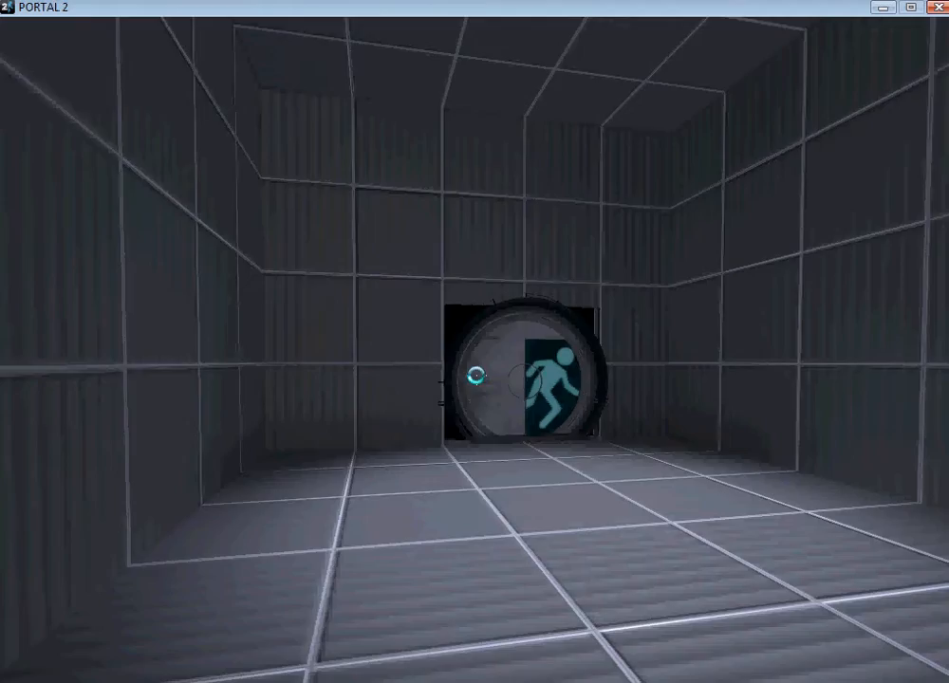
- Walk through the round chamber door and examine the blue floor panels in the next room of the test map
{"action": "key", "text": "w"}
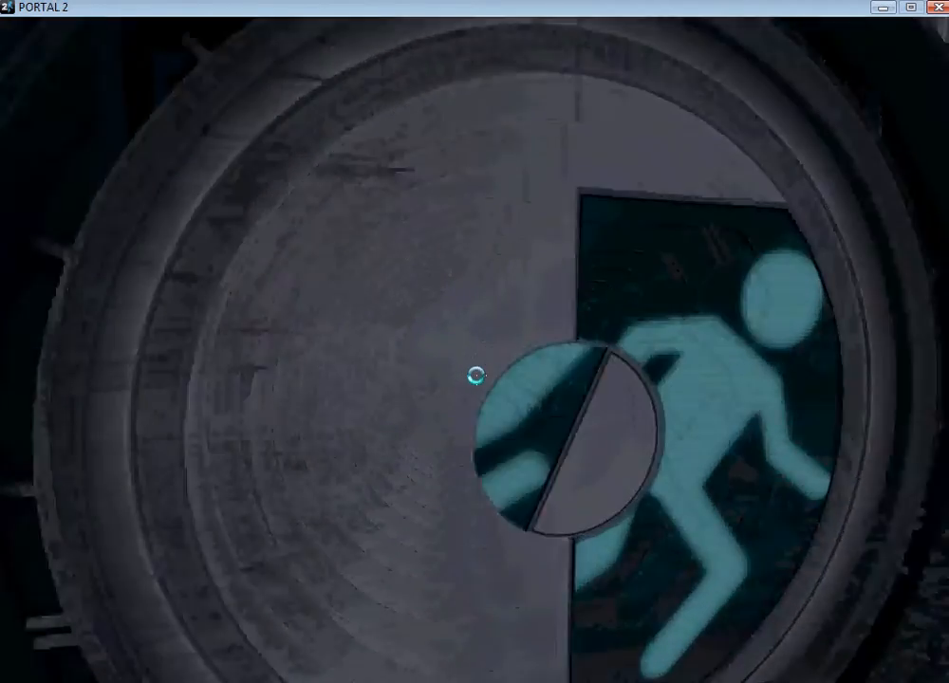
{"action": "key", "text": "w"}
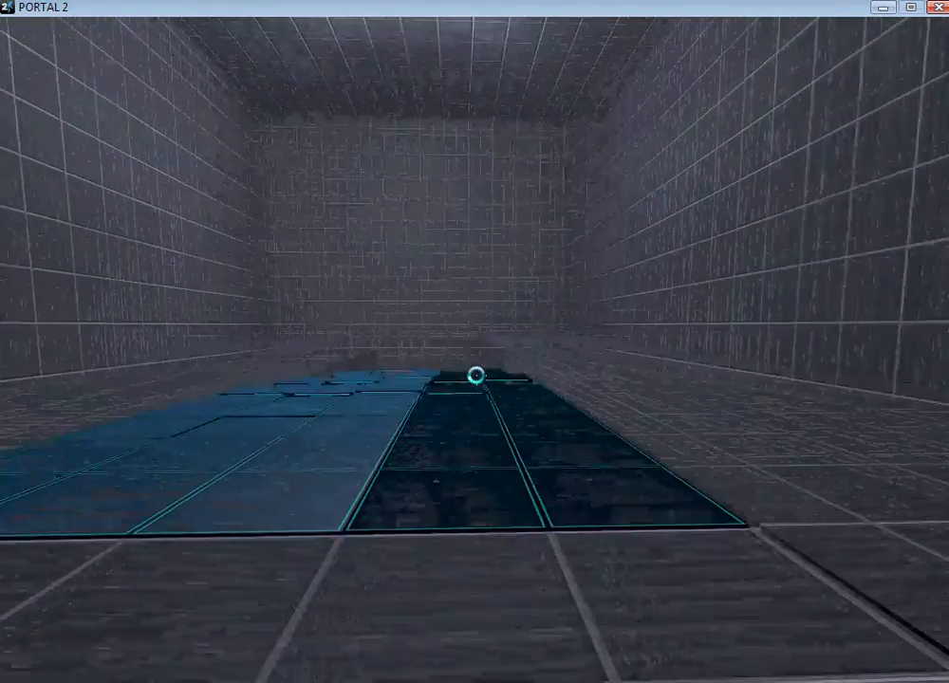
{"action": "key", "text": "w"}
{"action": "key", "text": "w"}
{"action": "key", "text": "a"}
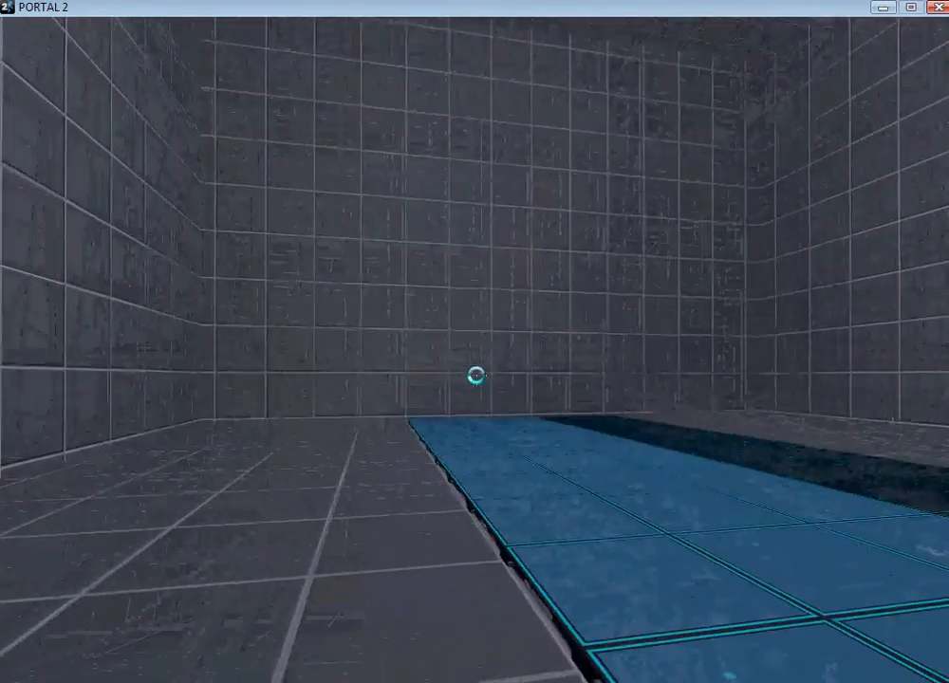
- Quit the Portal 2 game and switch back to Hammer
{"action": "key", "text": "Escape"}
{"action": "left_click", "coordinate": [223, 525]}
{"action": "left_click", "coordinate": [156, 642]}
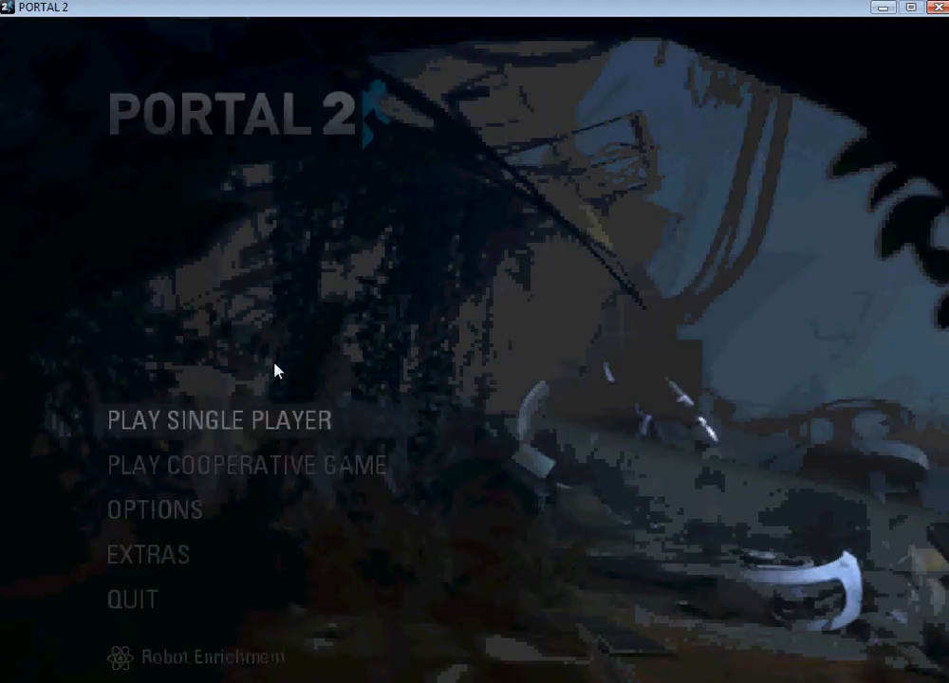
{"action": "left_click", "coordinate": [136, 609]}
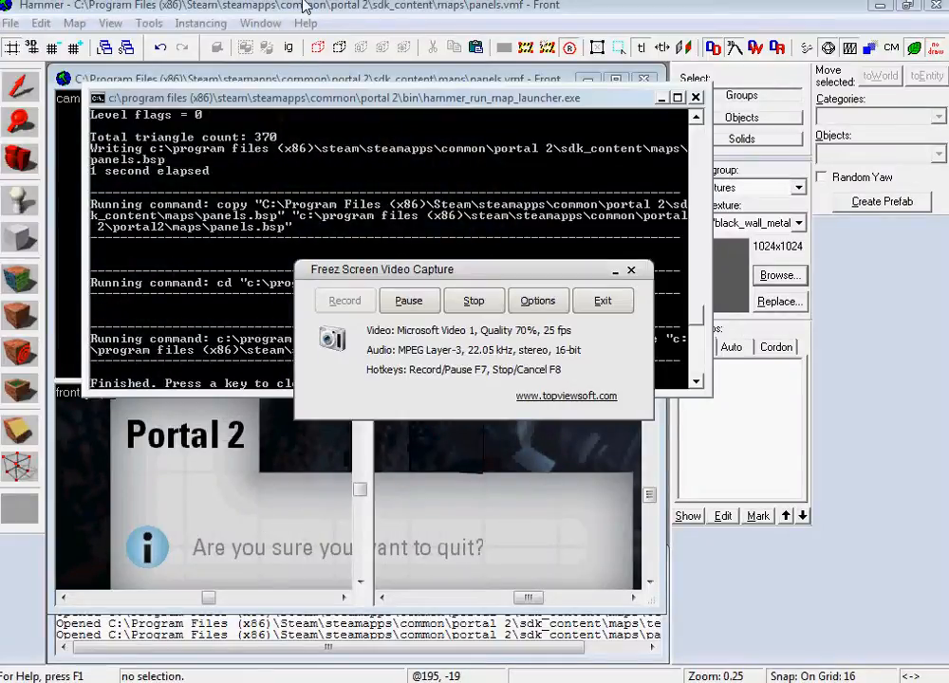
{"action": "left_click", "coordinate": [306, 5]}
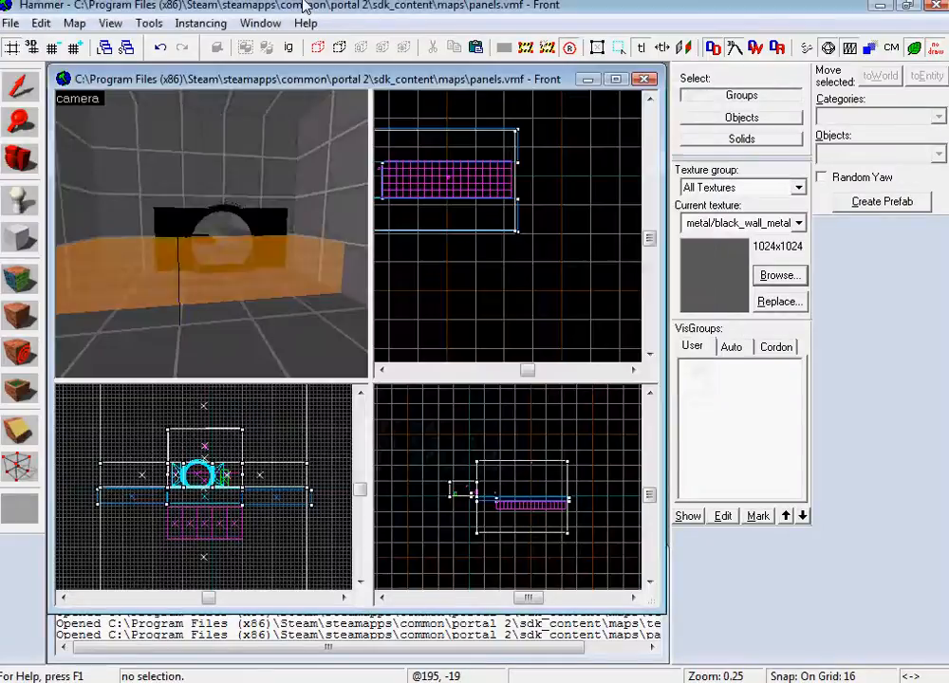
- Create a new map and choose metal/black_wall_metal_003d as the current texture
{"action": "left_click", "coordinate": [12, 23]}
{"action": "left_click", "coordinate": [29, 43]}
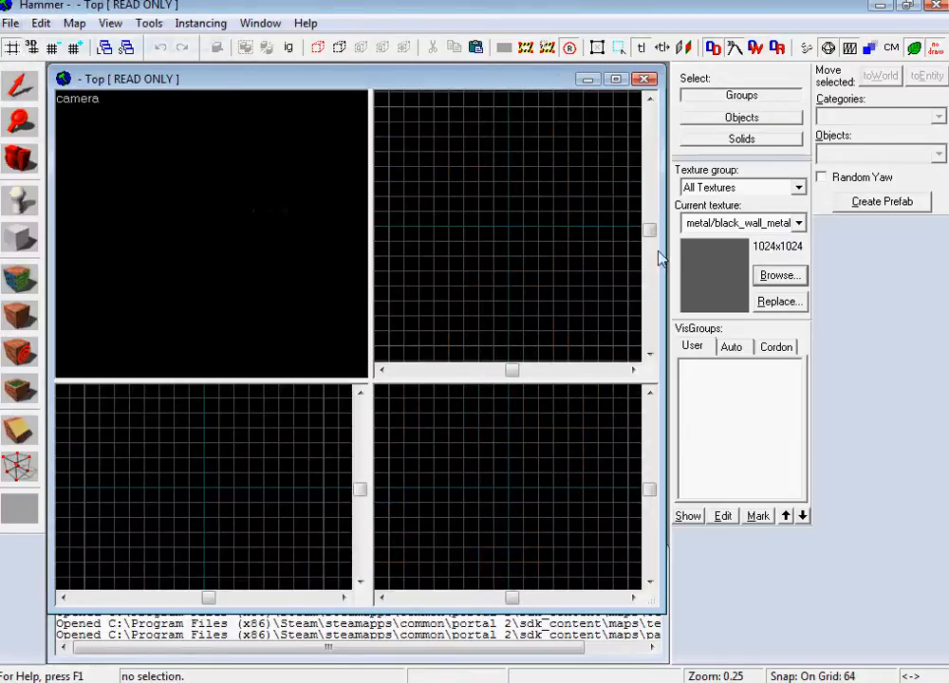
{"action": "left_click", "coordinate": [779, 278]}
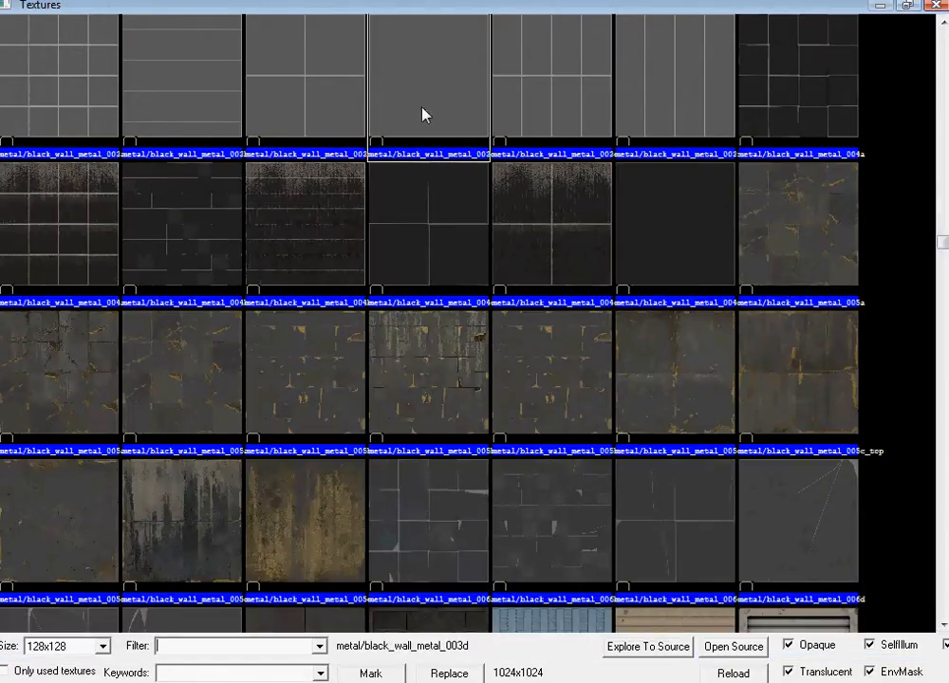
{"action": "double_click", "coordinate": [456, 93]}
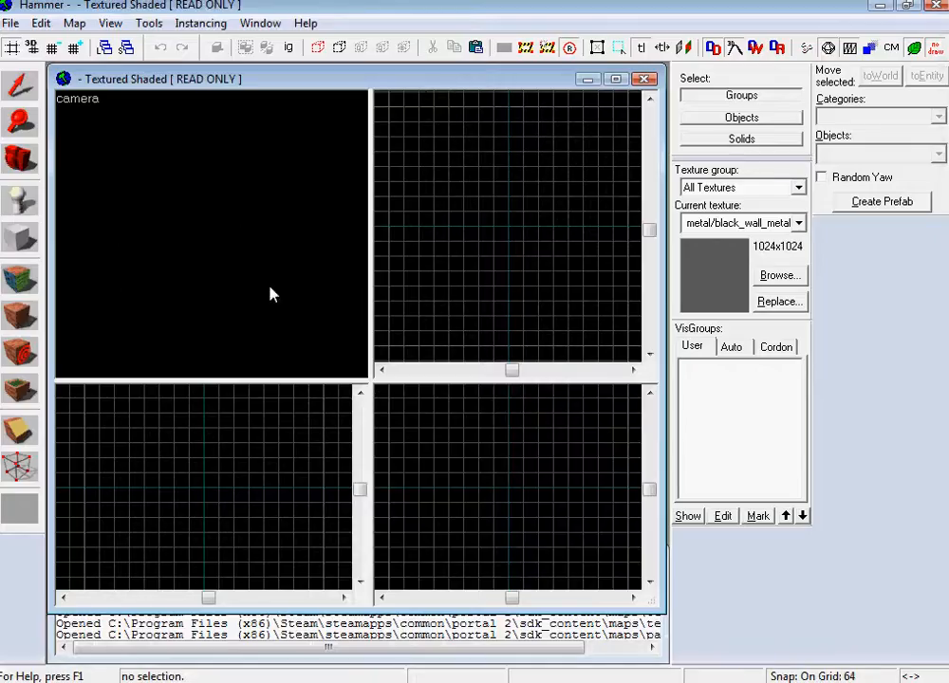
- Create a block 384 units wide, 320 units long and 256 units high near the origin of the grid
{"action": "left_click", "coordinate": [19, 238]}
{"action": "left_click_drag", "start_coordinate": [443, 177], "coordinate": [544, 263]}
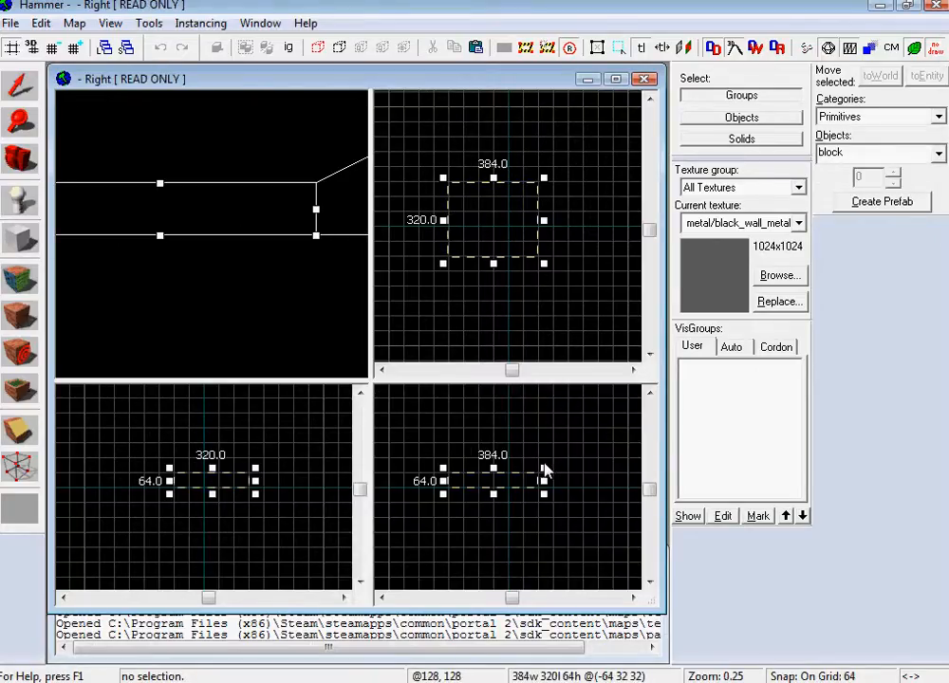
{"action": "left_click_drag", "start_coordinate": [541, 467], "coordinate": [544, 433]}
{"action": "key", "text": "Return"}
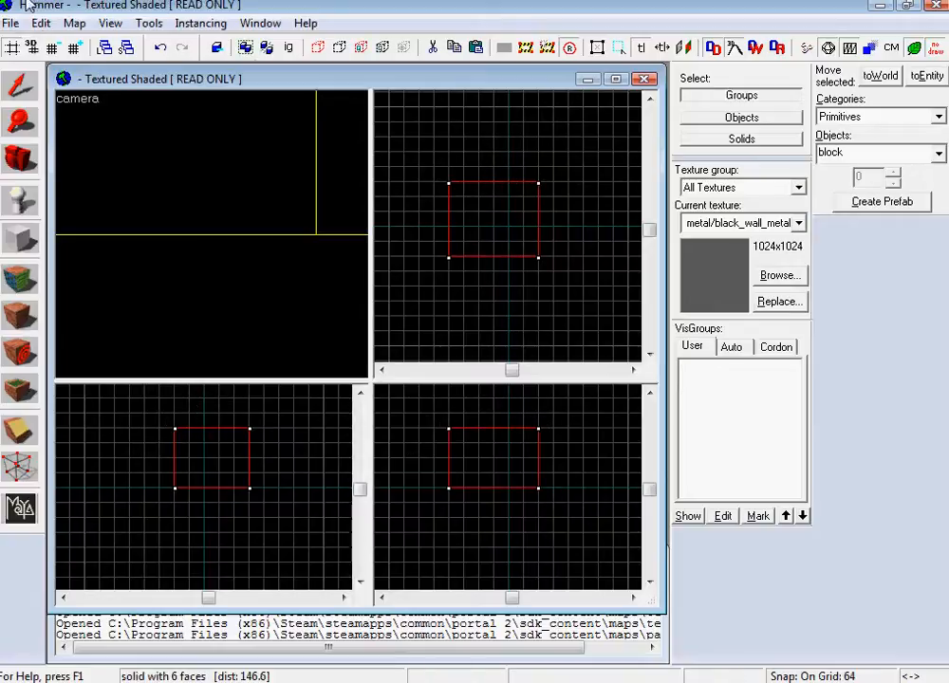
- Hollow the block into a room with walls 2 units thick
{"action": "left_click", "coordinate": [74, 23]}
{"action": "mouse_move", "coordinate": [148, 23]}
{"action": "left_click", "coordinate": [194, 65]}
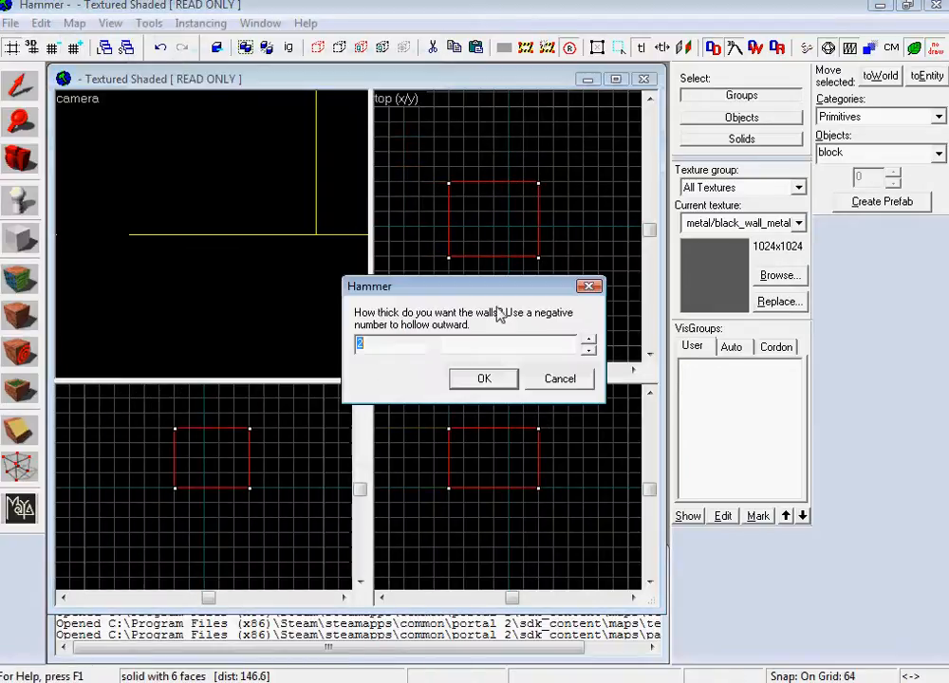
{"action": "left_click", "coordinate": [478, 380]}
{"action": "key", "text": "z"}
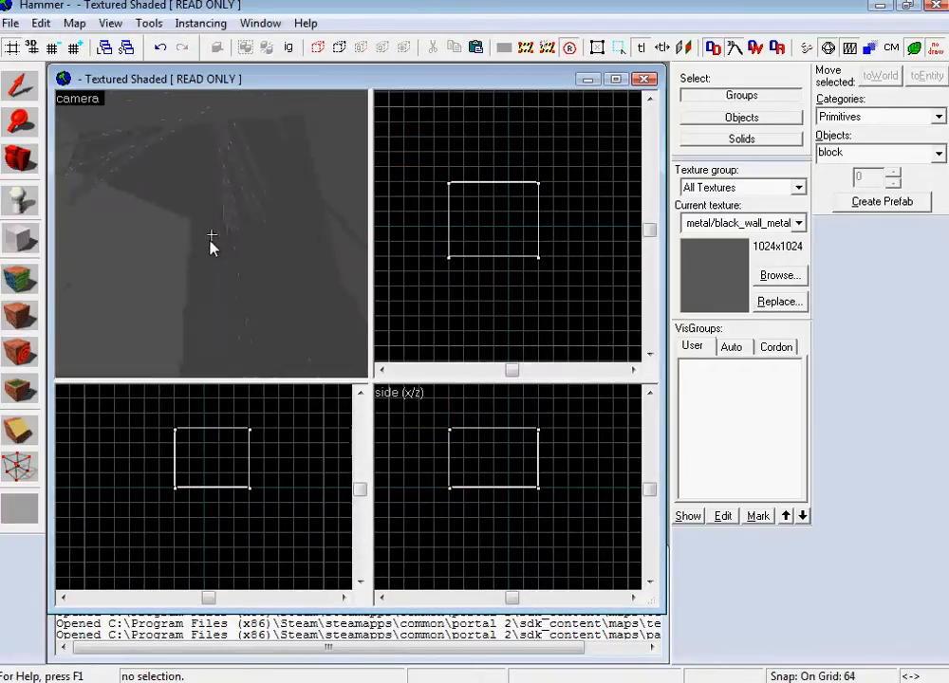
{"action": "key", "text": "z"}
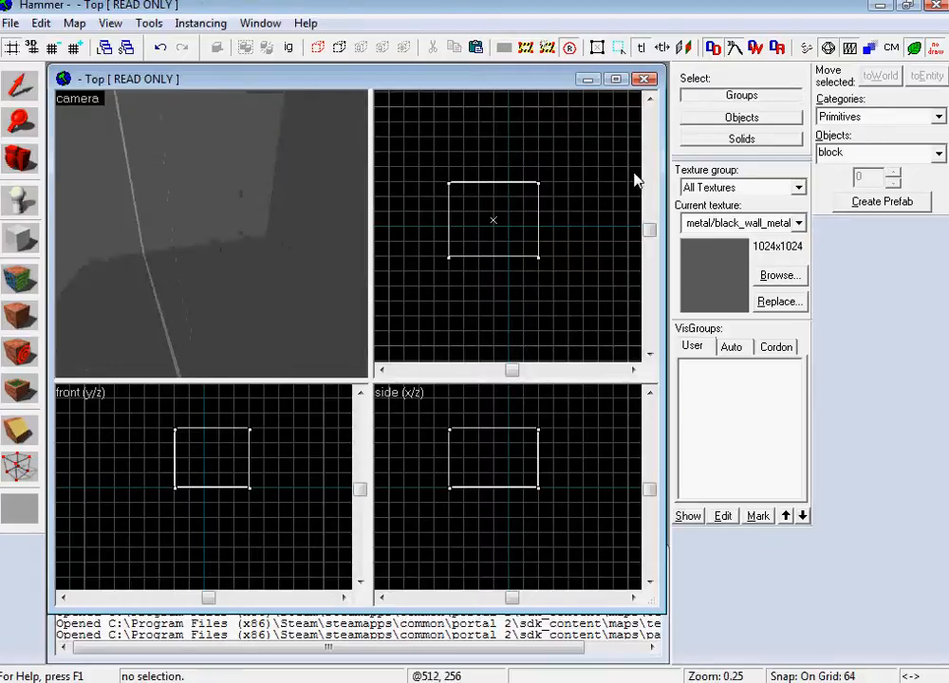
- Select the hollowed room and choose the gridded metal/black_wall_metal_003a as the current texture
{"action": "left_click", "coordinate": [261, 229]}
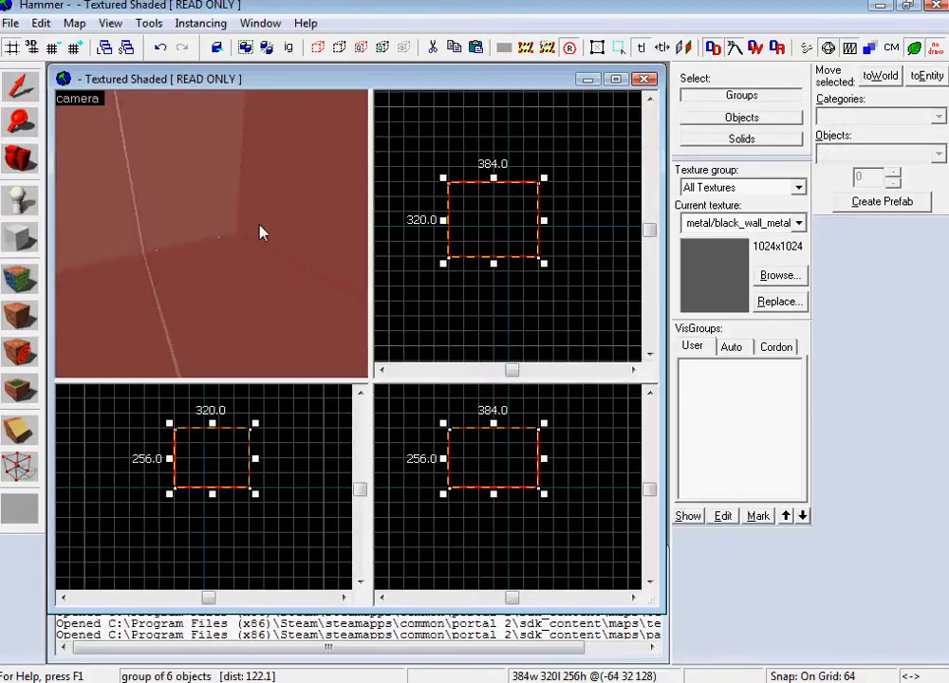
{"action": "left_click", "coordinate": [780, 275]}
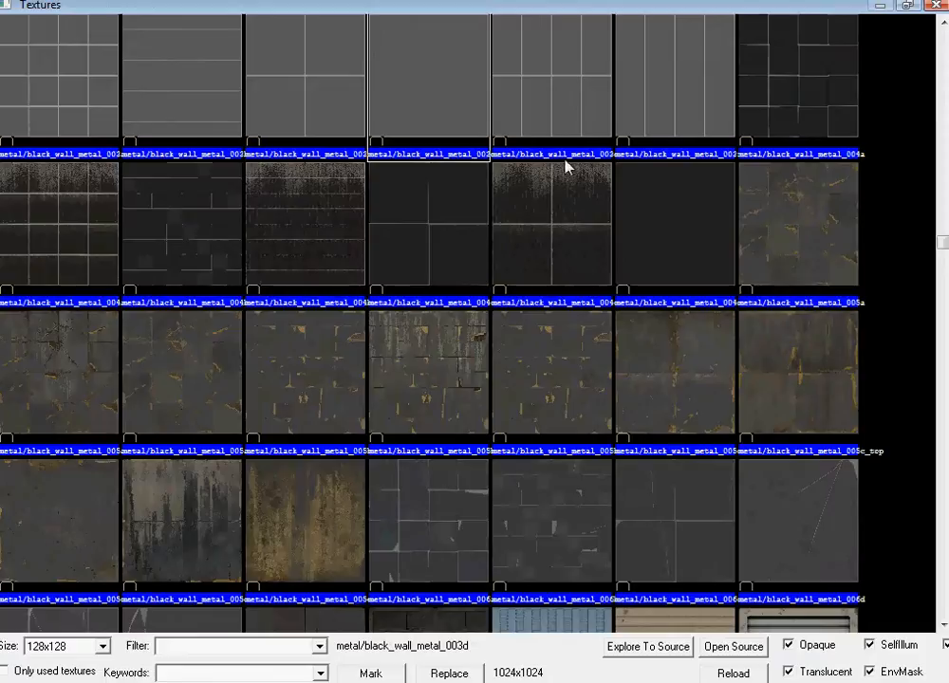
{"action": "double_click", "coordinate": [40, 76]}
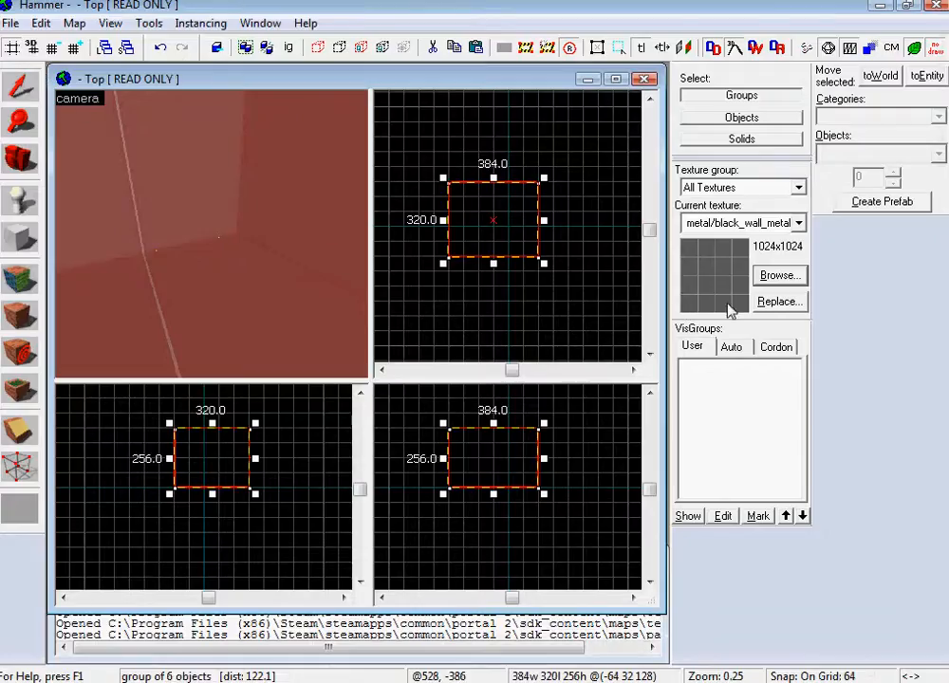
{"action": "left_click", "coordinate": [773, 303]}
{"action": "left_click", "coordinate": [556, 269]}
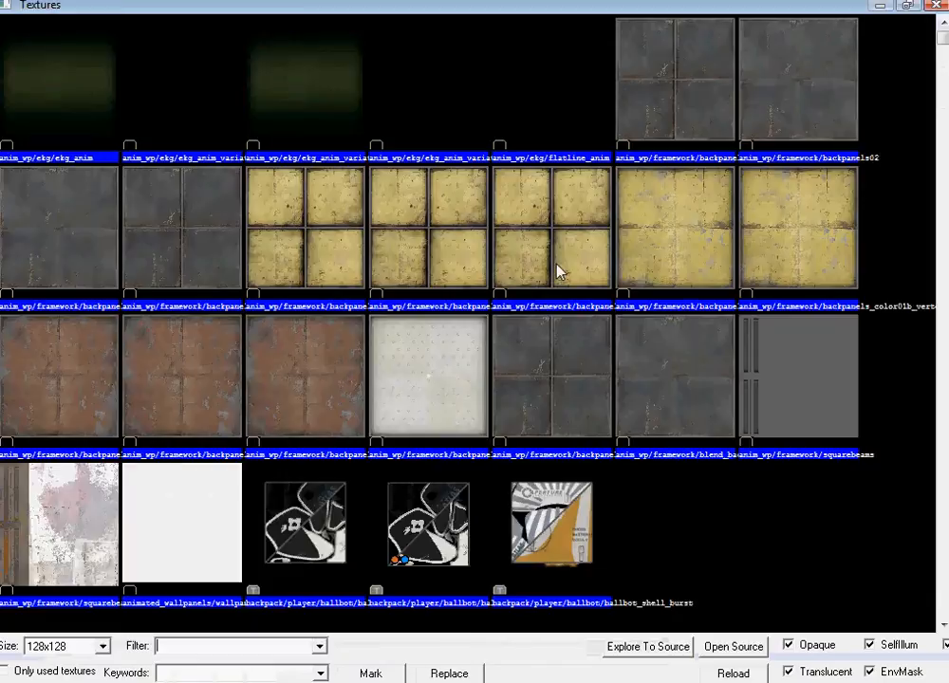
{"action": "key", "text": "Escape"}
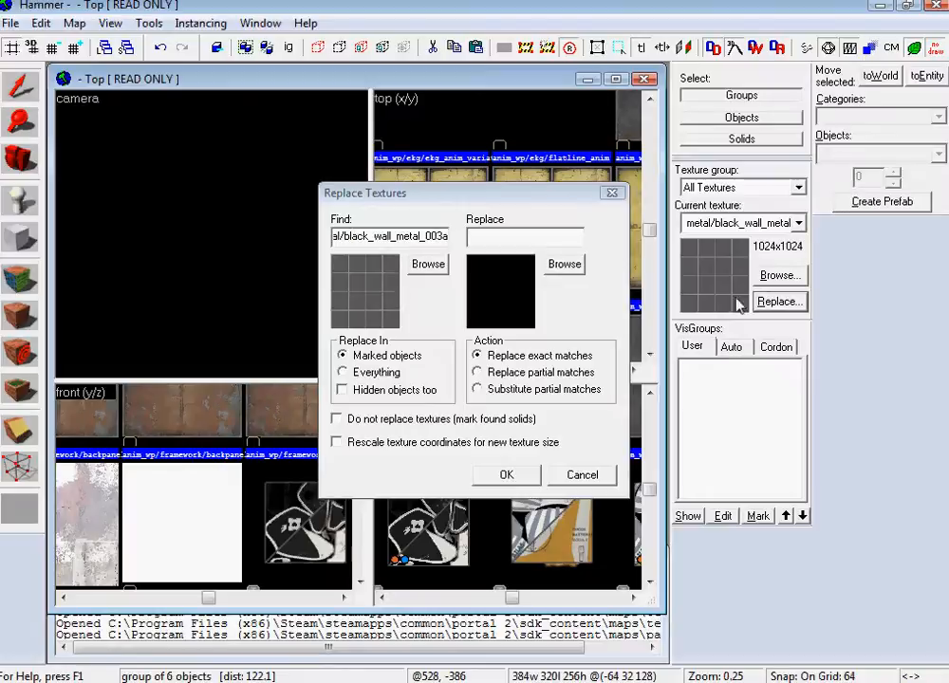
{"action": "left_click", "coordinate": [582, 475]}
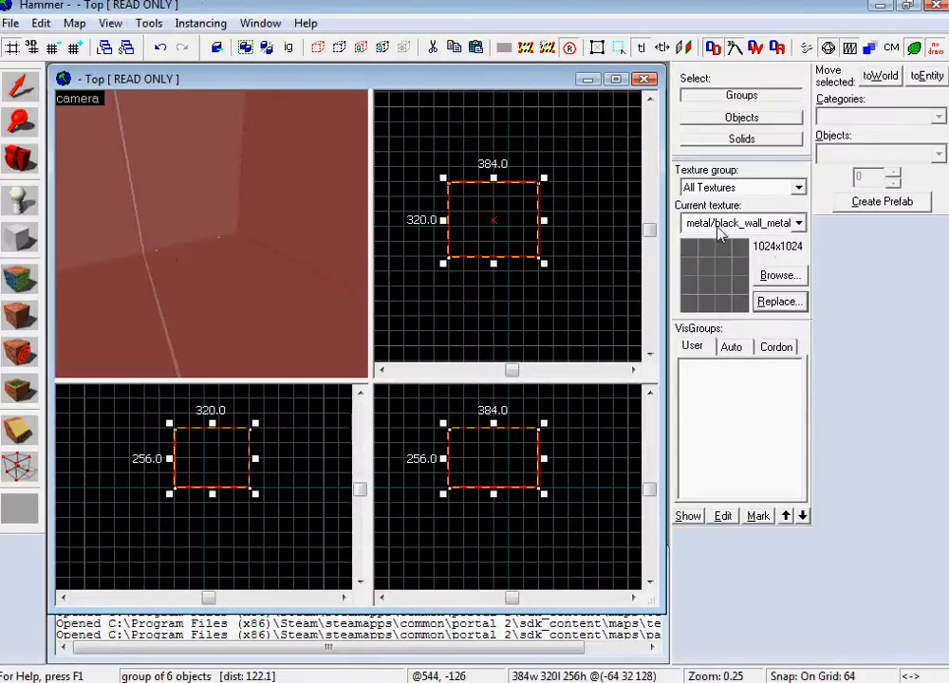
- Apply the current gridded metal texture to the whole selected room and clear the selection
{"action": "left_click", "coordinate": [18, 316]}
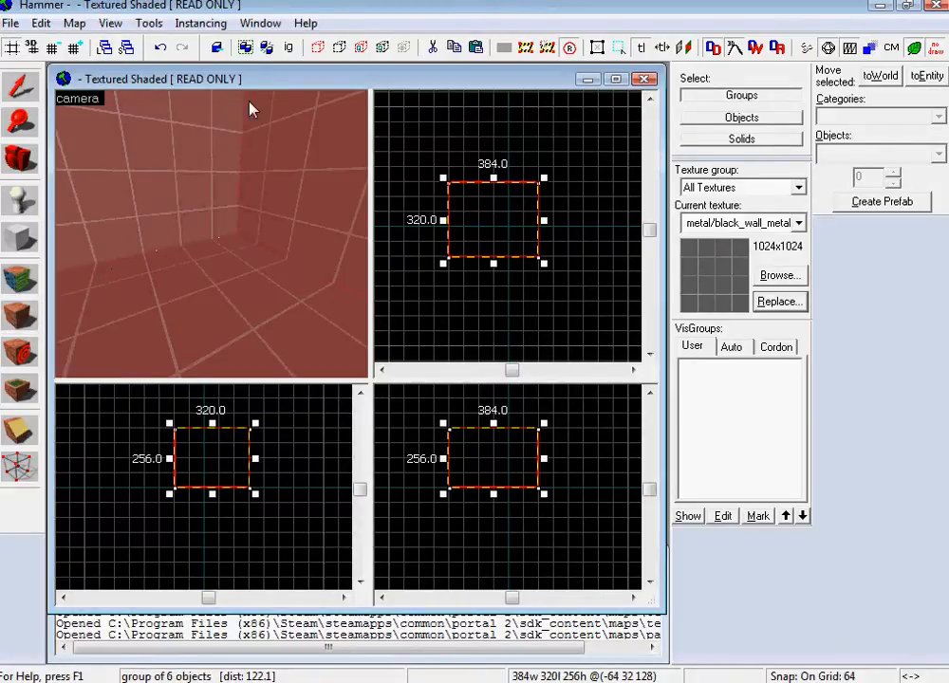
{"action": "key", "text": "Escape"}
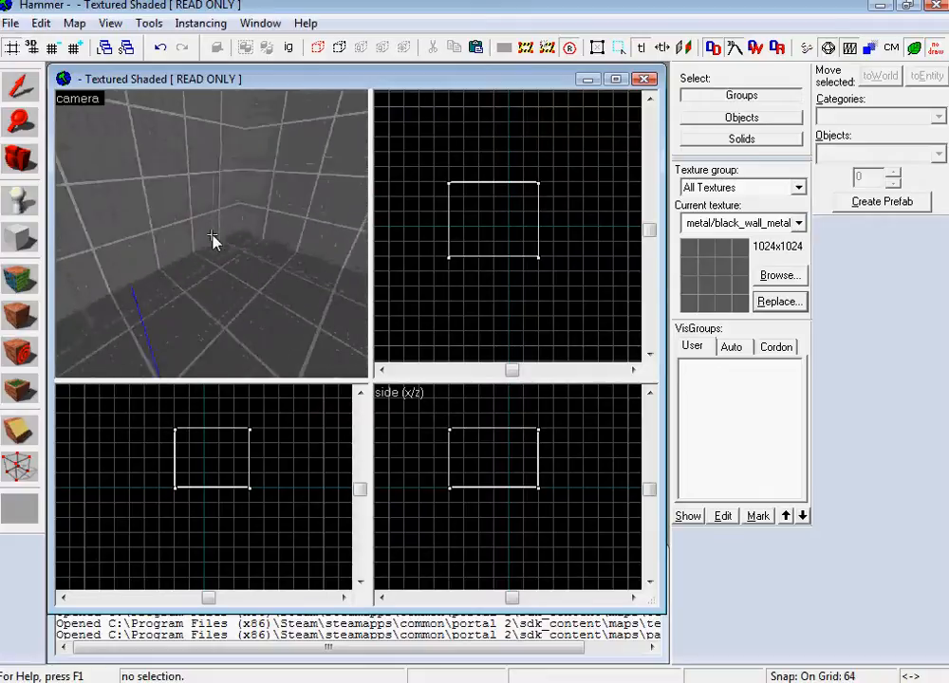
{"action": "key", "text": "z"}
- Place an info_player_start entity on the room's floor, close to one of the short walls
{"action": "left_click", "coordinate": [19, 201]}
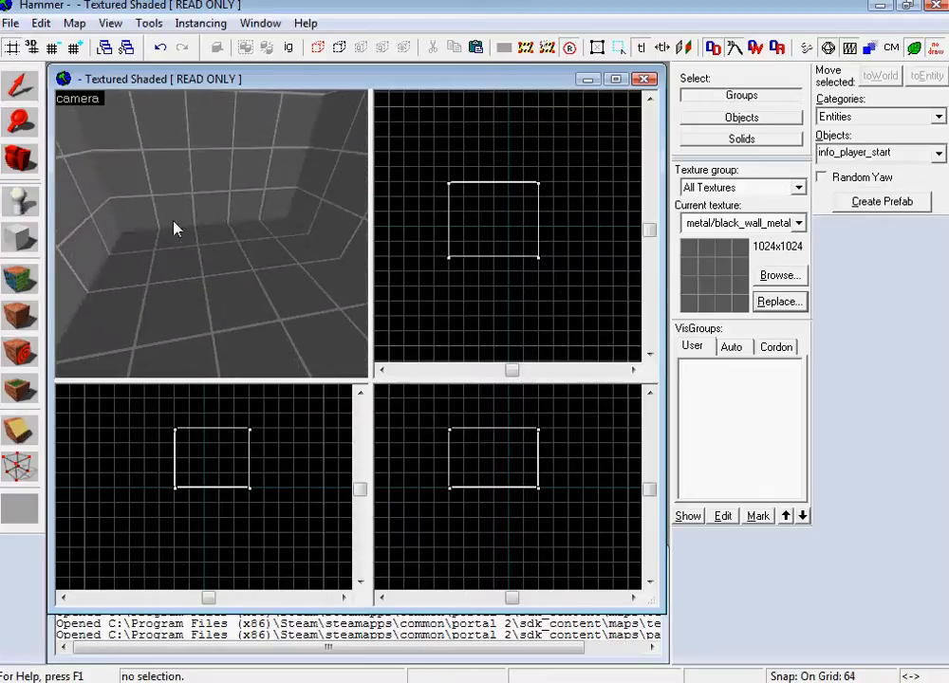
{"action": "left_click", "coordinate": [175, 229]}
{"action": "key", "text": "w"}
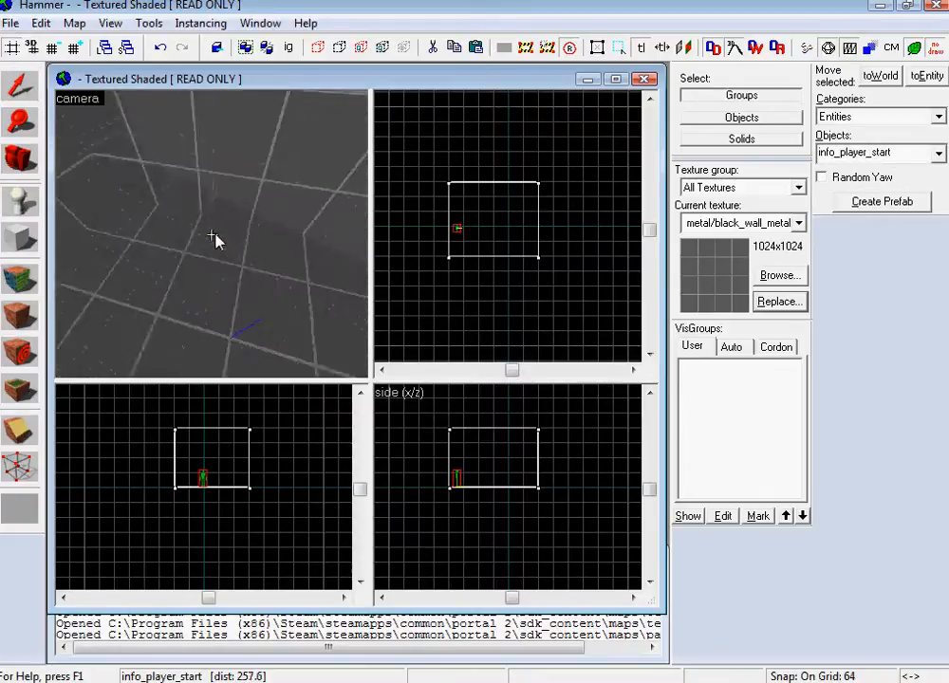
- Place a second info_player_start entity near the wall opposite the player start
{"action": "scroll", "coordinate": [589, 491], "scroll_direction": "up", "scroll_amount": 7}
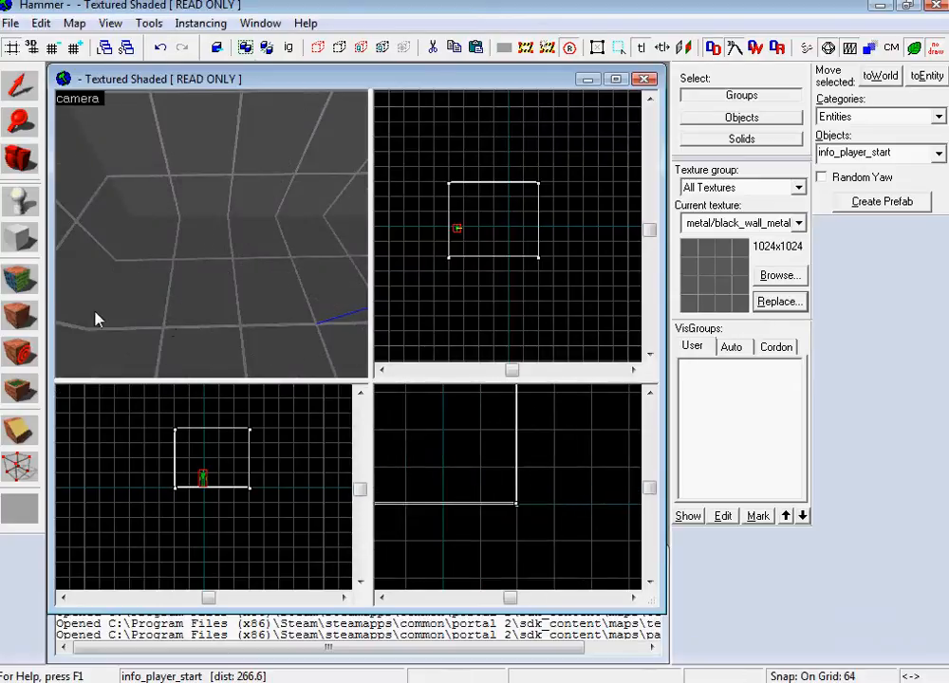
{"action": "left_click", "coordinate": [223, 213]}
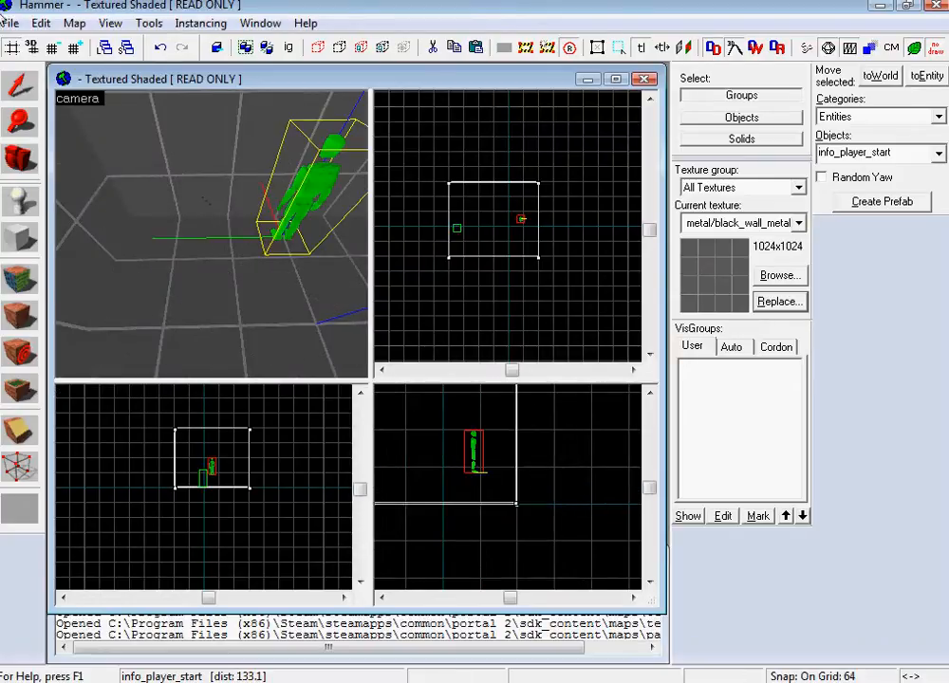
{"action": "left_click", "coordinate": [21, 91]}
- Change the second entity's class to prop_testchamber_door and apply it
{"action": "double_click", "coordinate": [314, 211]}
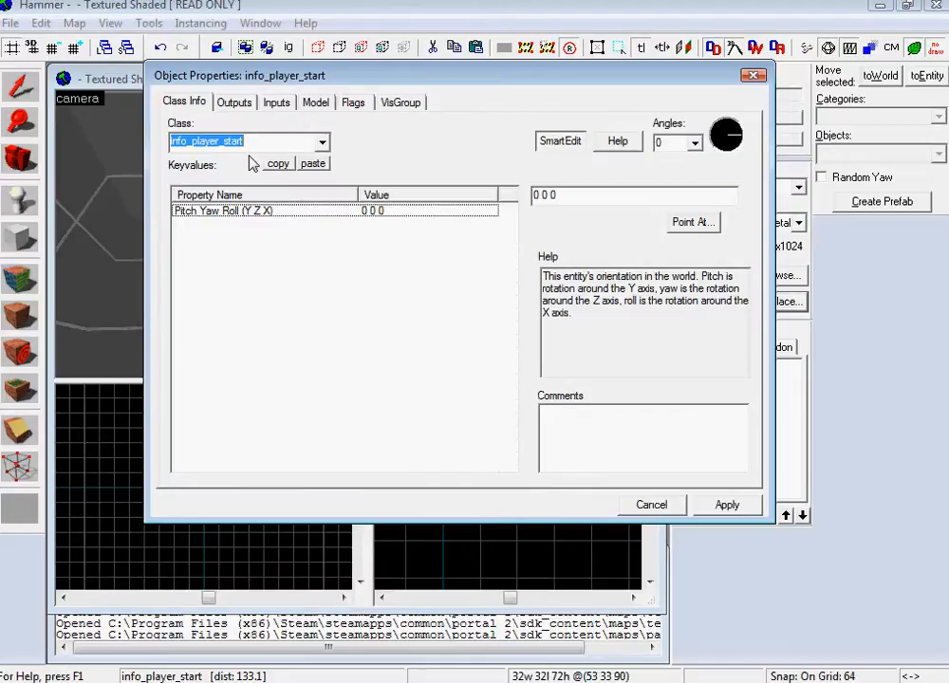
{"action": "type", "text": "prop_do"}
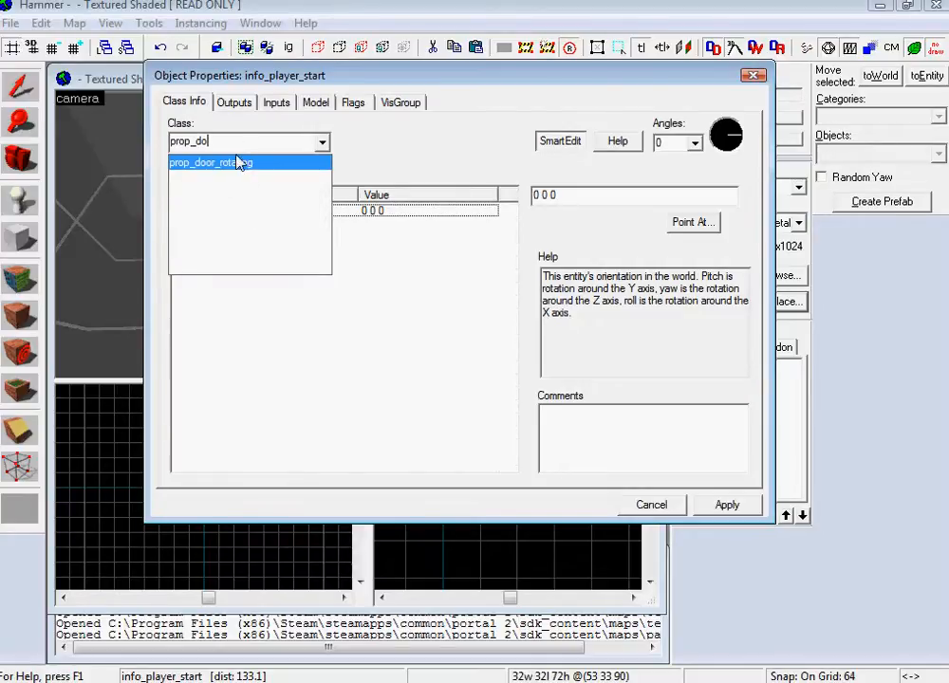
{"action": "left_click", "coordinate": [238, 163]}
{"action": "double_click", "coordinate": [258, 142]}
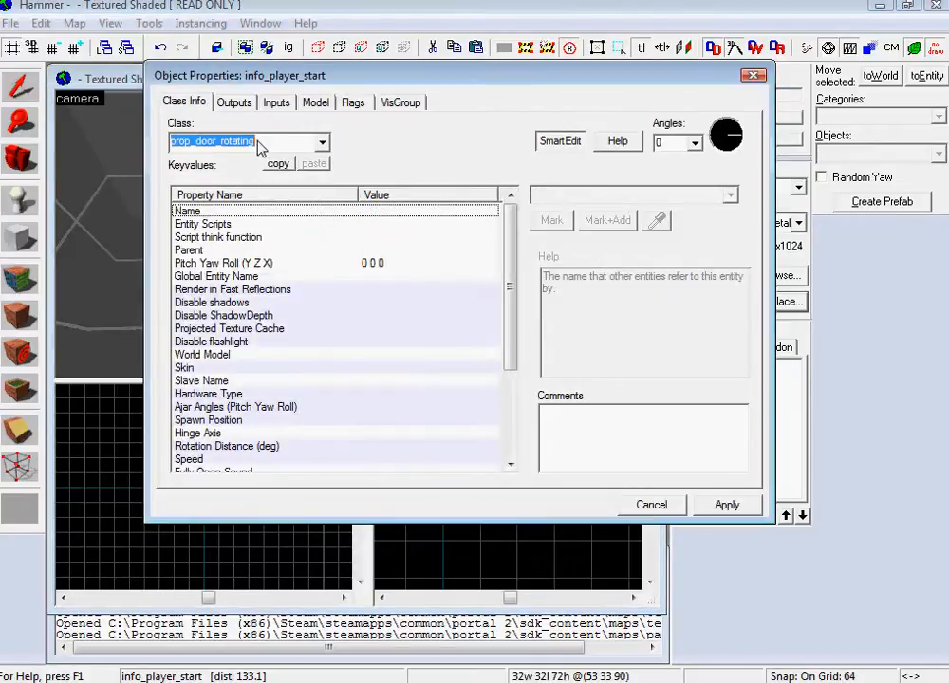
{"action": "type", "text": "door"}
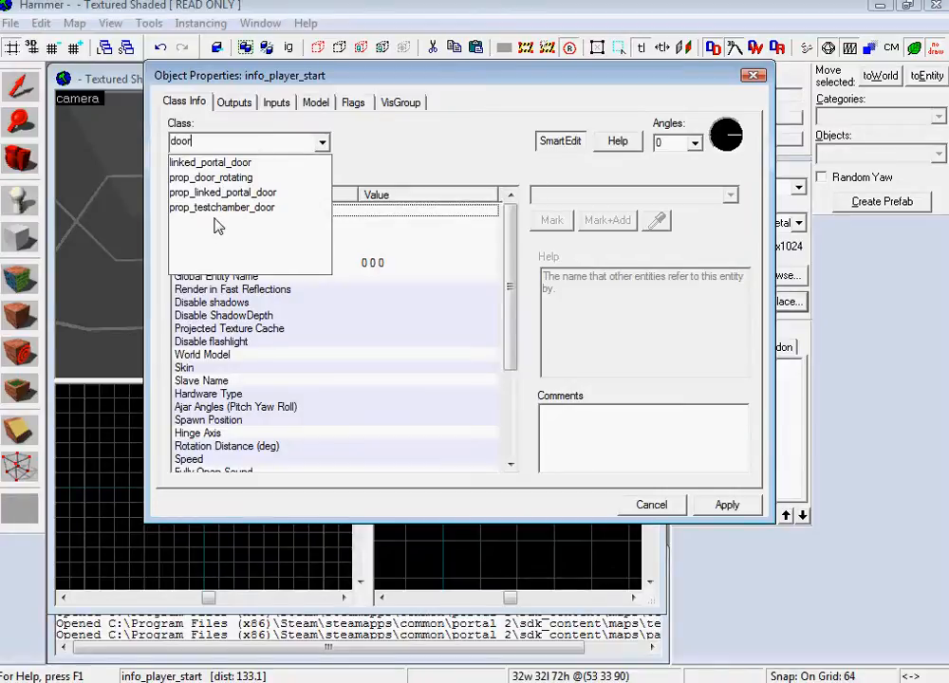
{"action": "left_click", "coordinate": [218, 208]}
{"action": "left_click", "coordinate": [727, 506]}
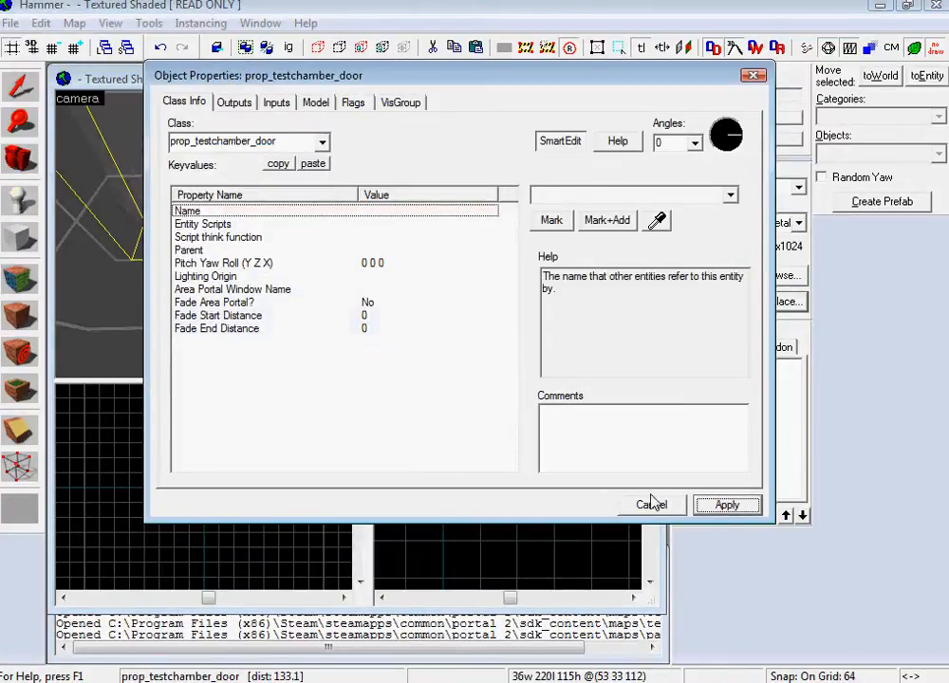
{"action": "left_click", "coordinate": [651, 505]}
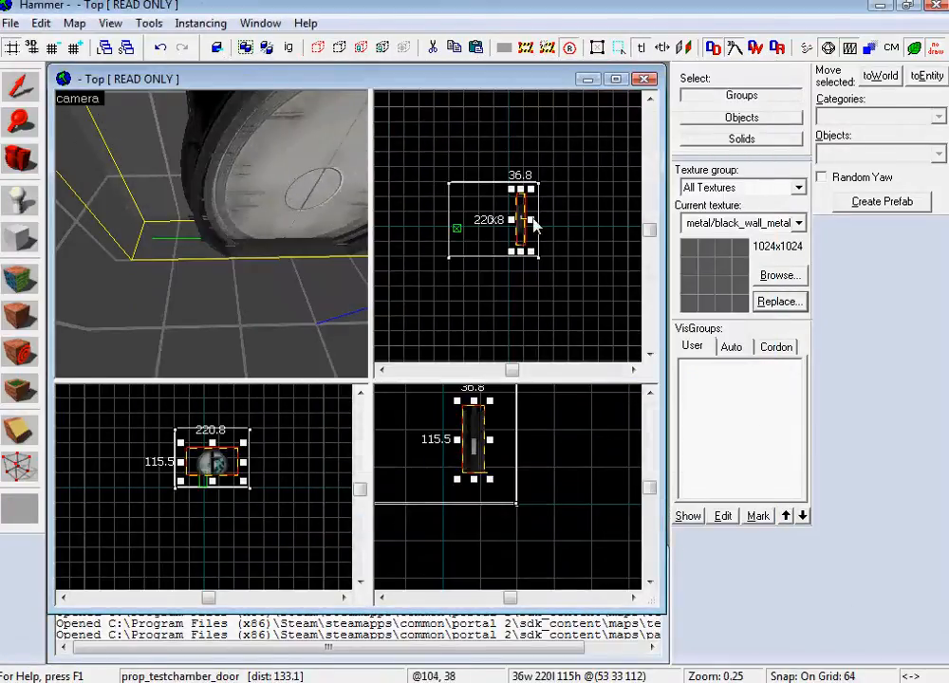
- Rotate the test chamber door in plan so that its other side faces into the room
{"action": "left_click", "coordinate": [528, 221]}
{"action": "left_click", "coordinate": [531, 190]}
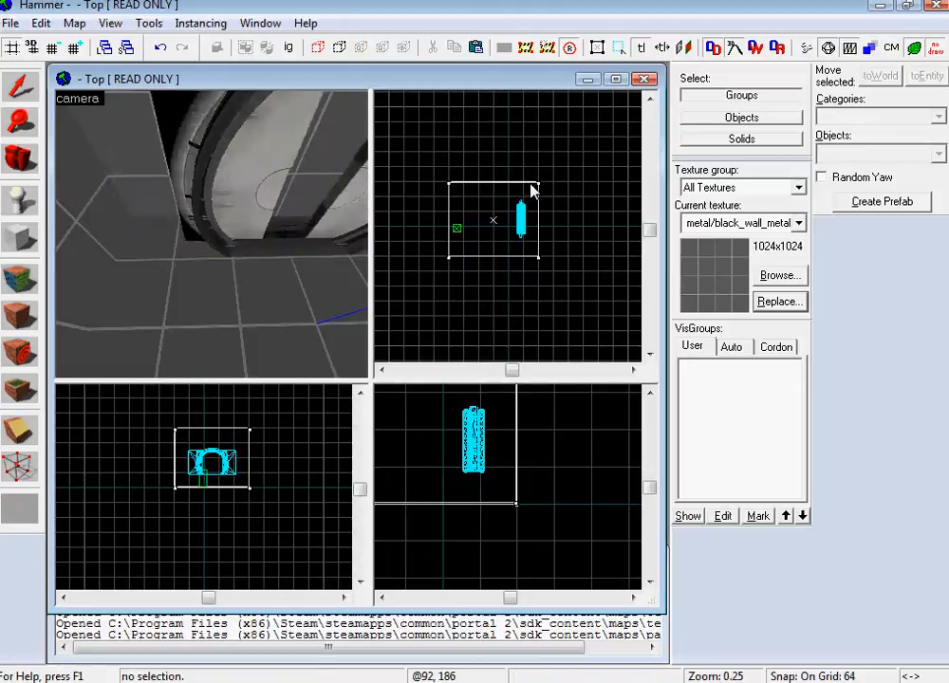
{"action": "left_click", "coordinate": [518, 219]}
{"action": "left_click", "coordinate": [502, 224]}
{"action": "left_click", "coordinate": [516, 217]}
{"action": "left_click", "coordinate": [518, 217]}
{"action": "left_click_drag", "start_coordinate": [528, 189], "coordinate": [519, 255]}
- Move the test chamber door into the wall opposite the player start and lower it to floor level
{"action": "scroll", "coordinate": [544, 232], "scroll_direction": "up", "scroll_amount": 5}
{"action": "left_click_drag", "start_coordinate": [483, 205], "coordinate": [521, 205]}
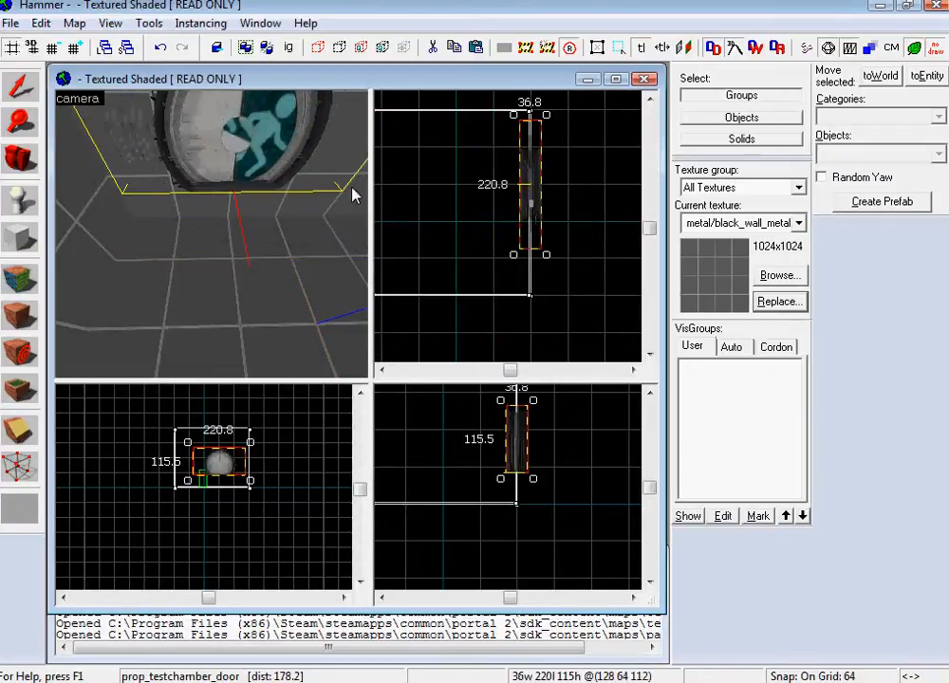
{"action": "left_click_drag", "start_coordinate": [525, 418], "coordinate": [519, 451]}
{"action": "key", "text": "z"}
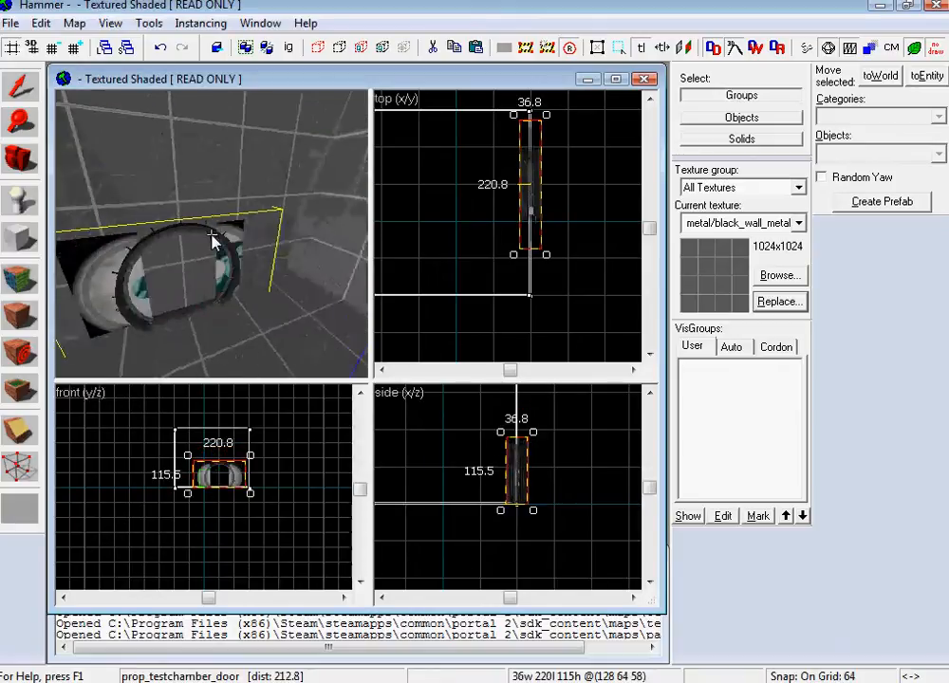
- Reduce the grid spacing to 16 units for laying out a second room next to the test chamber door
{"action": "key", "text": "w"}
{"action": "key", "text": "z"}
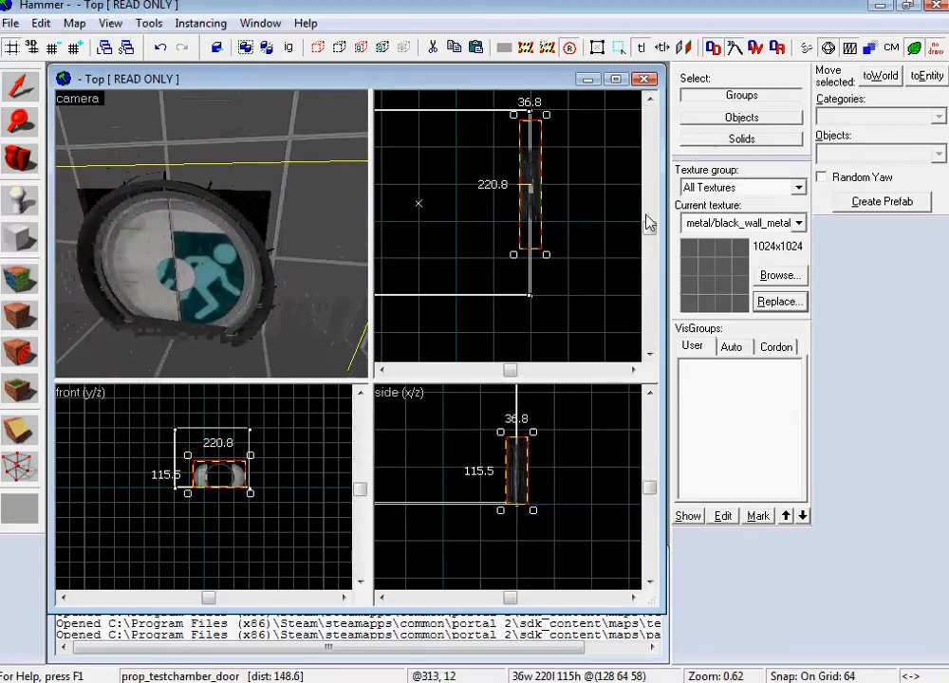
{"action": "scroll", "coordinate": [589, 195], "scroll_direction": "down", "scroll_amount": 5}
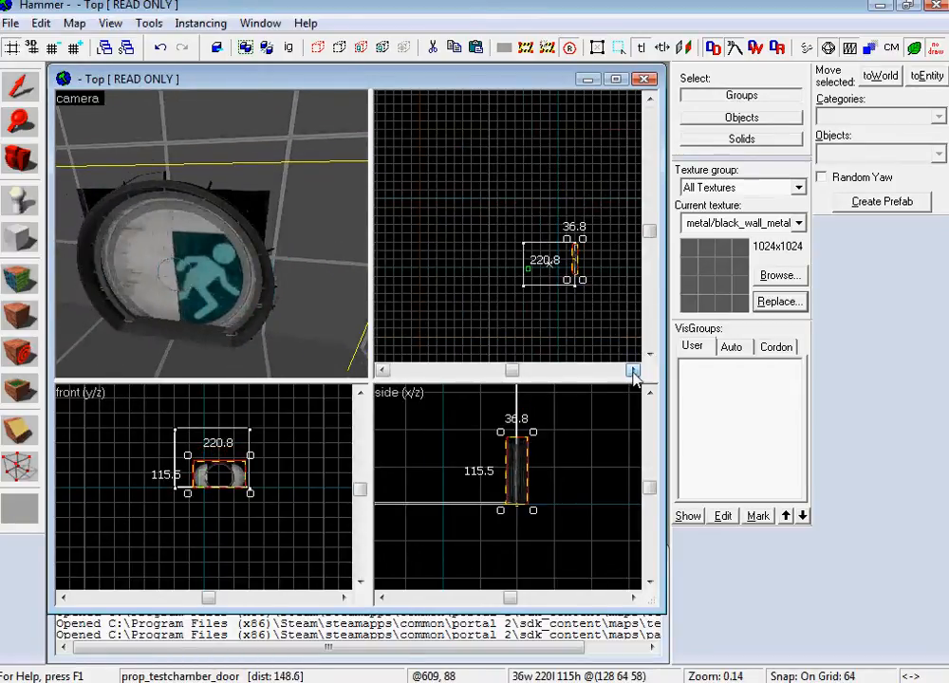
{"action": "left_click", "coordinate": [633, 371]}
{"action": "left_click", "coordinate": [633, 371]}
{"action": "left_click", "coordinate": [634, 371]}
{"action": "scroll", "coordinate": [568, 263], "scroll_direction": "down", "scroll_amount": 3}
{"action": "scroll", "coordinate": [573, 472], "scroll_direction": "down", "scroll_amount": 4}
{"action": "scroll", "coordinate": [574, 477], "scroll_direction": "down", "scroll_amount": 2}
{"action": "left_click", "coordinate": [54, 47]}
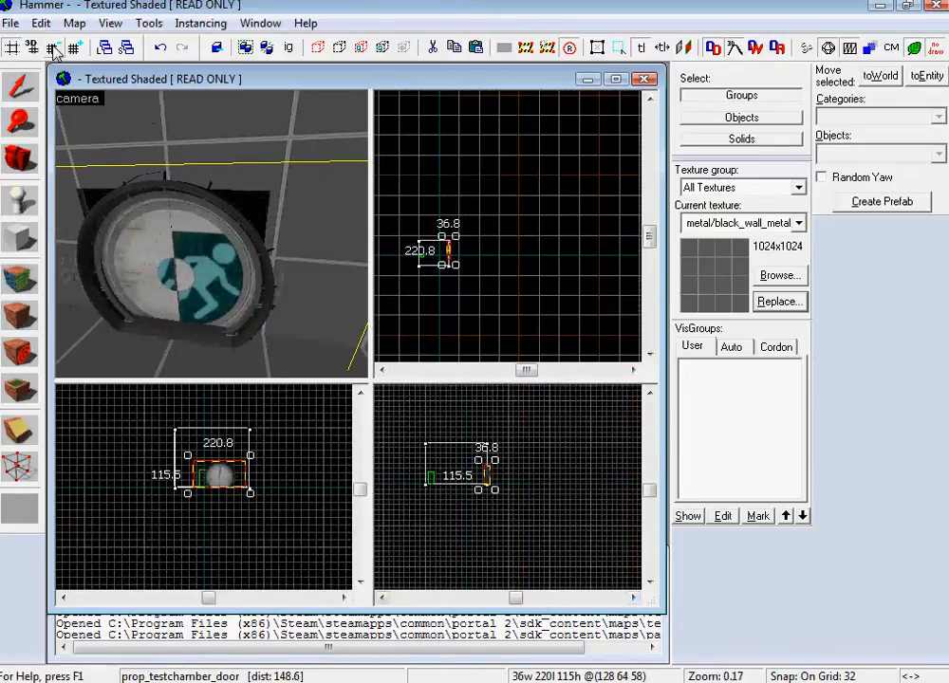
{"action": "left_click", "coordinate": [55, 48]}
{"action": "scroll", "coordinate": [617, 519], "scroll_direction": "down", "scroll_amount": 1}
{"action": "scroll", "coordinate": [613, 504], "scroll_direction": "up", "scroll_amount": 4}
{"action": "scroll", "coordinate": [581, 504], "scroll_direction": "down", "scroll_amount": 2}
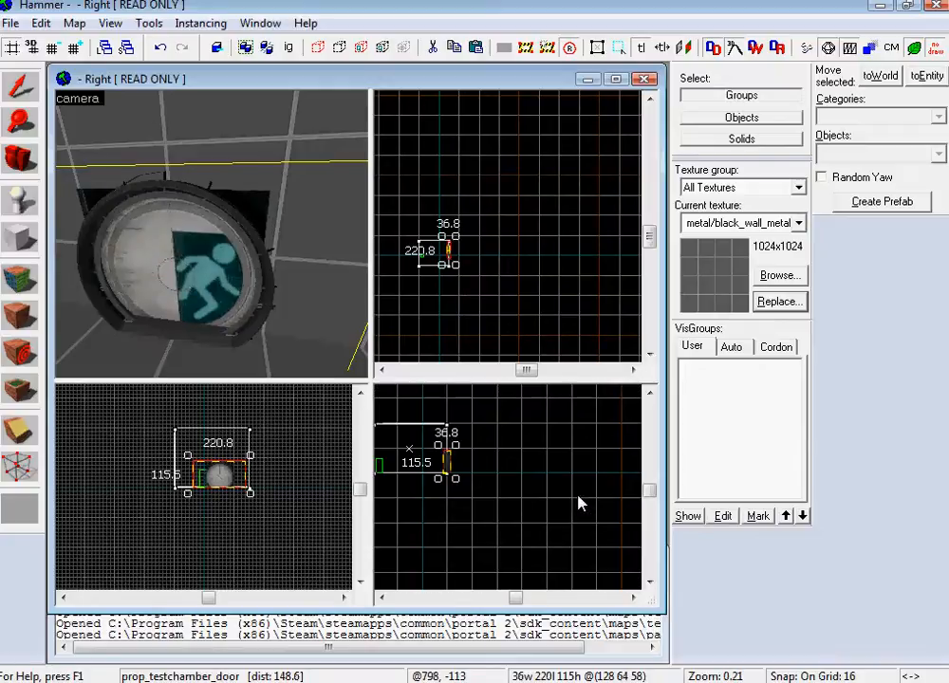
- Draw a block about 2336 units wide and 1904 units high in side view, starting at the test chamber door's wall
{"action": "left_click", "coordinate": [23, 239]}
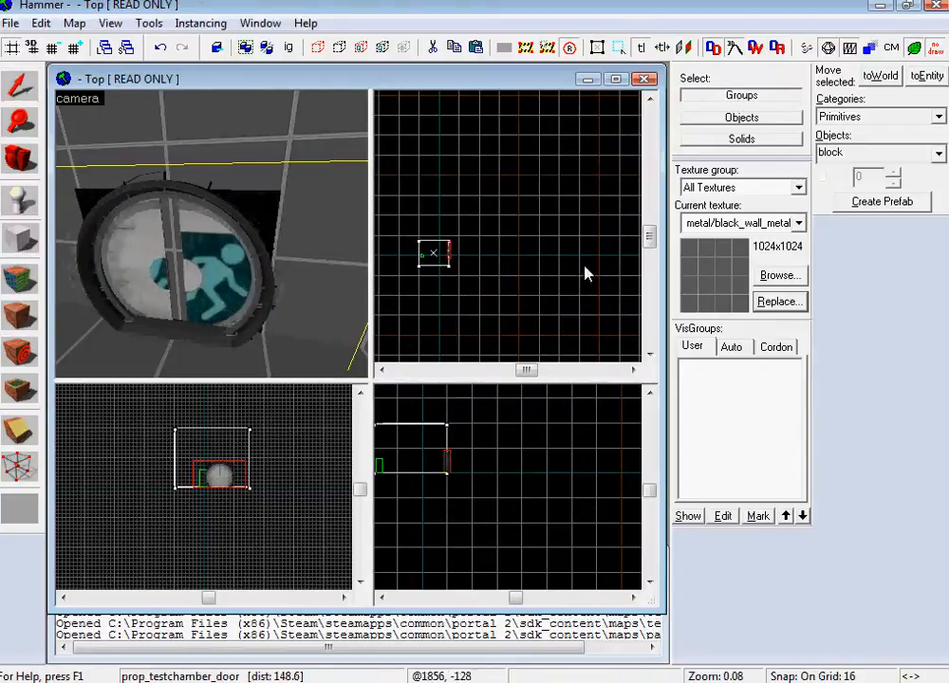
{"action": "scroll", "coordinate": [471, 446], "scroll_direction": "down", "scroll_amount": 3}
{"action": "left_click", "coordinate": [633, 598]}
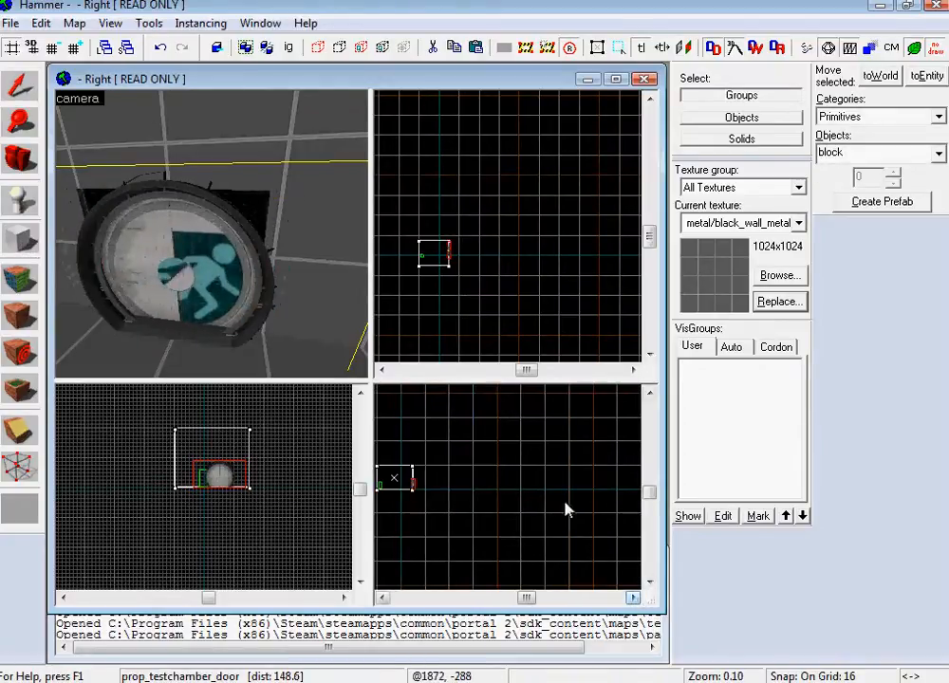
{"action": "left_click_drag", "start_coordinate": [411, 409], "coordinate": [634, 591]}
{"action": "left_click", "coordinate": [650, 580]}
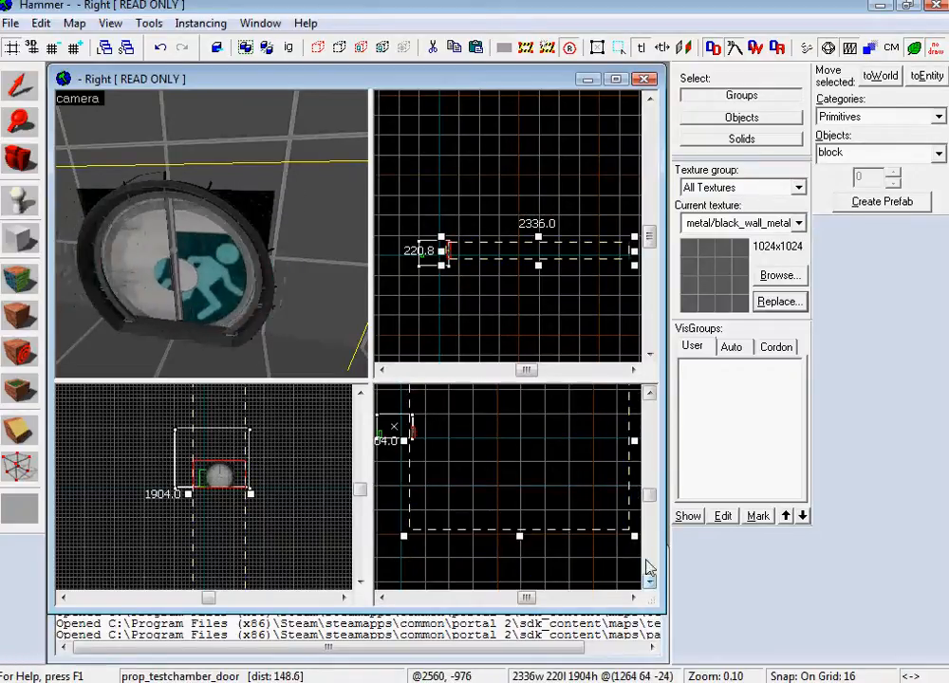
{"action": "left_click", "coordinate": [650, 392]}
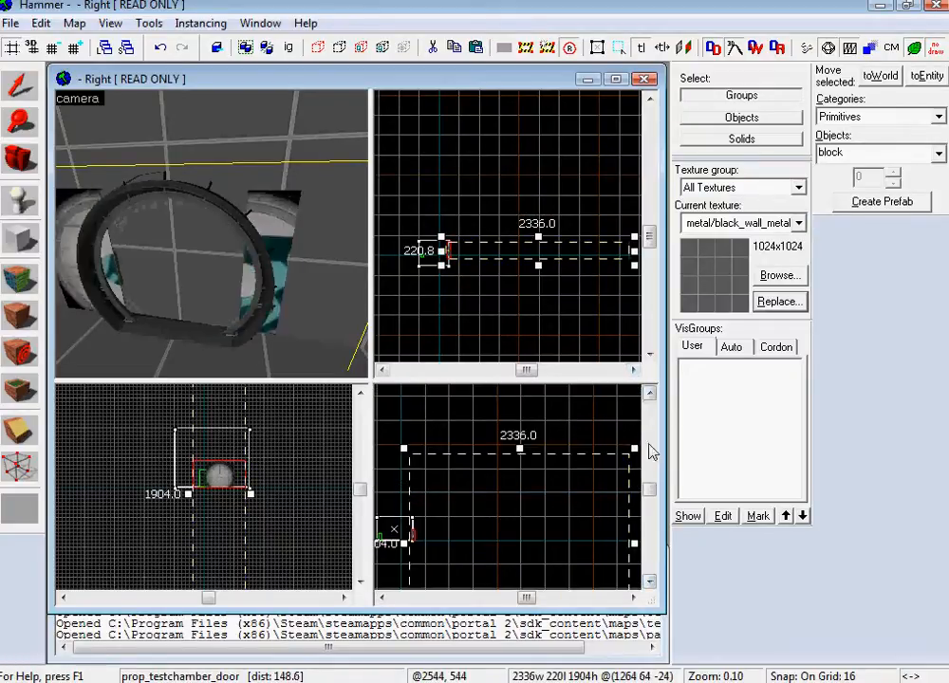
- Stretch the new block to about 2768 units wide and 2624 units long, and create it as a solid
{"action": "scroll", "coordinate": [622, 560], "scroll_direction": "down", "scroll_amount": 2}
{"action": "left_click", "coordinate": [650, 580]}
{"action": "left_click_drag", "start_coordinate": [585, 497], "coordinate": [613, 496]}
{"action": "left_click_drag", "start_coordinate": [556, 239], "coordinate": [567, 138]}
{"action": "left_click_drag", "start_coordinate": [557, 270], "coordinate": [570, 340]}
{"action": "key", "text": "Return"}
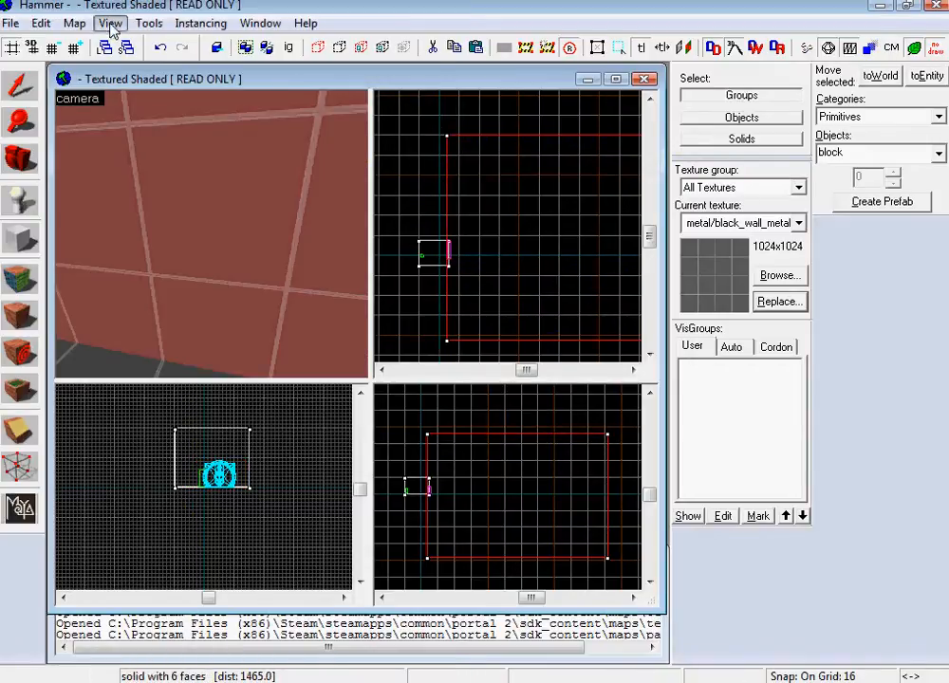
- Hollow the large block into a room using the default wall thickness
{"action": "left_click", "coordinate": [149, 22]}
{"action": "left_click", "coordinate": [170, 65]}
{"action": "key", "text": "Return"}
{"action": "scroll", "coordinate": [392, 228], "scroll_direction": "up", "scroll_amount": 3}
{"action": "scroll", "coordinate": [515, 243], "scroll_direction": "down", "scroll_amount": 2}
{"action": "key", "text": "z"}
{"action": "key", "text": "z"}
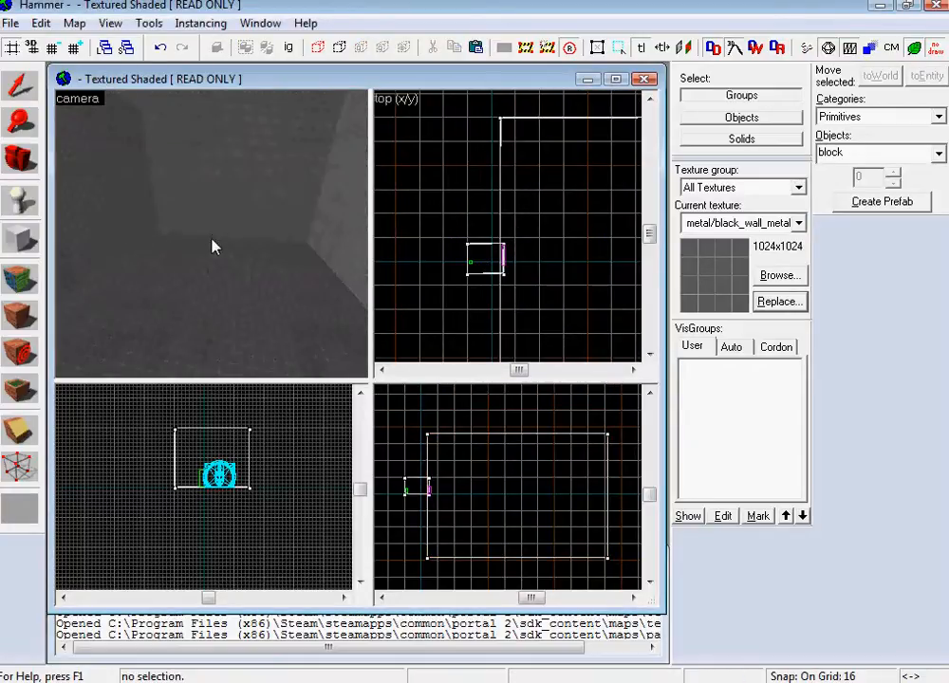
- Select the large hollow room and move it 32 units away from the small room, up against the door wall
{"action": "left_click", "coordinate": [11, 95]}
{"action": "left_click", "coordinate": [190, 169]}
{"action": "key", "text": "z"}
{"action": "key", "text": "w"}
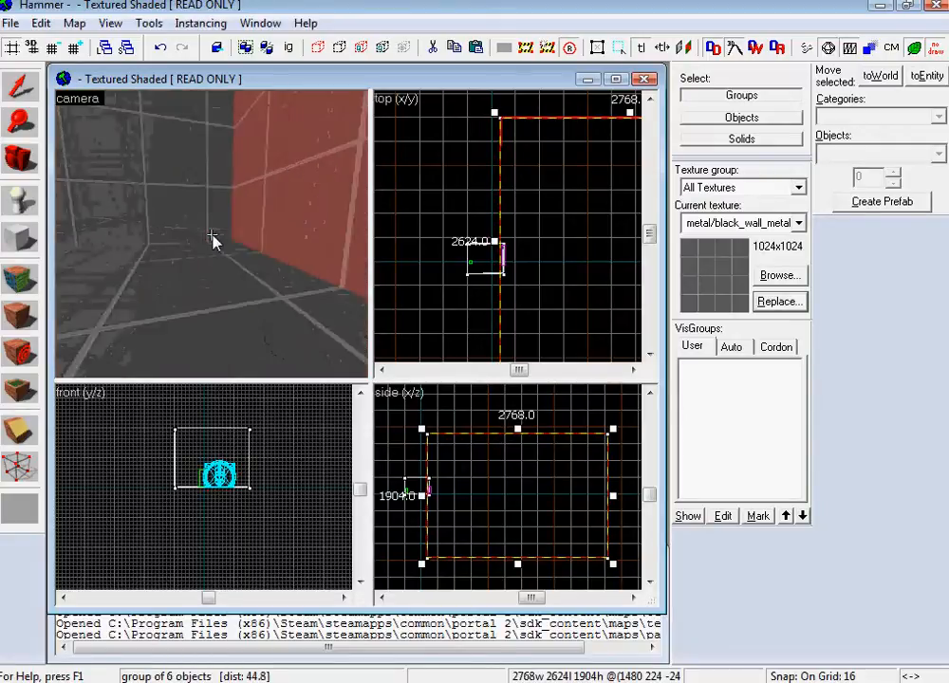
{"action": "key", "text": "z"}
{"action": "scroll", "coordinate": [462, 239], "scroll_direction": "up", "scroll_amount": 5}
{"action": "scroll", "coordinate": [575, 224], "scroll_direction": "up", "scroll_amount": 3}
{"action": "scroll", "coordinate": [434, 319], "scroll_direction": "up", "scroll_amount": 2}
{"action": "left_click_drag", "start_coordinate": [443, 274], "coordinate": [460, 281]}
- Turn off grid snapping and shift the large room until its wall sits flush against the small room's door wall
{"action": "scroll", "coordinate": [458, 279], "scroll_direction": "up", "scroll_amount": 6}
{"action": "left_click", "coordinate": [650, 353]}
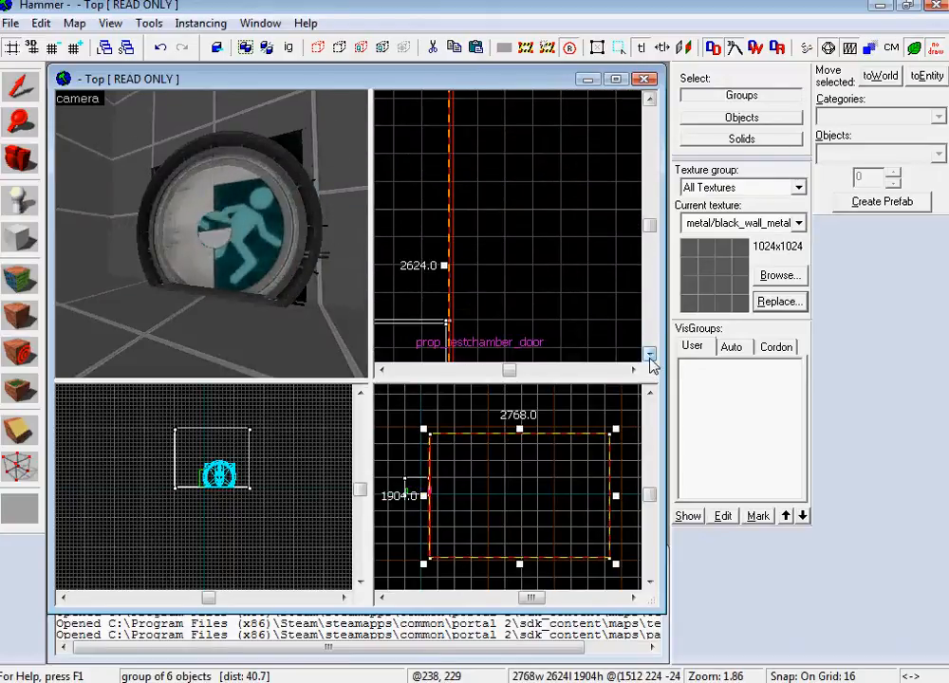
{"action": "left_click", "coordinate": [650, 354]}
{"action": "left_click", "coordinate": [74, 22]}
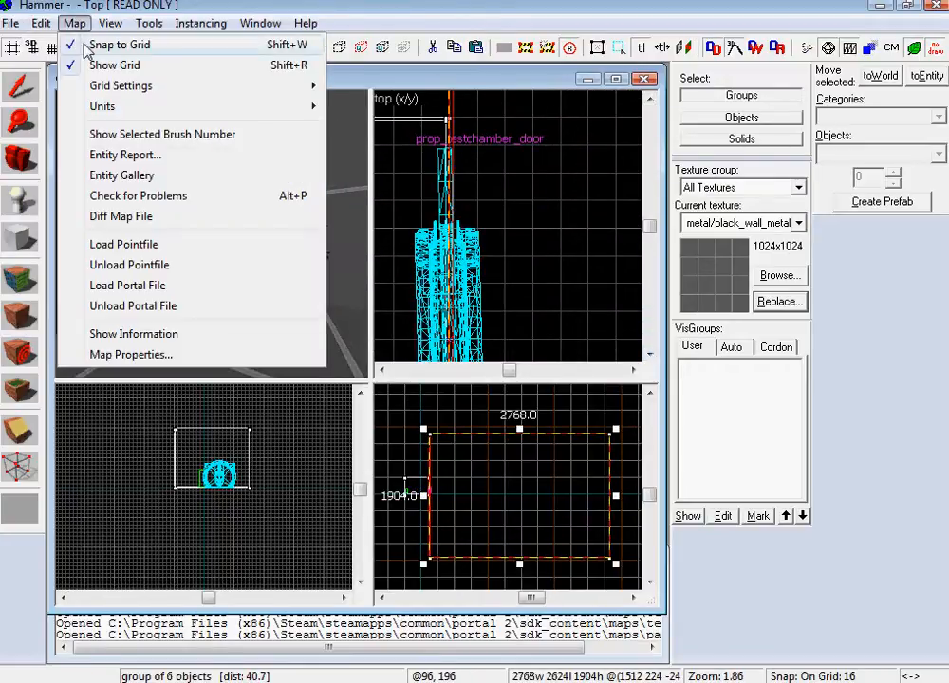
{"action": "left_click", "coordinate": [125, 42]}
{"action": "scroll", "coordinate": [468, 154], "scroll_direction": "up", "scroll_amount": 3}
{"action": "scroll", "coordinate": [468, 154], "scroll_direction": "up", "scroll_amount": 1}
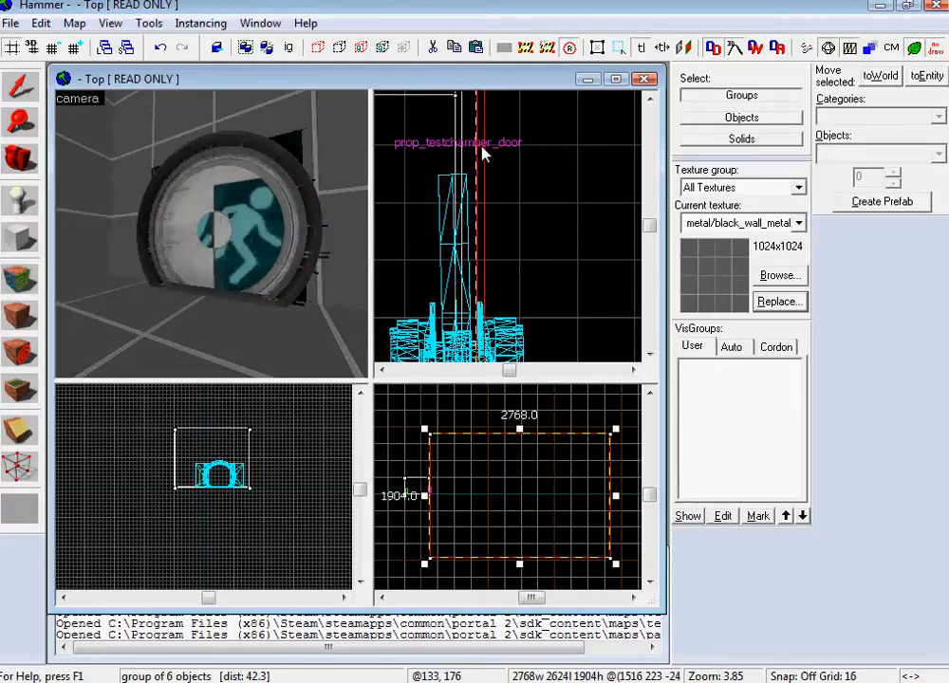
{"action": "left_click_drag", "start_coordinate": [485, 150], "coordinate": [474, 154]}
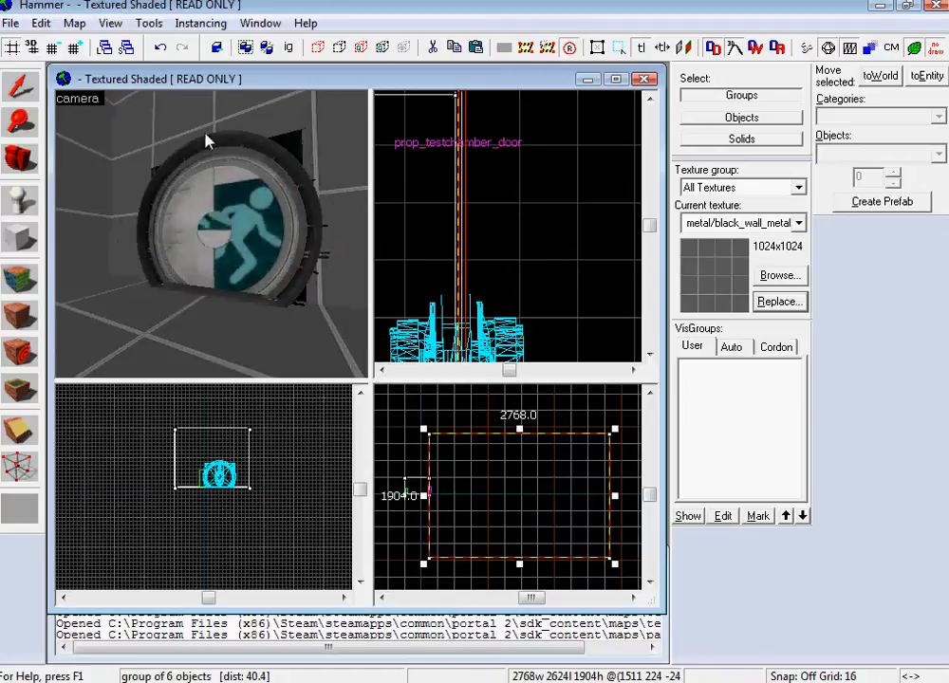
- Examine how the test chamber door sits in the wall shared by the two rooms
{"action": "key", "text": "z"}
{"action": "key", "text": "s"}
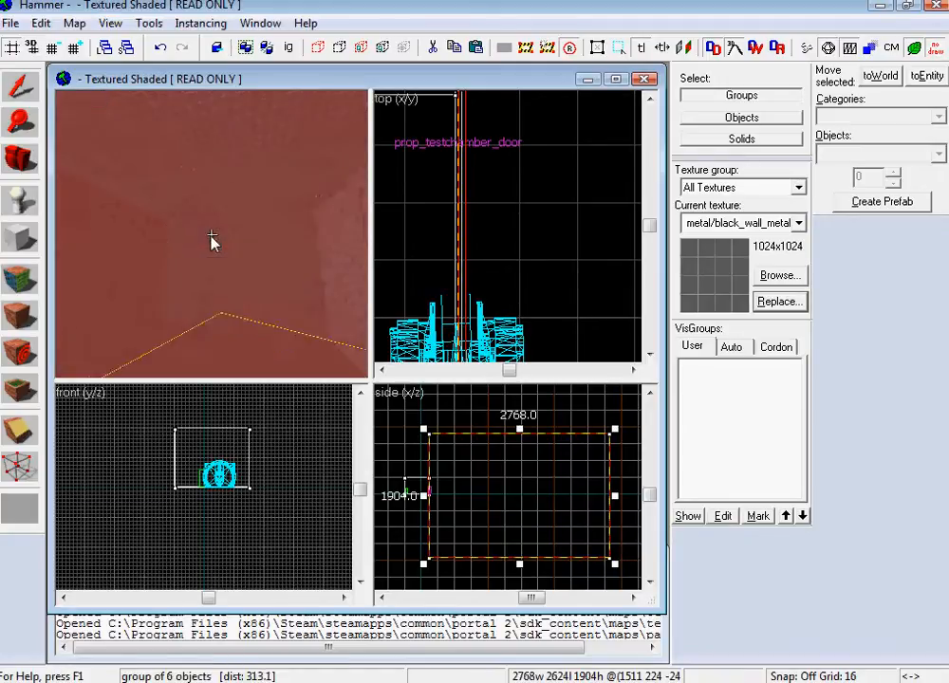
{"action": "key", "text": "w"}
{"action": "key", "text": "w"}
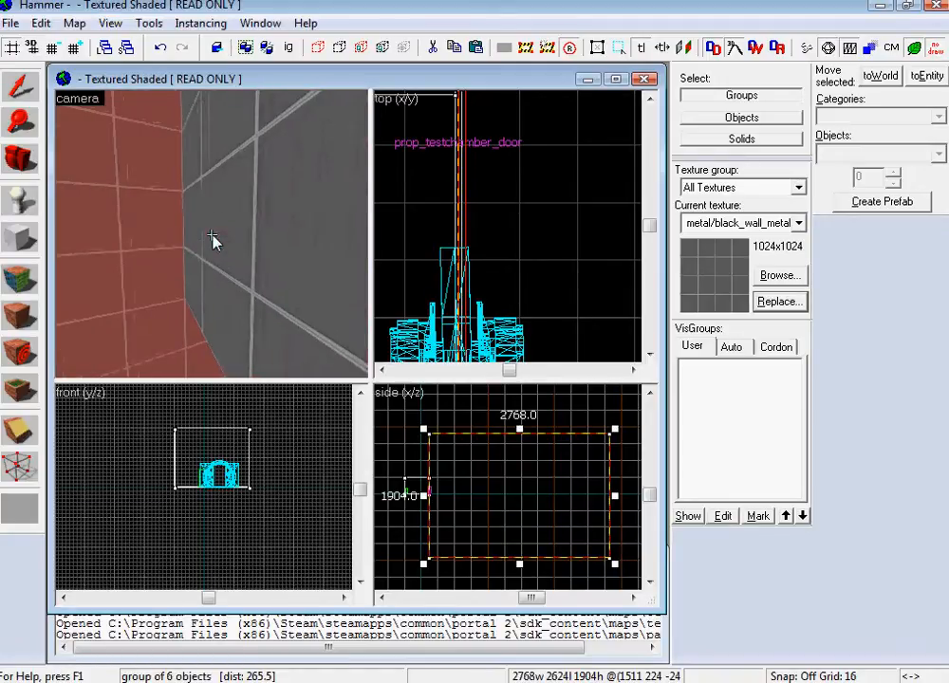
{"action": "key", "text": "s"}
{"action": "key", "text": "z"}
{"action": "scroll", "coordinate": [508, 180], "scroll_direction": "down", "scroll_amount": 5}
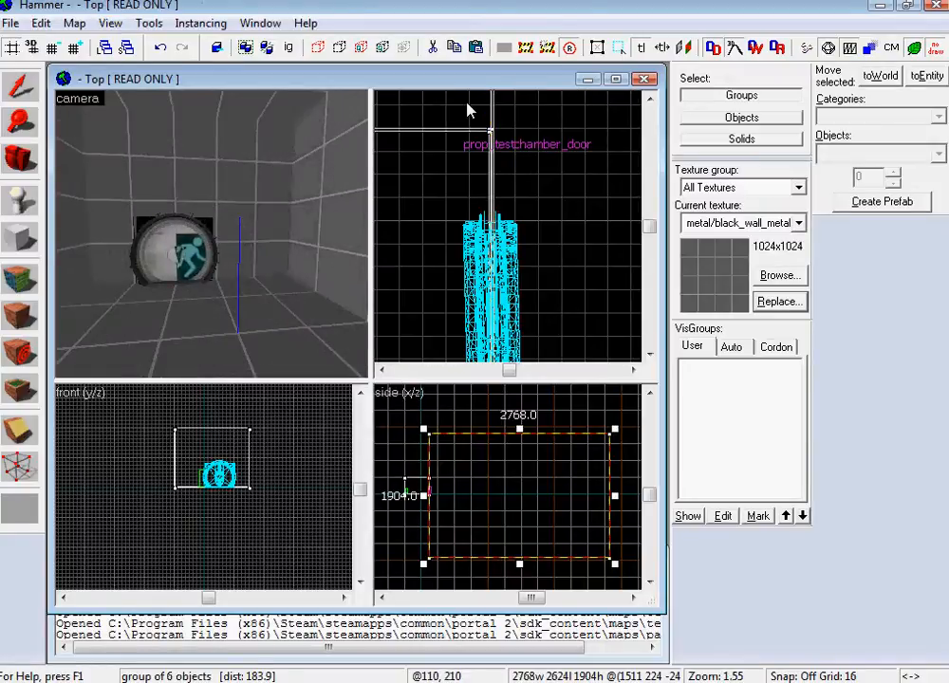
{"action": "left_click", "coordinate": [22, 238]}
{"action": "scroll", "coordinate": [555, 283], "scroll_direction": "down", "scroll_amount": 4}
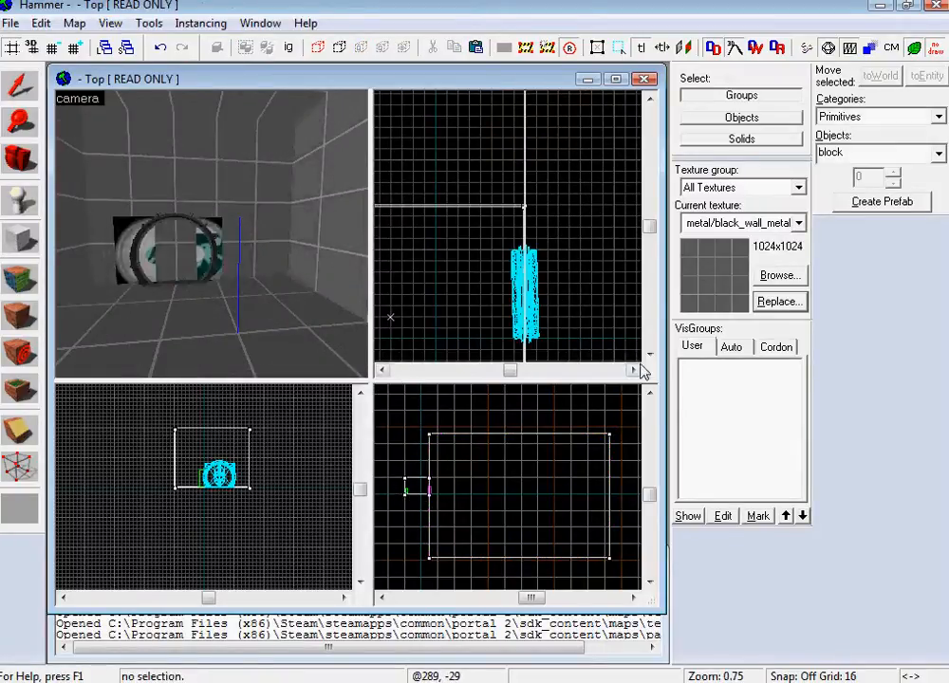
{"action": "left_click", "coordinate": [20, 85]}
{"action": "left_click", "coordinate": [525, 217]}
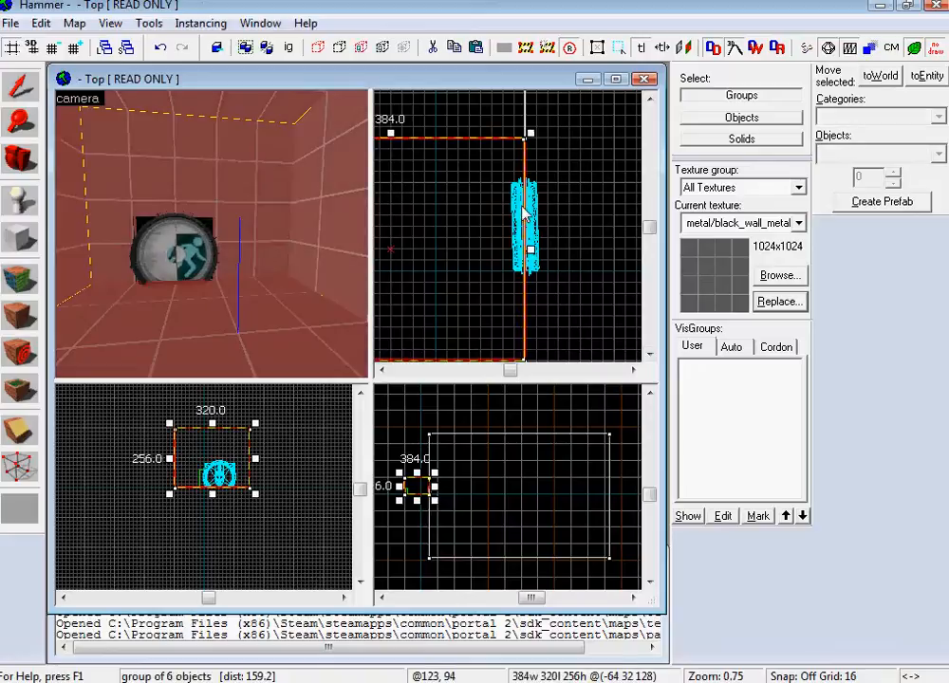
{"action": "left_click", "coordinate": [440, 219]}
{"action": "left_click", "coordinate": [161, 249]}
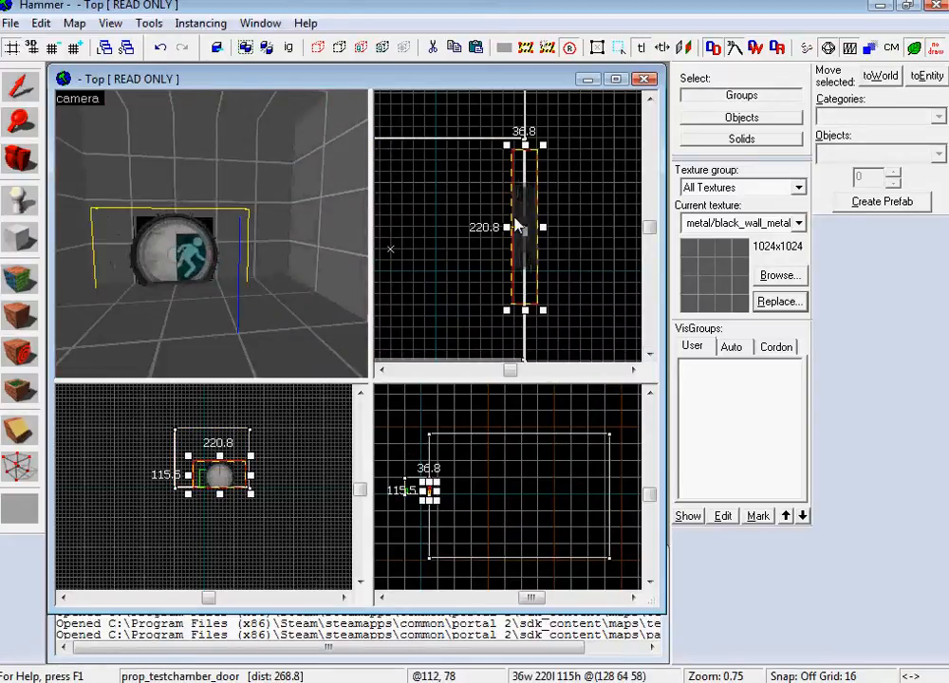
{"action": "left_click_drag", "start_coordinate": [544, 147], "coordinate": [544, 143]}
{"action": "scroll", "coordinate": [543, 209], "scroll_direction": "up", "scroll_amount": 2}
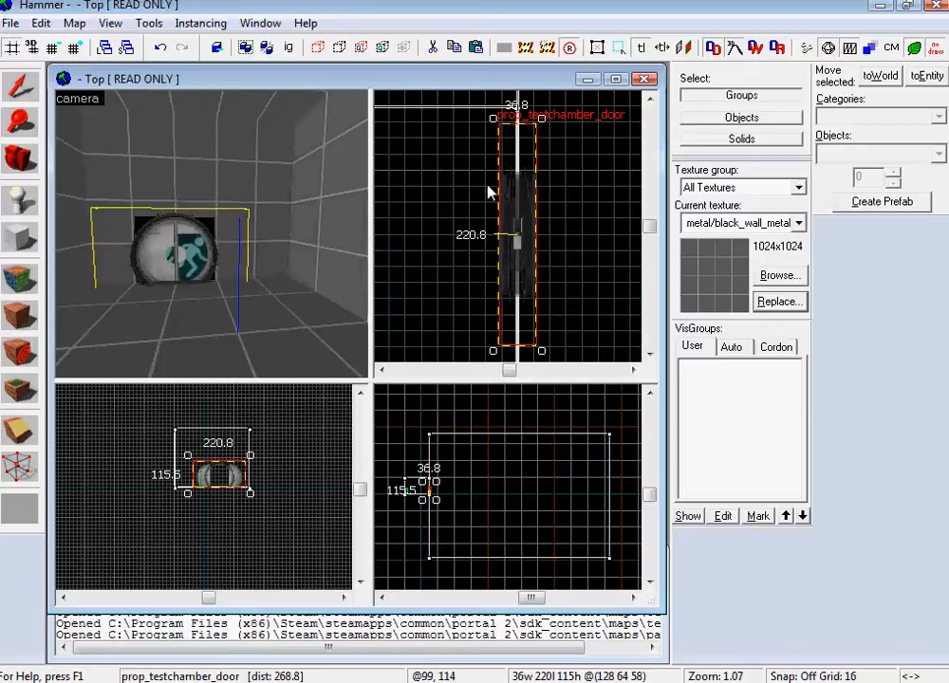
- Create a block about 109 units wide and 100 units high over the door opening, passing through both rooms' walls
{"action": "key", "text": "z"}
{"action": "key", "text": "w"}
{"action": "key", "text": "z"}
{"action": "left_click", "coordinate": [21, 235]}
{"action": "scroll", "coordinate": [131, 475], "scroll_direction": "up", "scroll_amount": 10}
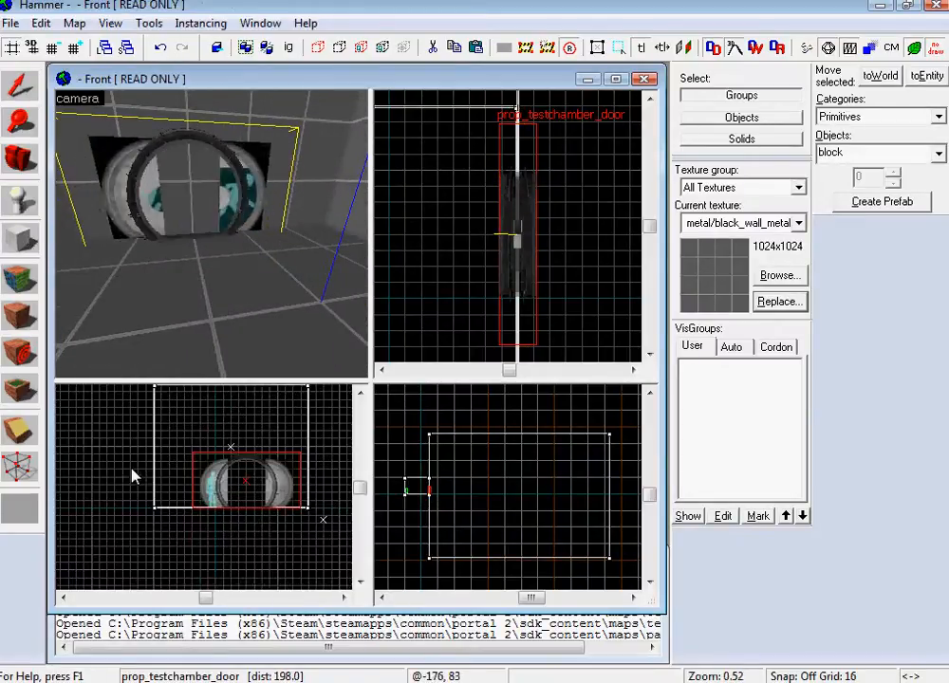
{"action": "scroll", "coordinate": [339, 576], "scroll_direction": "down", "scroll_amount": 3}
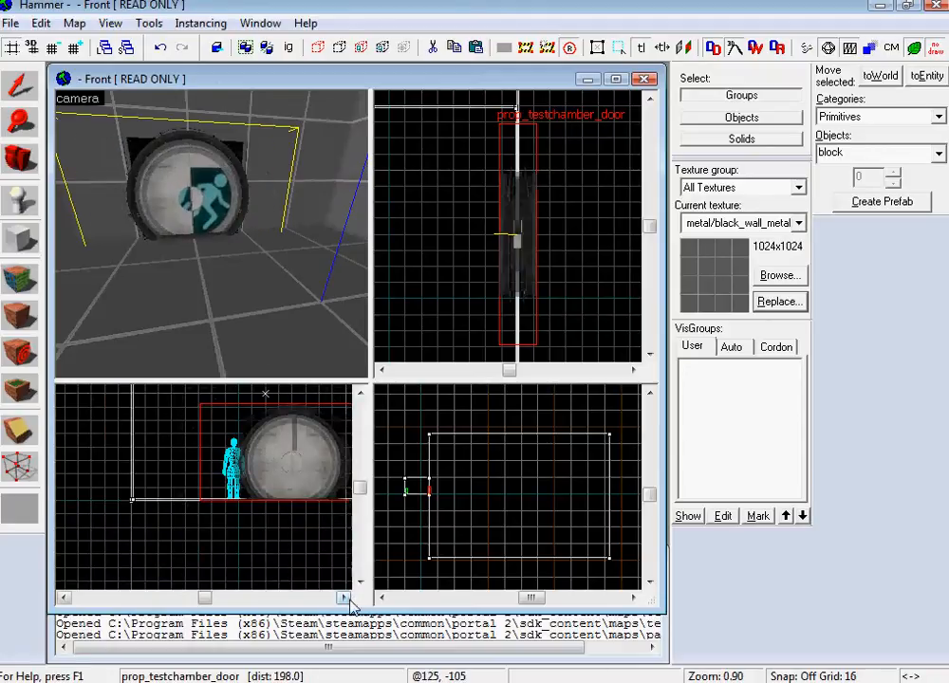
{"action": "left_click", "coordinate": [344, 598]}
{"action": "left_click_drag", "start_coordinate": [173, 415], "coordinate": [269, 508]}
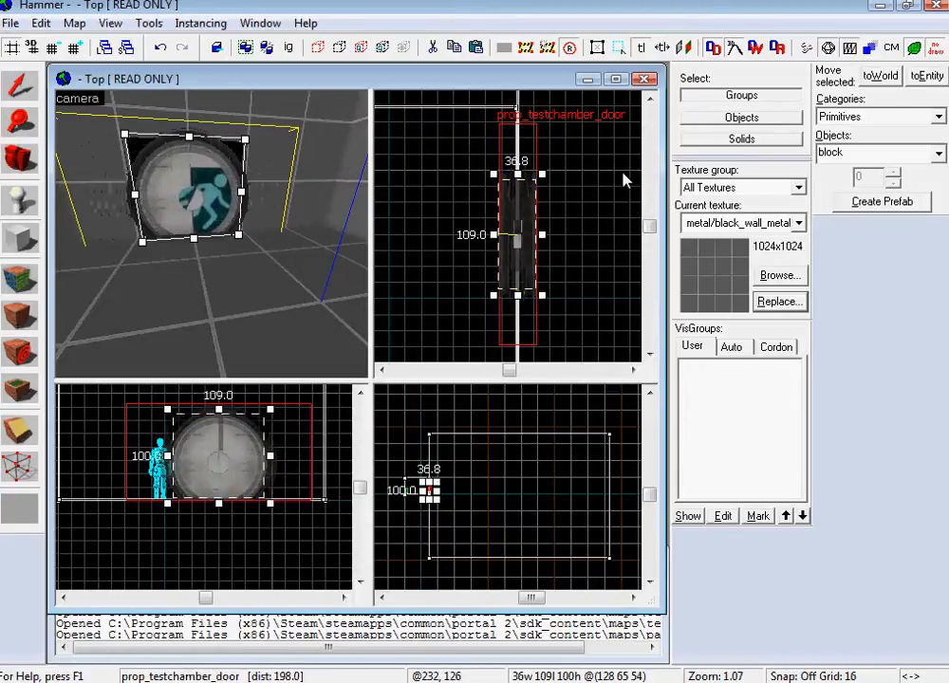
{"action": "key", "text": "Return"}
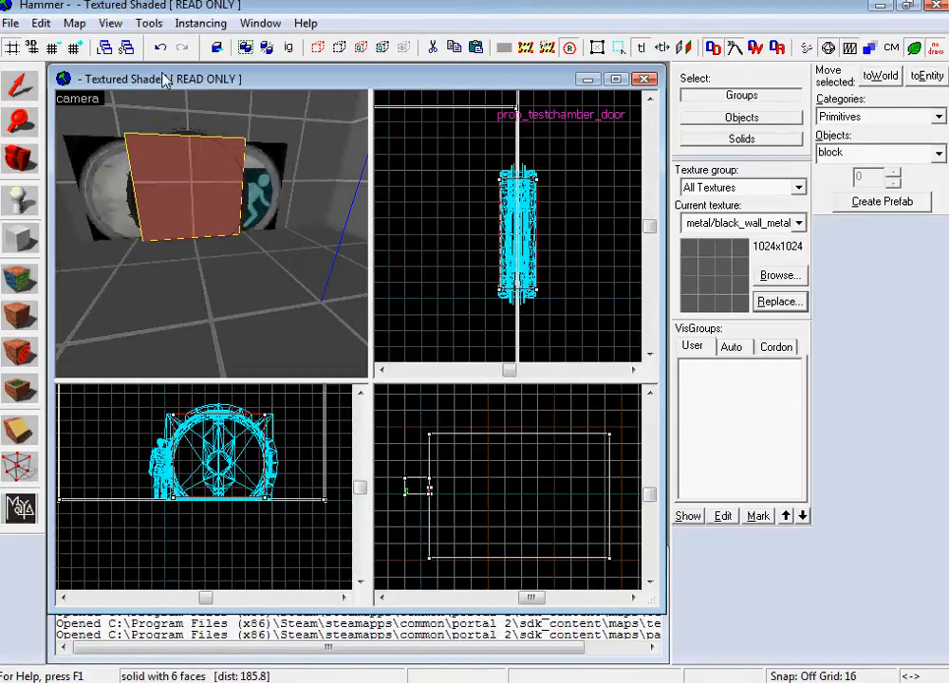
- Carve the doorway out of the walls with the block and delete the block
{"action": "left_click", "coordinate": [147, 24]}
{"action": "left_click", "coordinate": [147, 29]}
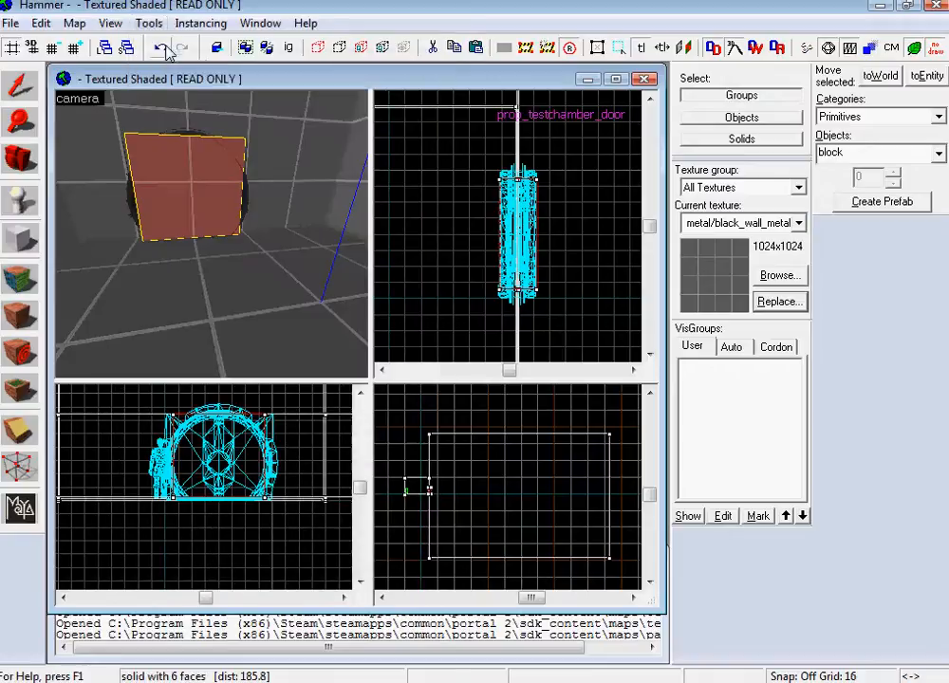
{"action": "key", "text": "Delete"}
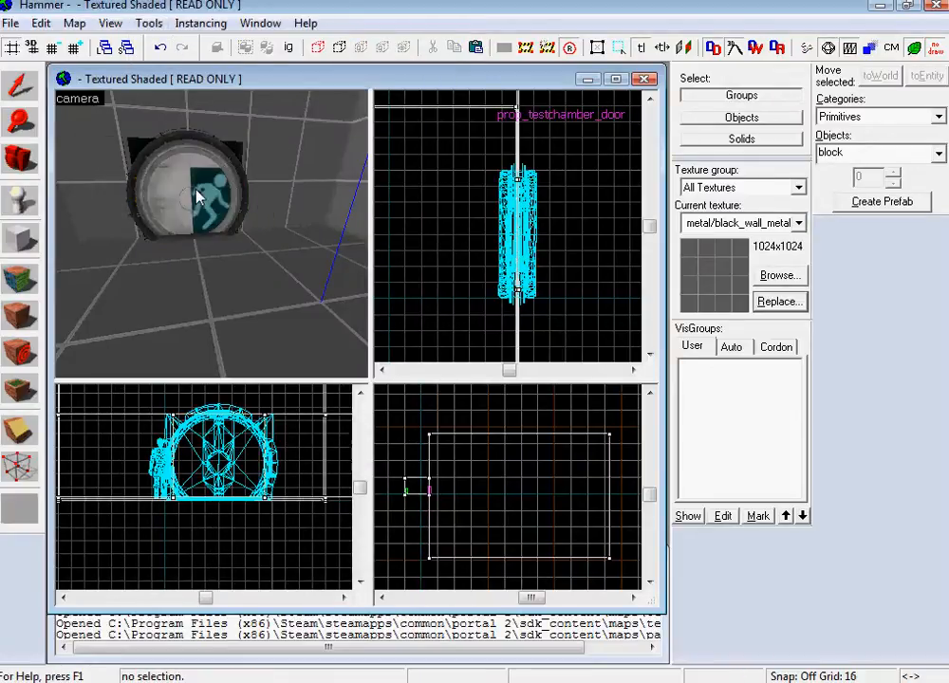
- Save the map as trest in the maps folder
{"action": "scroll", "coordinate": [198, 197], "scroll_direction": "down", "scroll_amount": 3}
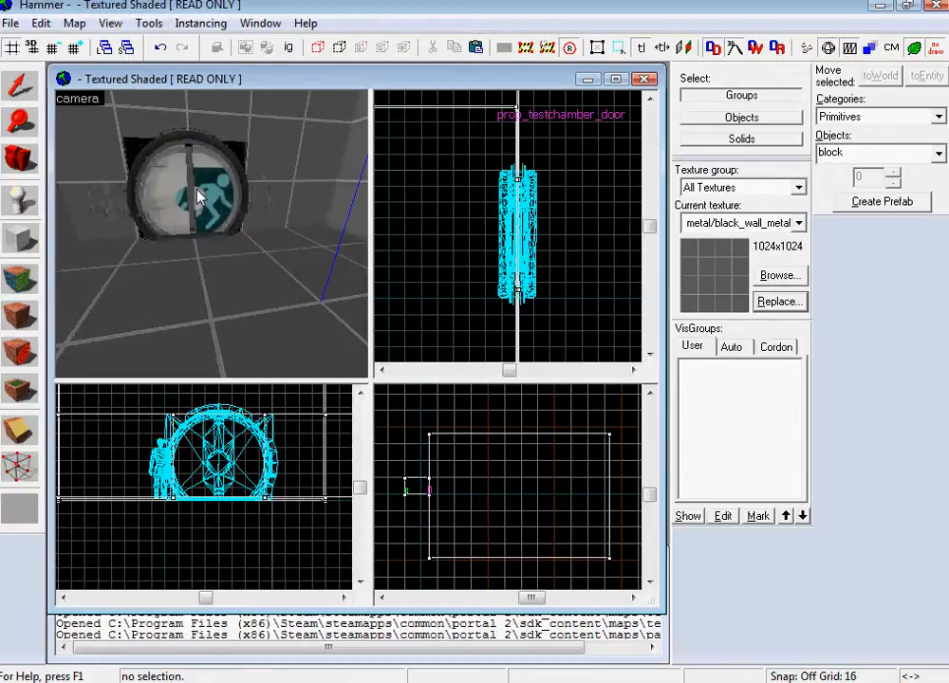
{"action": "key", "text": "ctrl+s"}
{"action": "type", "text": "trest"}
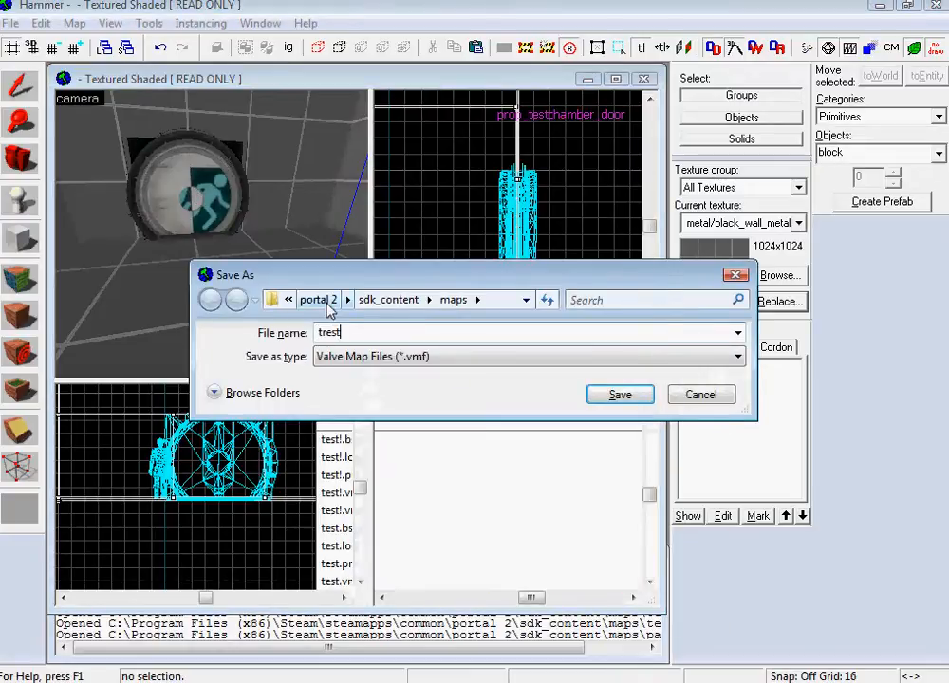
{"action": "key", "text": "Return"}
- Compile the map with normal BSP, VIS and RAD, without running the game, and close the compile window when done
{"action": "key", "text": "F9"}
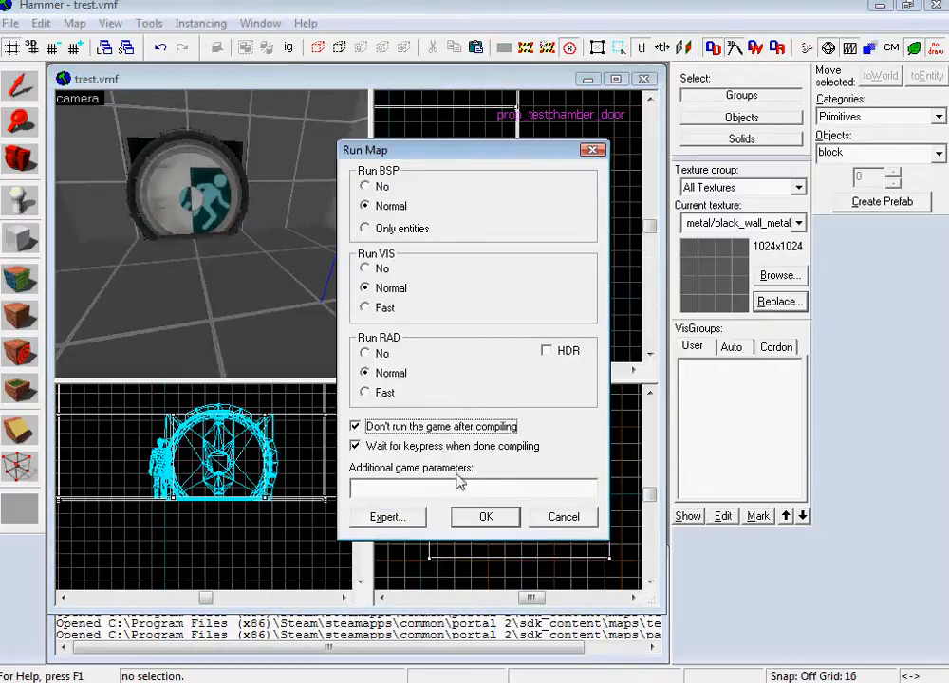
{"action": "left_click", "coordinate": [481, 518]}
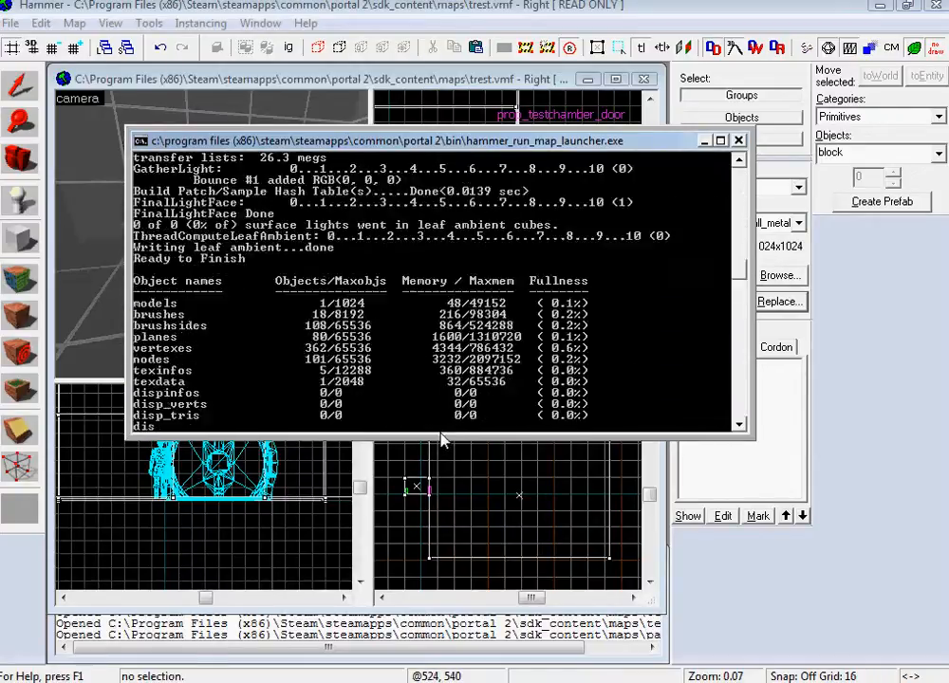
{"action": "key", "text": "Return"}
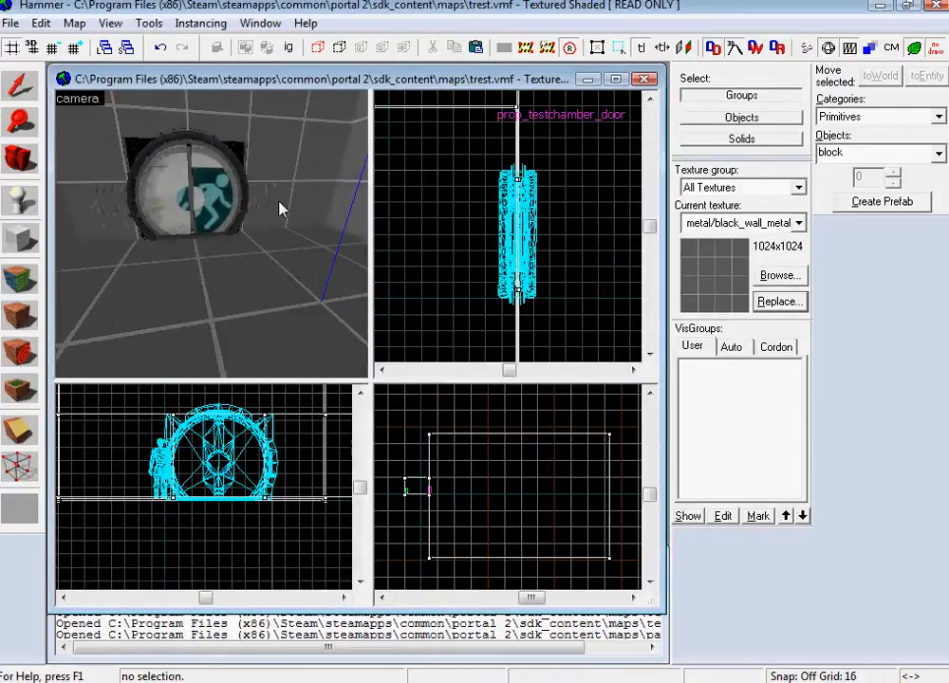
- Choose a different animation sequence for the test chamber door's model and apply it
{"action": "key", "text": "z"}
{"action": "key", "text": "w"}
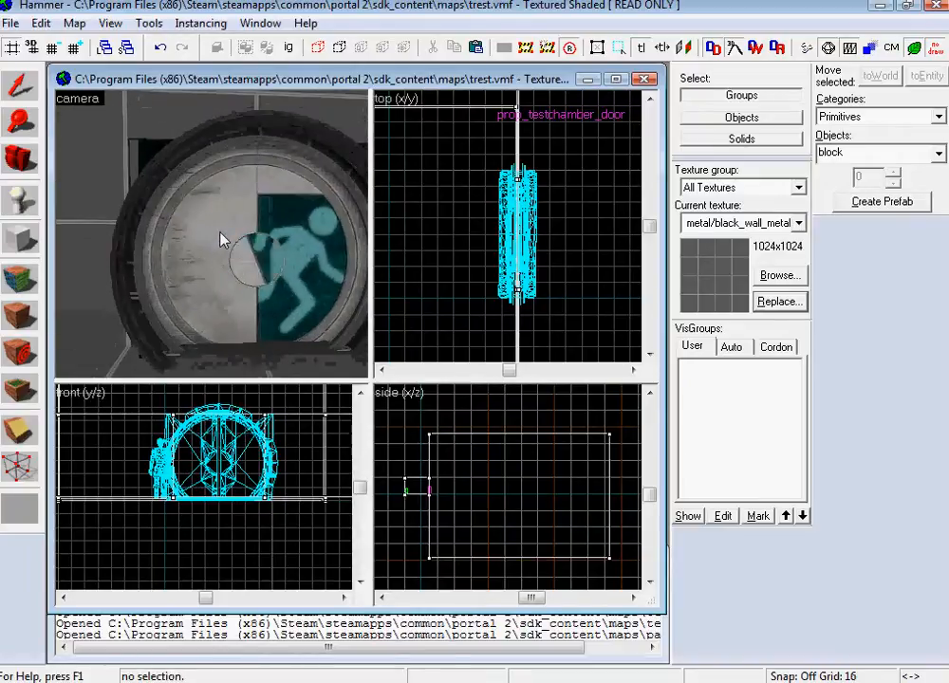
{"action": "key", "text": "z"}
{"action": "double_click", "coordinate": [280, 229]}
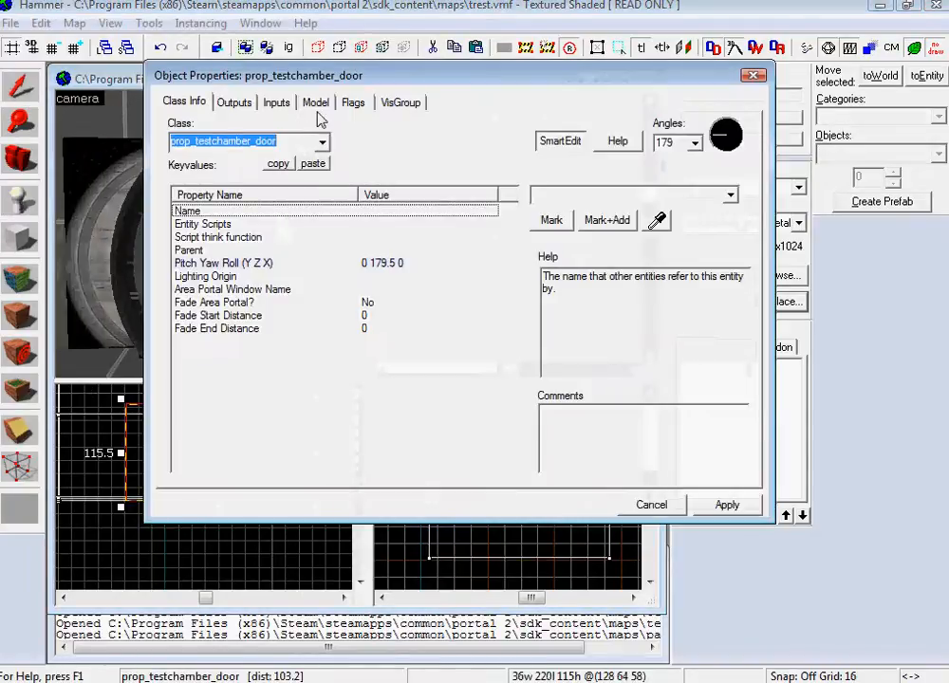
{"action": "left_click", "coordinate": [320, 104]}
{"action": "left_click", "coordinate": [399, 133]}
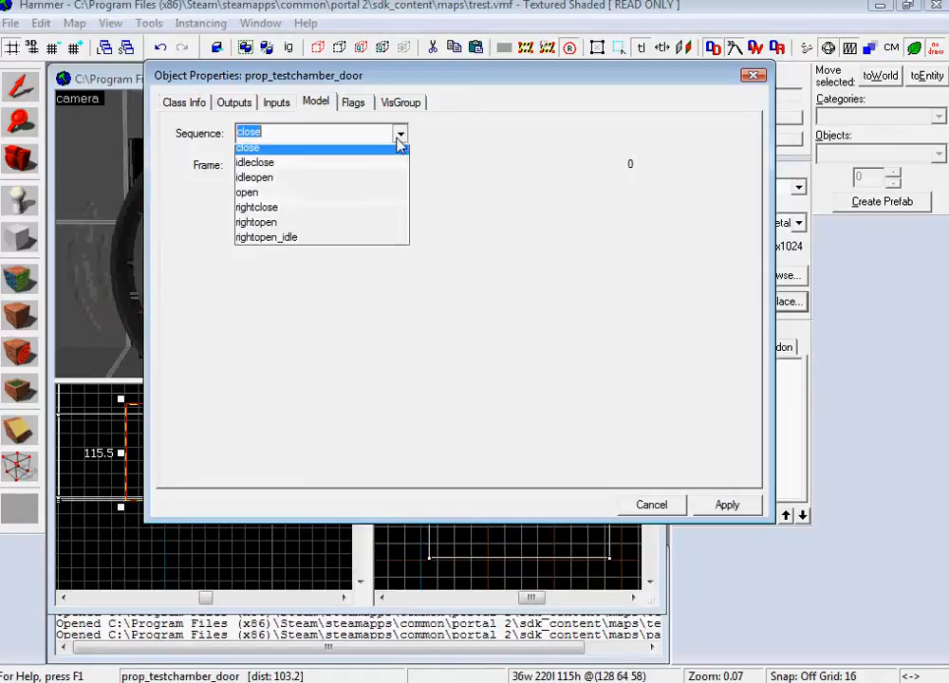
{"action": "left_click", "coordinate": [314, 176]}
{"action": "key", "text": "Down"}
{"action": "left_click", "coordinate": [718, 504]}
- Outline a block about 106 by 134 units and 115 units high in the start room, directly in front of the door
{"action": "key", "text": "s"}
{"action": "key", "text": "w"}
{"action": "key", "text": "s"}
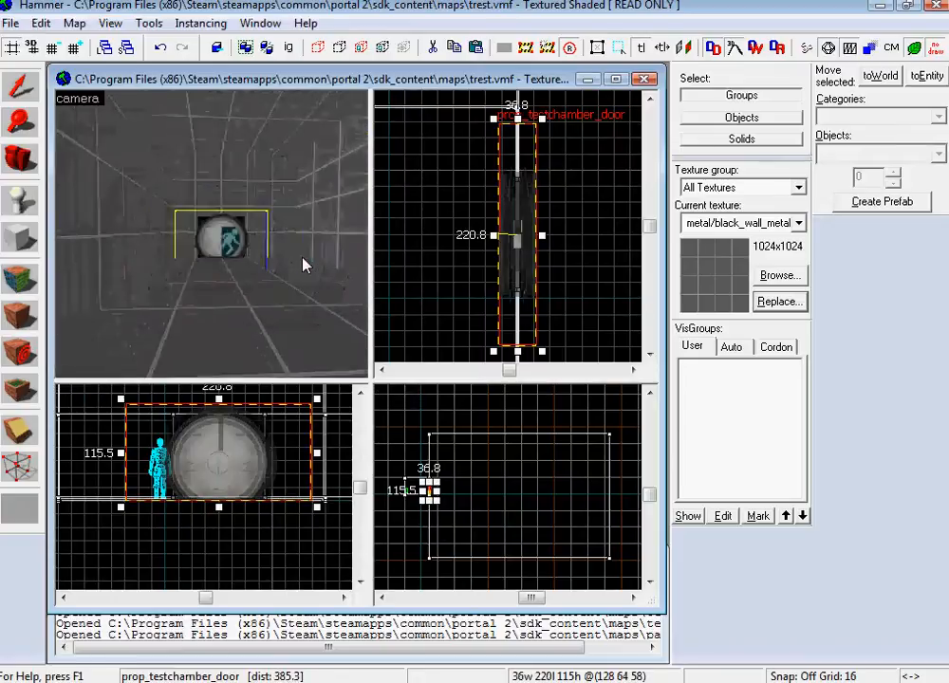
{"action": "key", "text": "z"}
{"action": "key", "text": "w"}
{"action": "key", "text": "z"}
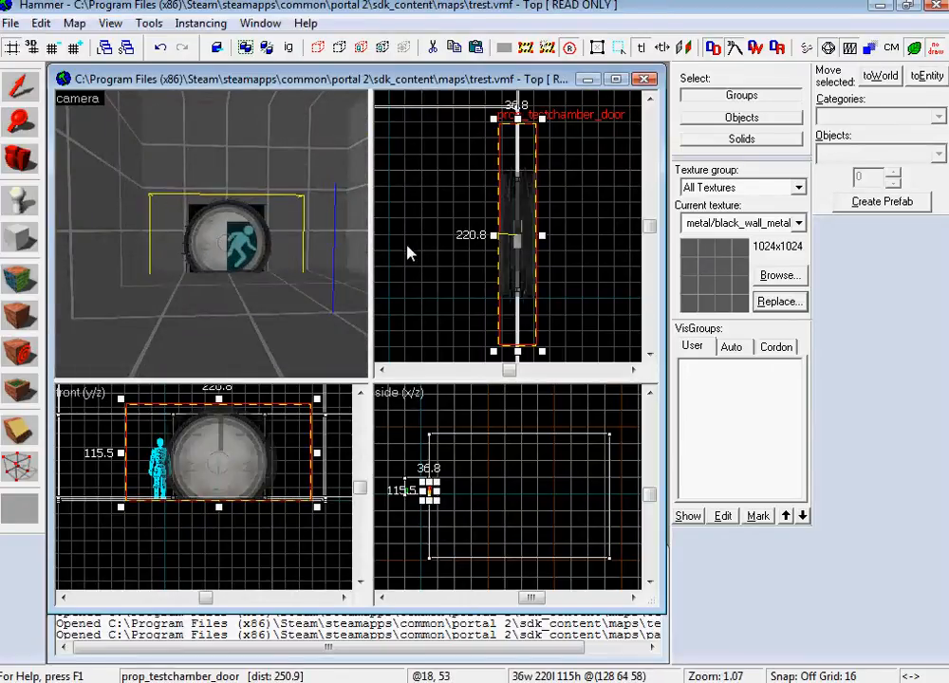
{"action": "scroll", "coordinate": [410, 245], "scroll_direction": "down", "scroll_amount": 2}
{"action": "left_click", "coordinate": [22, 238]}
{"action": "left_click_drag", "start_coordinate": [465, 204], "coordinate": [387, 300]}
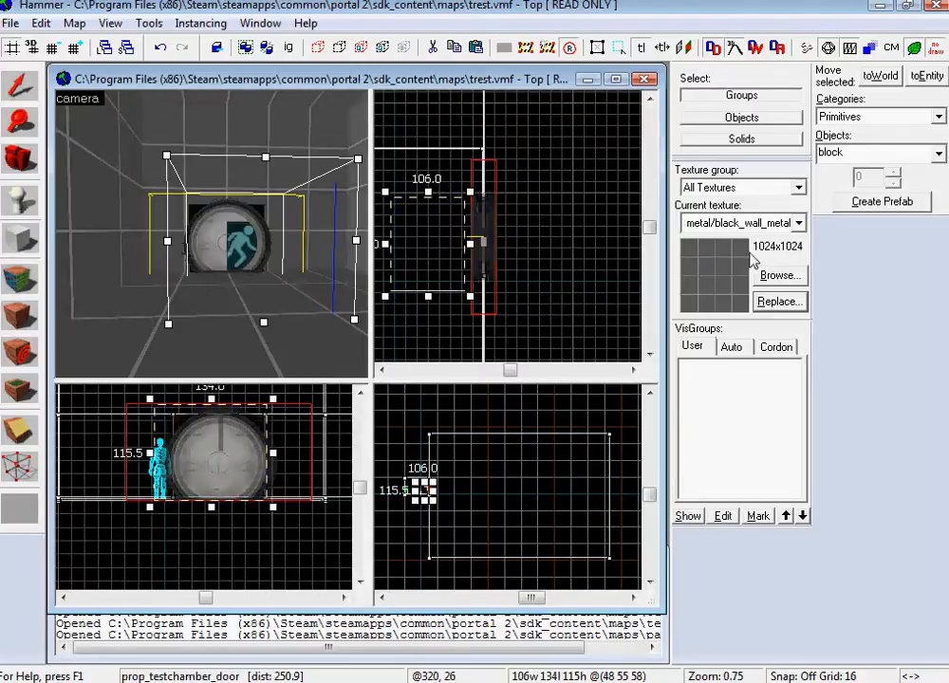
- Find the tools/toolstrigger texture by filtering for trigger, and create the outlined block with it
{"action": "left_click", "coordinate": [781, 277]}
{"action": "type", "text": "trigger"}
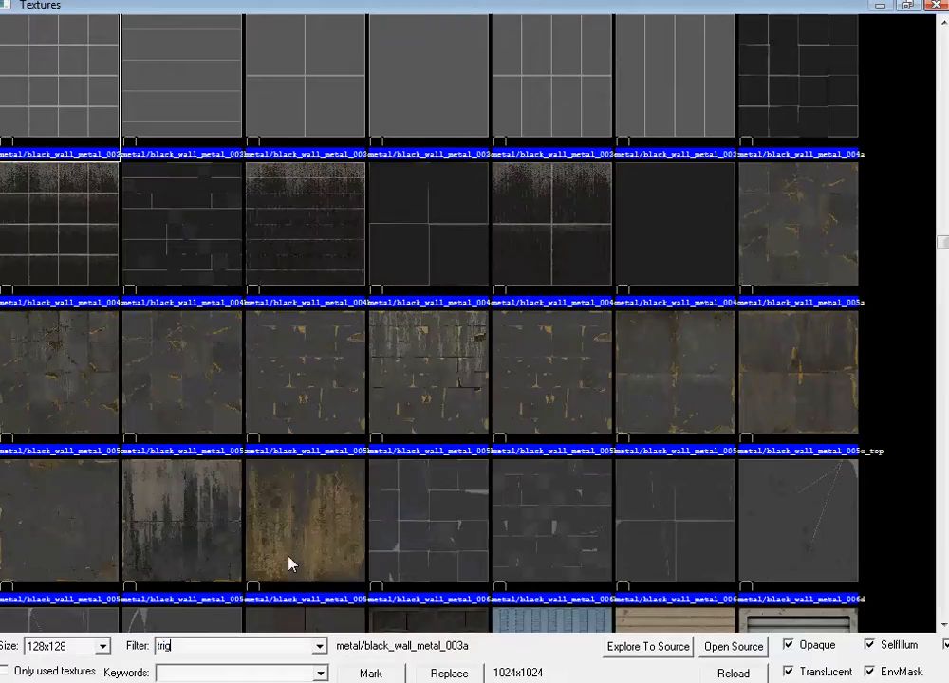
{"action": "key", "text": "Return"}
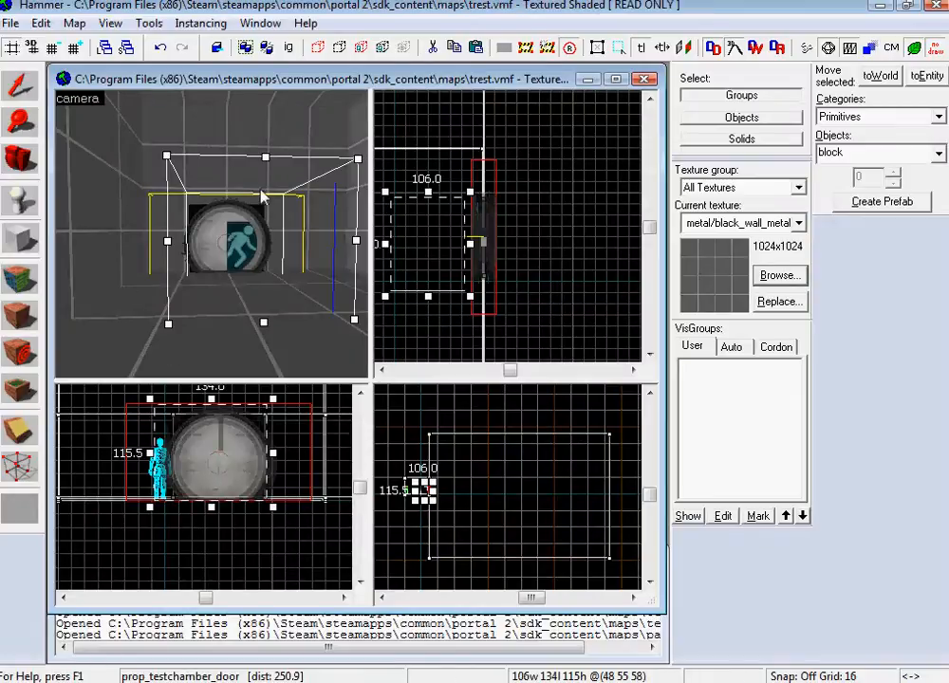
{"action": "left_click", "coordinate": [777, 282]}
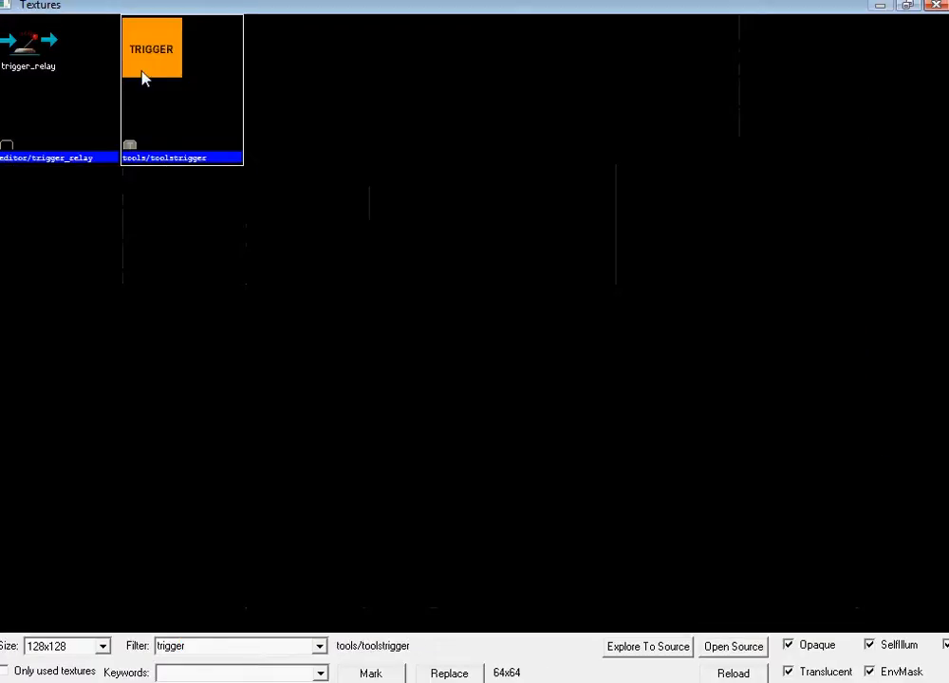
{"action": "double_click", "coordinate": [144, 76]}
{"action": "key", "text": "Return"}
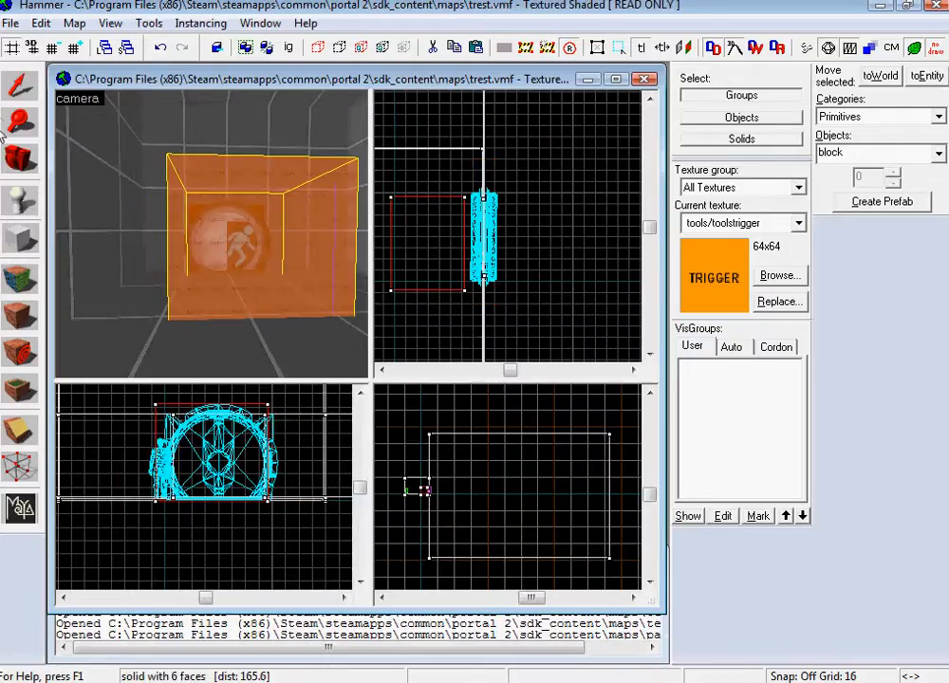
- Name the test chamber door entity door1 and close its properties
{"action": "key", "text": "z"}
{"action": "key", "text": "w"}
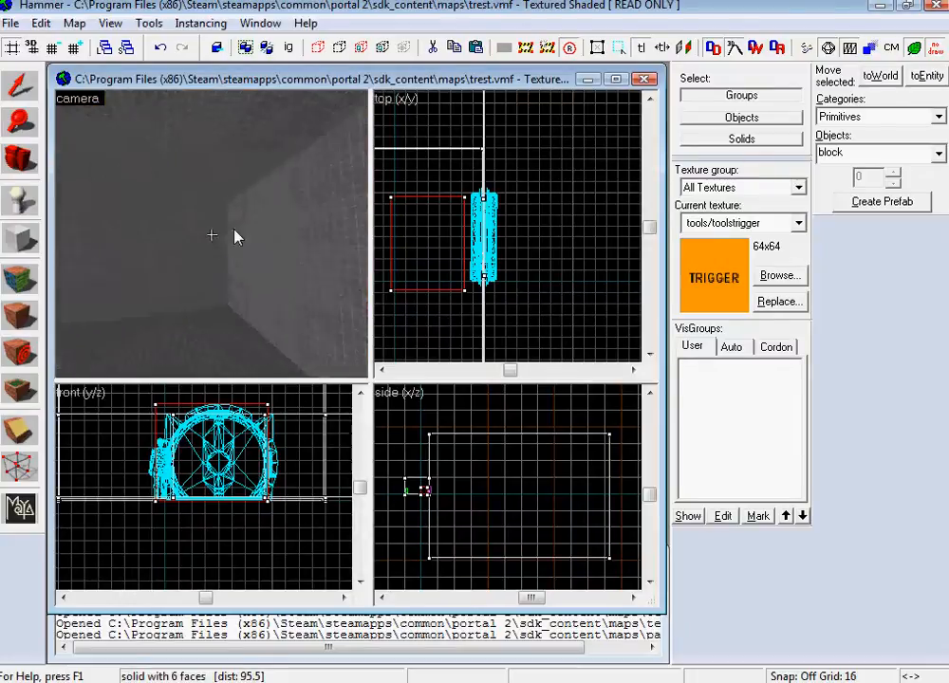
{"action": "key", "text": "z"}
{"action": "left_click", "coordinate": [19, 86]}
{"action": "left_click", "coordinate": [115, 195]}
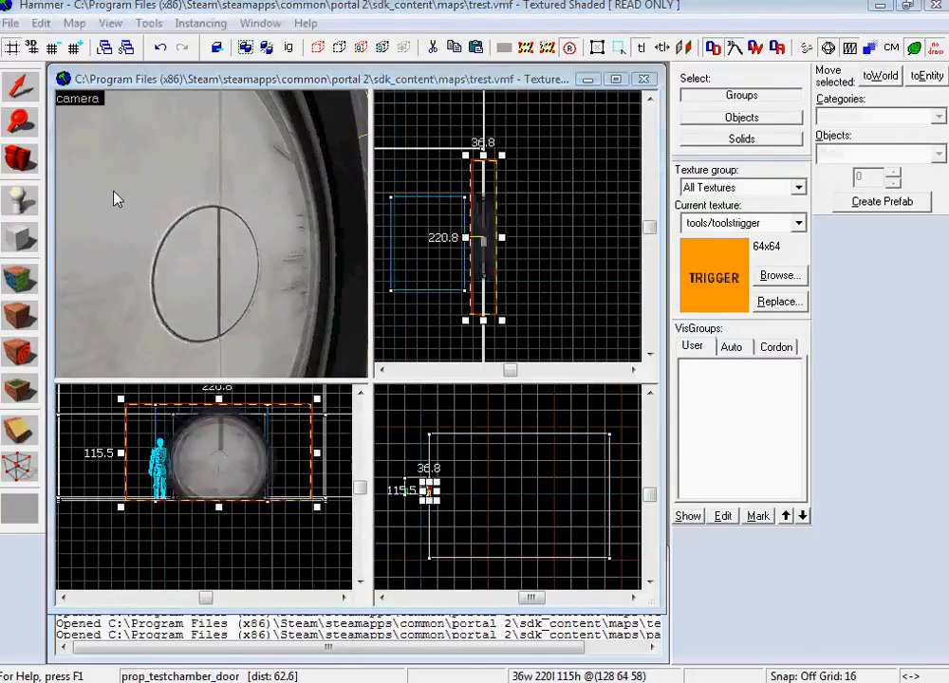
{"action": "key", "text": "alt+Return"}
{"action": "type", "text": "door1"}
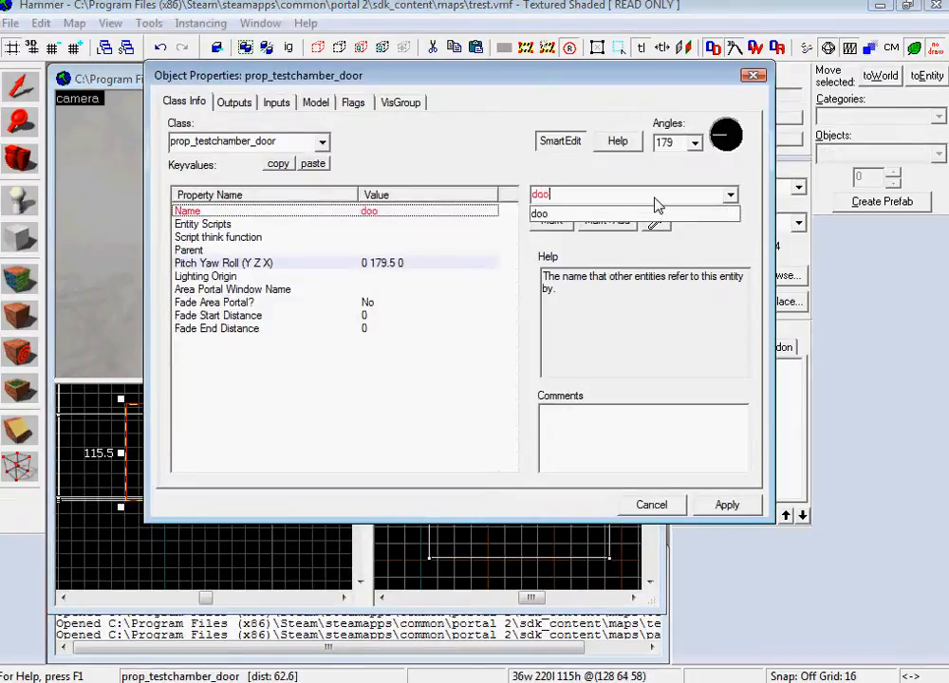
{"action": "left_click", "coordinate": [727, 505]}
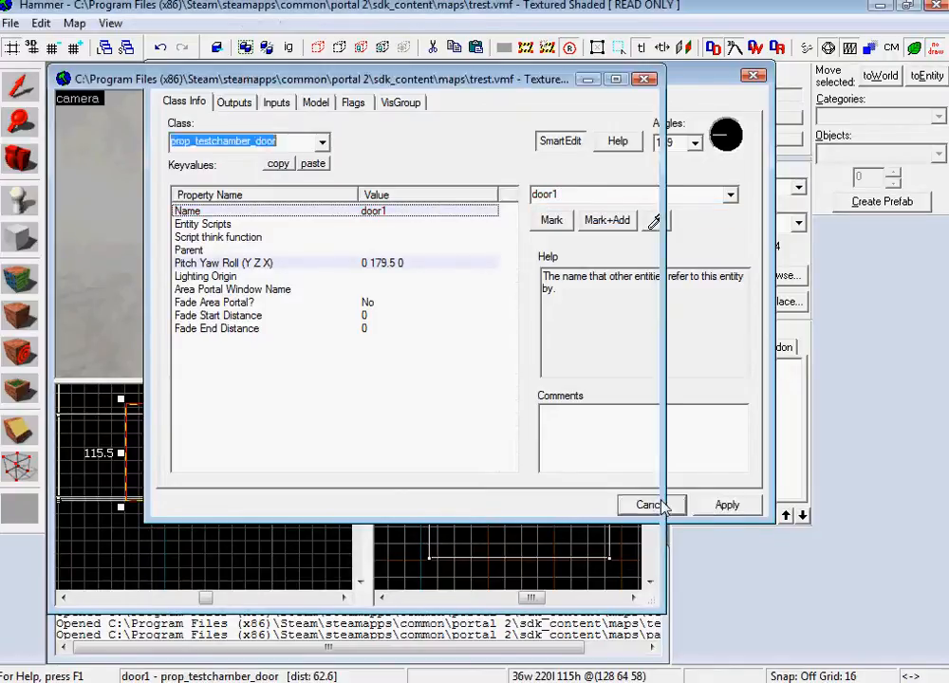
{"action": "left_click", "coordinate": [669, 504]}
- Tie the trigger block in front of the door to a trigger_once entity
{"action": "key", "text": "z"}
{"action": "key", "text": "s"}
{"action": "key", "text": "z"}
{"action": "double_click", "coordinate": [142, 266]}
{"action": "key", "text": "Escape"}
{"action": "left_click", "coordinate": [651, 504]}
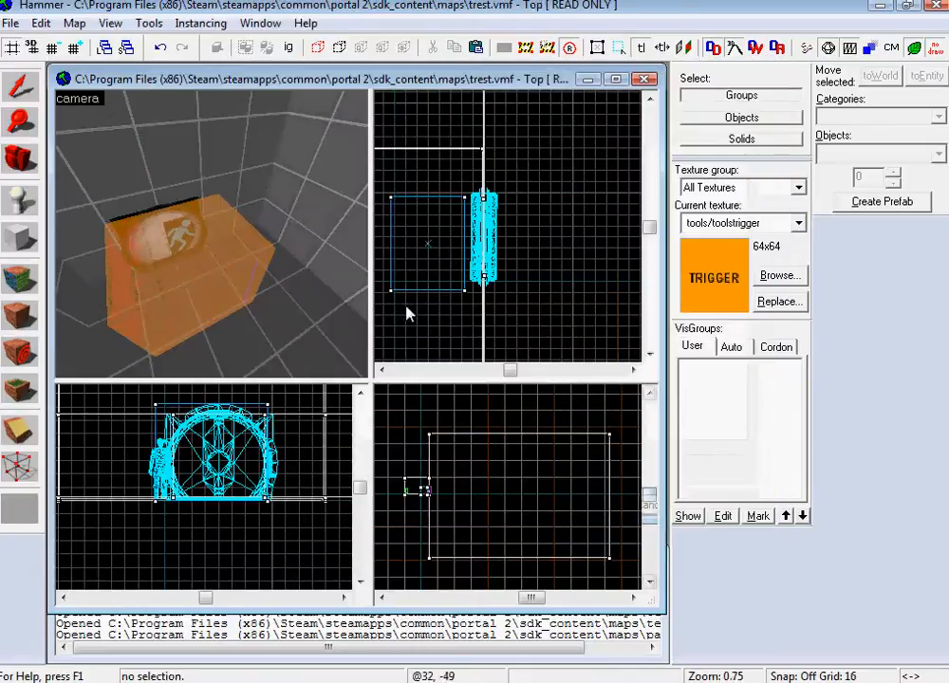
{"action": "double_click", "coordinate": [145, 271]}
{"action": "key", "text": "Escape"}
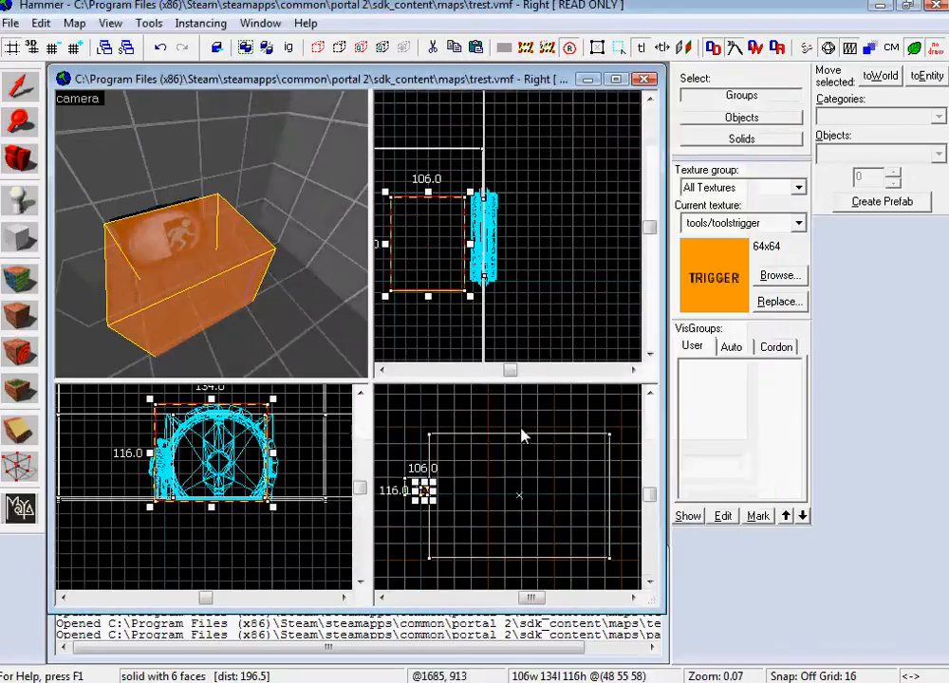
{"action": "key", "text": "ctrl+t"}
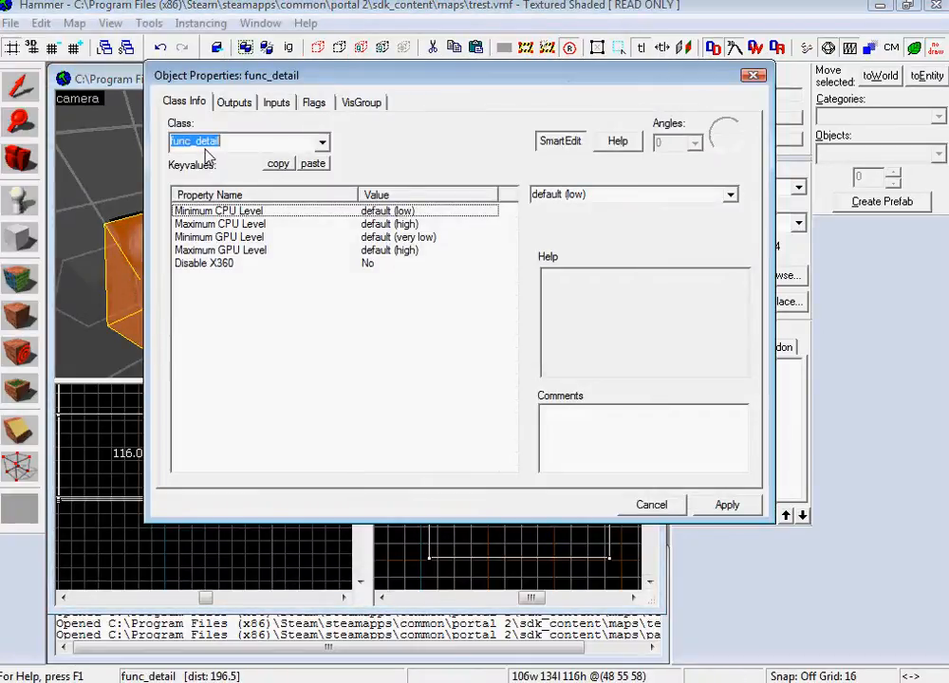
{"action": "type", "text": "trigger_o"}
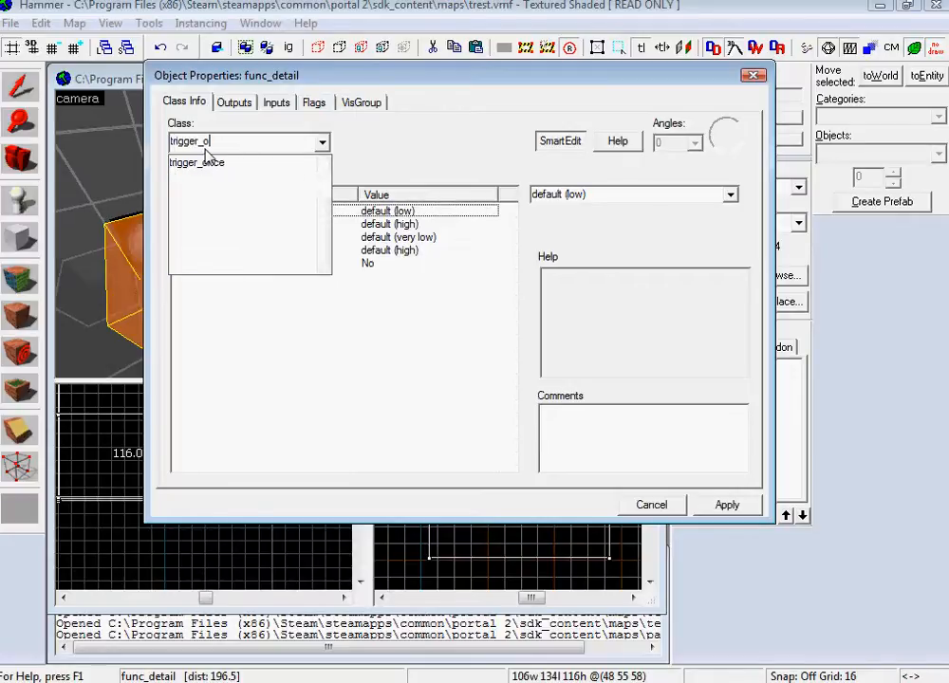
{"action": "left_click", "coordinate": [209, 162]}
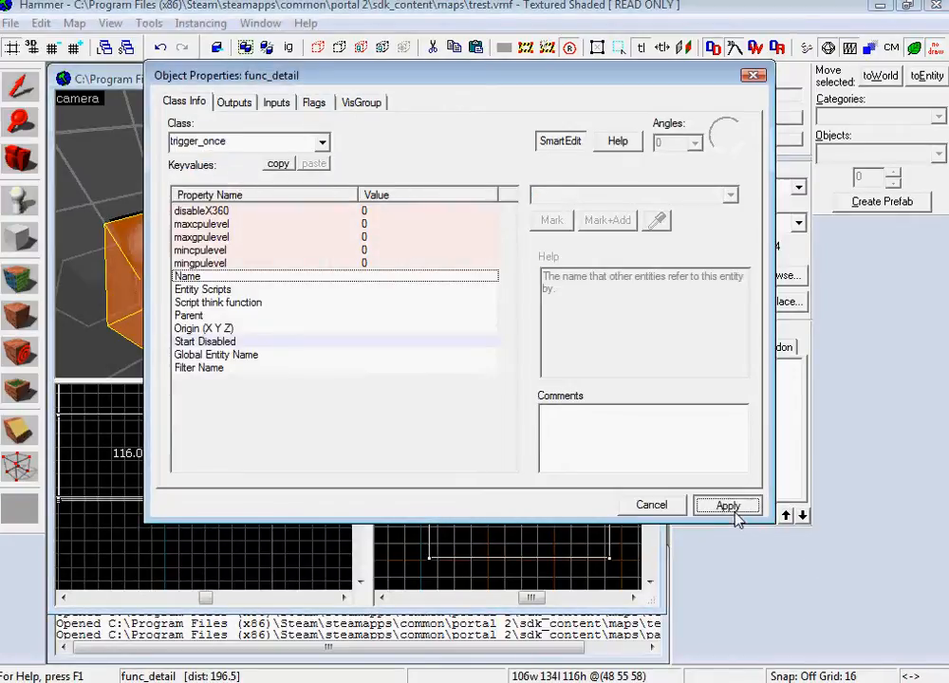
{"action": "left_click", "coordinate": [727, 506]}
{"action": "left_click", "coordinate": [641, 511]}
- Add an OnTrigger output to the trigger_once that sends Open to door1, and apply it
{"action": "scroll", "coordinate": [227, 340], "scroll_direction": "up", "scroll_amount": 5}
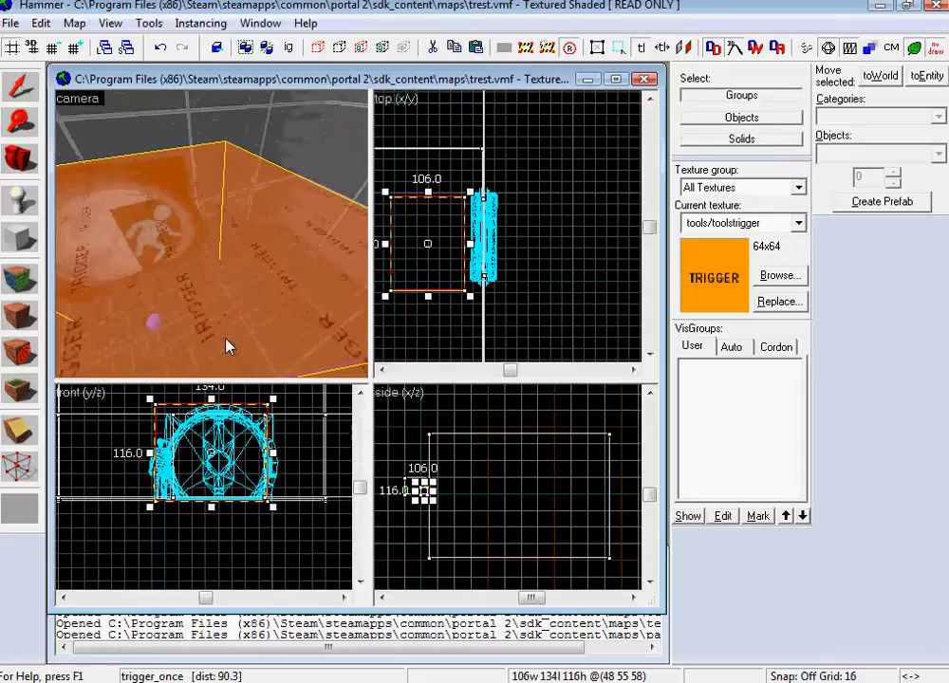
{"action": "key", "text": "z"}
{"action": "key", "text": "w"}
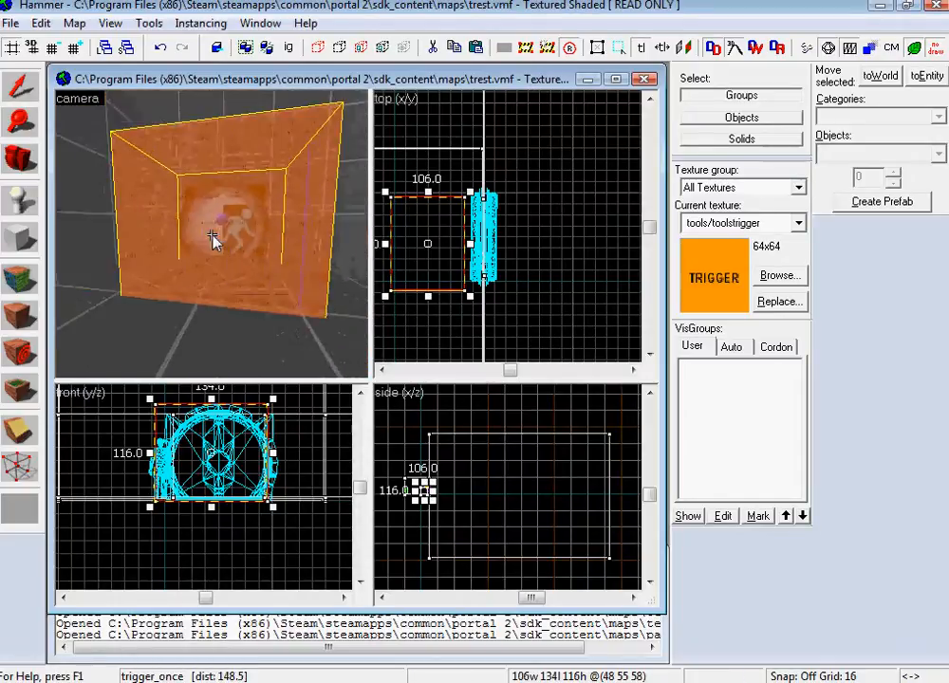
{"action": "key", "text": "s"}
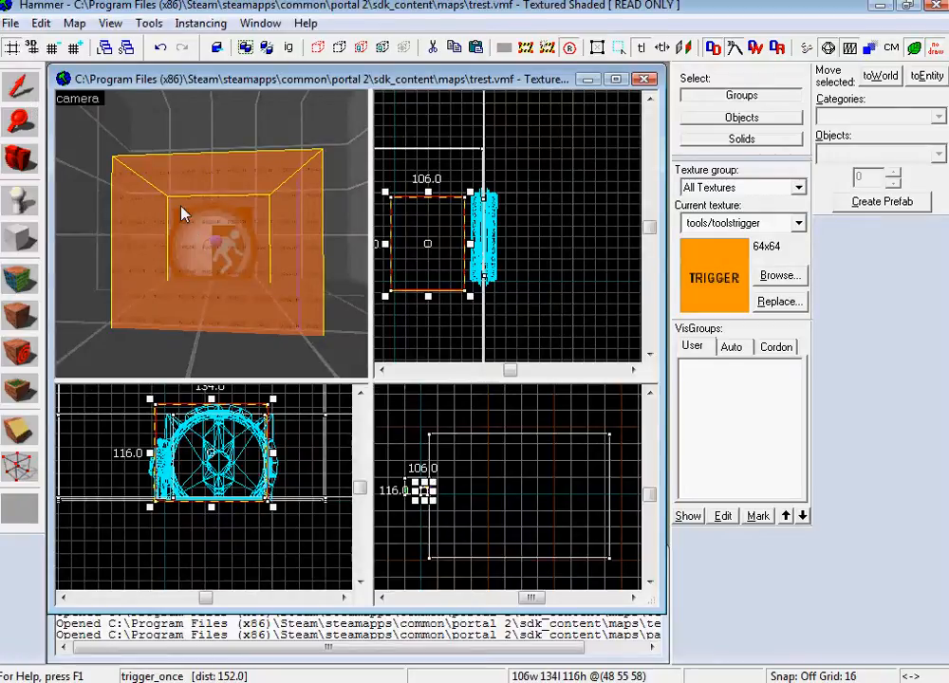
{"action": "double_click", "coordinate": [183, 214]}
{"action": "left_click", "coordinate": [234, 102]}
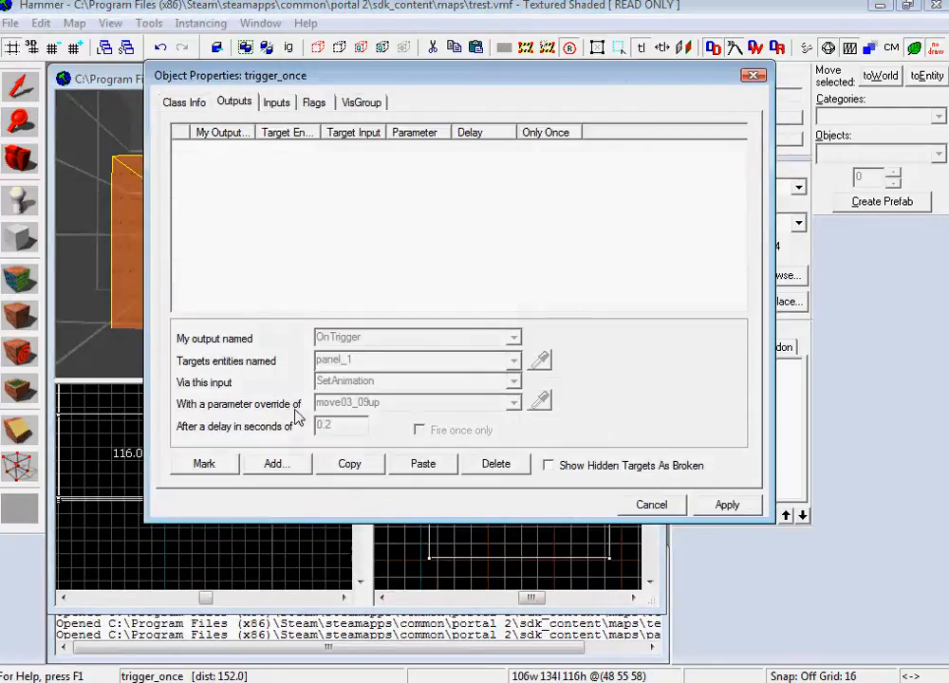
{"action": "left_click", "coordinate": [273, 465]}
{"action": "left_click", "coordinate": [513, 338]}
{"action": "left_click", "coordinate": [501, 366]}
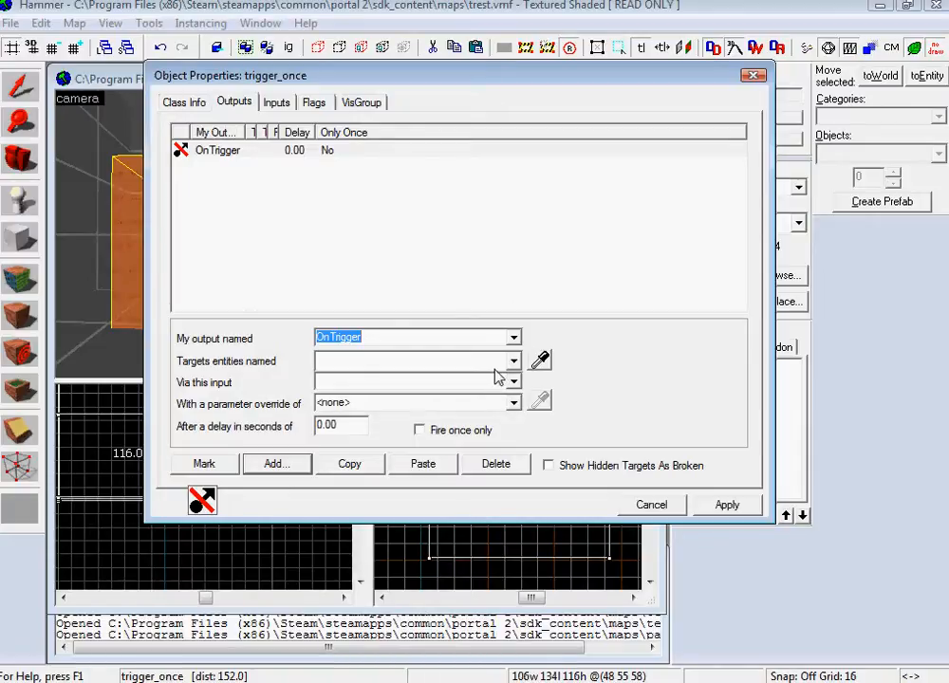
{"action": "left_click", "coordinate": [859, 76]}
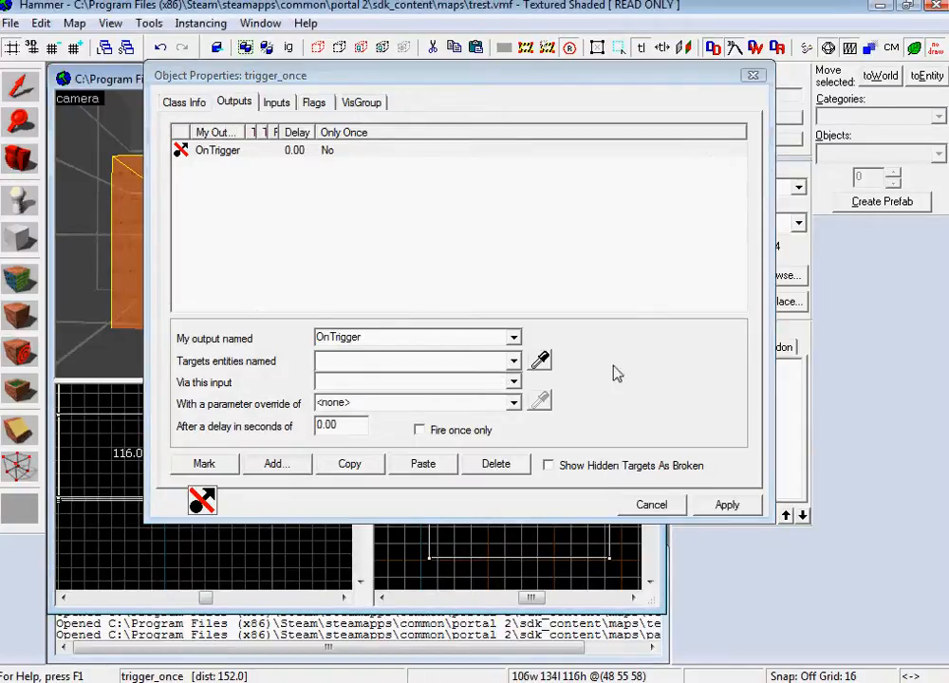
{"action": "left_click", "coordinate": [514, 361]}
{"action": "left_click", "coordinate": [513, 383]}
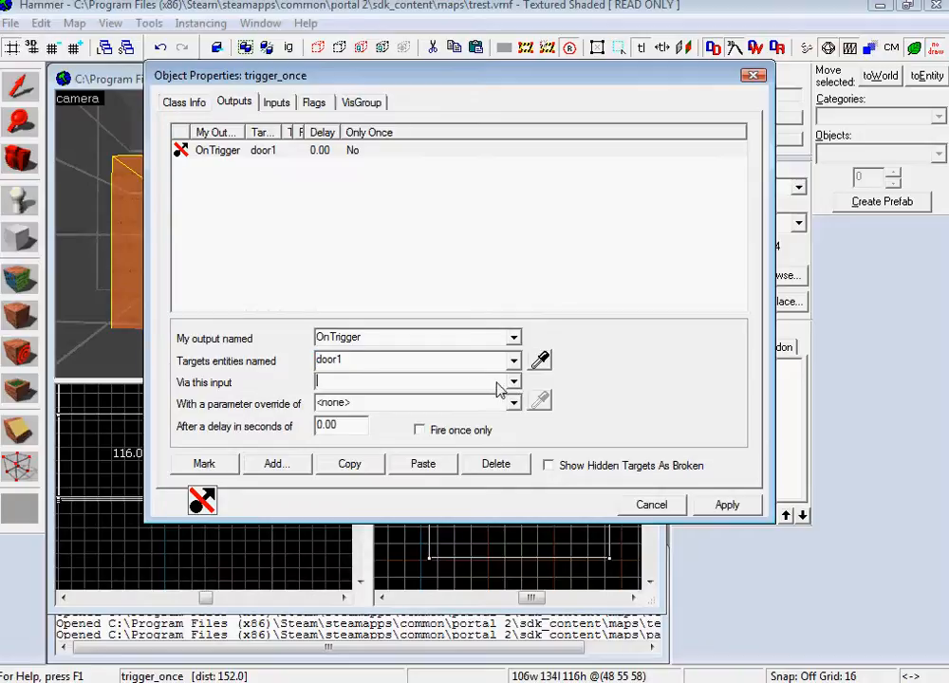
{"action": "type", "text": "Open"}
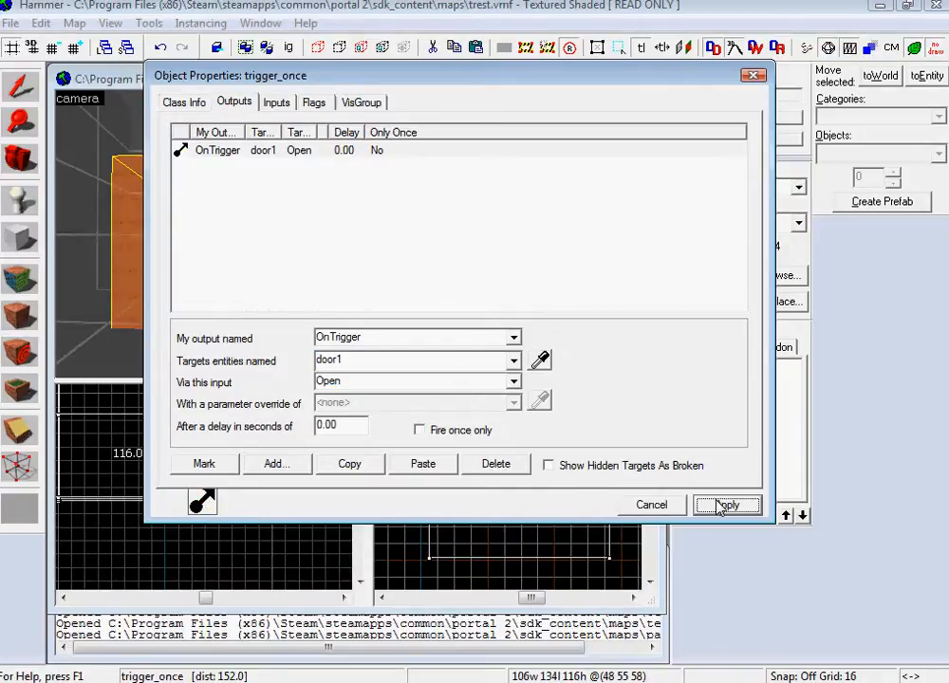
{"action": "left_click", "coordinate": [651, 505]}
- Look over the large chamber beyond the door and frame its outline in the top view
{"action": "key", "text": "z"}
{"action": "key", "text": "w"}
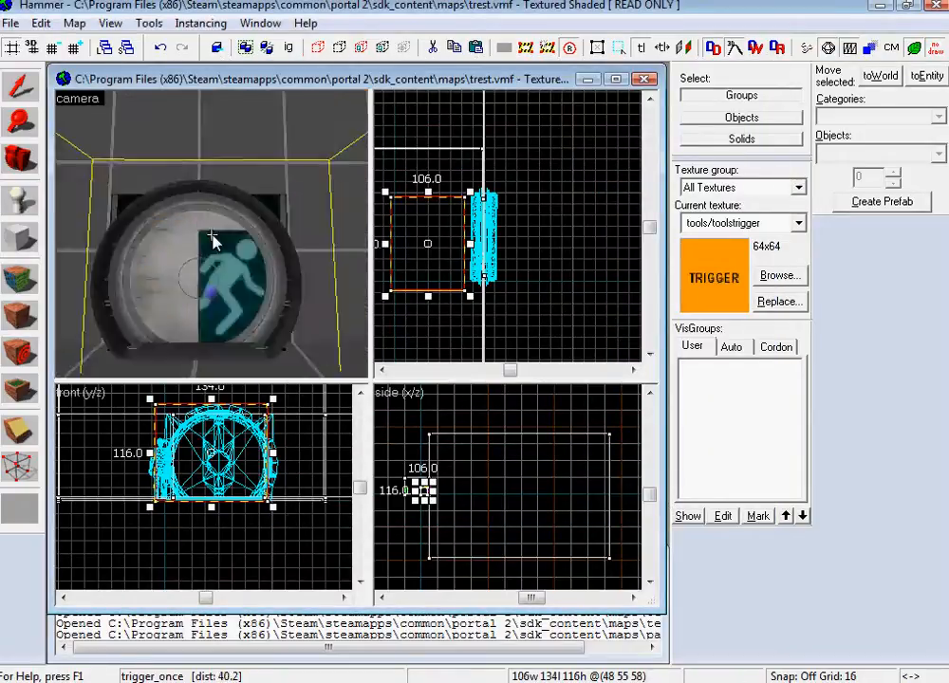
{"action": "key", "text": "s"}
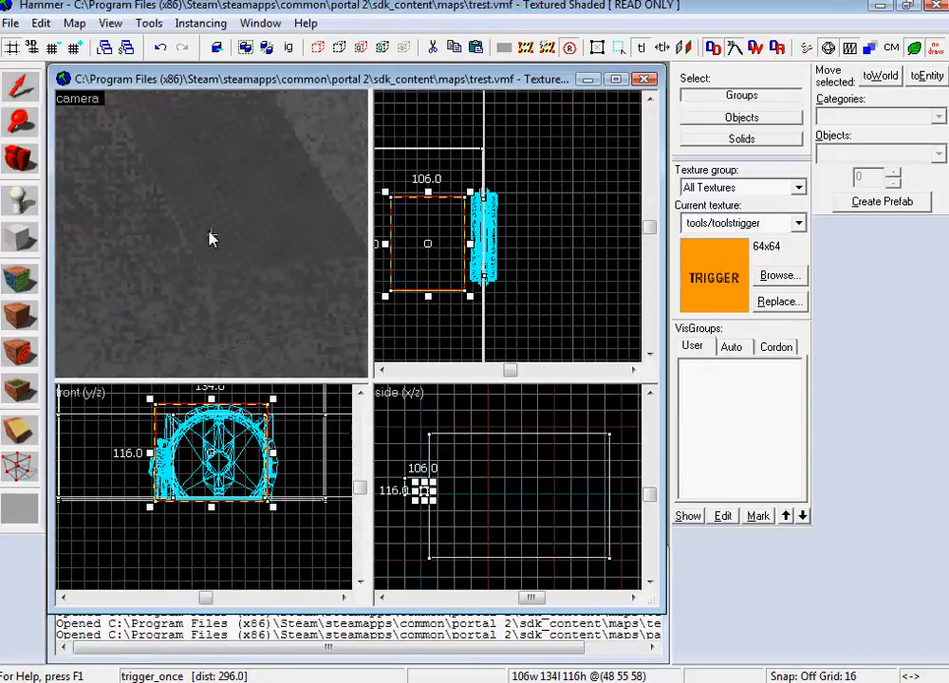
{"action": "key", "text": "s"}
{"action": "key", "text": "z"}
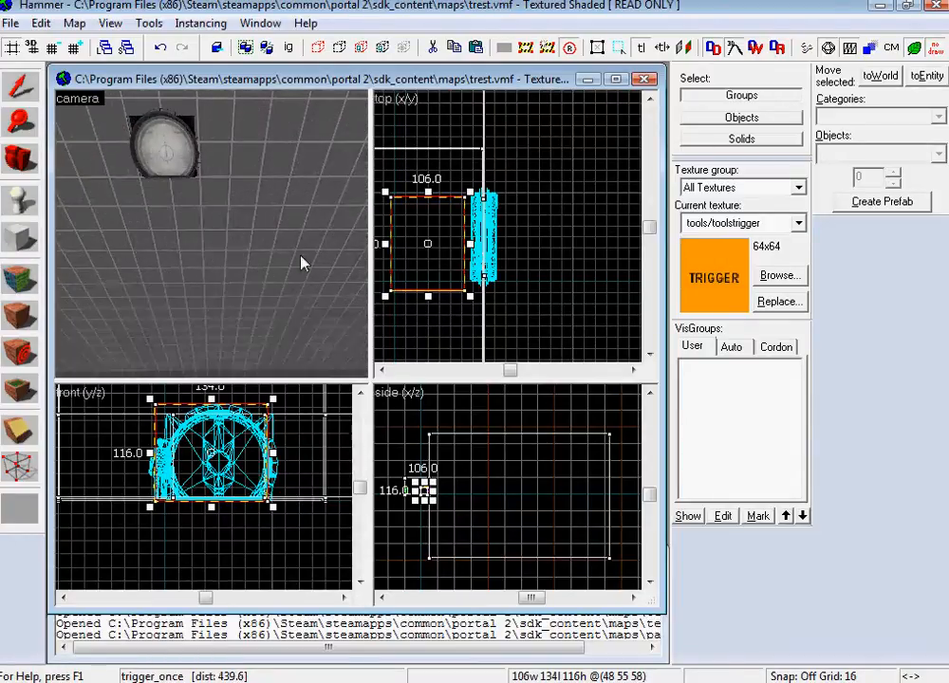
{"action": "scroll", "coordinate": [607, 213], "scroll_direction": "down", "scroll_amount": 2}
{"action": "left_click", "coordinate": [632, 371]}
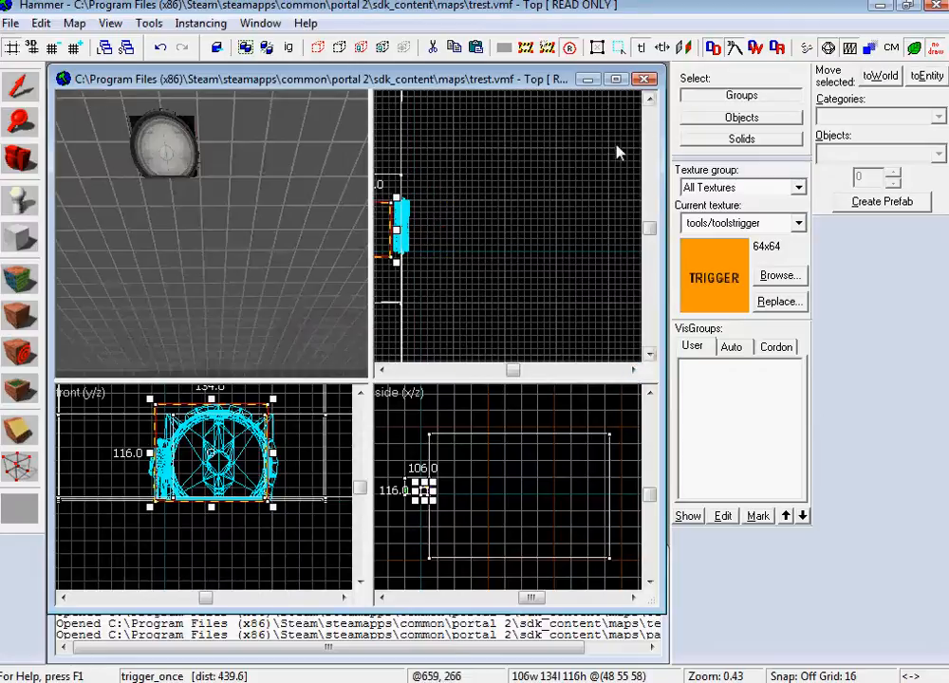
{"action": "scroll", "coordinate": [617, 151], "scroll_direction": "down", "scroll_amount": 5}
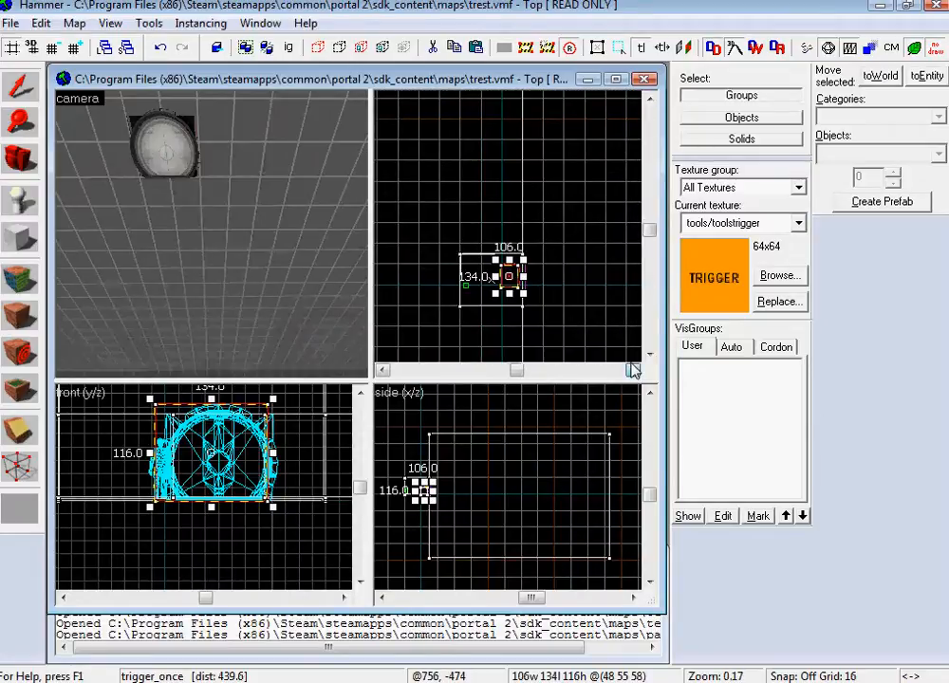
{"action": "left_click", "coordinate": [633, 371]}
{"action": "scroll", "coordinate": [601, 190], "scroll_direction": "down", "scroll_amount": 2}
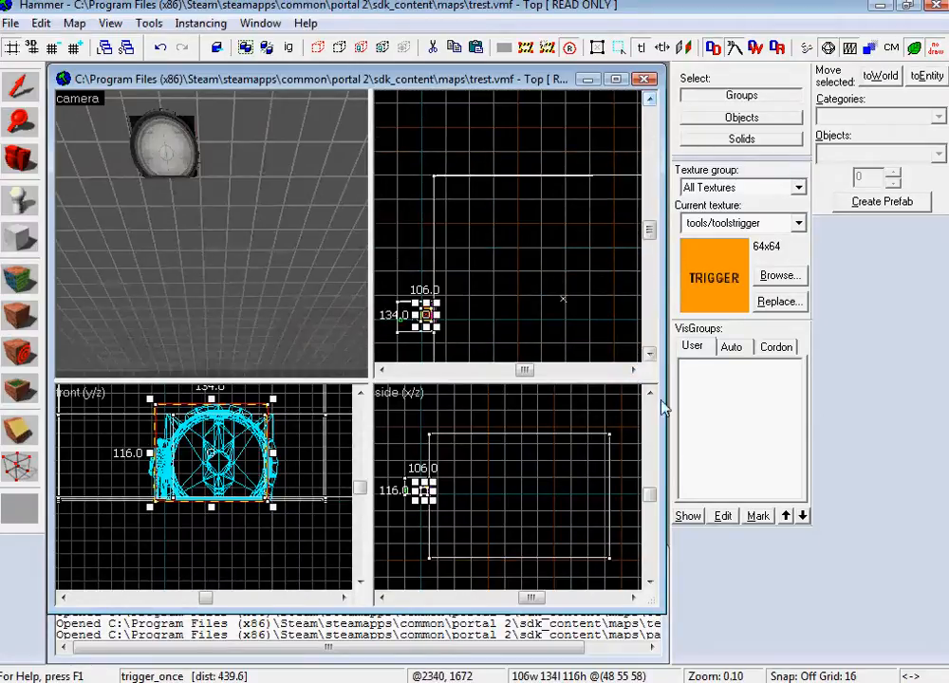
{"action": "left_click", "coordinate": [632, 372]}
{"action": "scroll", "coordinate": [494, 289], "scroll_direction": "down", "scroll_amount": 2}
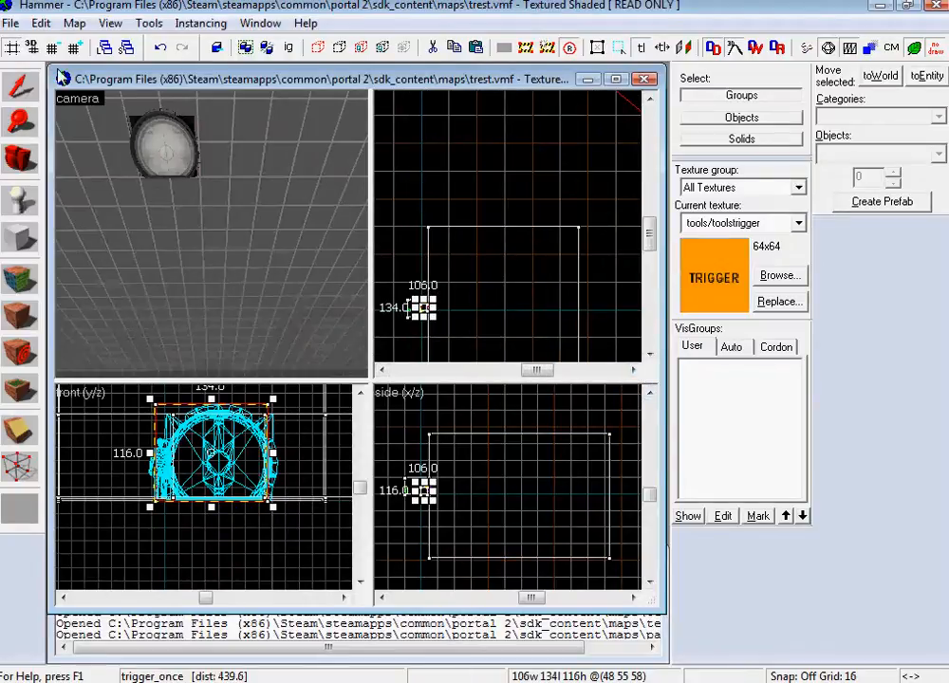
- Turn on snapping to the 16-unit grid
{"action": "left_click", "coordinate": [41, 23]}
{"action": "mouse_move", "coordinate": [76, 26]}
{"action": "left_click", "coordinate": [92, 45]}
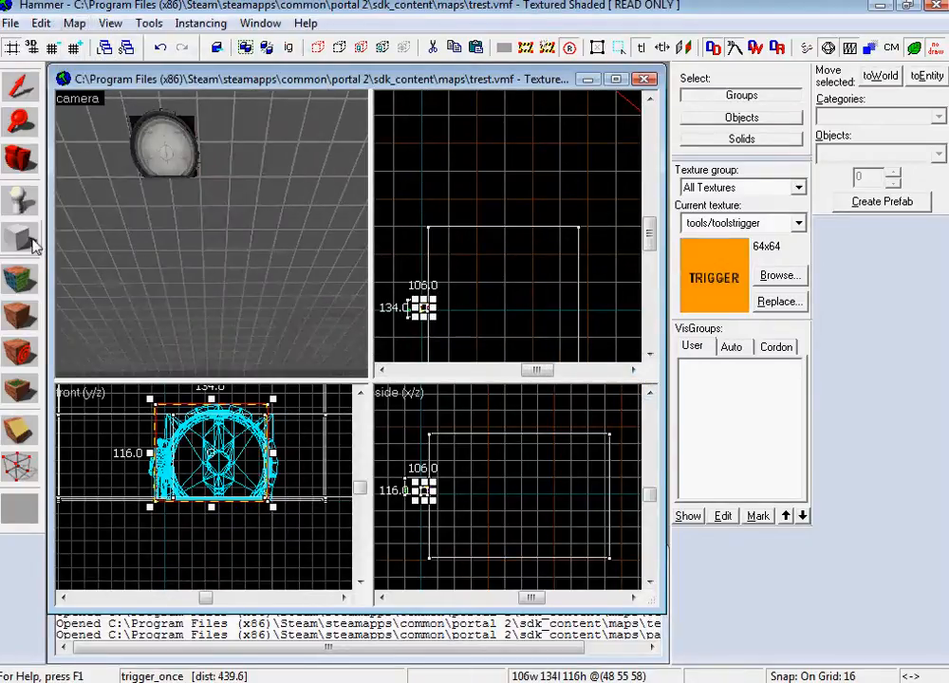
- Clear the texture filter and choose a gridded metal/black_wall_metal texture for the new blocks
{"action": "left_click", "coordinate": [27, 239]}
{"action": "left_click", "coordinate": [785, 279]}
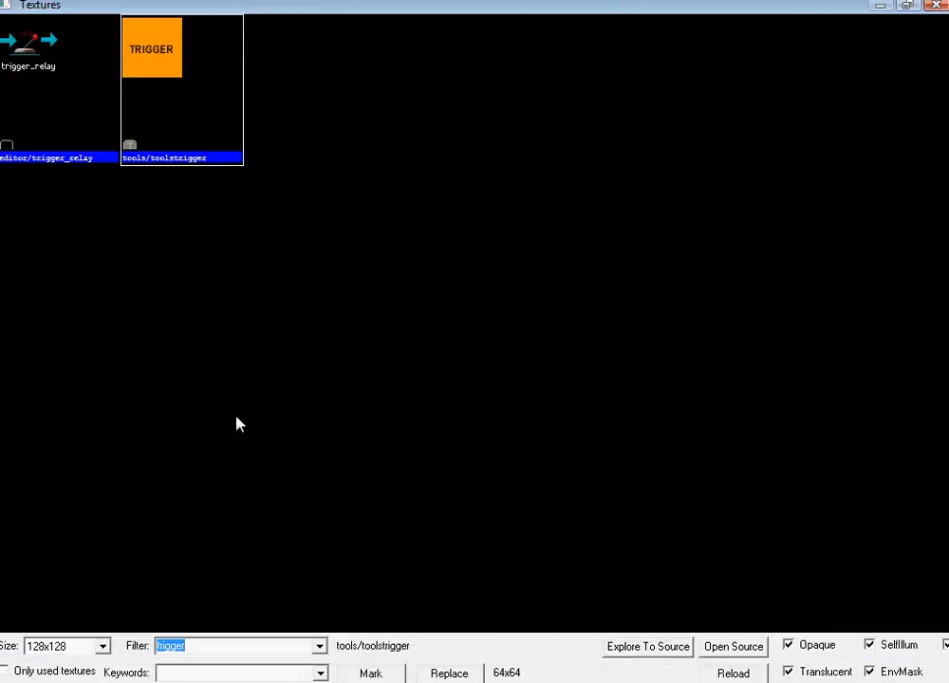
{"action": "key", "text": "BackSpace"}
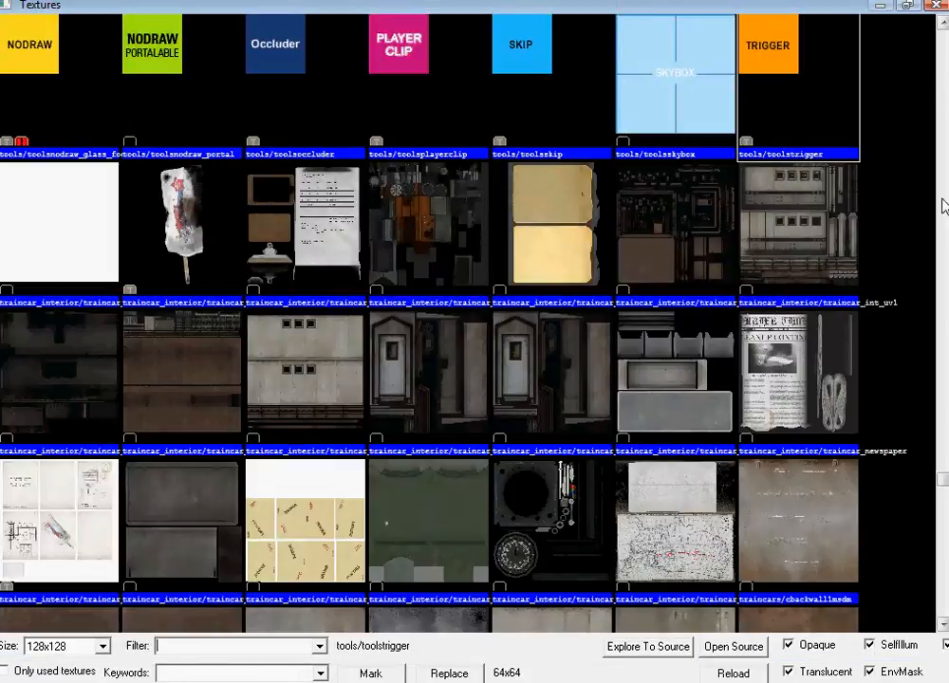
{"action": "left_click", "coordinate": [943, 206]}
{"action": "left_click_drag", "start_coordinate": [942, 482], "coordinate": [942, 240]}
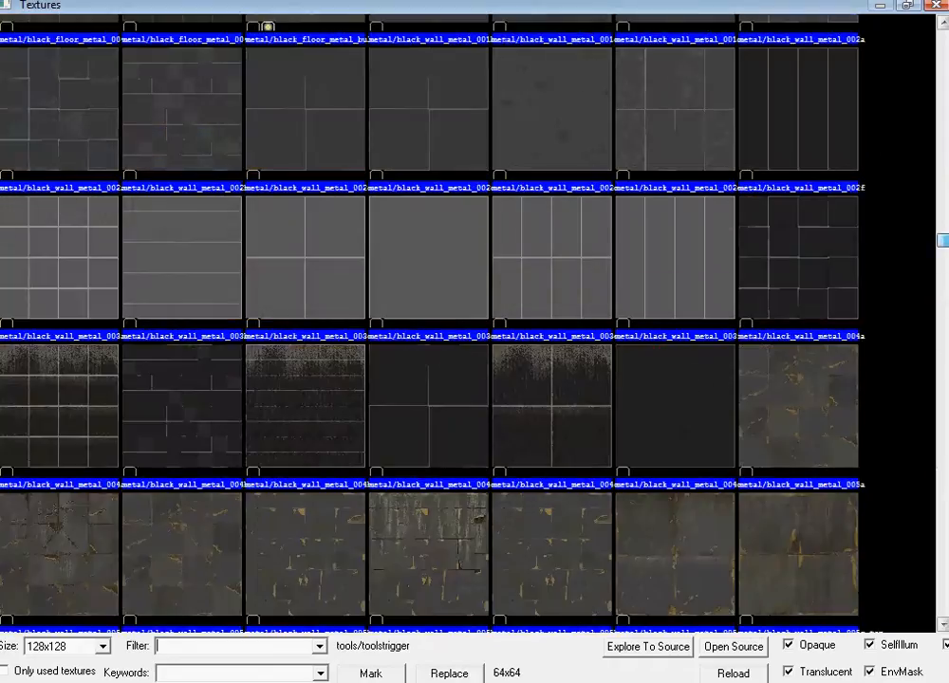
{"action": "double_click", "coordinate": [103, 228]}
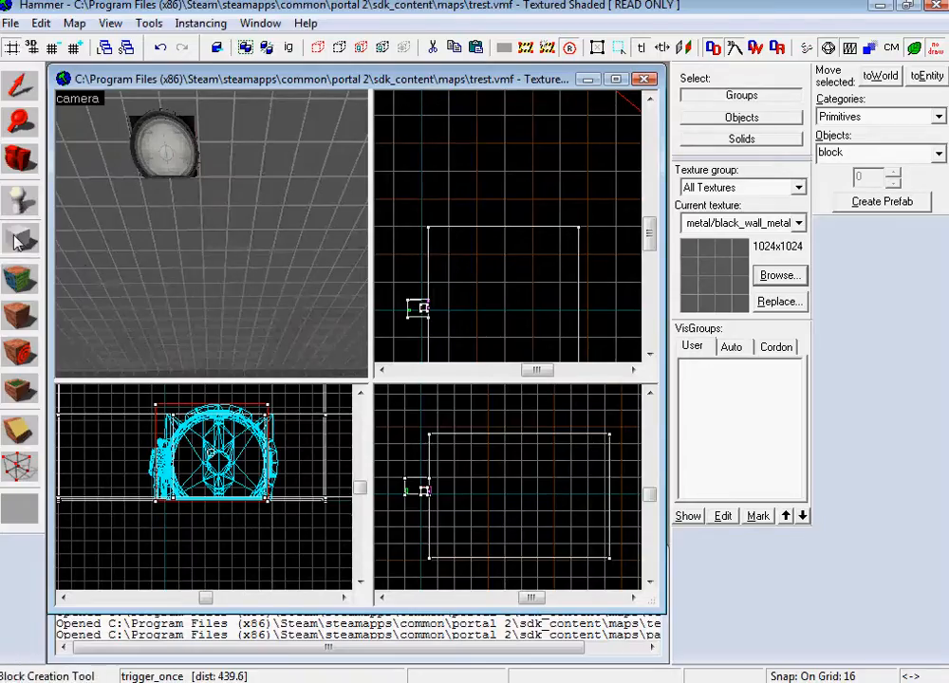
- Create a block about 3248 × 1424 × 116 units across the upper half of the large chamber, with its top at door-floor level
{"action": "scroll", "coordinate": [530, 199], "scroll_direction": "down", "scroll_amount": 1}
{"action": "mouse_move", "coordinate": [446, 223]}
{"action": "left_mouse_down"}
{"action": "mouse_move", "coordinate": [534, 274]}
{"action": "mouse_move", "coordinate": [591, 297]}
{"action": "mouse_move", "coordinate": [589, 288]}
{"action": "left_mouse_up"}
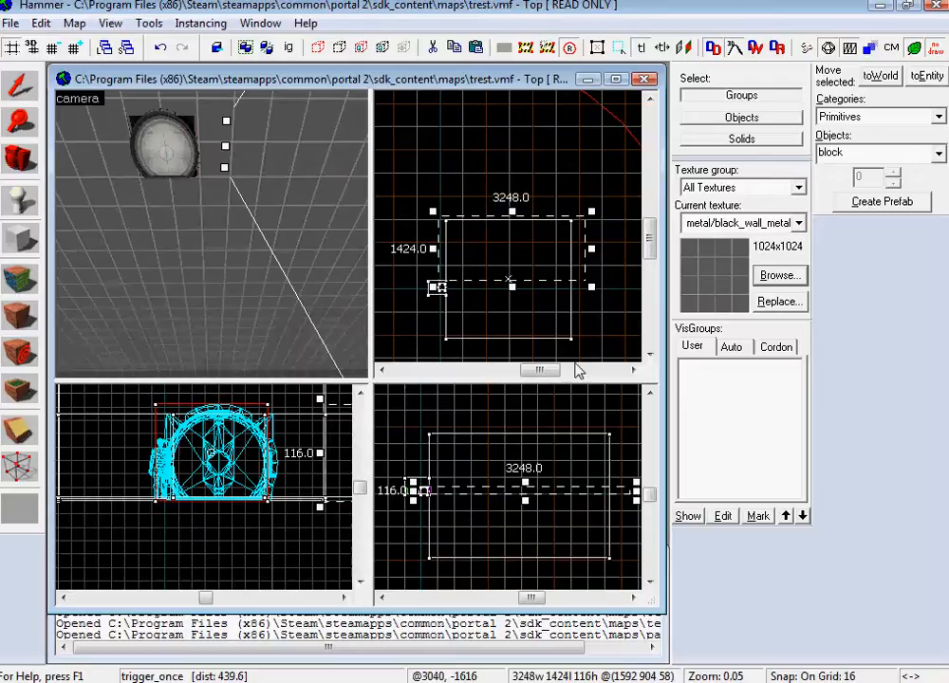
{"action": "key", "text": "Return"}
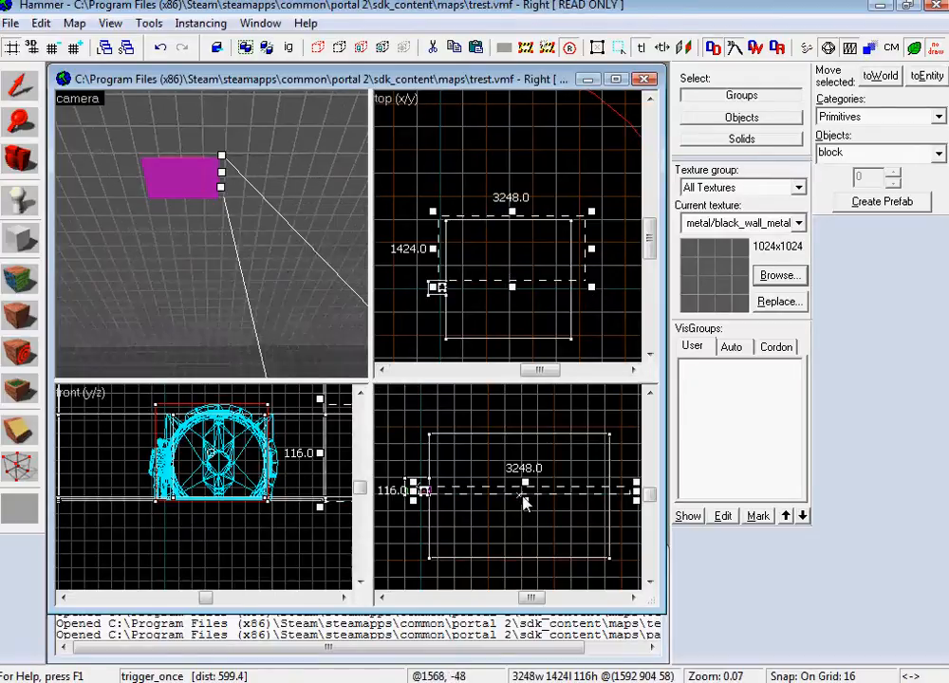
{"action": "mouse_move", "coordinate": [525, 497]}
{"action": "left_mouse_down"}
{"action": "mouse_move", "coordinate": [528, 506]}
{"action": "mouse_move", "coordinate": [526, 499]}
{"action": "left_mouse_up"}
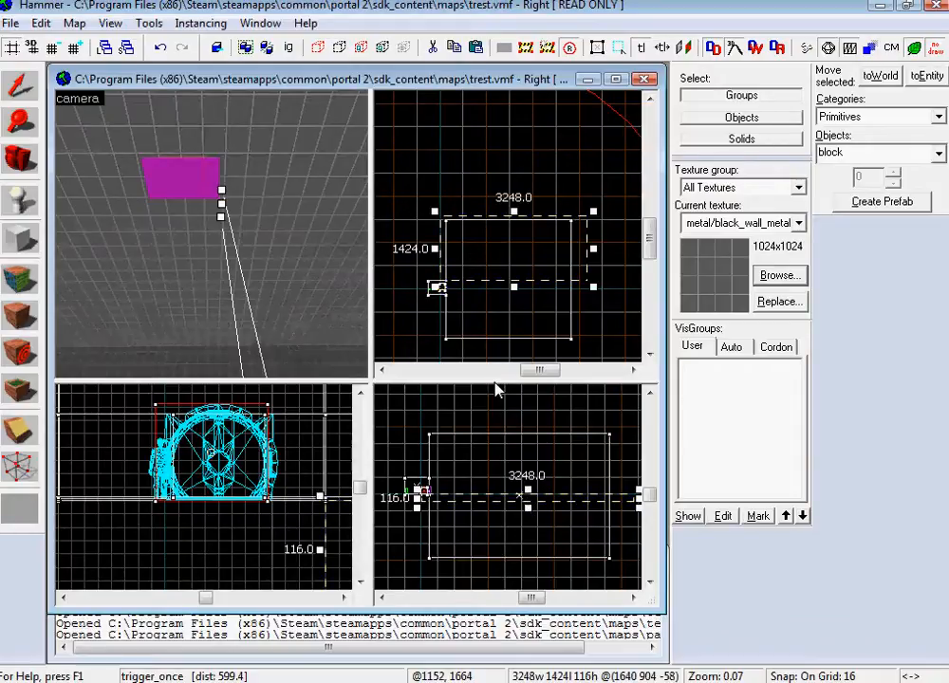
{"action": "key", "text": "Return"}
- Copy the large floor block and place the copy across the chamber's other half at matching height, leaving a gap in front of the door
{"action": "key", "text": "ctrl+c"}
{"action": "key", "text": "ctrl+v"}
{"action": "left_click_drag", "start_coordinate": [513, 328], "coordinate": [515, 323]}
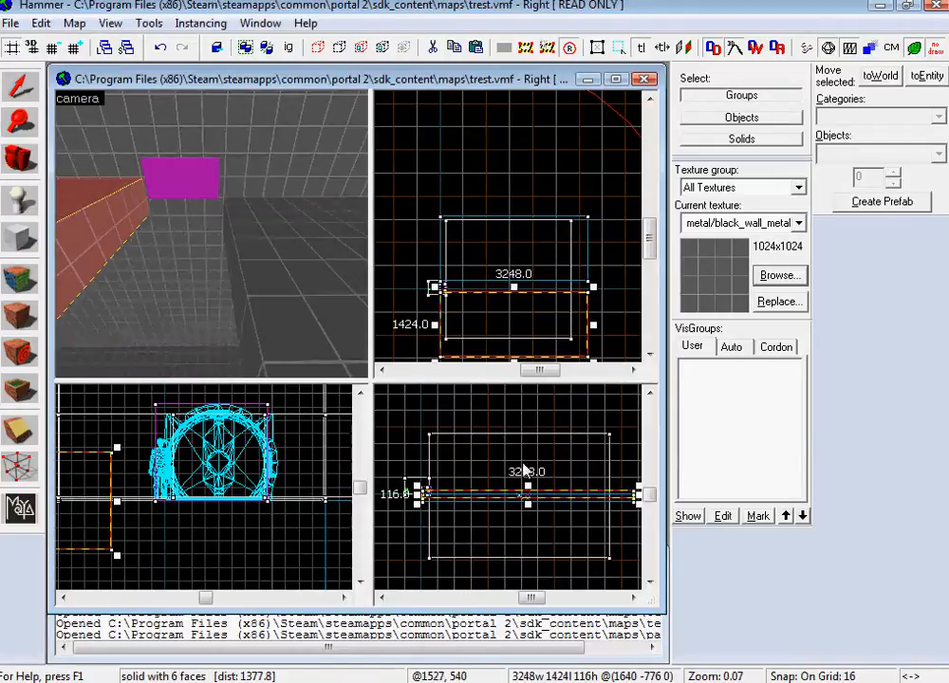
{"action": "mouse_move", "coordinate": [531, 495]}
{"action": "left_mouse_down"}
{"action": "mouse_move", "coordinate": [532, 504]}
{"action": "mouse_move", "coordinate": [525, 495]}
{"action": "left_mouse_up"}
{"action": "scroll", "coordinate": [526, 511], "scroll_direction": "up", "scroll_amount": 6}
{"action": "scroll", "coordinate": [511, 497], "scroll_direction": "up", "scroll_amount": 3}
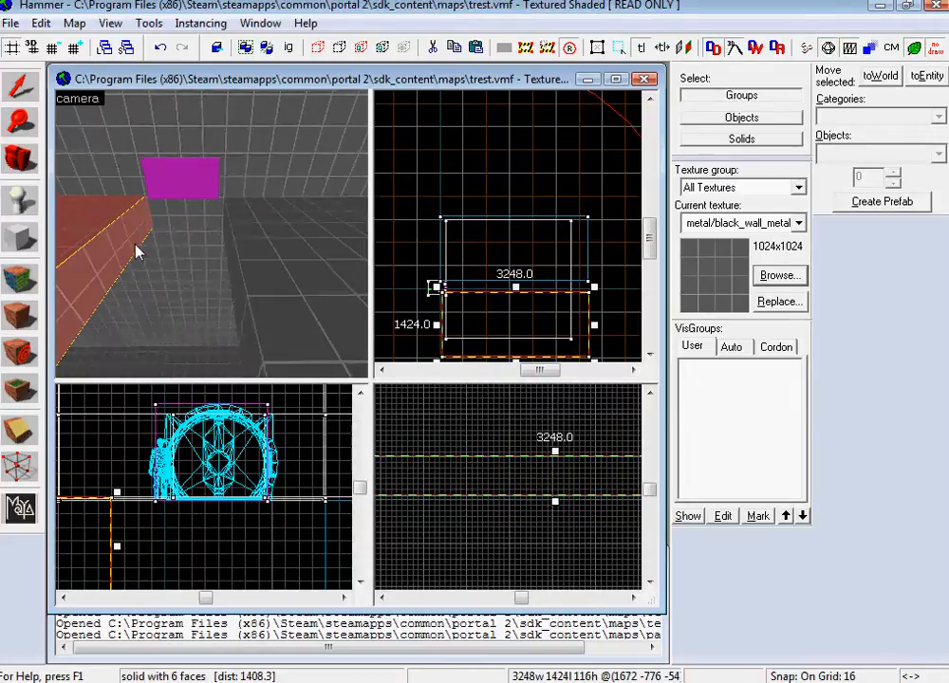
- Create a platform block about 768 × 336 × 116 units in front of the door, bridging the gap between the floor blocks
{"action": "key", "text": "z"}
{"action": "key", "text": "z"}
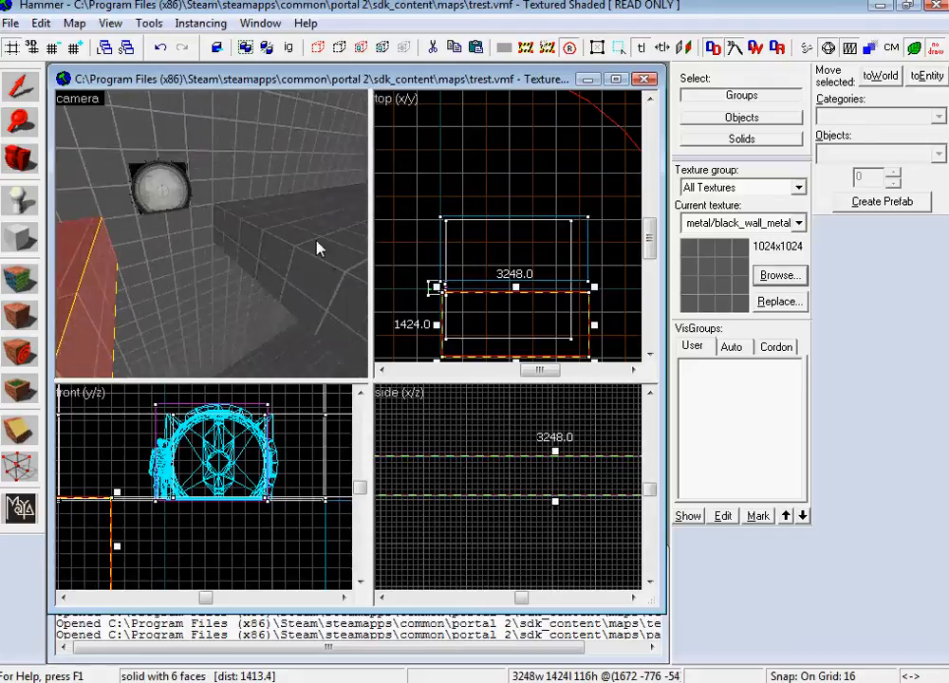
{"action": "left_click", "coordinate": [15, 234]}
{"action": "scroll", "coordinate": [474, 300], "scroll_direction": "up", "scroll_amount": 5}
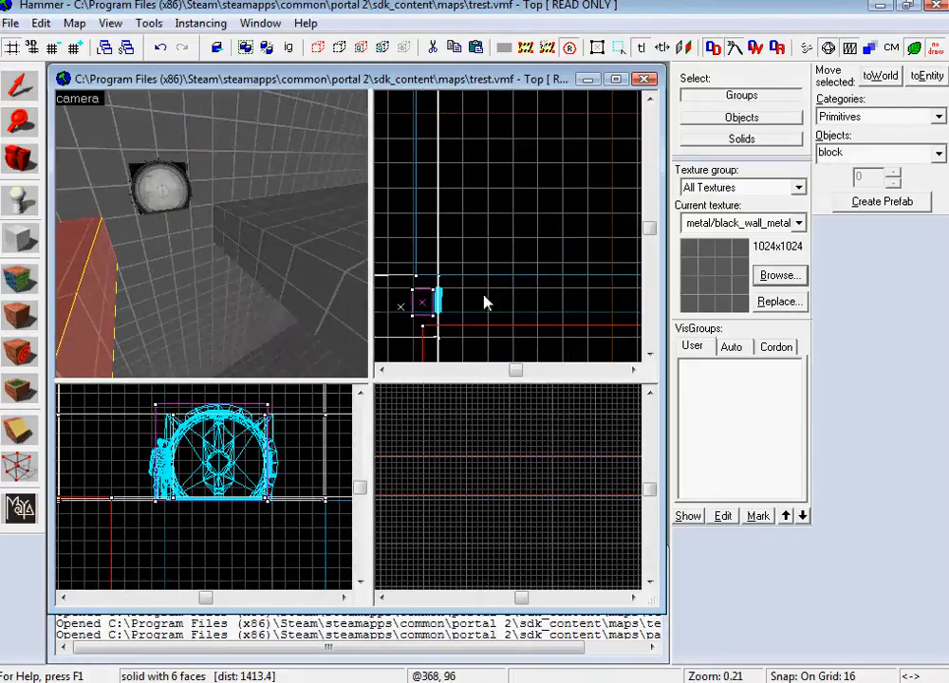
{"action": "left_click_drag", "start_coordinate": [439, 277], "coordinate": [590, 342]}
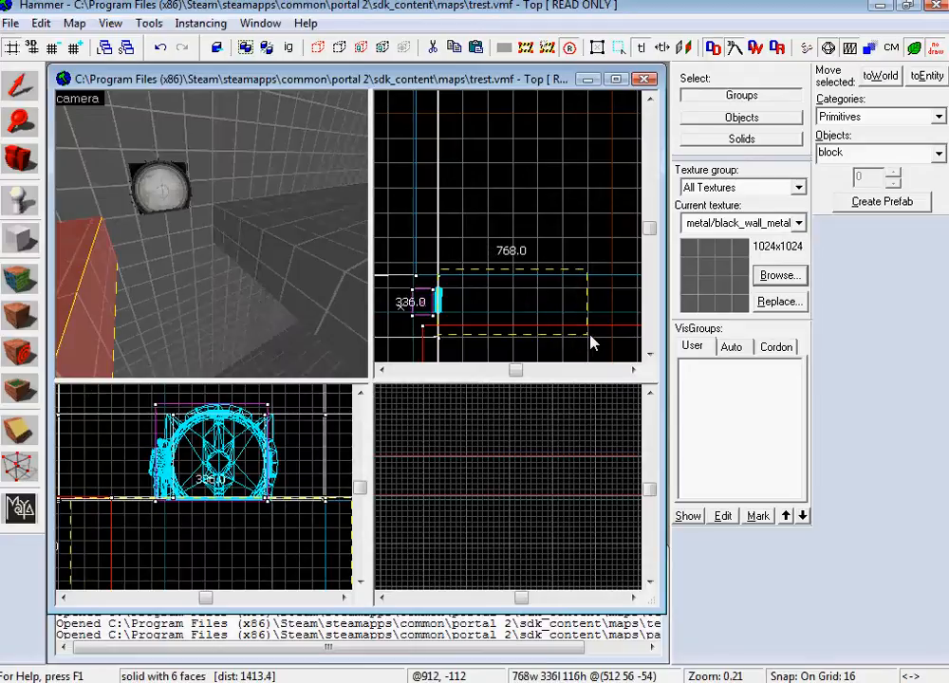
{"action": "key", "text": "s"}
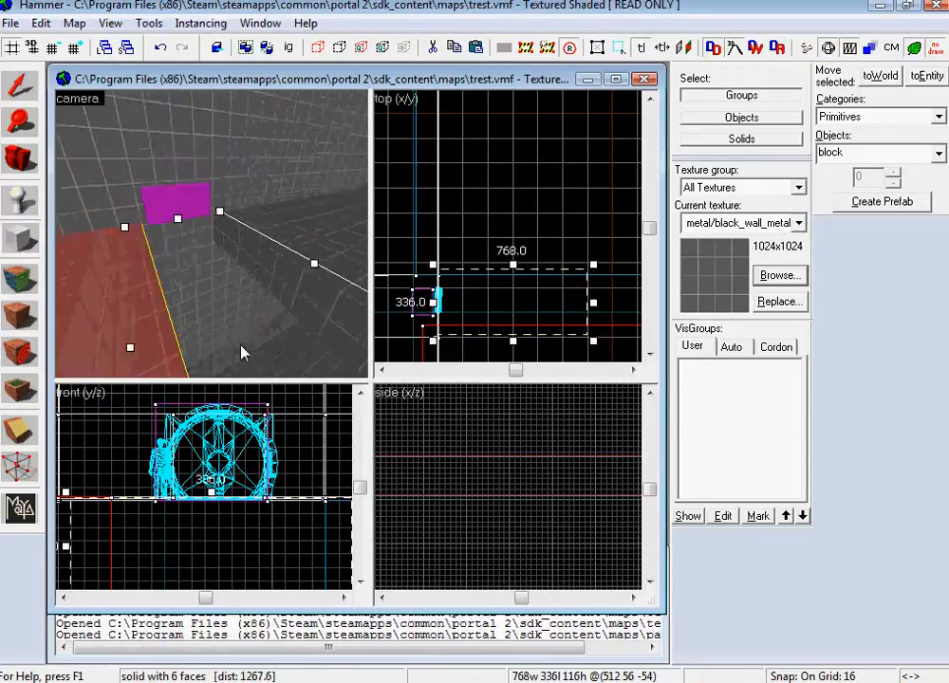
{"action": "key", "text": "z"}
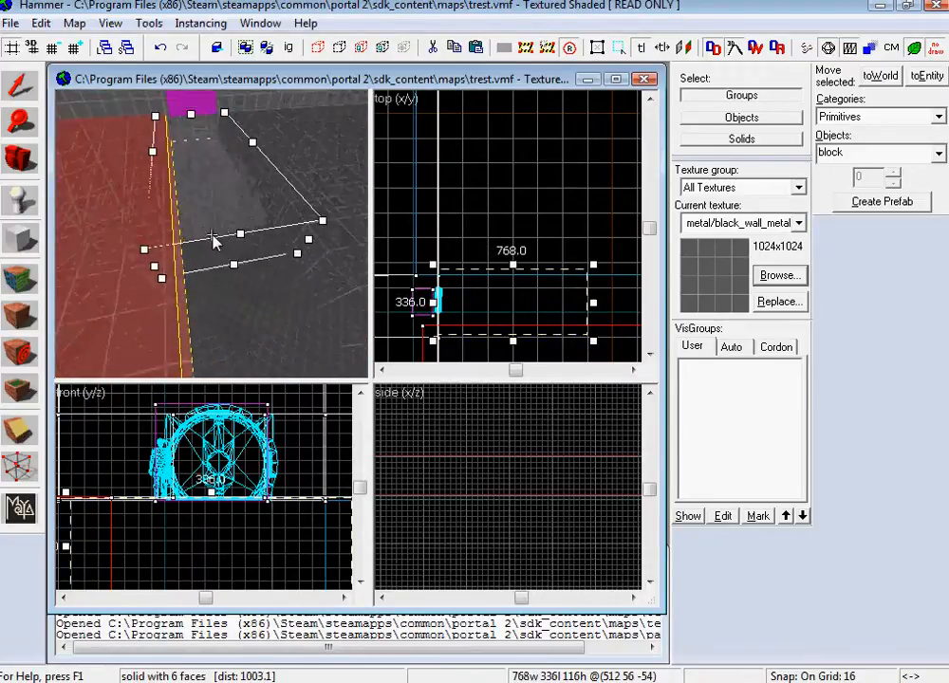
{"action": "key", "text": "Return"}
- Move the platform and both large floor blocks down together by 16 units
{"action": "key", "text": "w"}
{"action": "key", "text": "w"}
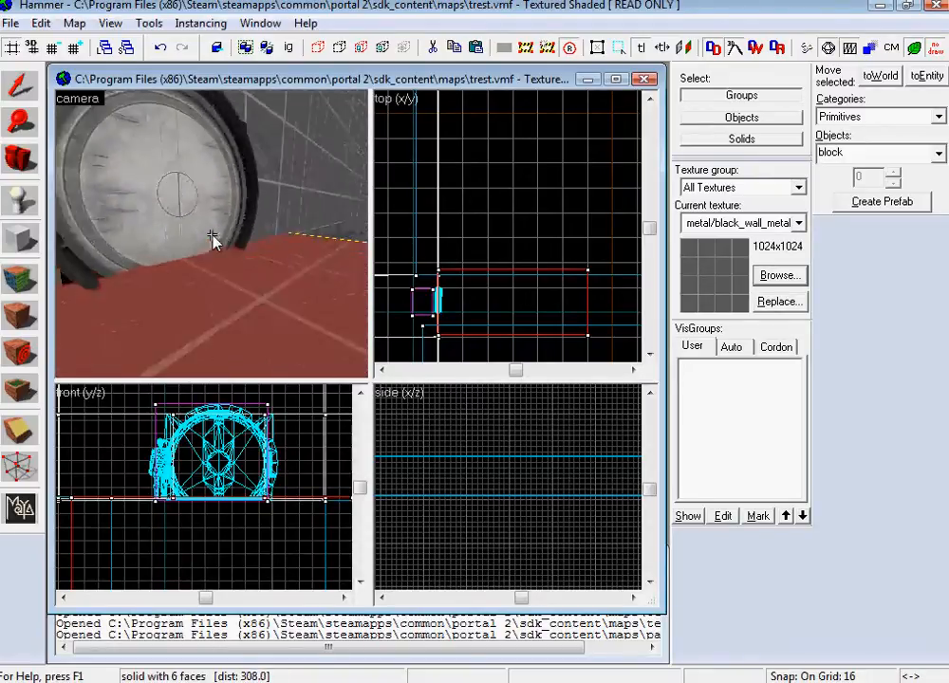
{"action": "key", "text": "z"}
{"action": "scroll", "coordinate": [437, 484], "scroll_direction": "down", "scroll_amount": 3}
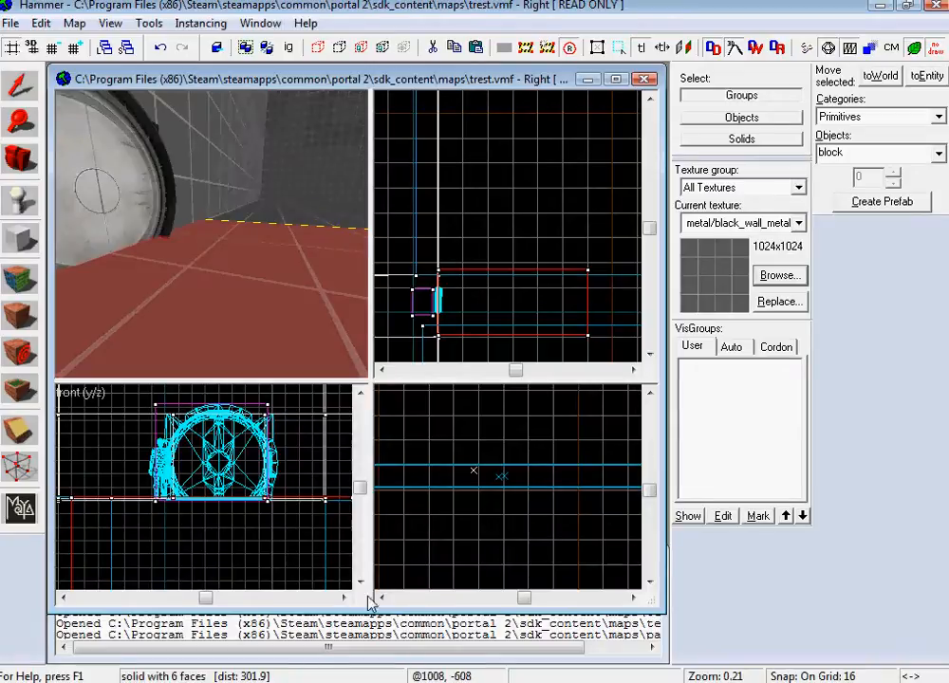
{"action": "left_click", "coordinate": [383, 598]}
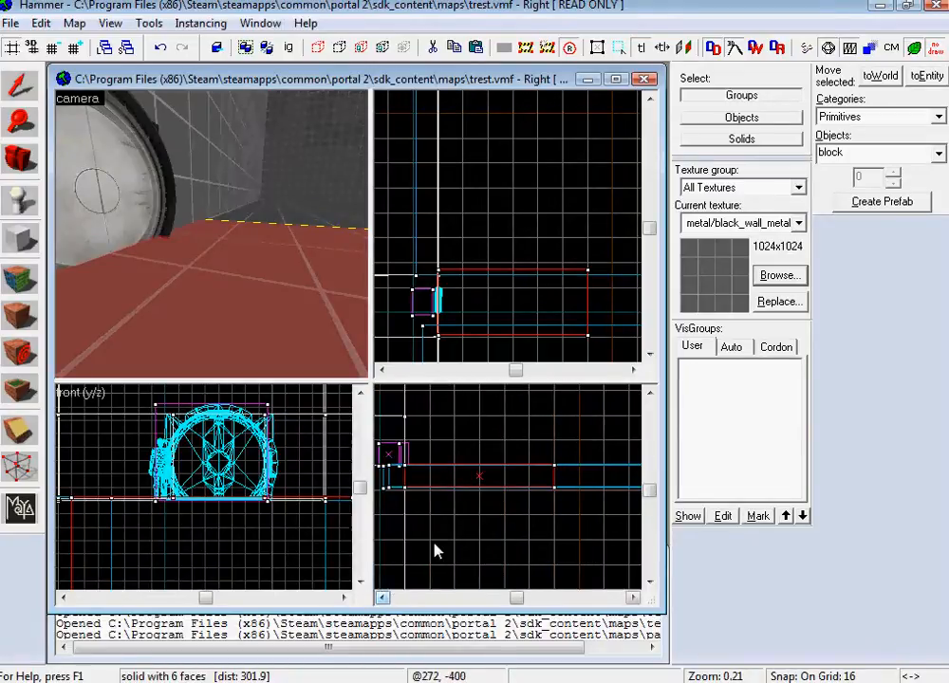
{"action": "scroll", "coordinate": [439, 492], "scroll_direction": "up", "scroll_amount": 2}
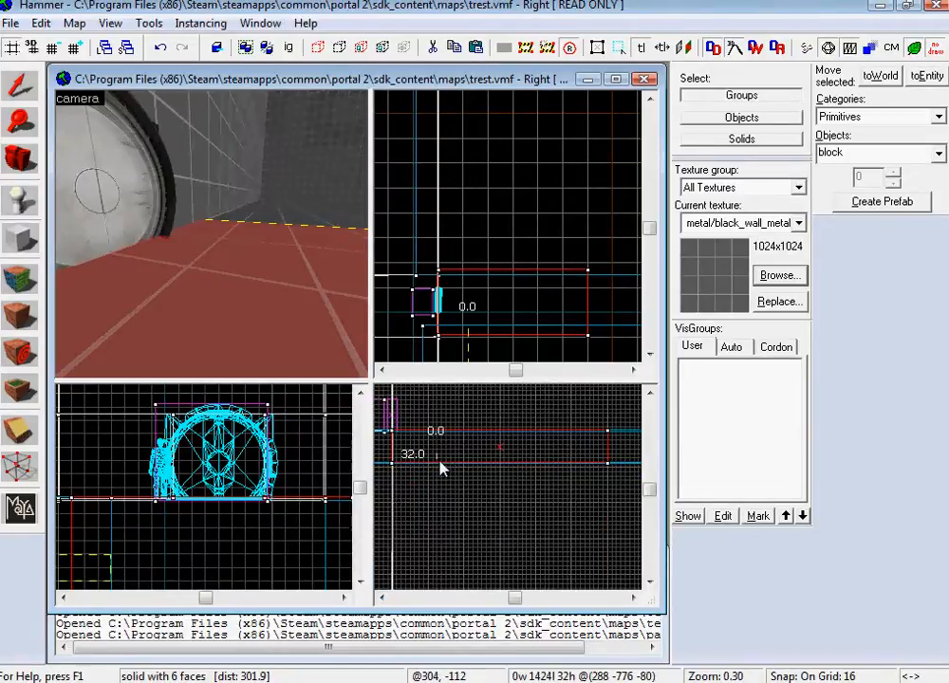
{"action": "left_click", "coordinate": [17, 88]}
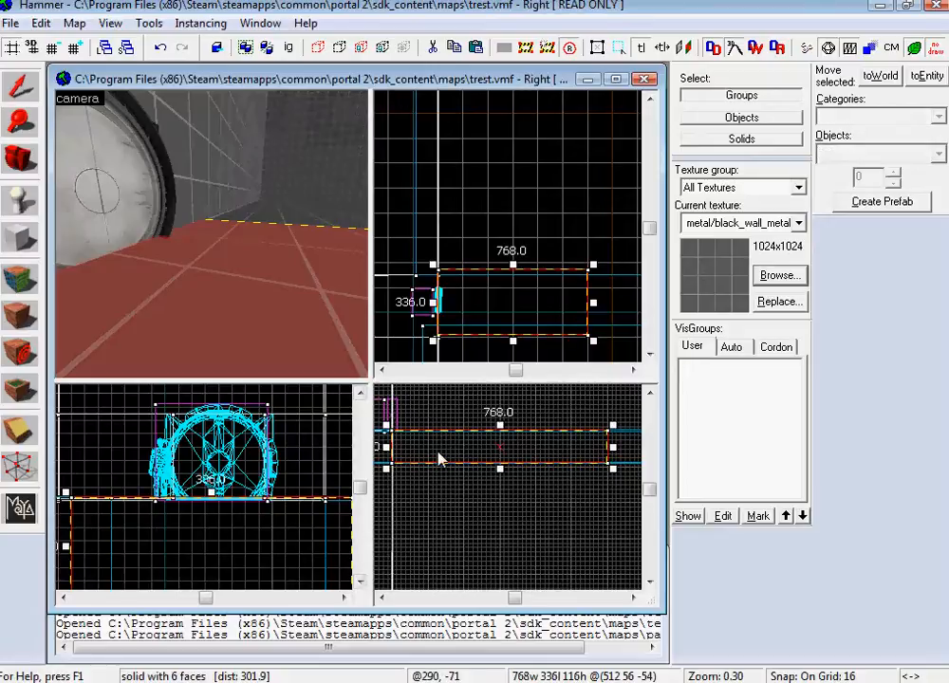
{"action": "left_click", "coordinate": [296, 237]}
{"action": "left_click_drag", "start_coordinate": [426, 437], "coordinate": [427, 443]}
- Select the platform block and shift it 256 units toward the start room, shortening its reach into the chamber
{"action": "key", "text": "z"}
{"action": "key", "text": "w"}
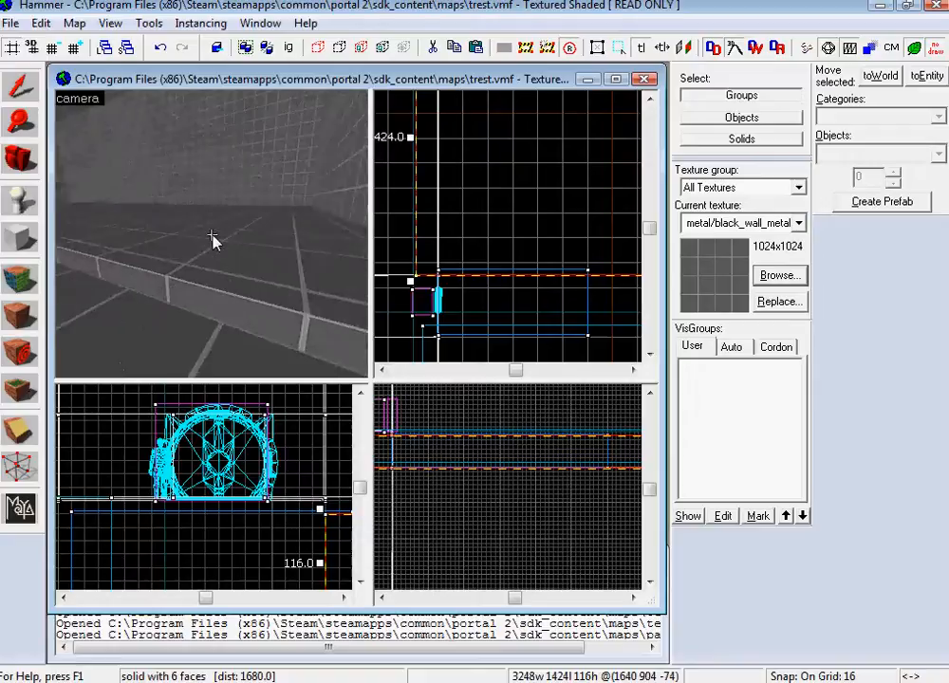
{"action": "key", "text": "z"}
{"action": "left_click", "coordinate": [234, 266]}
{"action": "key", "text": "z"}
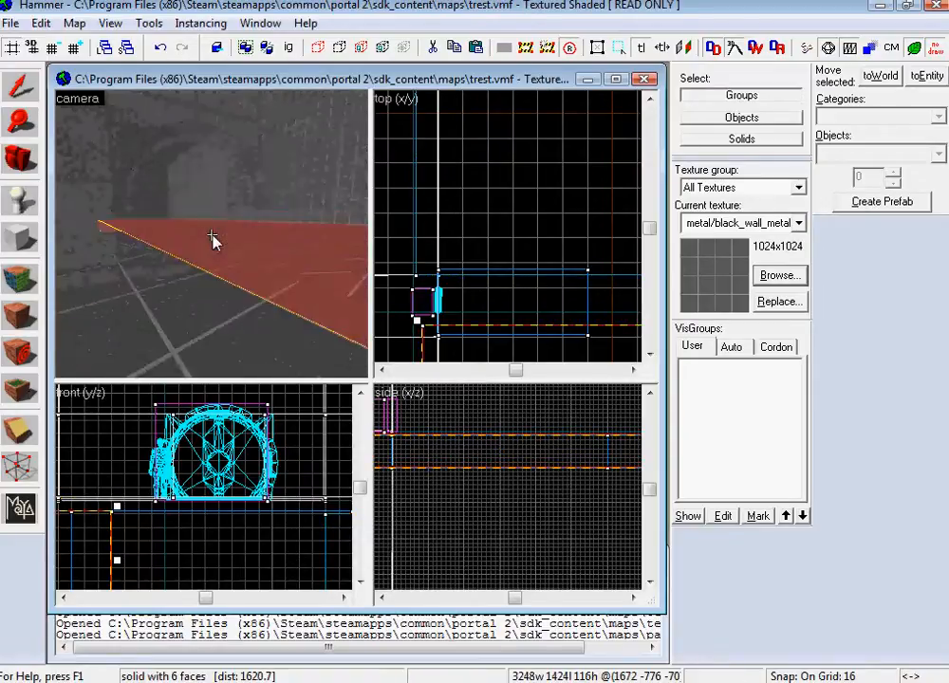
{"action": "key", "text": "w"}
{"action": "key", "text": "w"}
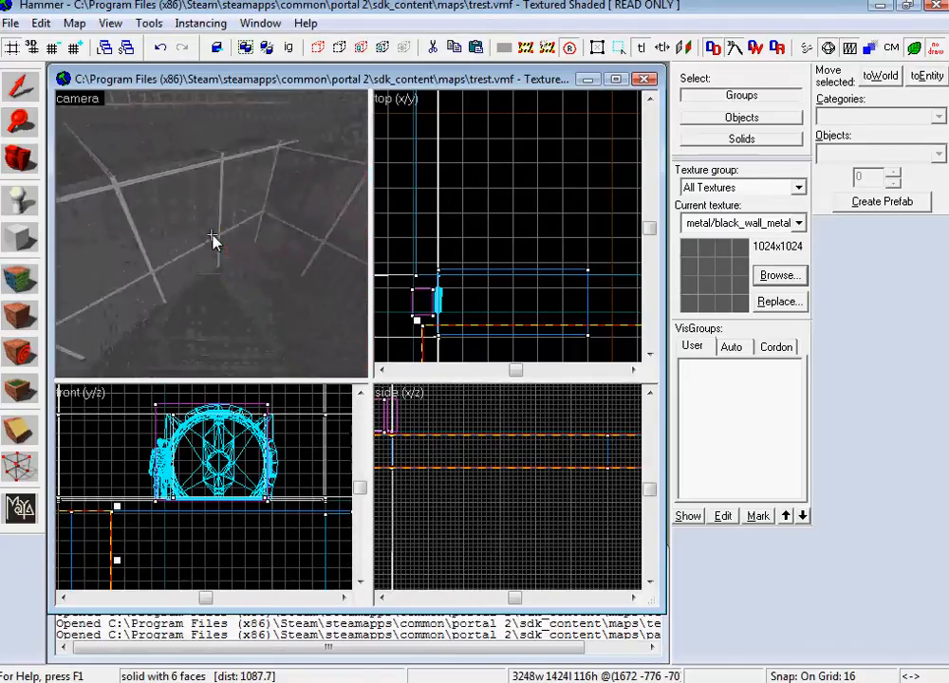
{"action": "key", "text": "z"}
{"action": "left_click", "coordinate": [275, 272]}
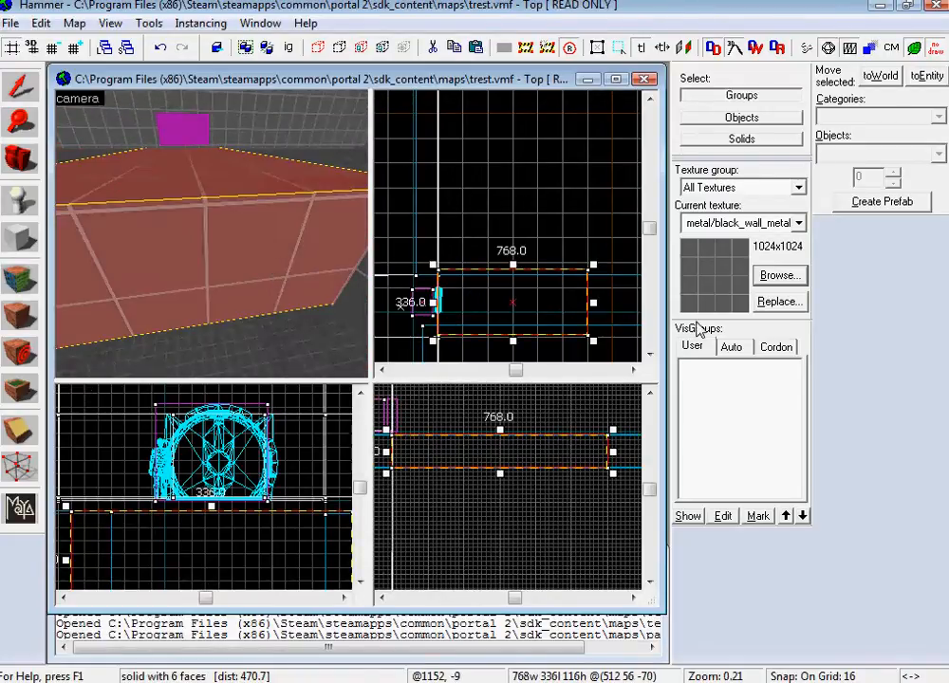
{"action": "left_click_drag", "start_coordinate": [581, 306], "coordinate": [531, 306]}
- Place an info_player_start entity on the inner side of the large floor block, just beyond the platform's far corner
{"action": "key", "text": "z"}
{"action": "key", "text": "w"}
{"action": "key", "text": "w"}
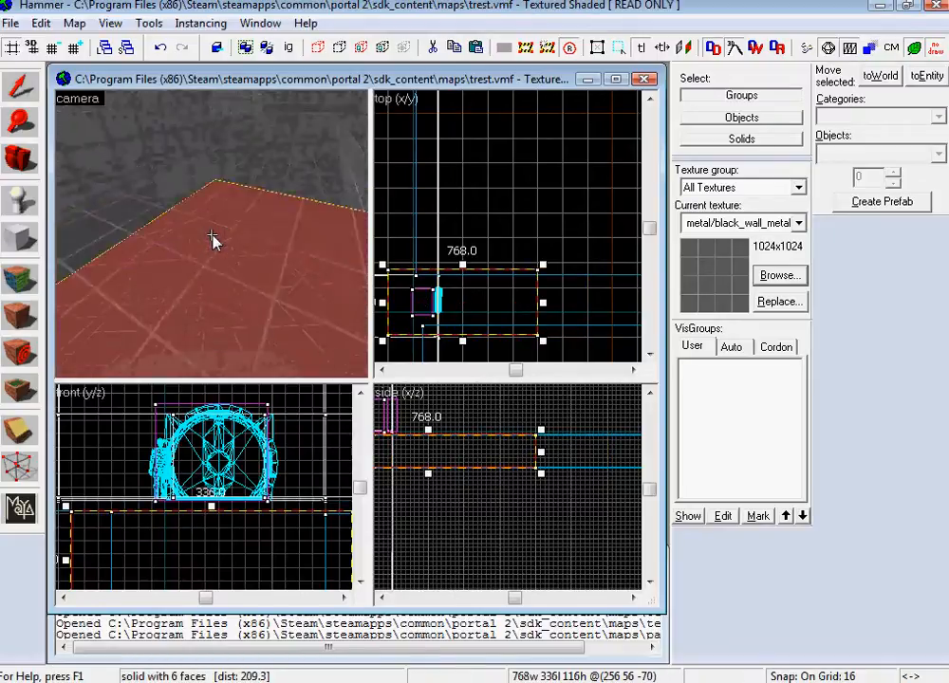
{"action": "key", "text": "w"}
{"action": "key", "text": "z"}
{"action": "key", "text": "z"}
{"action": "key", "text": "w"}
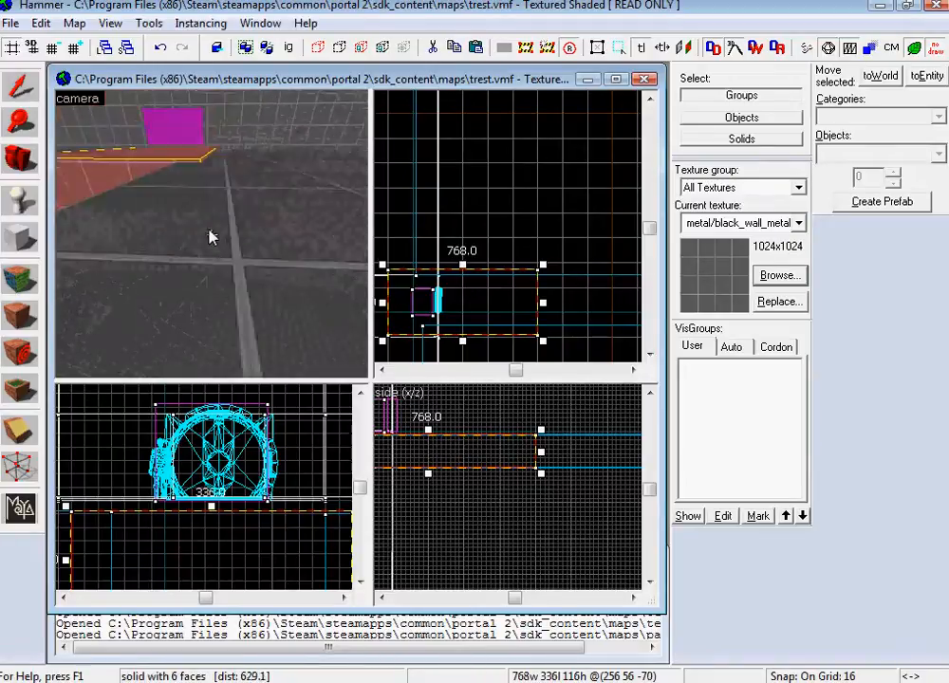
{"action": "key", "text": "s"}
{"action": "key", "text": "z"}
{"action": "left_click", "coordinate": [26, 205]}
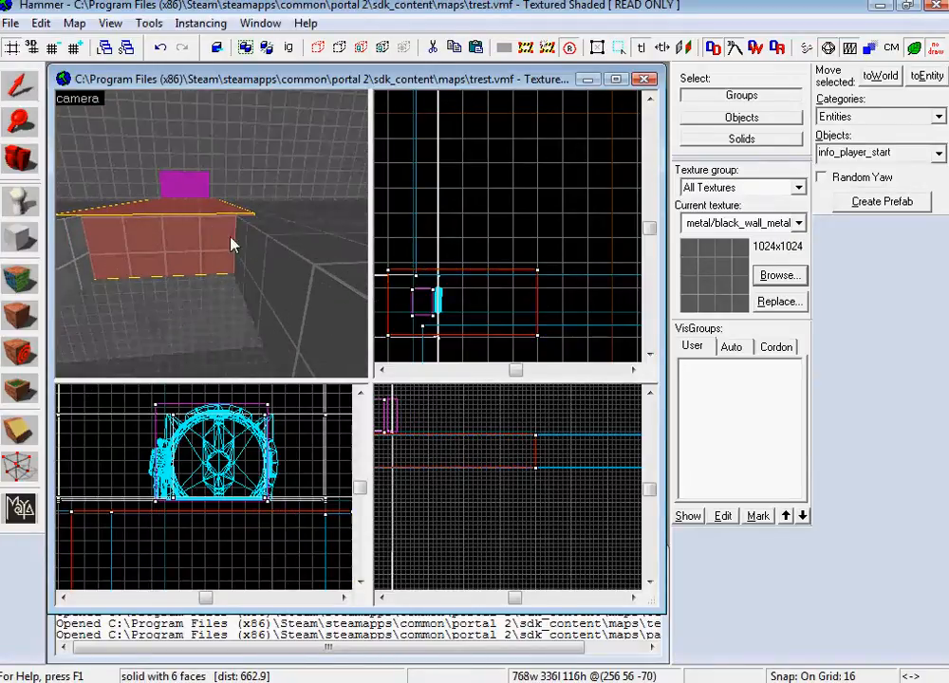
{"action": "left_click", "coordinate": [232, 243]}
{"action": "left_click", "coordinate": [19, 86]}
{"action": "left_click", "coordinate": [239, 239]}
{"action": "key", "text": "alt+Return"}
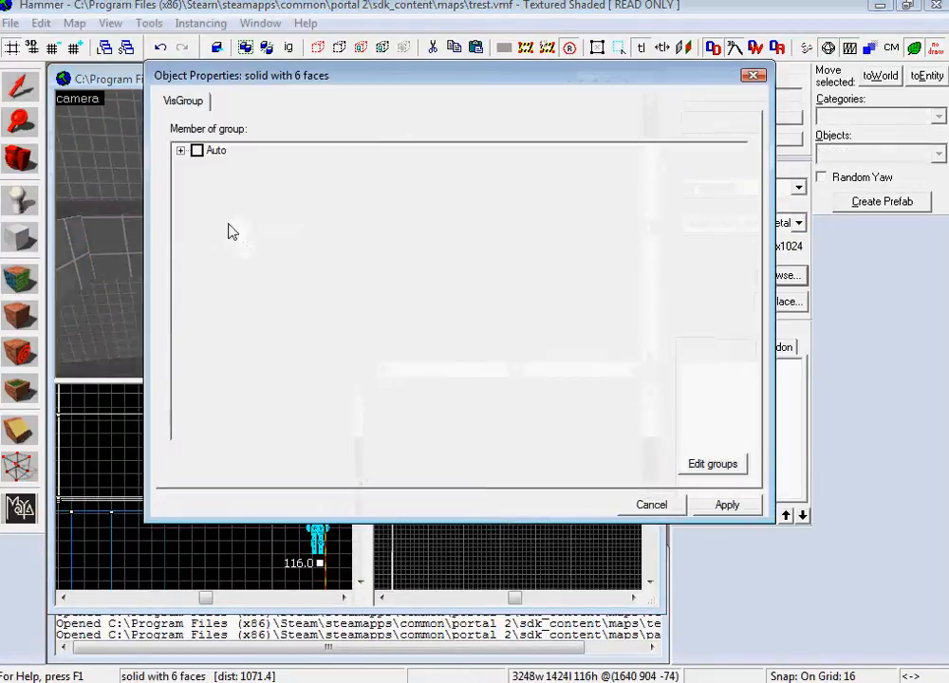
{"action": "left_click", "coordinate": [651, 504]}
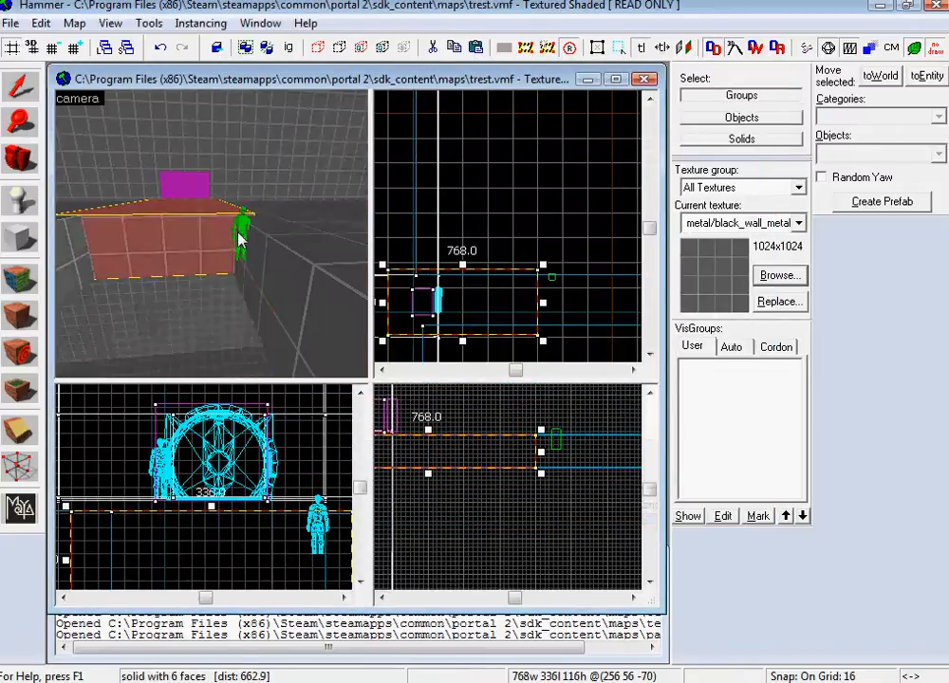
- Change the newly placed entity's class to prop_dynamic and apply it
{"action": "left_click", "coordinate": [240, 240]}
{"action": "key", "text": "alt+Return"}
{"action": "type", "text": "pro_"}
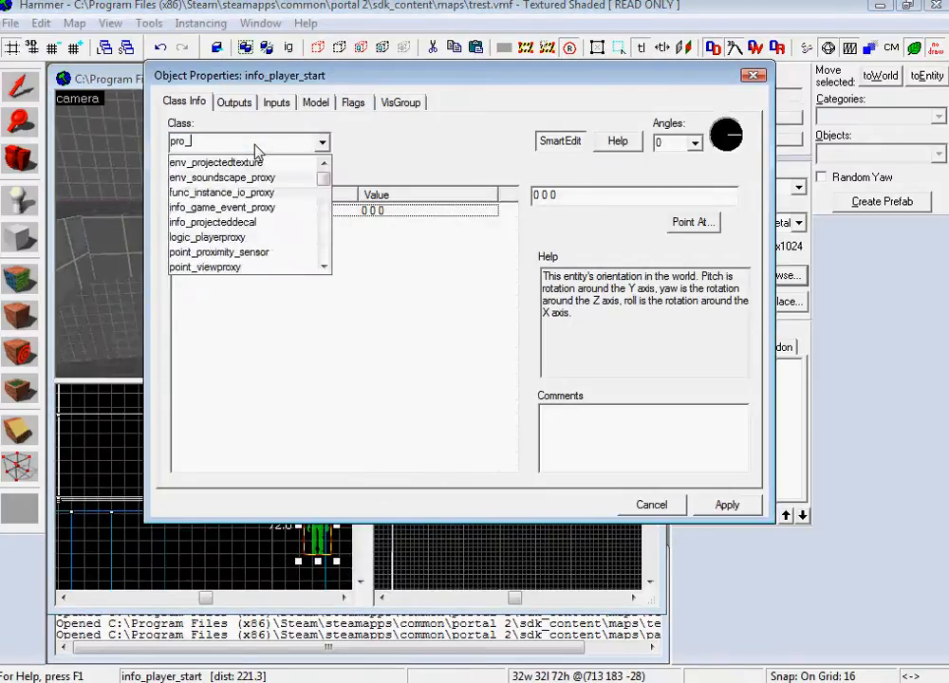
{"action": "key", "text": "BackSpace"}
{"action": "type", "text": "p_"}
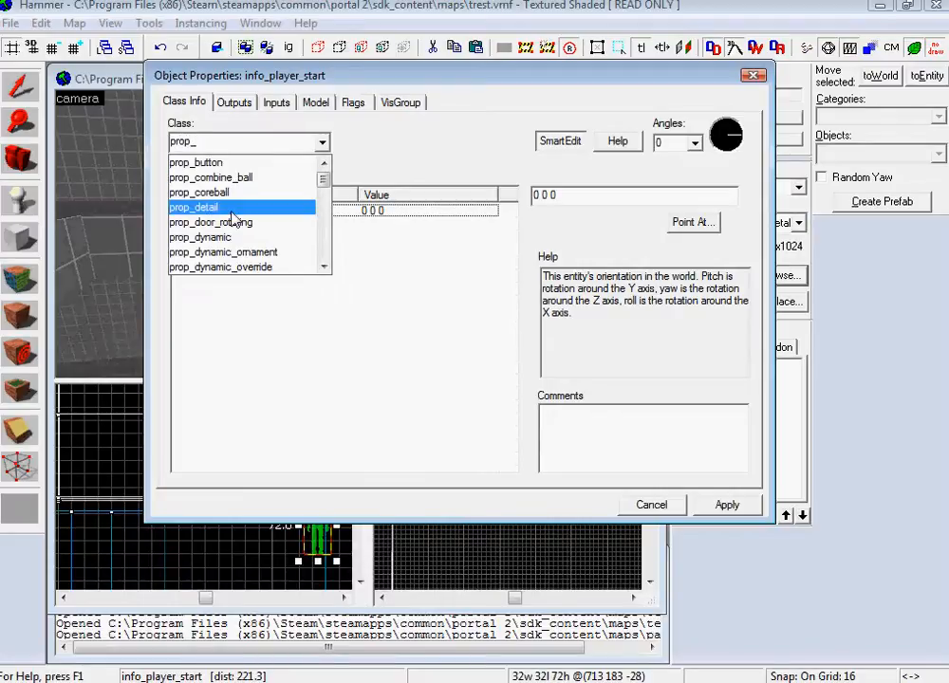
{"action": "left_click", "coordinate": [201, 238]}
{"action": "left_click", "coordinate": [725, 508]}
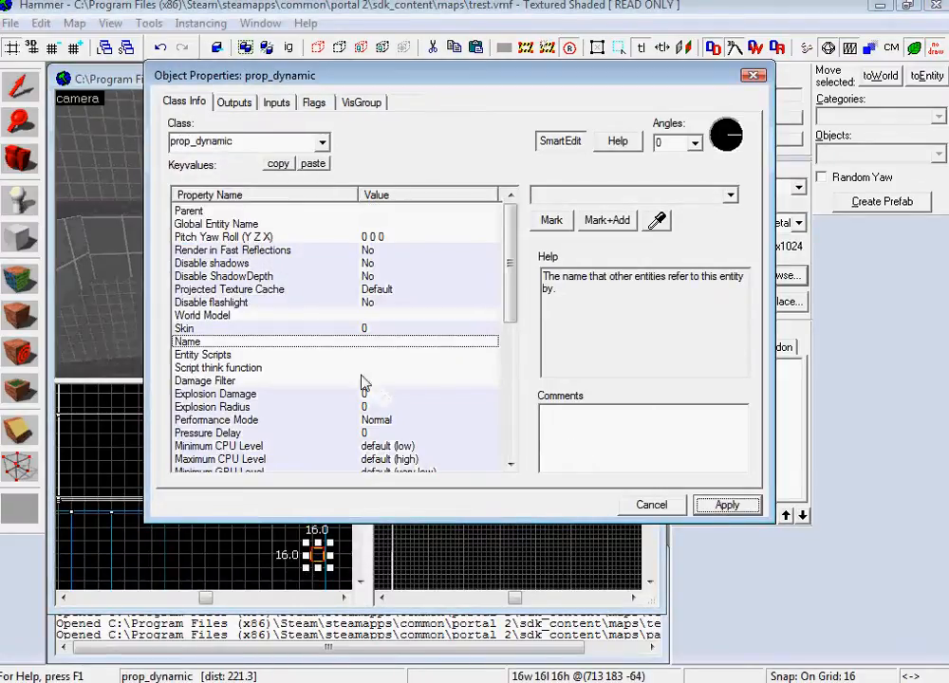
- Name the prop_dynamic entity panel_1 and apply it
{"action": "left_click", "coordinate": [577, 196]}
{"action": "type", "text": "p"}
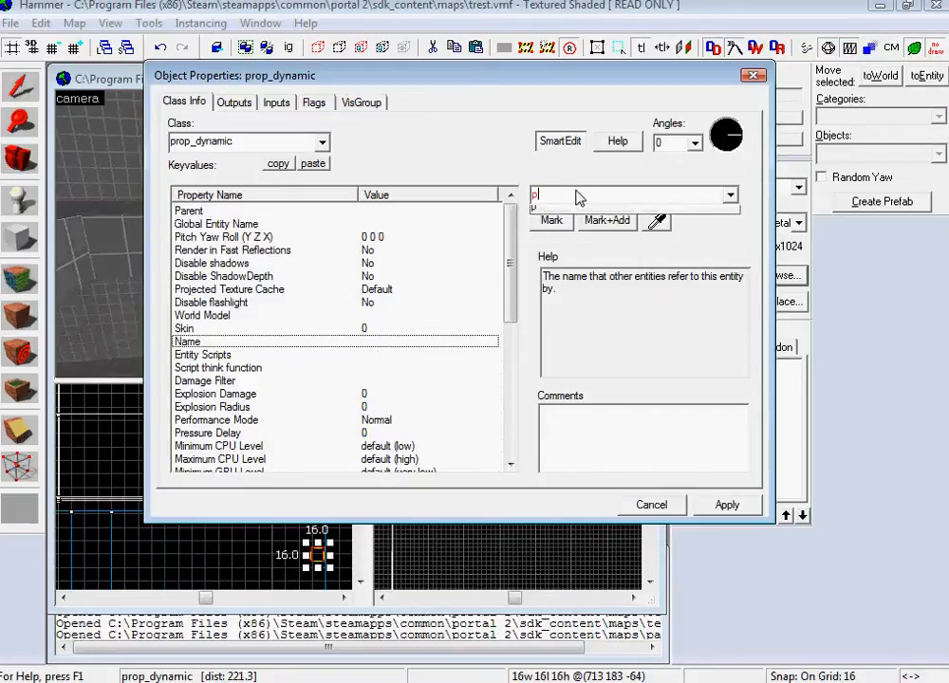
{"action": "type", "text": "asnel_1"}
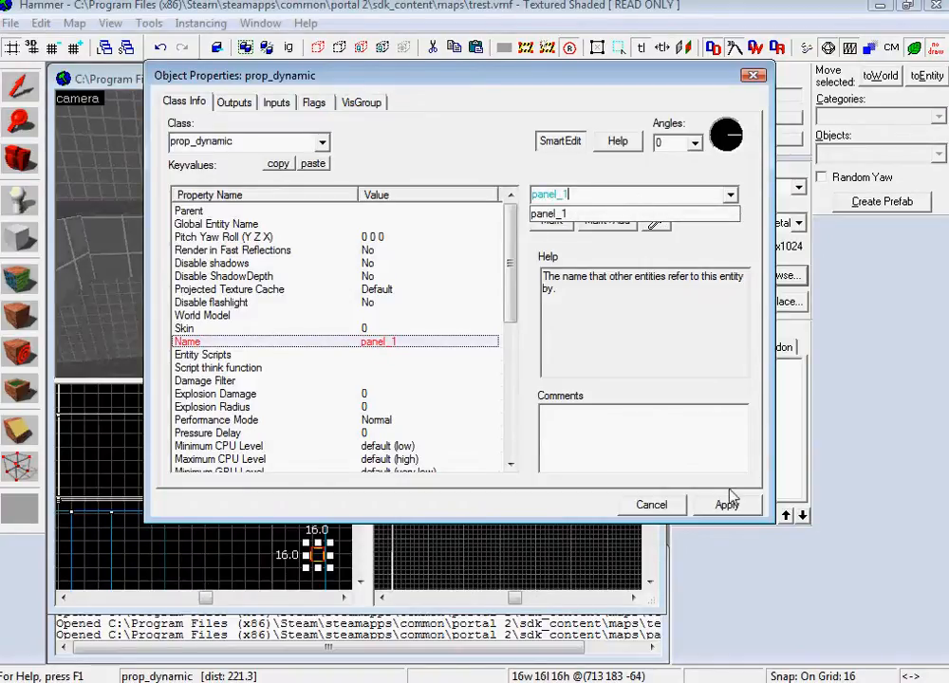
{"action": "left_click", "coordinate": [728, 504]}
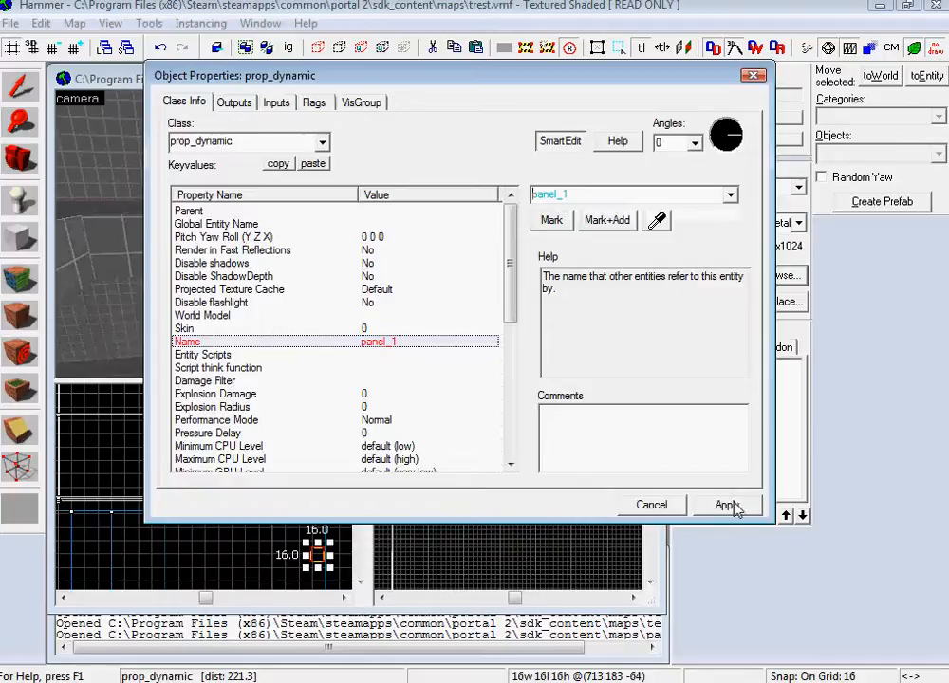
- Select panel_1's World Model property, and switch to Model Viewer to open its model-loading dialog
{"action": "left_click", "coordinate": [344, 315]}
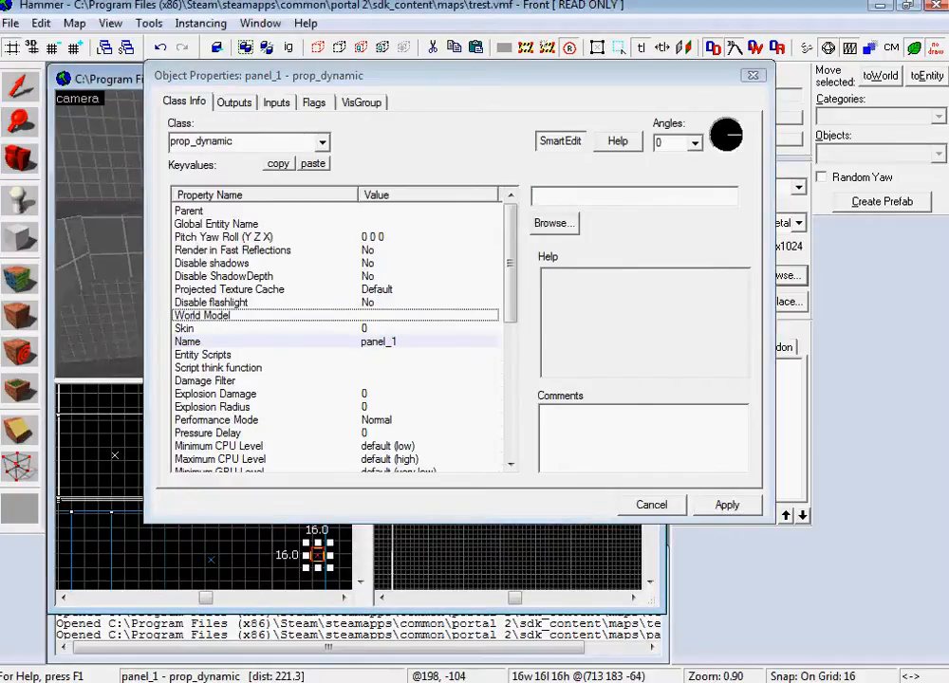
{"action": "key", "text": "alt+Tab"}
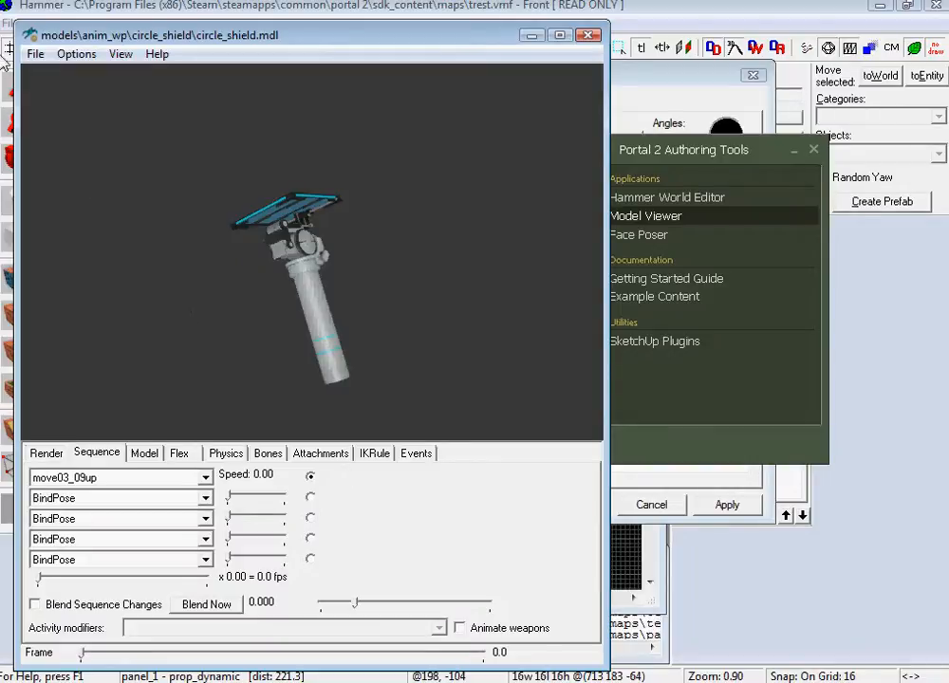
{"action": "left_click", "coordinate": [36, 57]}
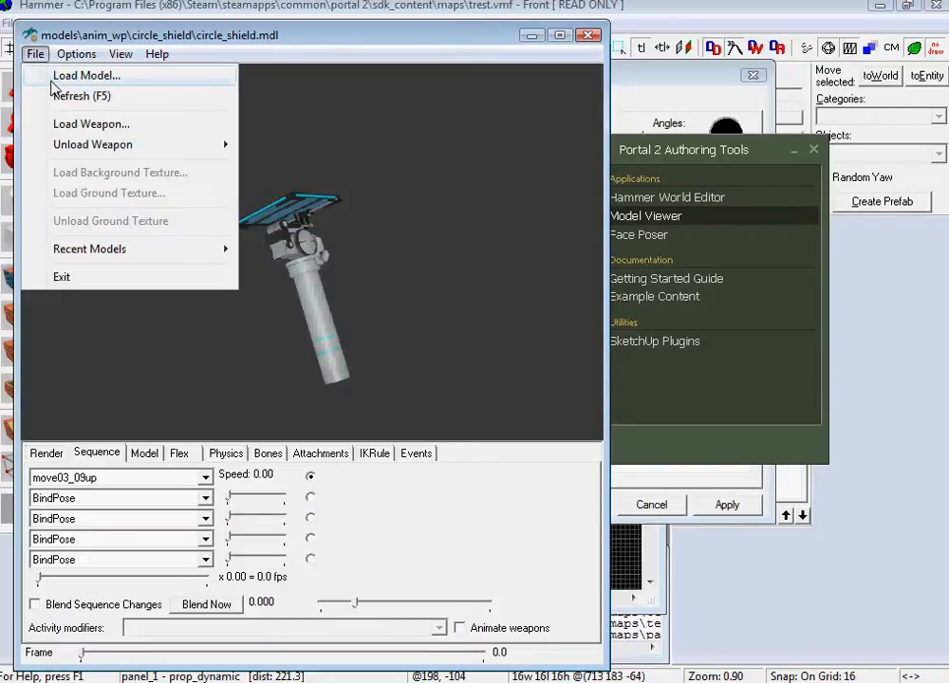
{"action": "left_click", "coordinate": [52, 80]}
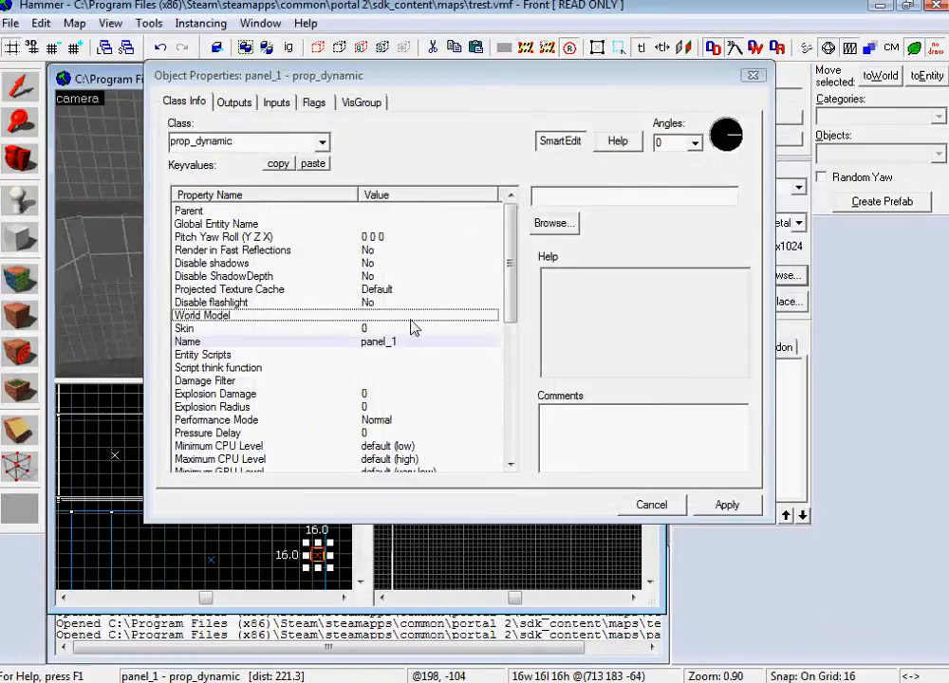
- Open Hammer's model browser for panel_1's world model, filter the list by anim_wp and widen the file name column
{"action": "double_click", "coordinate": [378, 315]}
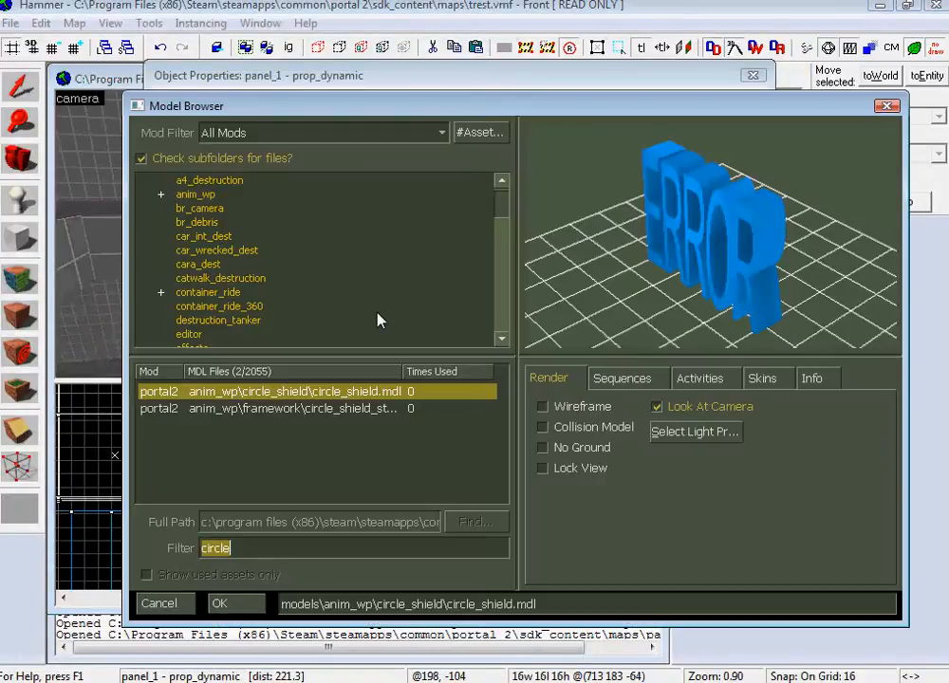
{"action": "key", "text": "BackSpace"}
{"action": "type", "text": "an"}
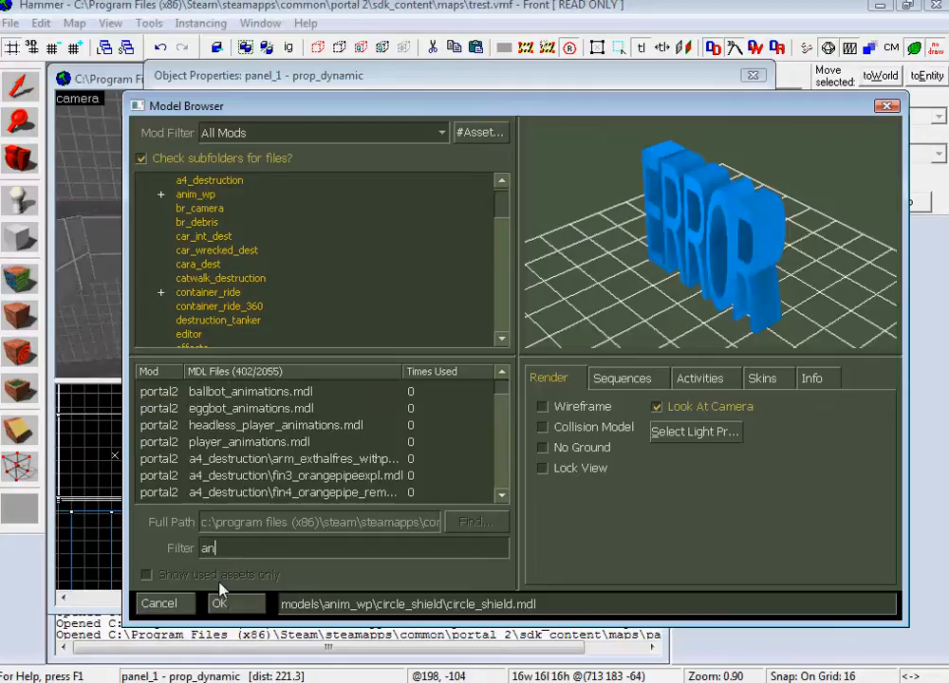
{"action": "type", "text": "im_wp"}
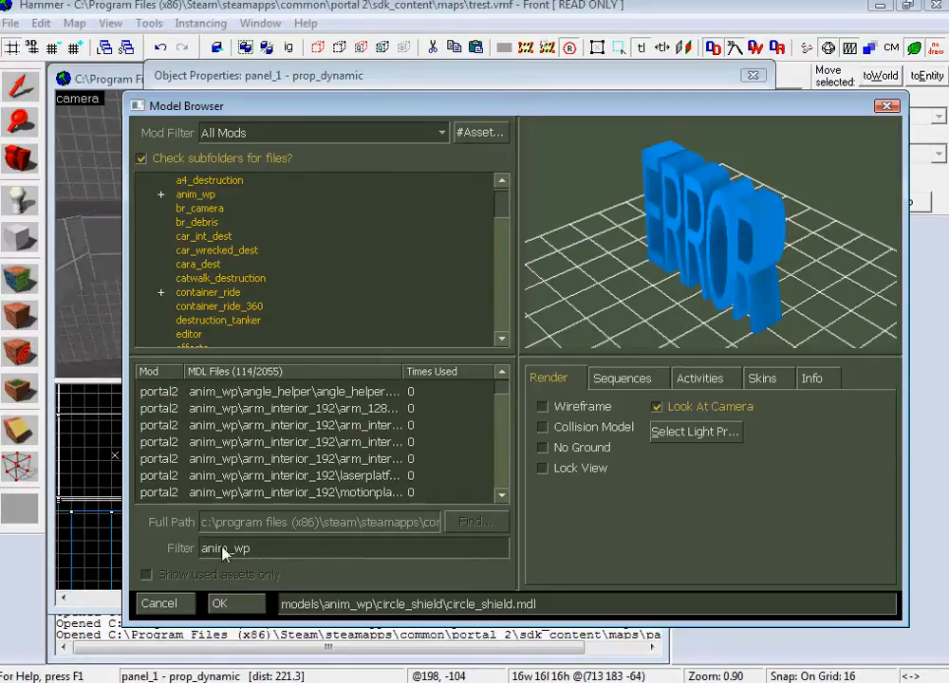
{"action": "left_click_drag", "start_coordinate": [401, 376], "coordinate": [429, 375]}
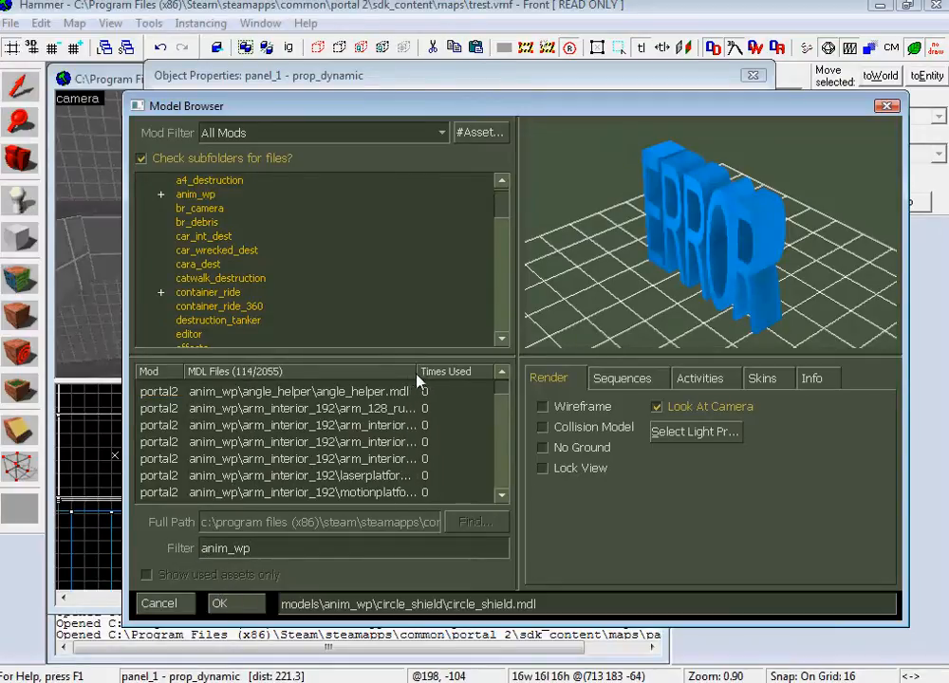
- Preview several anim_wp models in the browser, including arm_interior_192 arms, a core_room catapult panel gib and crusher.mdl
{"action": "left_click", "coordinate": [370, 426]}
{"action": "left_click", "coordinate": [386, 460]}
{"action": "left_click", "coordinate": [401, 477]}
{"action": "left_click_drag", "start_coordinate": [504, 388], "coordinate": [502, 403]}
{"action": "left_click", "coordinate": [418, 425]}
{"action": "left_click", "coordinate": [446, 458]}
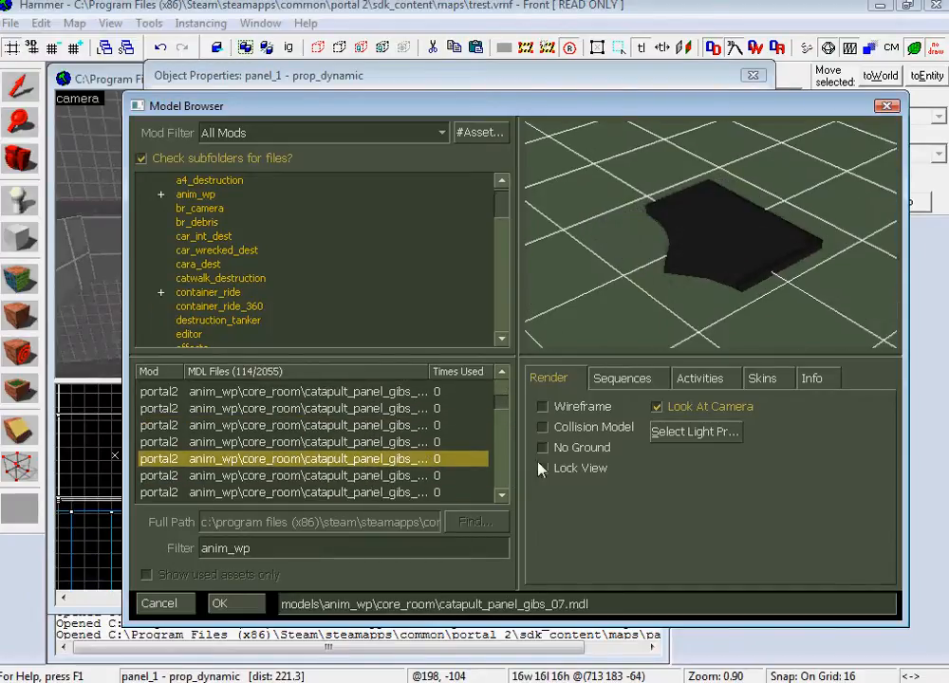
{"action": "scroll", "coordinate": [506, 411], "scroll_direction": "down", "scroll_amount": 2}
{"action": "left_click", "coordinate": [414, 427]}
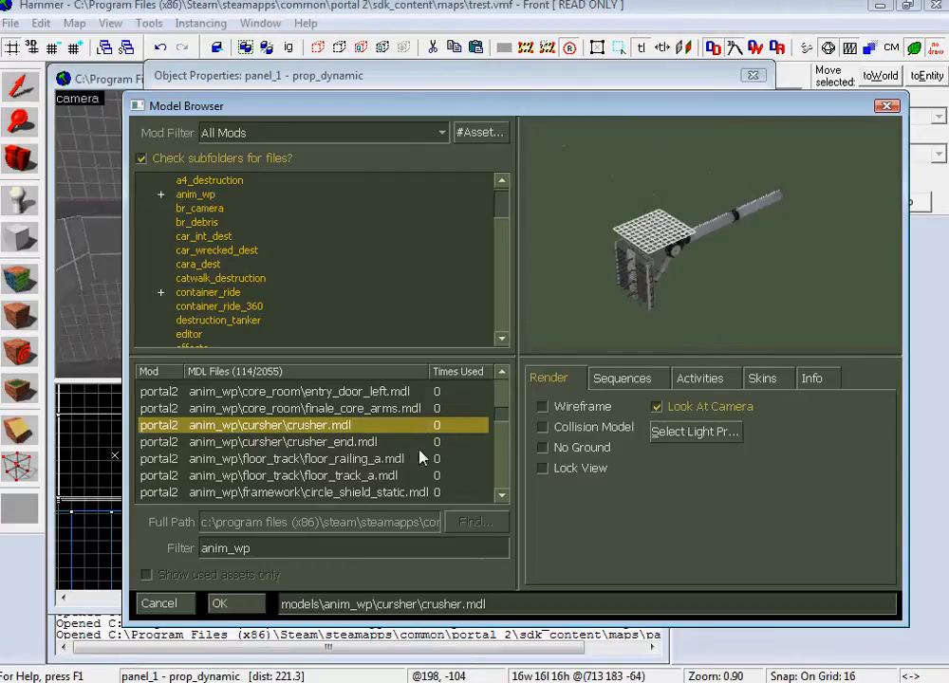
- Switch to Model Viewer and load crusher.mdl from the anim_wp\cursher folder to watch its animation
{"action": "key", "text": "alt+Tab"}
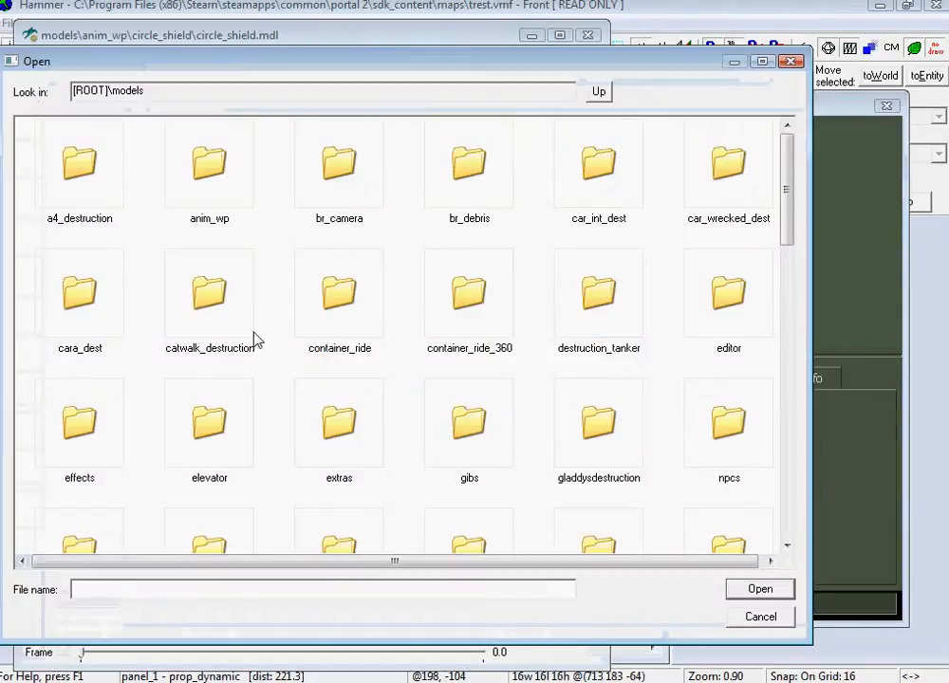
{"action": "double_click", "coordinate": [239, 197]}
{"action": "double_click", "coordinate": [576, 183]}
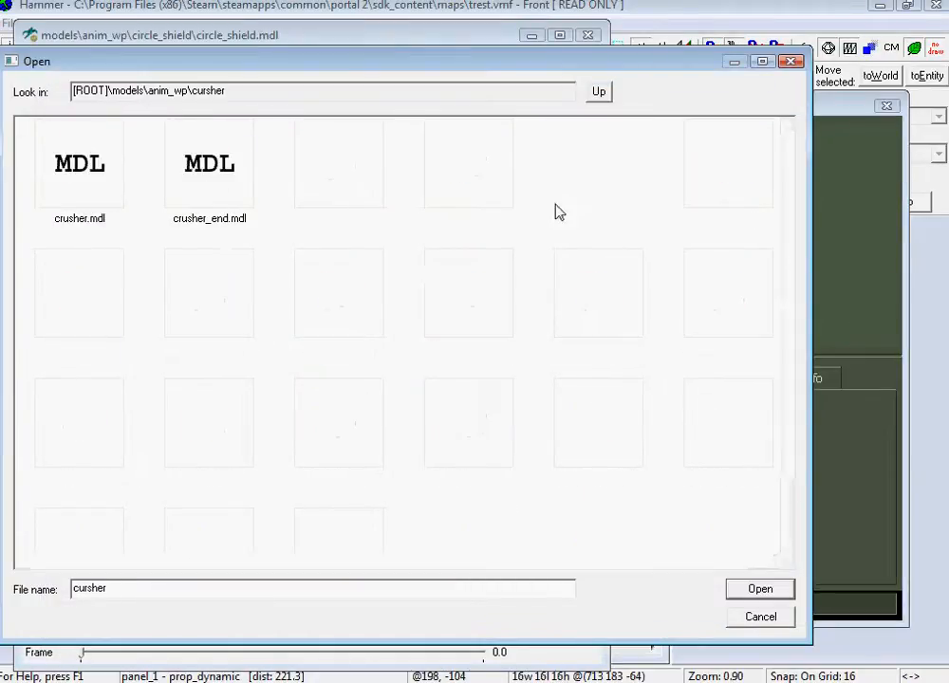
{"action": "double_click", "coordinate": [107, 195]}
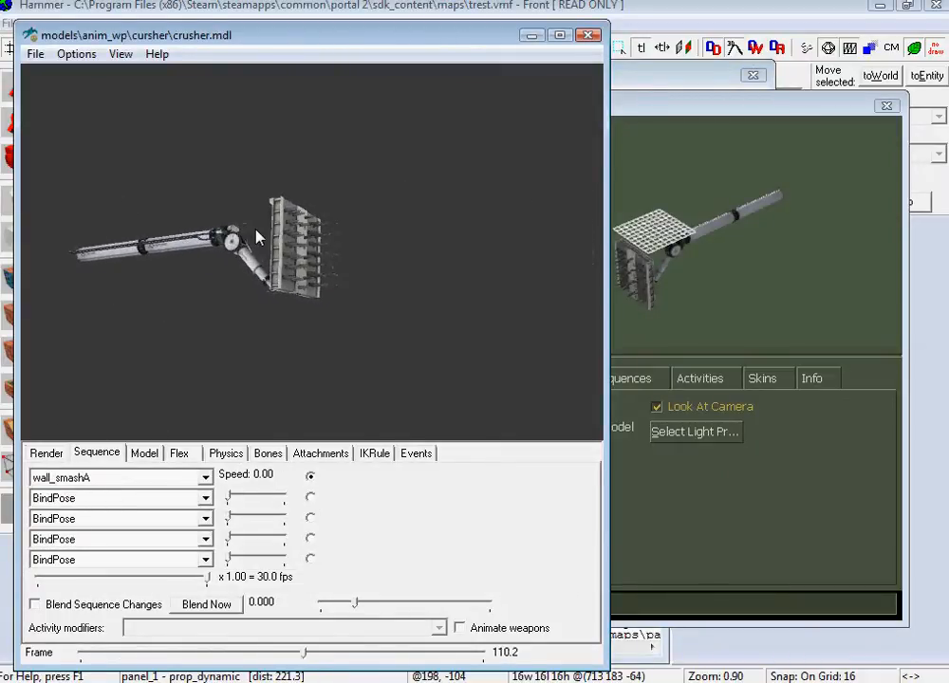
- Load bigwall_moving.mdl from the anim_wp\room_transform\anim folder into Model Viewer
{"action": "left_click", "coordinate": [36, 54]}
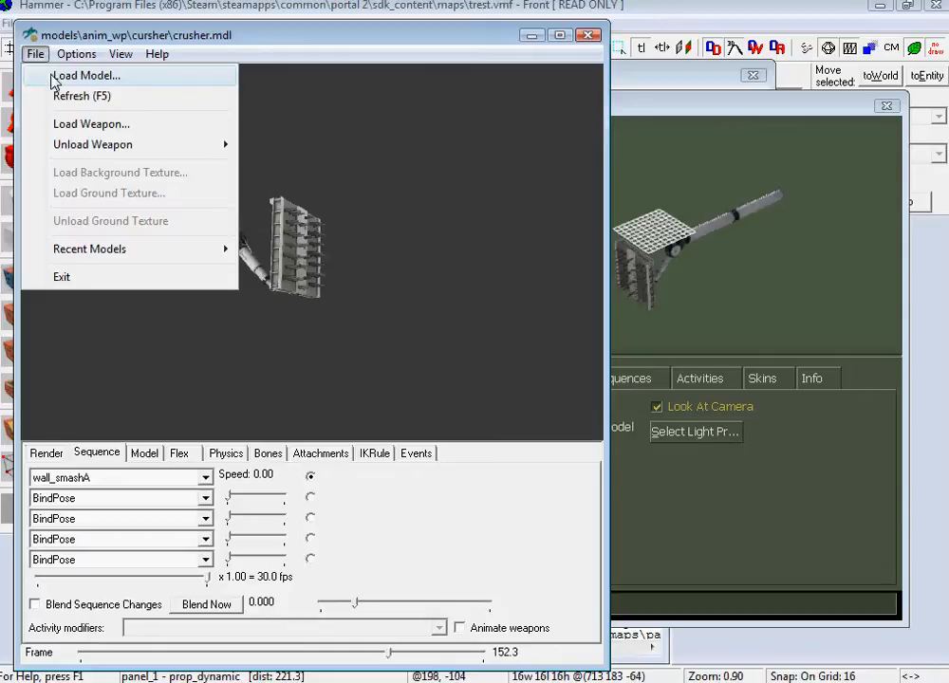
{"action": "left_click", "coordinate": [53, 77]}
{"action": "double_click", "coordinate": [208, 185]}
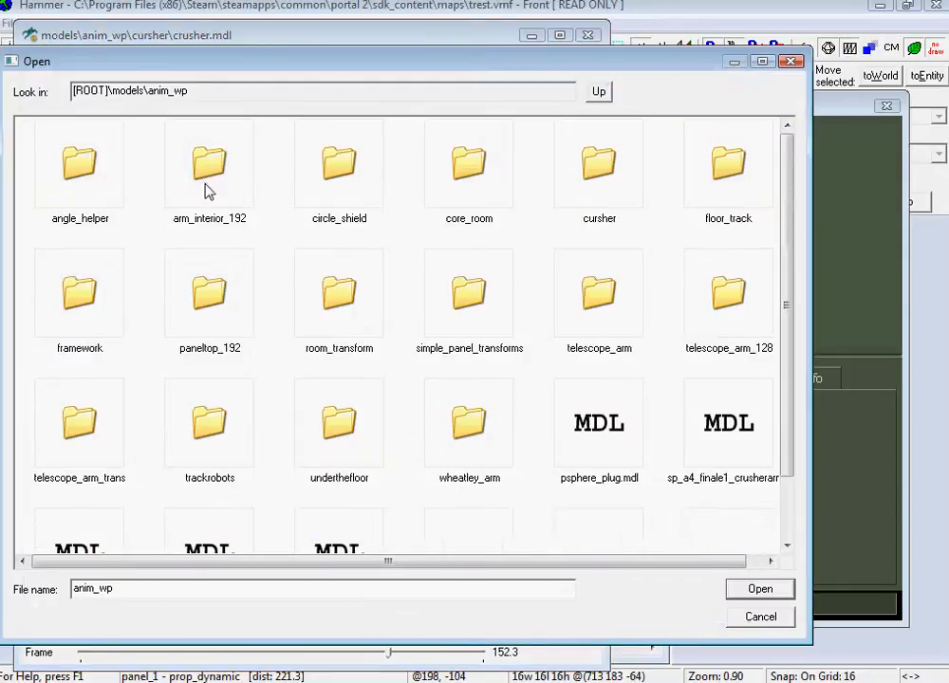
{"action": "double_click", "coordinate": [305, 283]}
{"action": "double_click", "coordinate": [79, 164]}
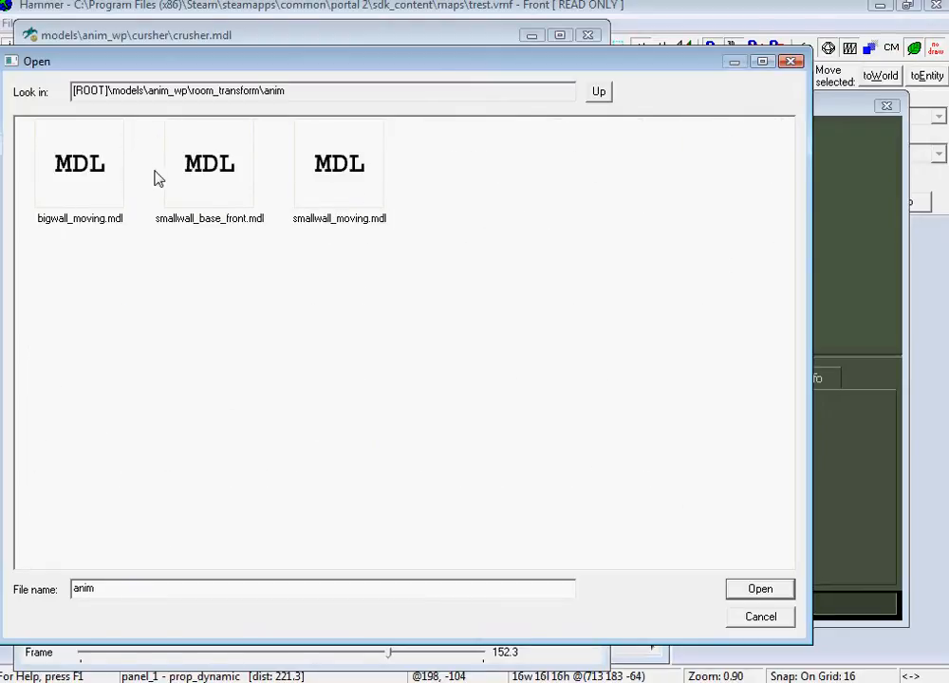
{"action": "left_click", "coordinate": [61, 180]}
{"action": "double_click", "coordinate": [91, 204]}
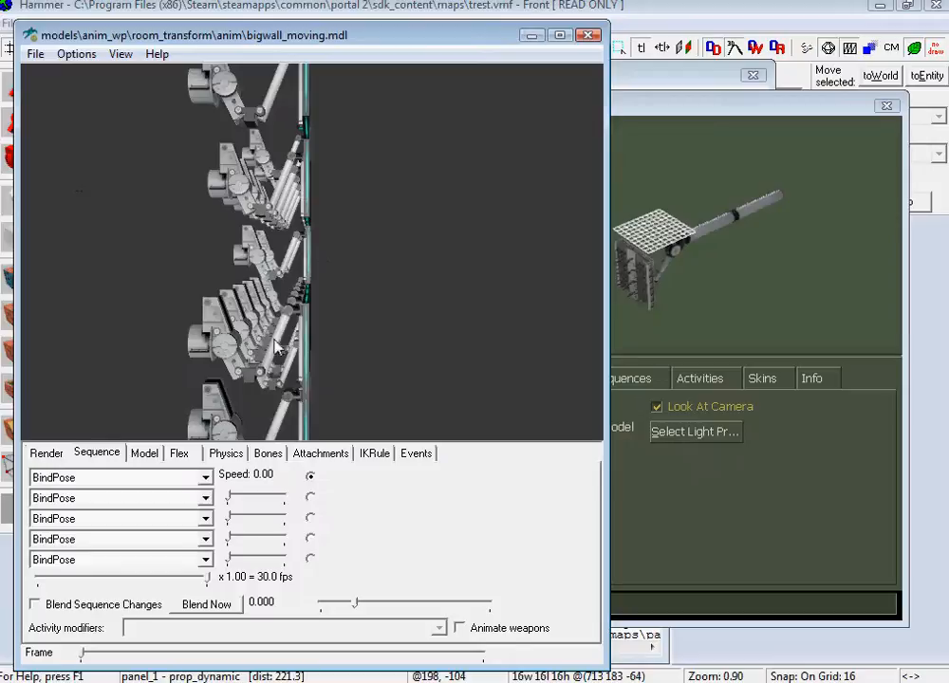
- Examine the big wall model's panels and play its anim and anim_idleend sequences
{"action": "left_click_drag", "start_coordinate": [378, 333], "coordinate": [285, 323]}
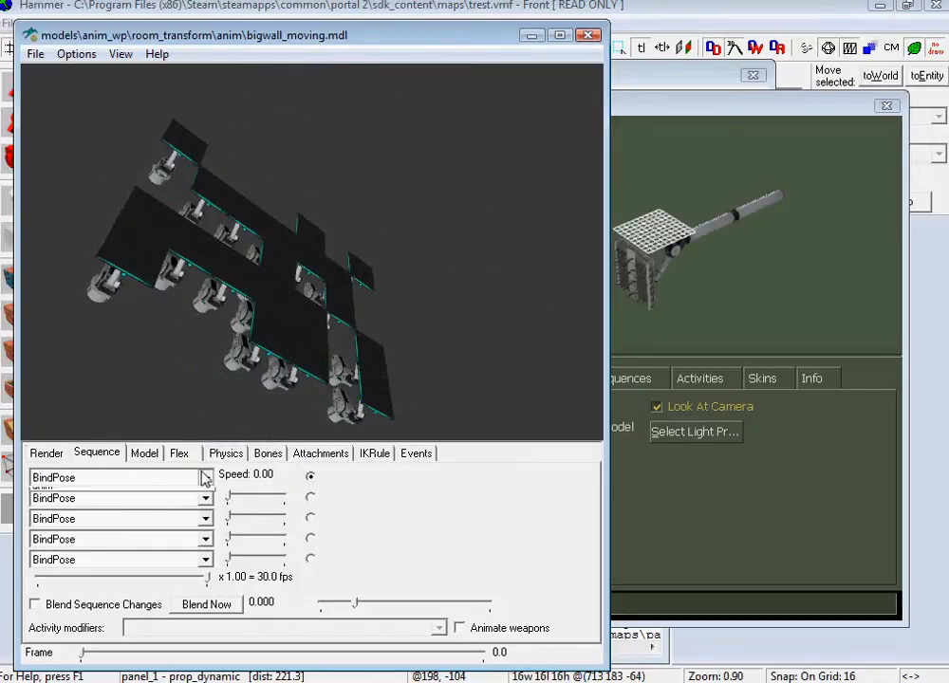
{"action": "left_click", "coordinate": [205, 477]}
{"action": "left_click", "coordinate": [189, 532]}
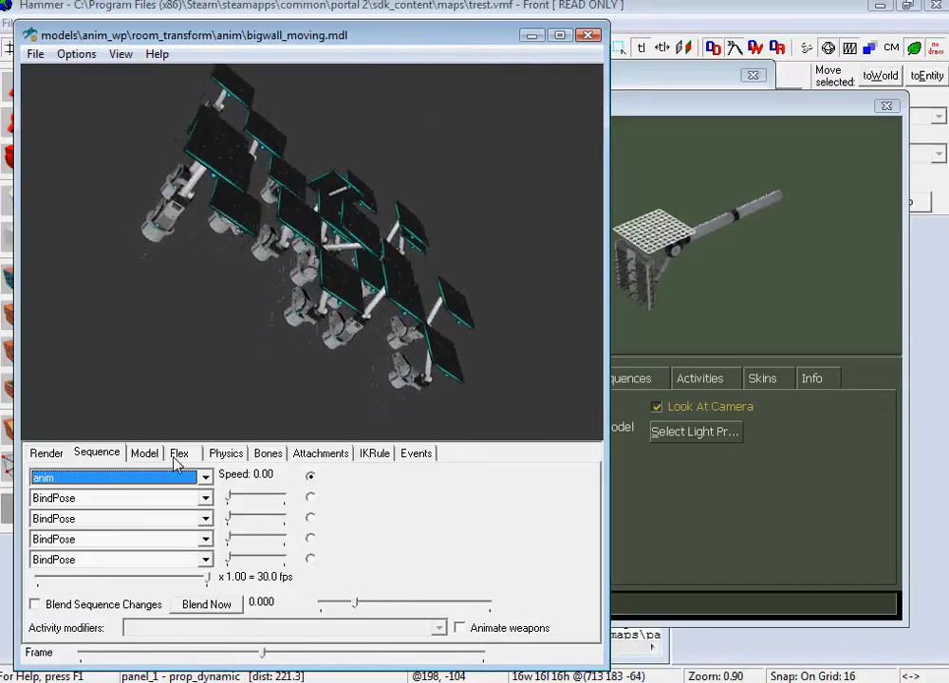
{"action": "key", "text": "Down"}
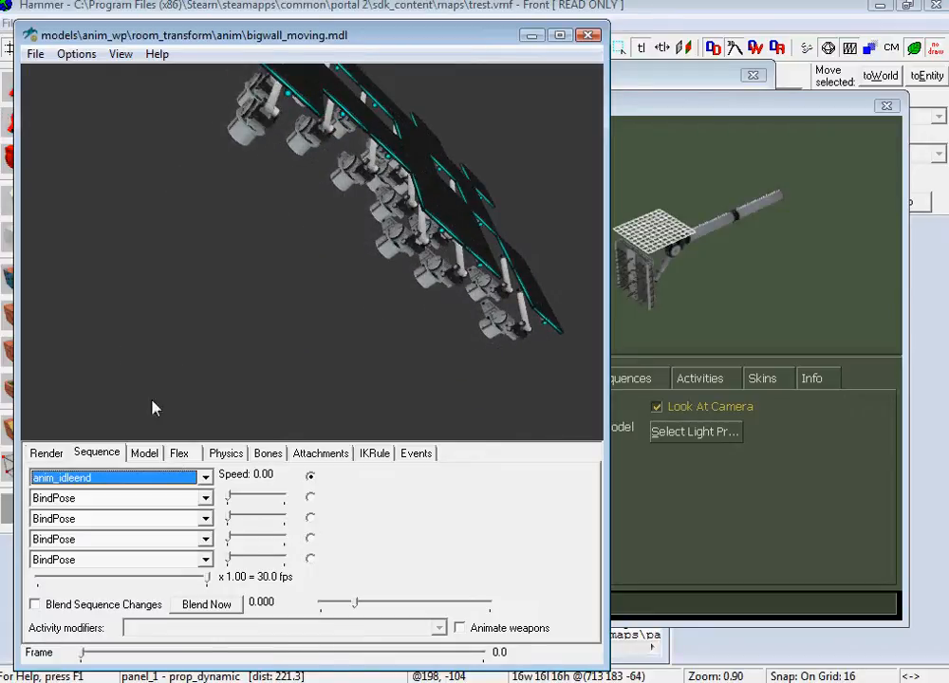
- Load circle_shield.mdl from anim_wp\circle_shield and scrub its move03_09up sequence through to frame 50
{"action": "left_click", "coordinate": [35, 54]}
{"action": "left_click", "coordinate": [57, 76]}
{"action": "double_click", "coordinate": [194, 164]}
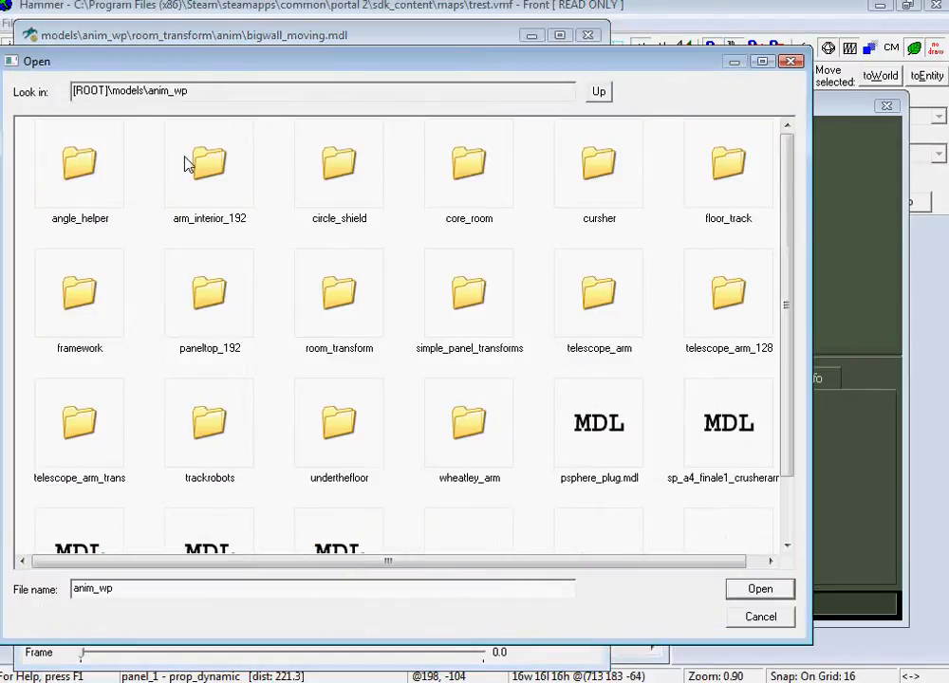
{"action": "double_click", "coordinate": [339, 166]}
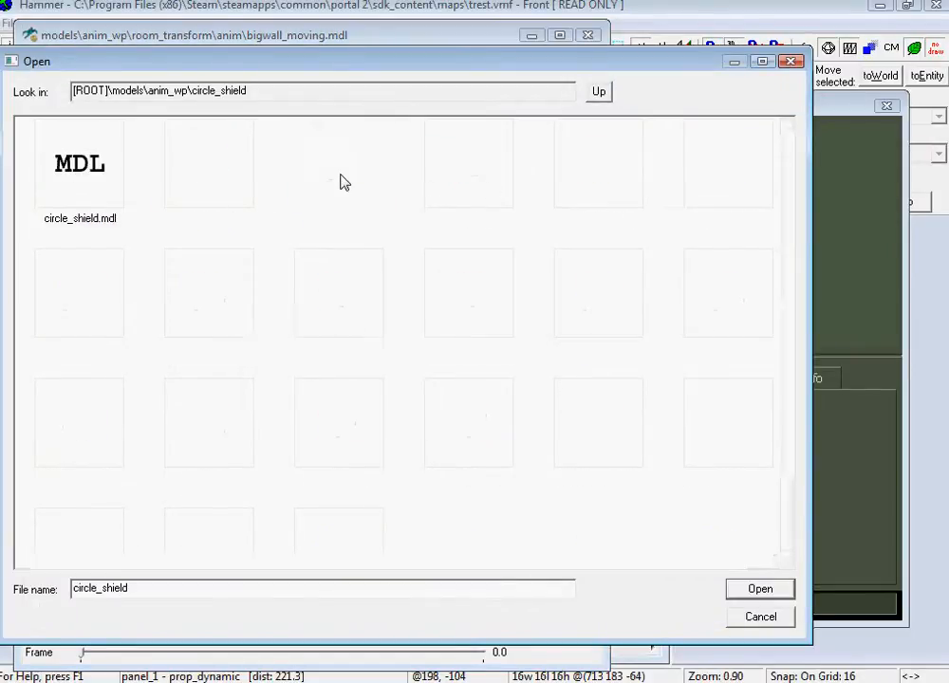
{"action": "double_click", "coordinate": [77, 187]}
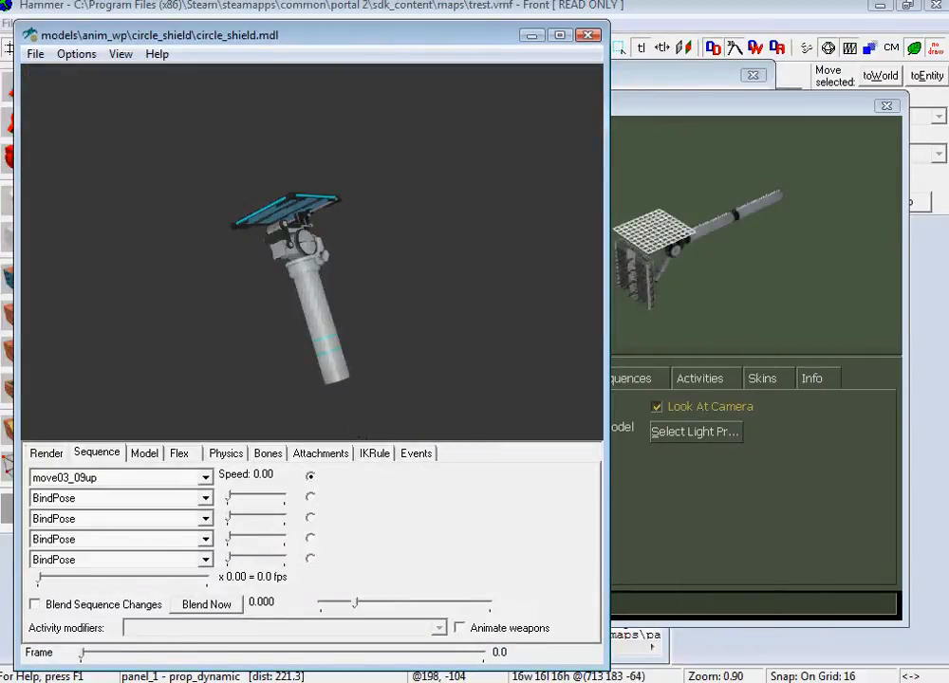
{"action": "left_click_drag", "start_coordinate": [79, 657], "coordinate": [487, 656]}
- Return to Hammer's model browser, filter by circle, and apply anim_wp\circle_shield\circle_shield.mdl as panel_1's world model
{"action": "left_click", "coordinate": [536, 36]}
{"action": "key", "text": "BackSpace"}
{"action": "key", "text": "BackSpace"}
{"action": "key", "text": "BackSpace"}
{"action": "key", "text": "BackSpace"}
{"action": "key", "text": "BackSpace"}
{"action": "key", "text": "BackSpace"}
{"action": "key", "text": "BackSpace"}
{"action": "type", "text": "c"}
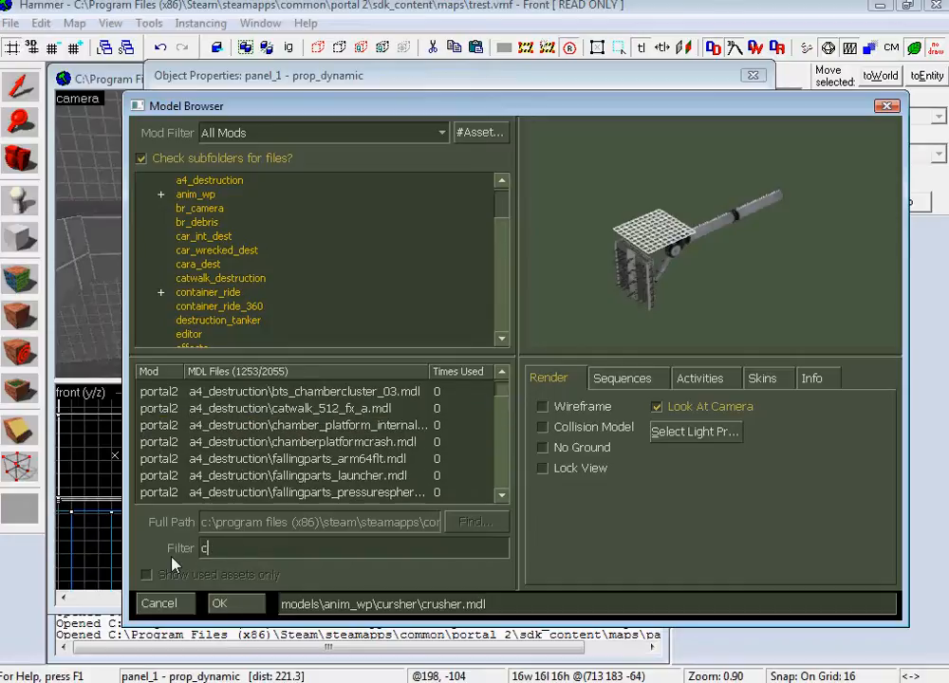
{"action": "type", "text": "ircle"}
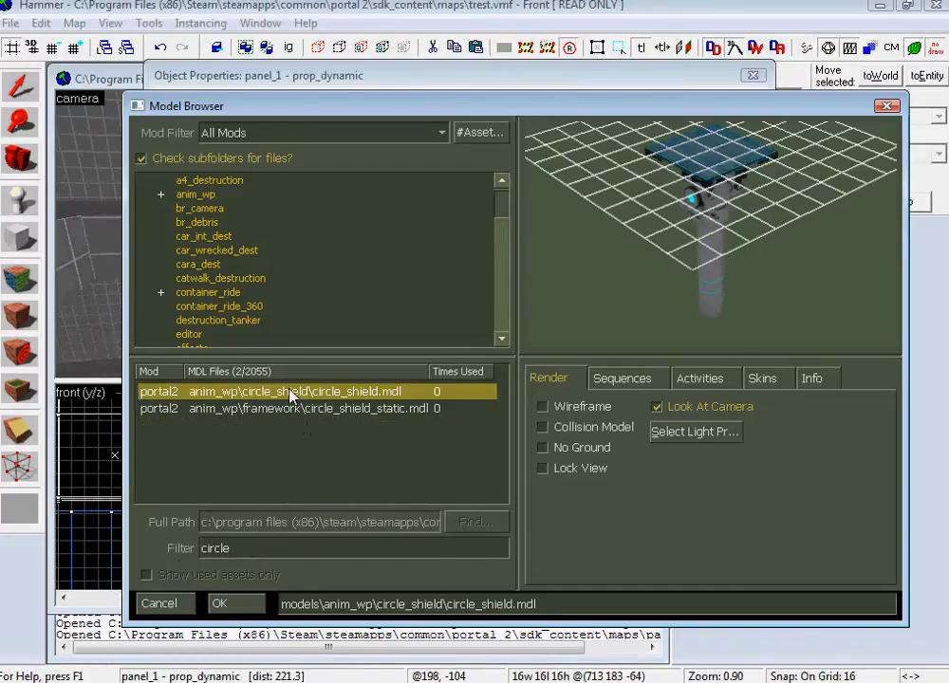
{"action": "double_click", "coordinate": [292, 392]}
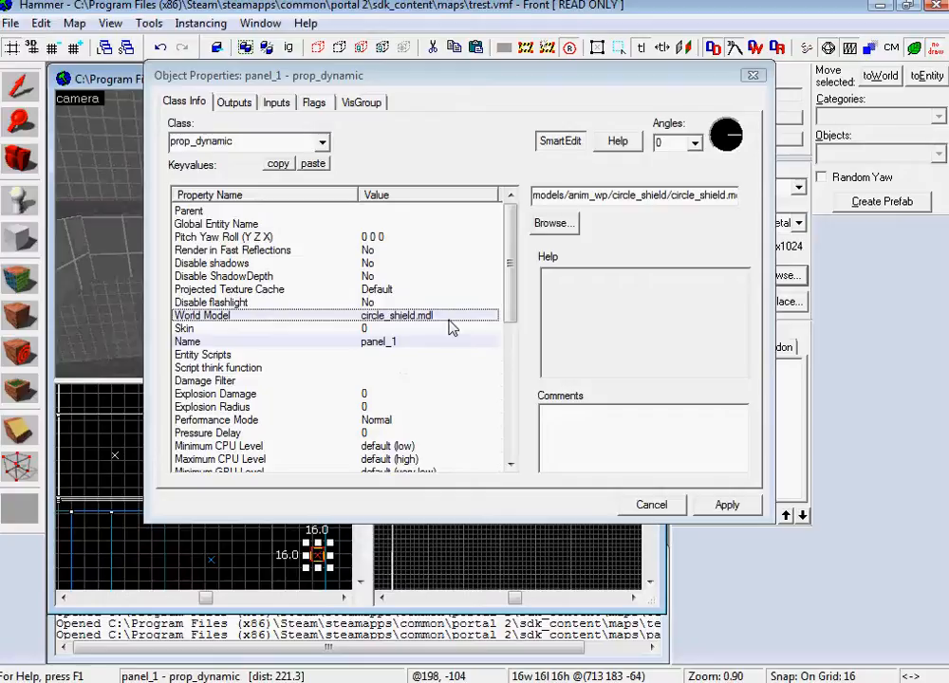
{"action": "left_click", "coordinate": [753, 496]}
- Select panel_1's Default Animation property, and switch to Model Viewer to preview the circle shield's move03_09up sequence
{"action": "left_click_drag", "start_coordinate": [510, 284], "coordinate": [502, 372]}
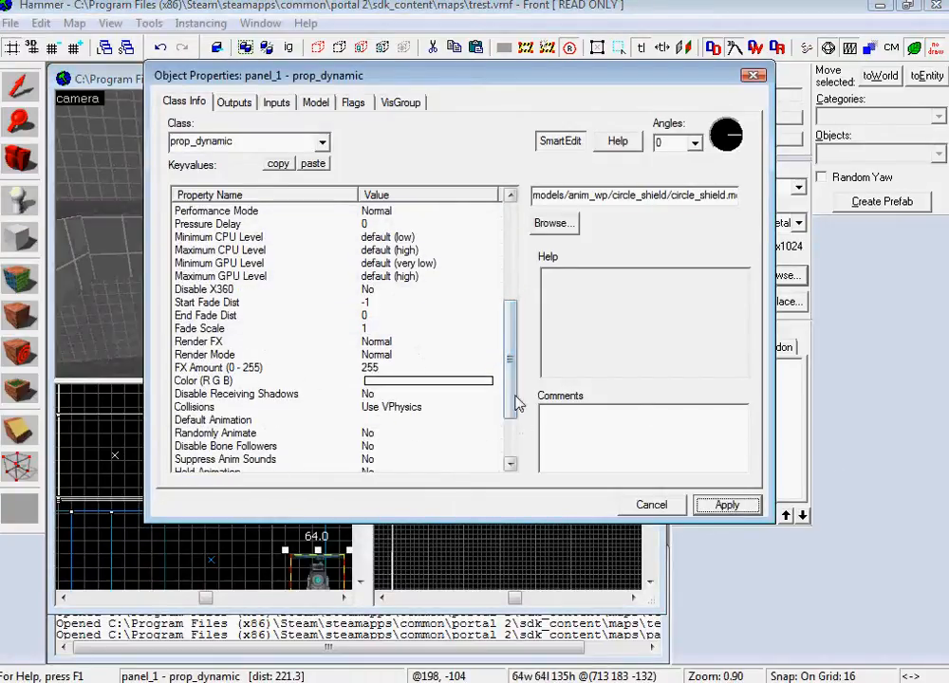
{"action": "scroll", "coordinate": [489, 423], "scroll_direction": "down", "scroll_amount": 2}
{"action": "left_click", "coordinate": [282, 356]}
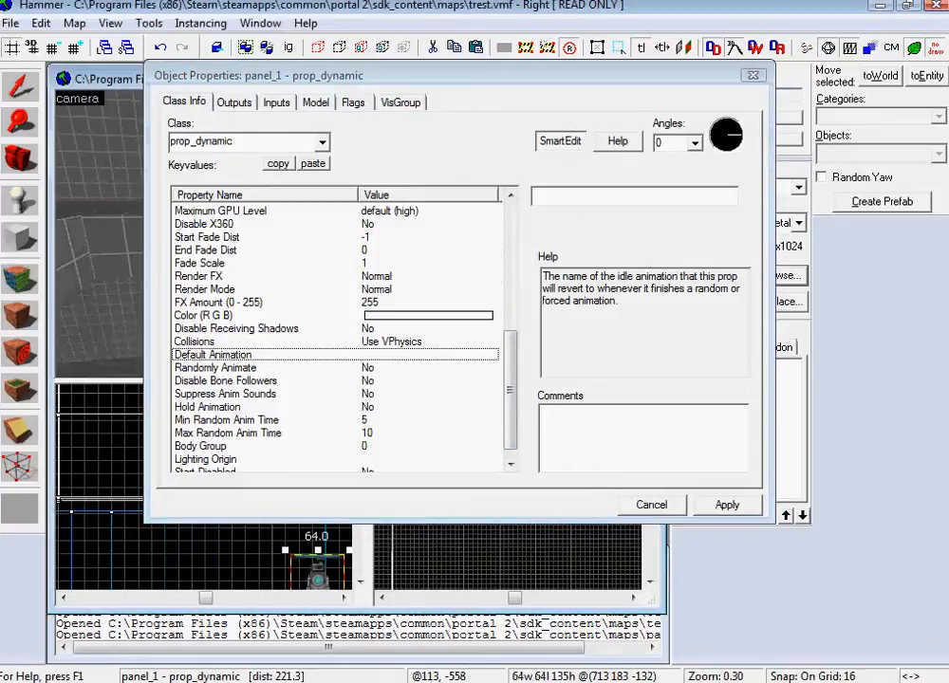
{"action": "key", "text": "alt+Tab"}
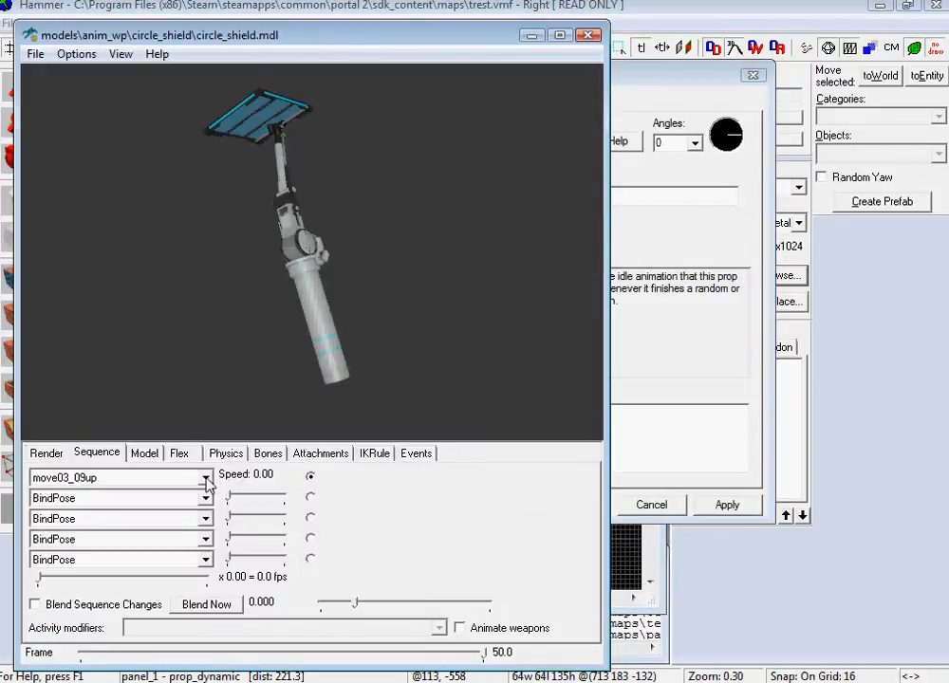
{"action": "left_click", "coordinate": [205, 479]}
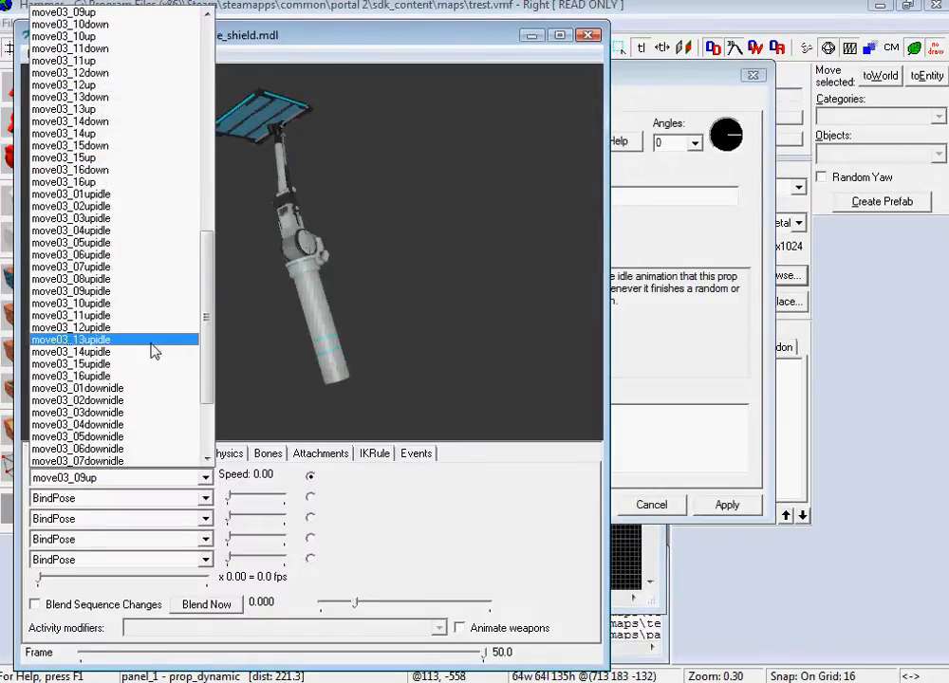
{"action": "left_click", "coordinate": [102, 13]}
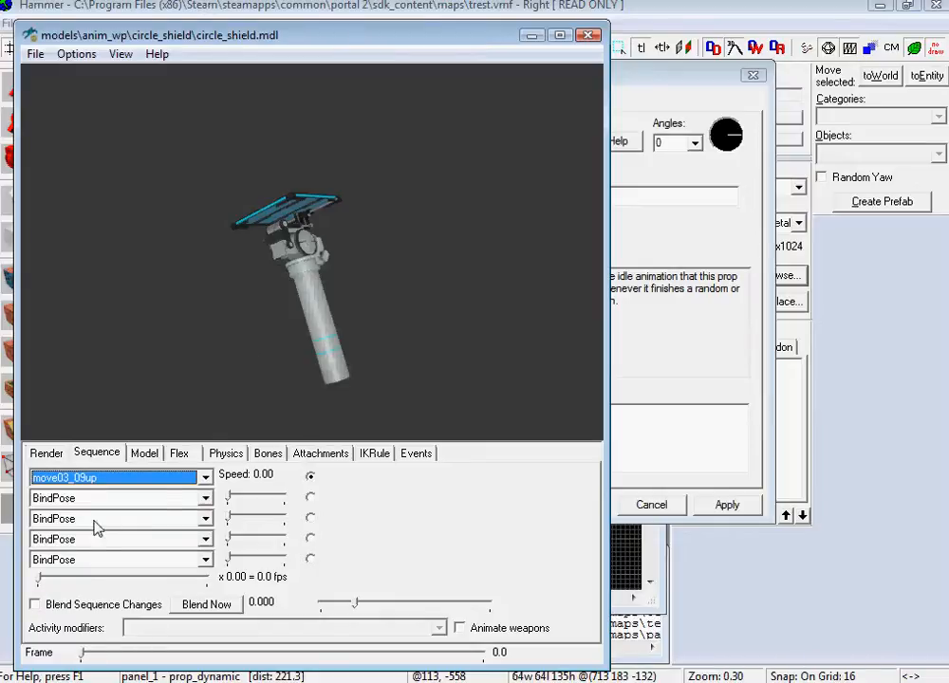
- Preview the circle shield's move03_09downidle sequence, and return to Hammer to enter it as panel_1's default animation
{"action": "left_click", "coordinate": [205, 477]}
{"action": "scroll", "coordinate": [205, 392], "scroll_direction": "down", "scroll_amount": 3}
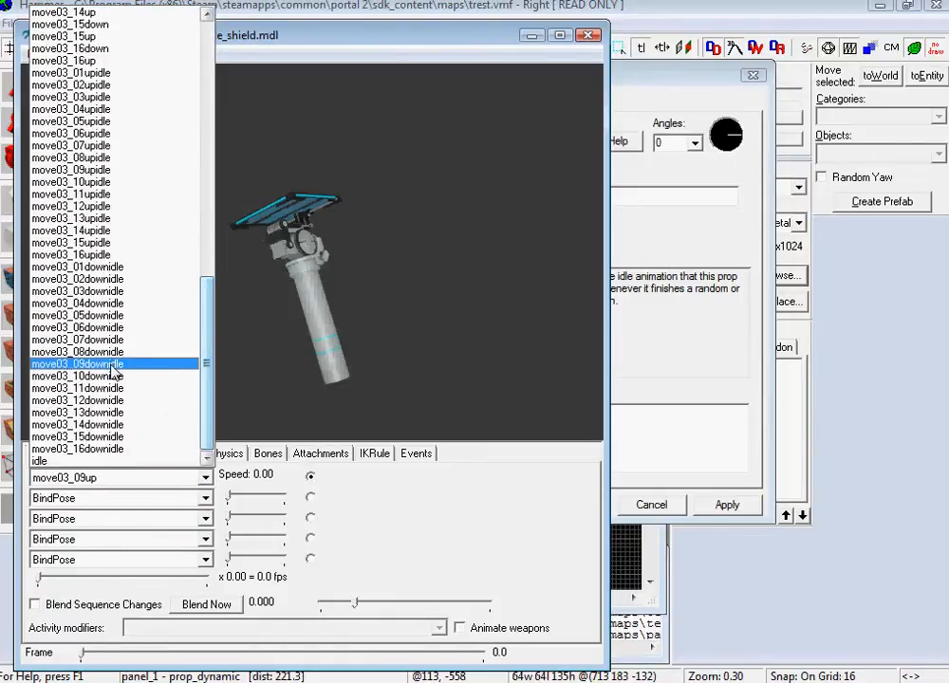
{"action": "left_click", "coordinate": [112, 364]}
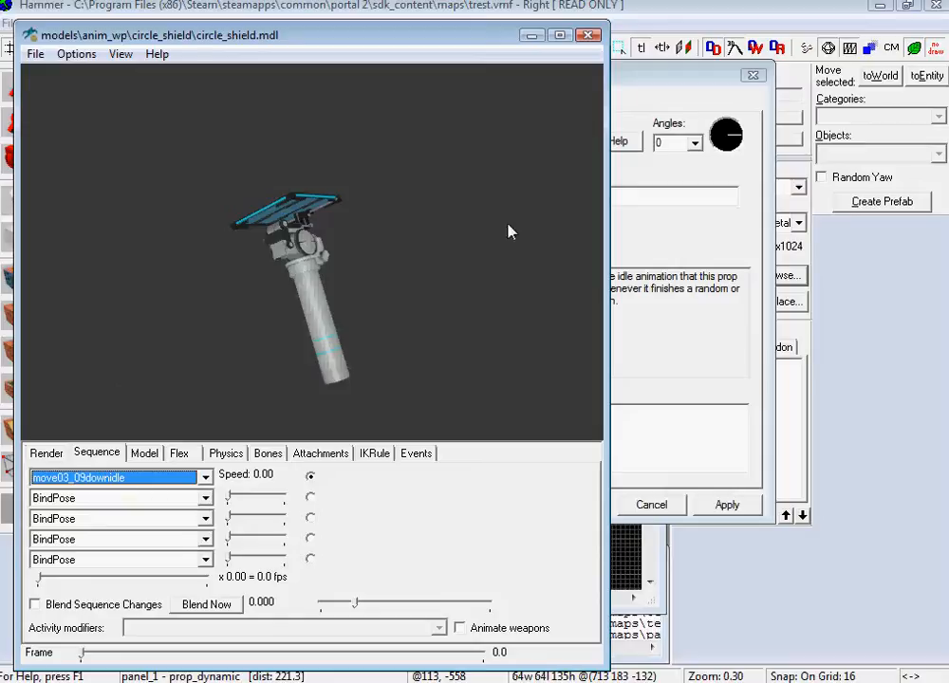
{"action": "left_click", "coordinate": [638, 92]}
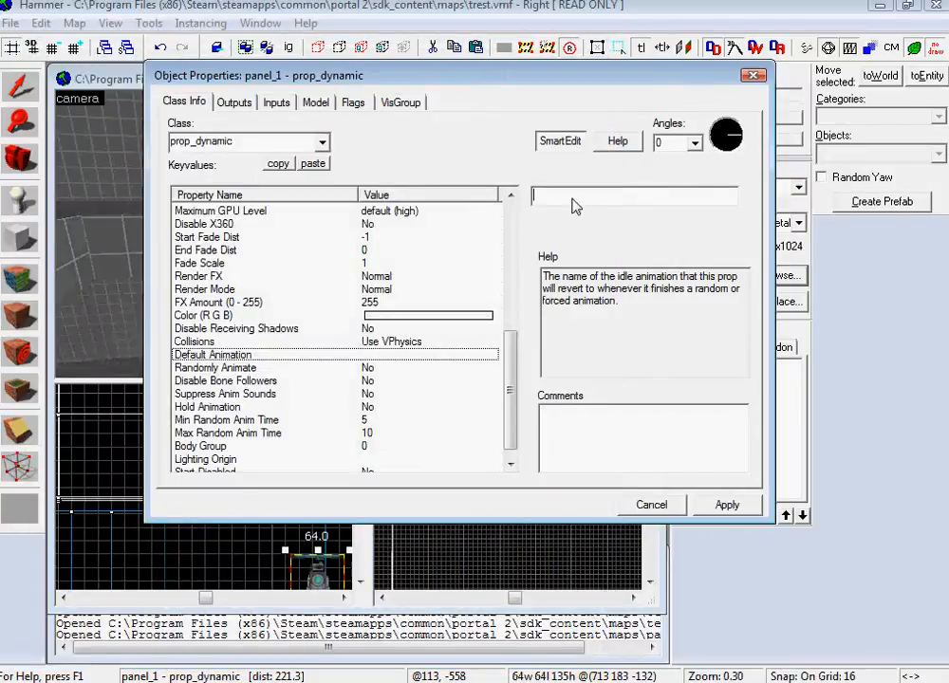
{"action": "type", "text": "move03_09downidle"}
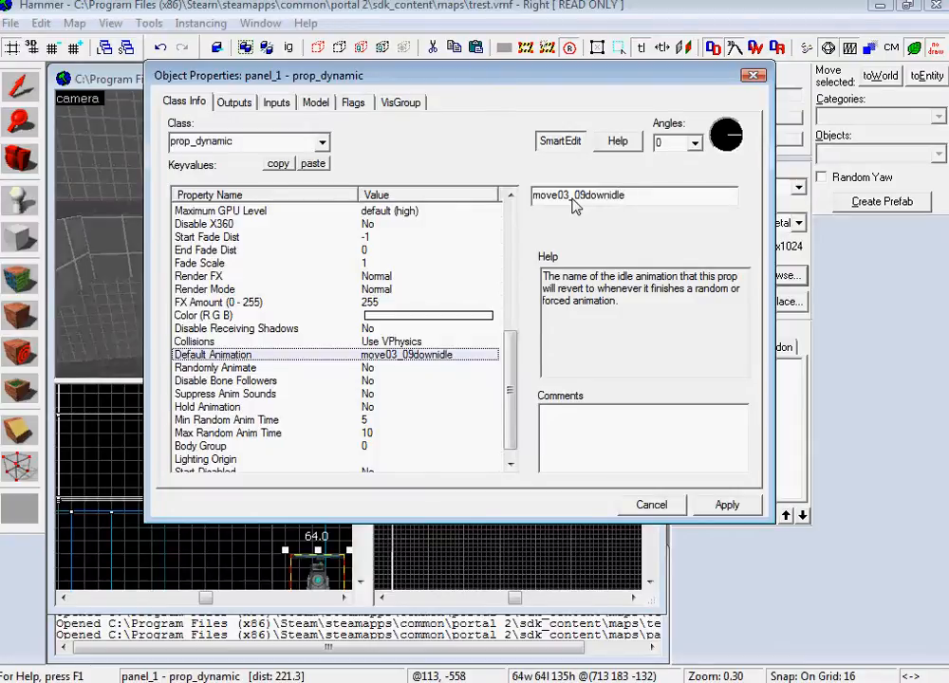
- Apply panel_1's default animation, set its Hold Animation property to Yes, and apply the change
{"action": "left_click", "coordinate": [728, 504]}
{"action": "left_click_drag", "start_coordinate": [512, 313], "coordinate": [513, 451]}
{"action": "left_click", "coordinate": [347, 394]}
{"action": "left_click", "coordinate": [726, 195]}
{"action": "left_click", "coordinate": [667, 222]}
{"action": "left_click", "coordinate": [718, 503]}
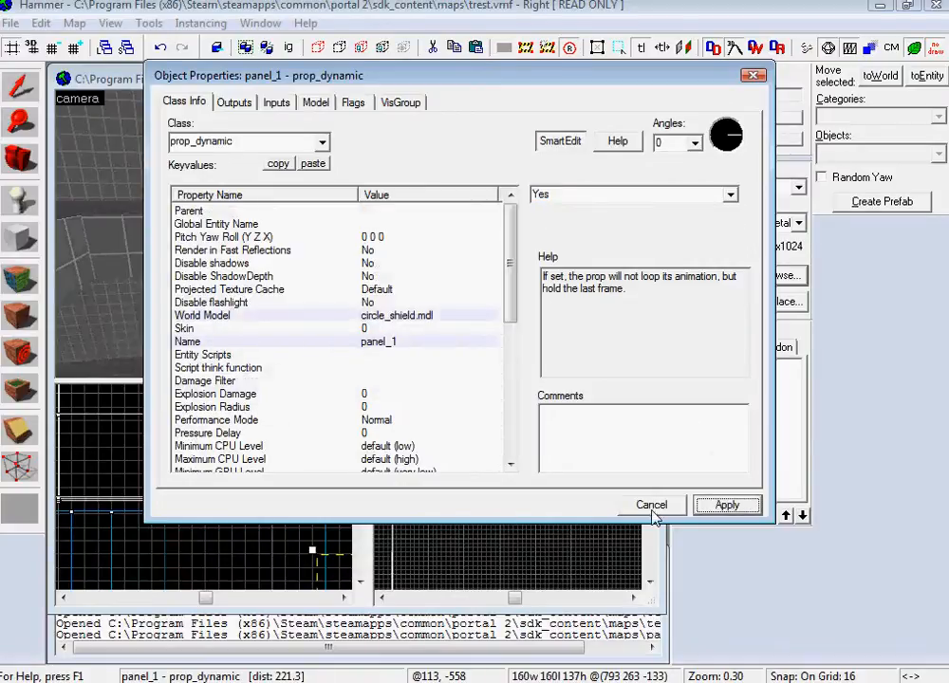
{"action": "left_click", "coordinate": [652, 510]}
- Move panel_1 in the top view into the corner of the chamber's floor gap
{"action": "key", "text": "z"}
{"action": "key", "text": "w"}
{"action": "key", "text": "s"}
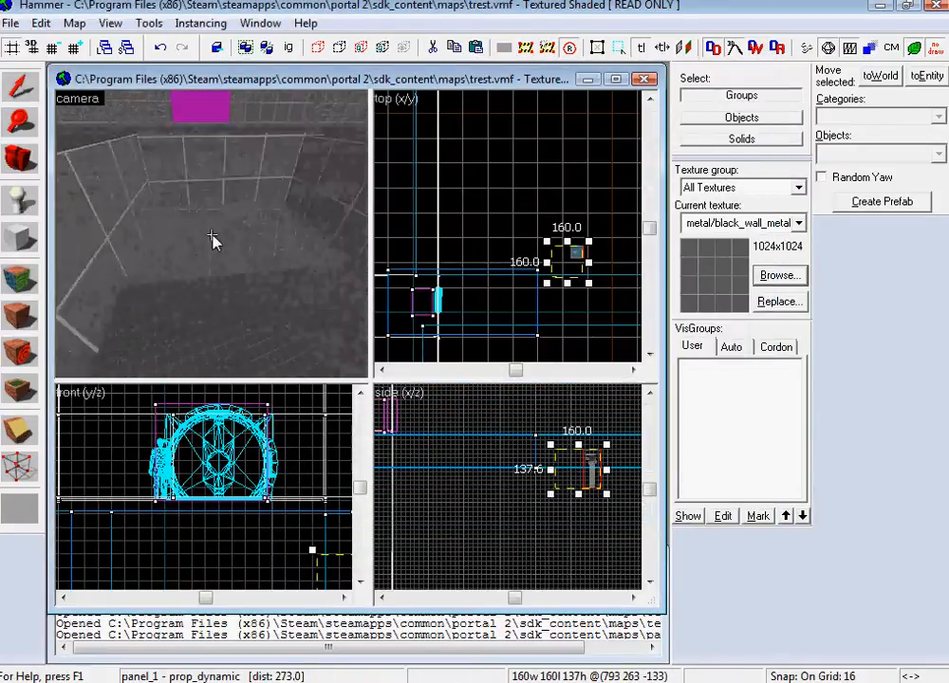
{"action": "key", "text": "z"}
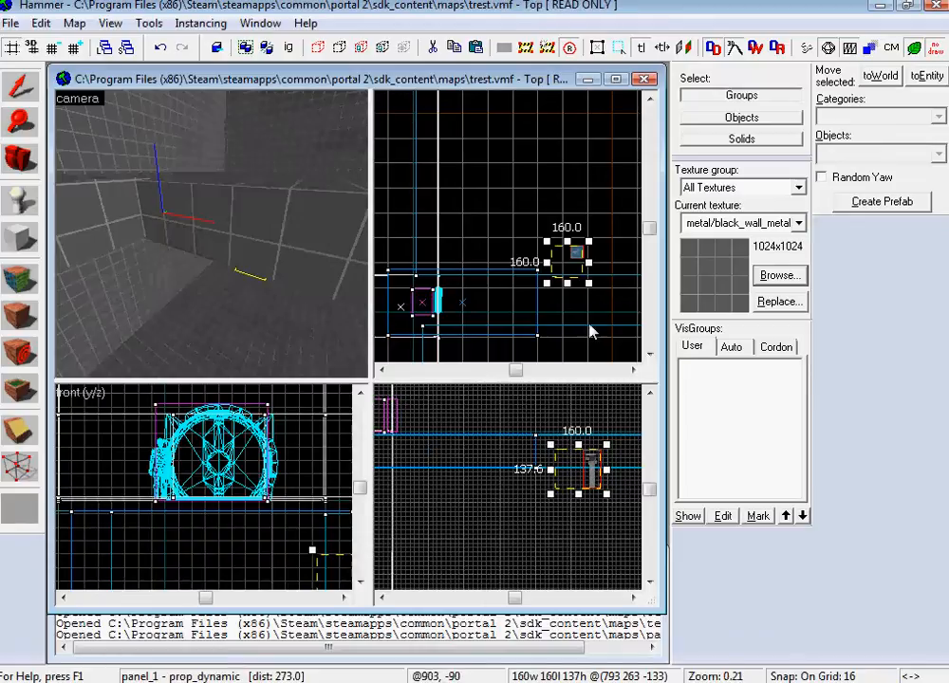
{"action": "left_click_drag", "start_coordinate": [585, 265], "coordinate": [544, 278]}
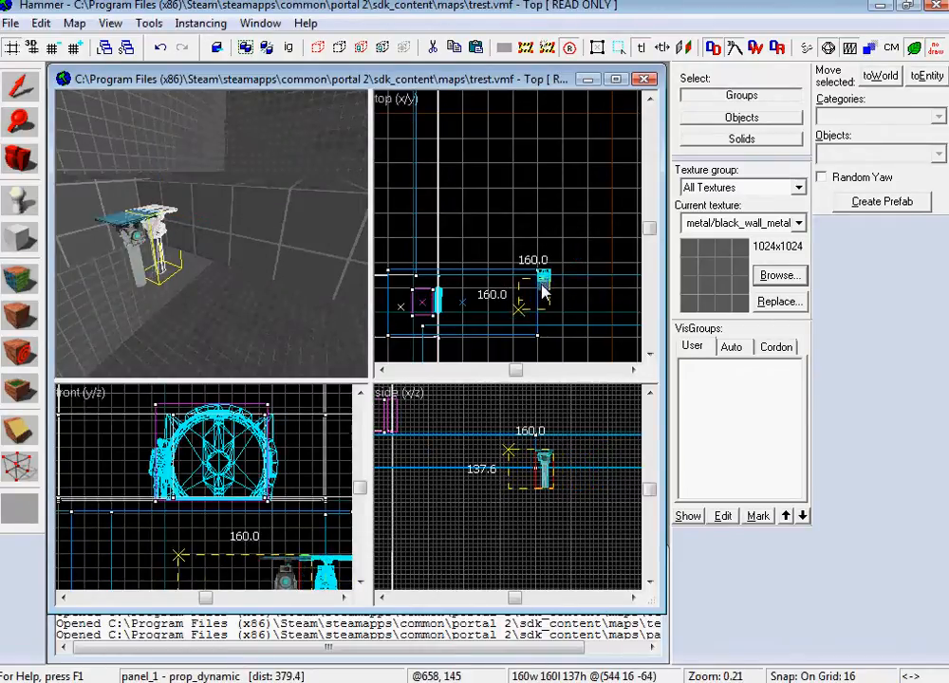
{"action": "scroll", "coordinate": [542, 285], "scroll_direction": "up", "scroll_amount": 6}
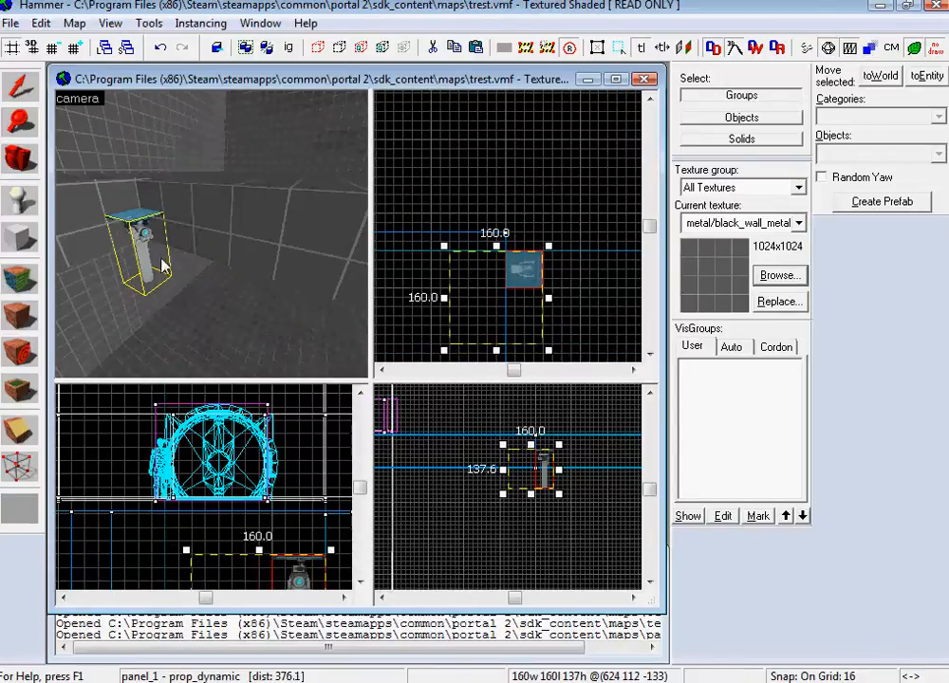
- Open panel_1's Default Animation property, and switch to Model Viewer to preview the circle shield's move03_09upidle sequence
{"action": "key", "text": "z"}
{"action": "key", "text": "w"}
{"action": "key", "text": "s"}
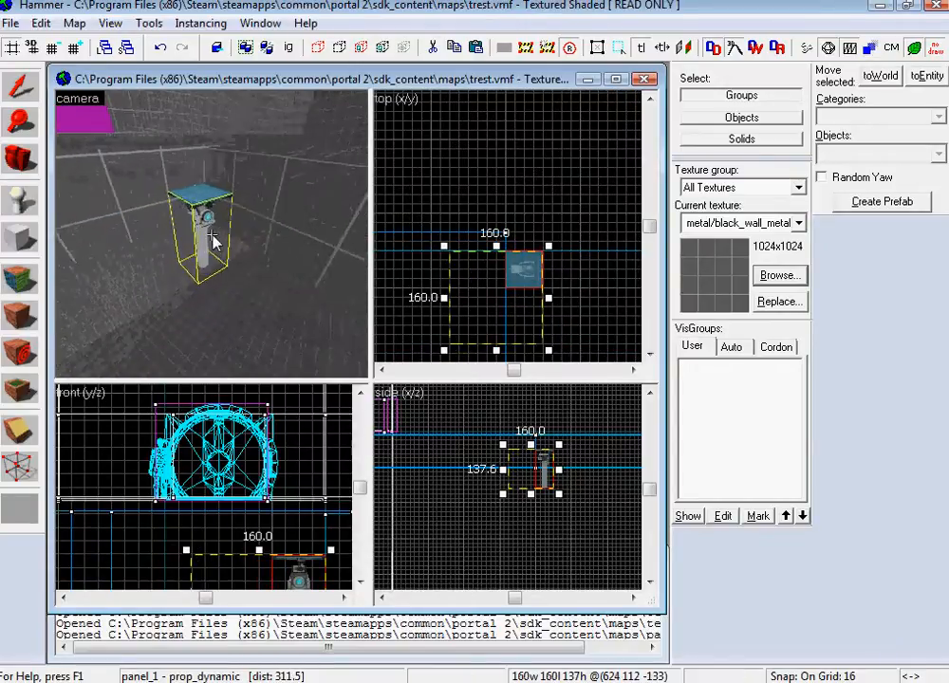
{"action": "key", "text": "w"}
{"action": "key", "text": "z"}
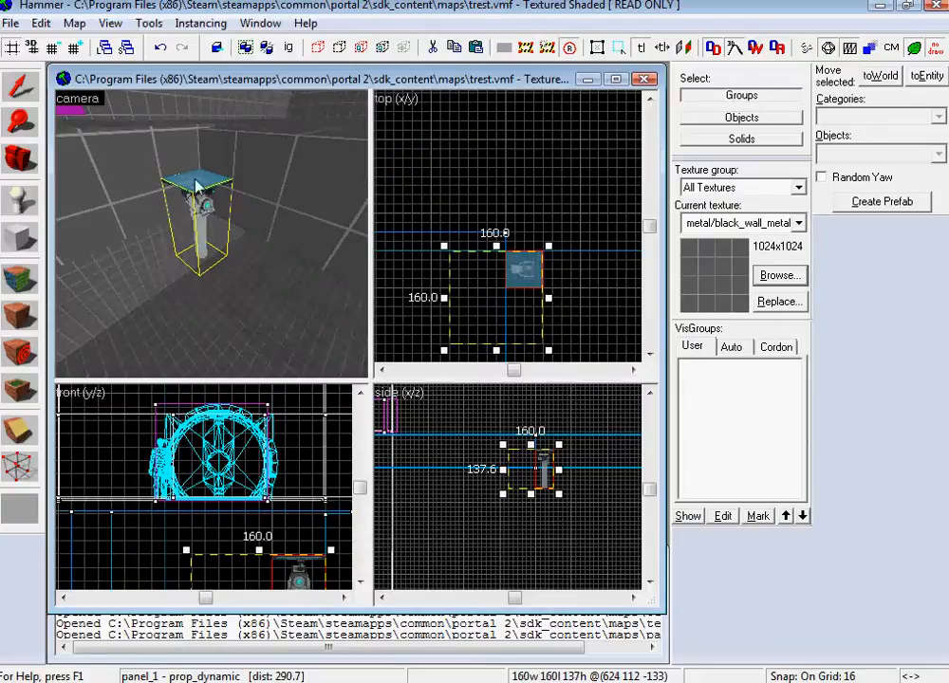
{"action": "double_click", "coordinate": [196, 210]}
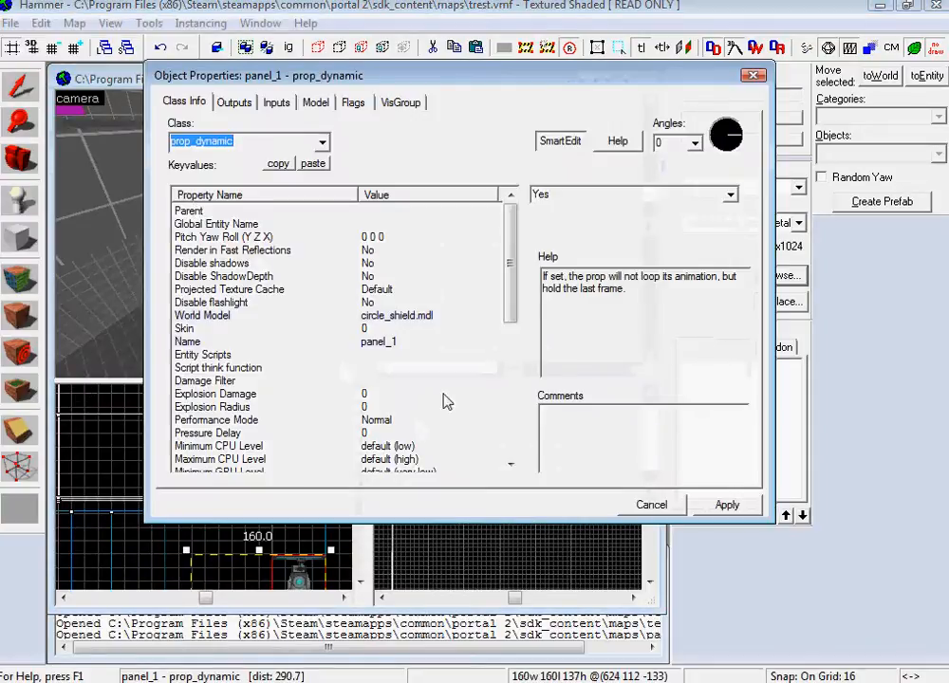
{"action": "left_click_drag", "start_coordinate": [513, 271], "coordinate": [512, 398]}
{"action": "left_click", "coordinate": [415, 342]}
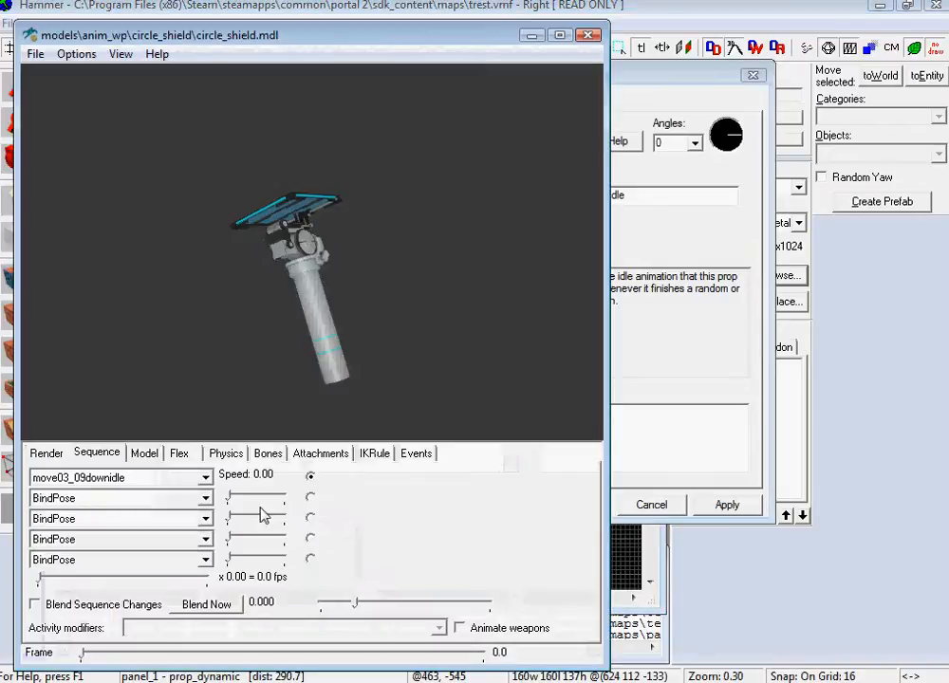
{"action": "left_click", "coordinate": [205, 479]}
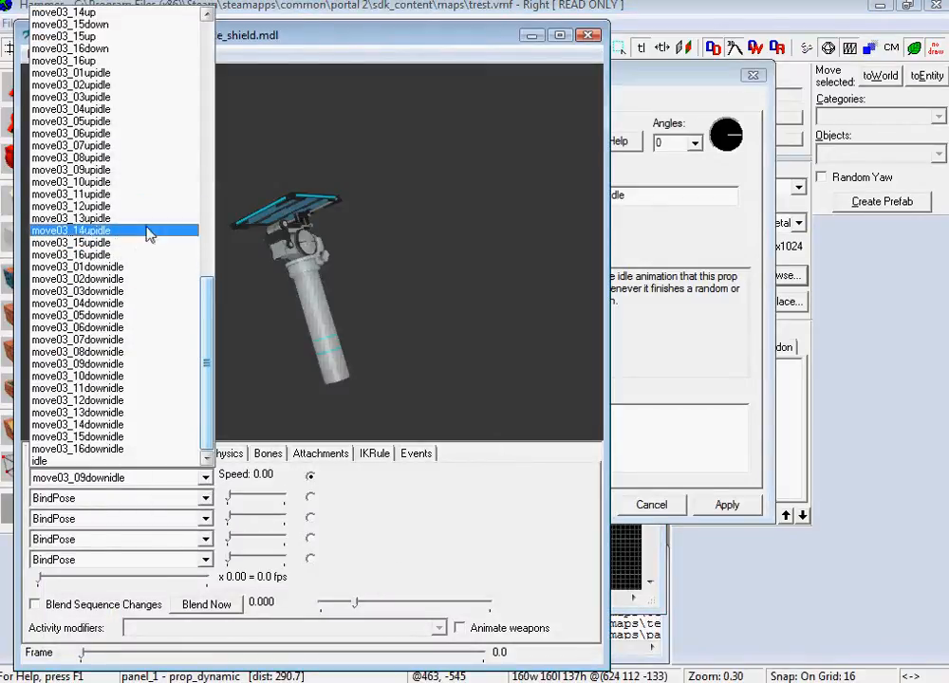
{"action": "left_click", "coordinate": [123, 170]}
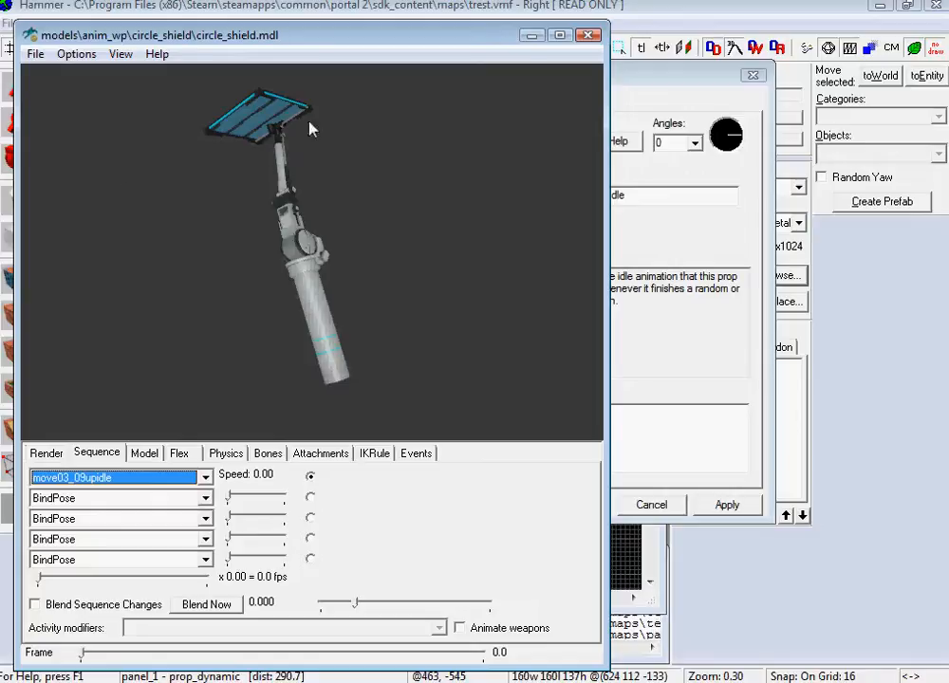
- Return to Hammer, and set and apply move03_09upidle as panel_1's default animation
{"action": "left_click", "coordinate": [664, 76]}
{"action": "left_click", "coordinate": [592, 195]}
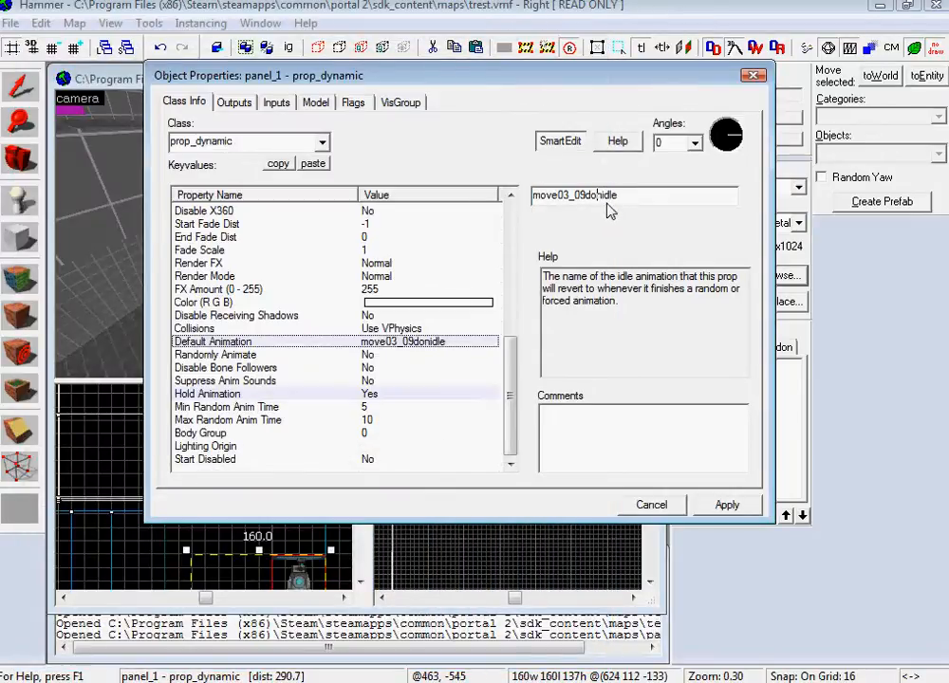
{"action": "type", "text": "up"}
{"action": "left_click", "coordinate": [725, 504]}
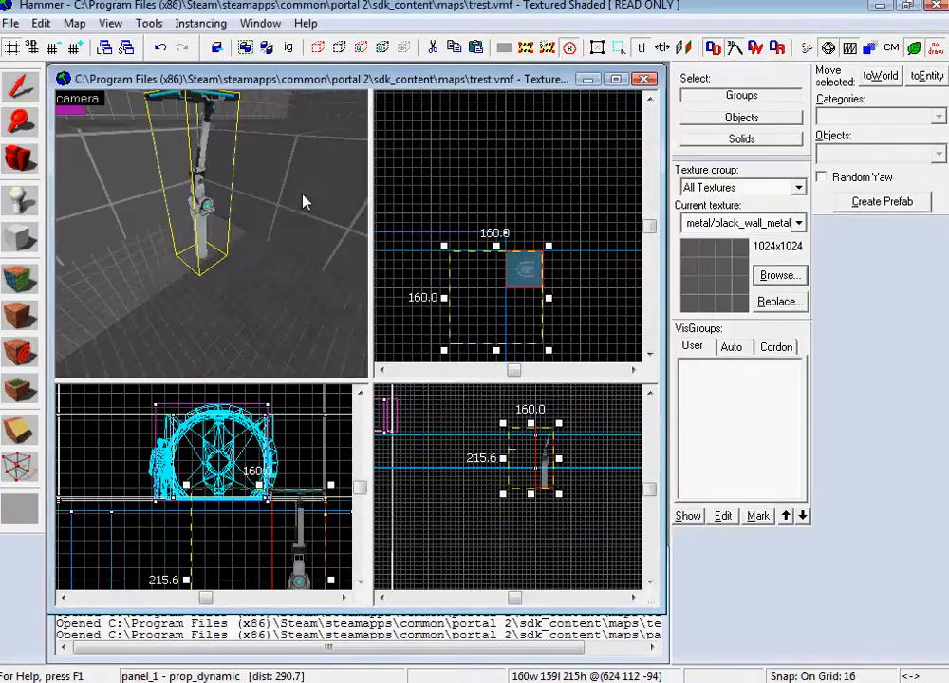
- Lower panel_1 by 32 units in the side view so its raised plate is level with the chamber floor
{"action": "key", "text": "z"}
{"action": "key", "text": "a"}
{"action": "key", "text": "z"}
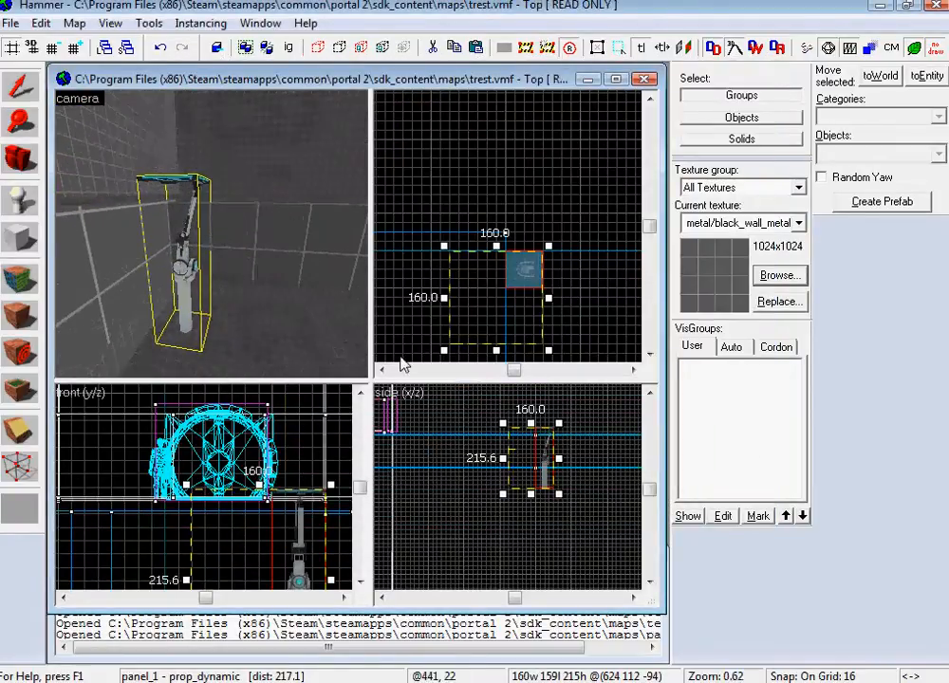
{"action": "left_click", "coordinate": [545, 462]}
{"action": "left_click_drag", "start_coordinate": [543, 463], "coordinate": [542, 462]}
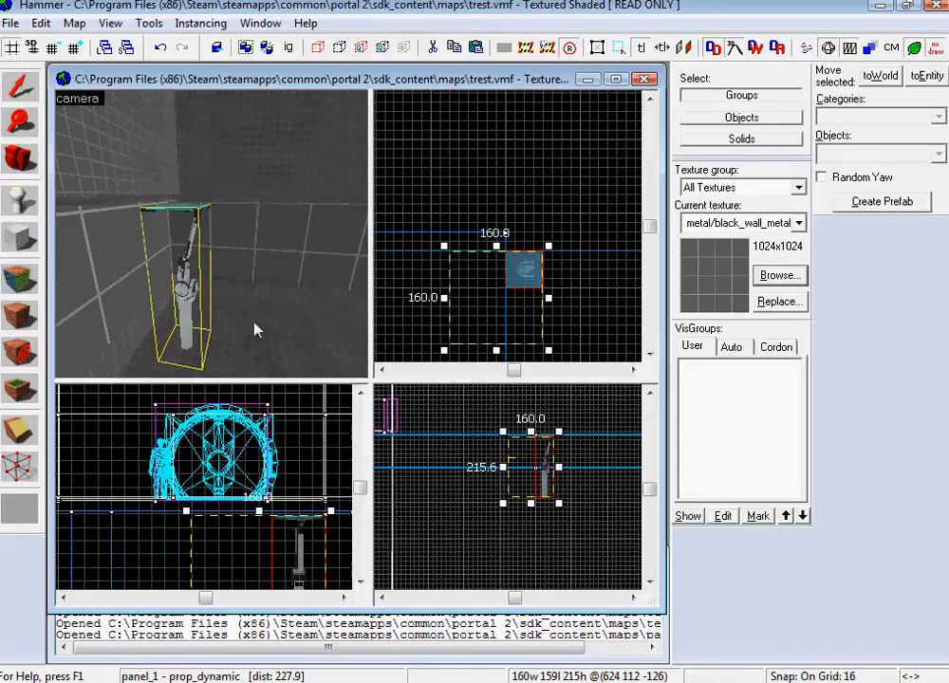
{"action": "key", "text": "z"}
{"action": "key", "text": "w"}
{"action": "key", "text": "s"}
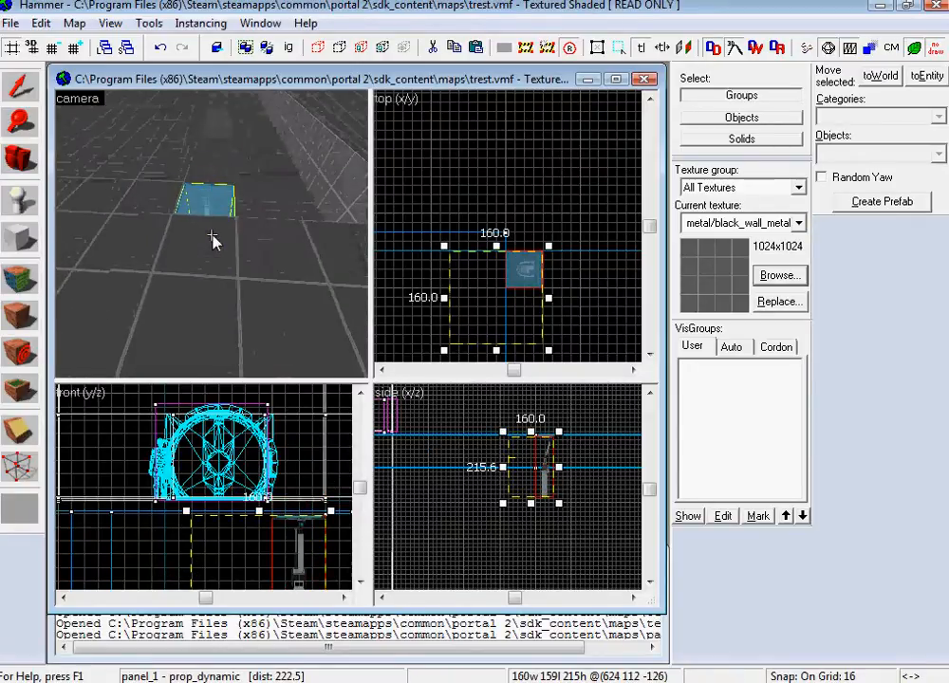
{"action": "key", "text": "z"}
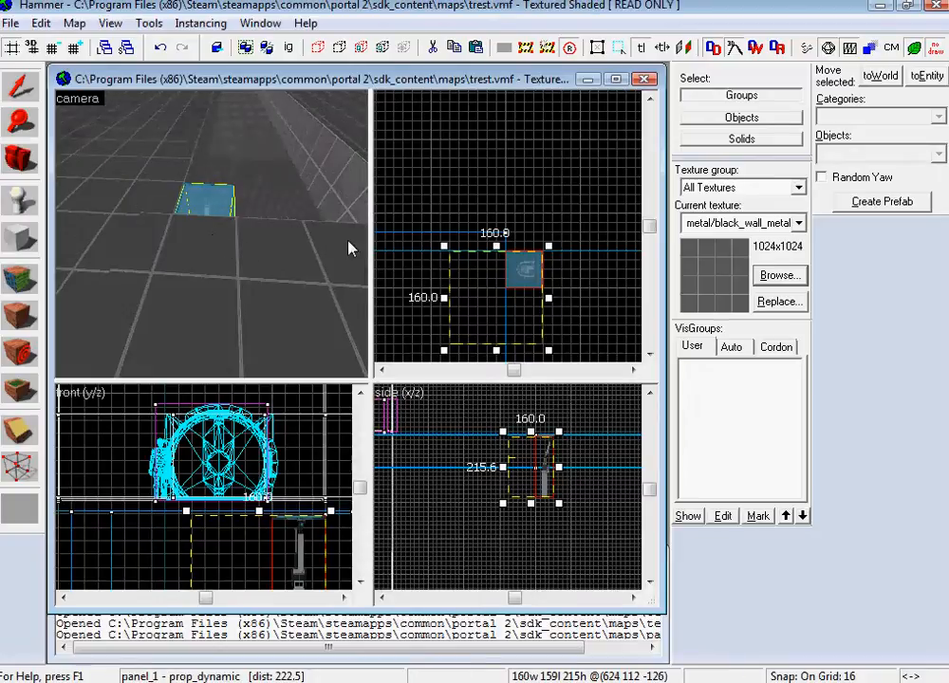
- Set panel_1's default animation back to move03_09downidle and apply it
{"action": "key", "text": "alt+Return"}
{"action": "left_click_drag", "start_coordinate": [513, 296], "coordinate": [512, 360]}
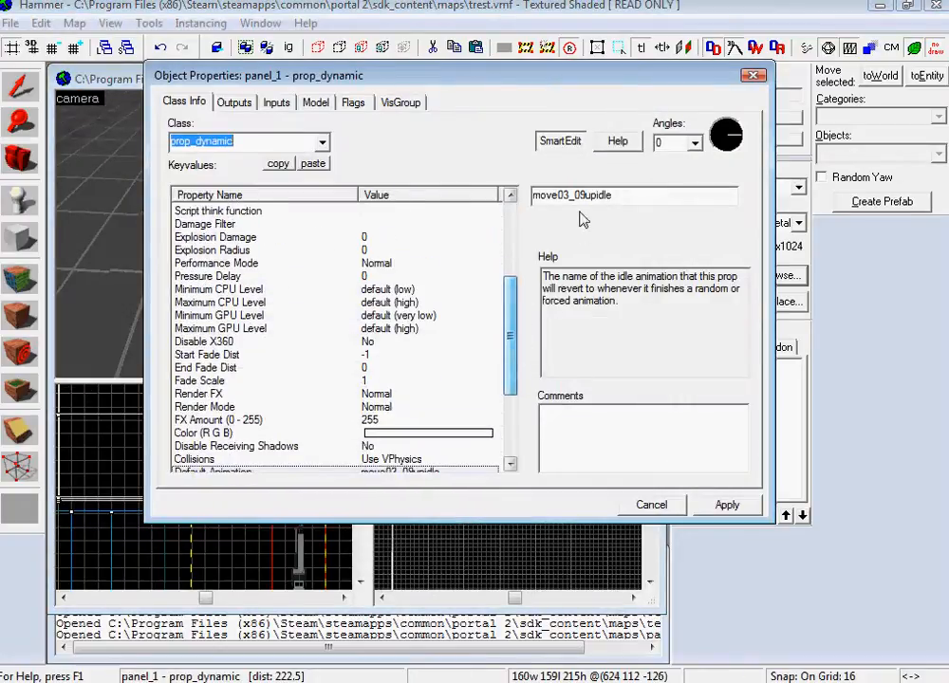
{"action": "left_click", "coordinate": [587, 196]}
{"action": "key", "text": "Delete"}
{"action": "key", "text": "Delete"}
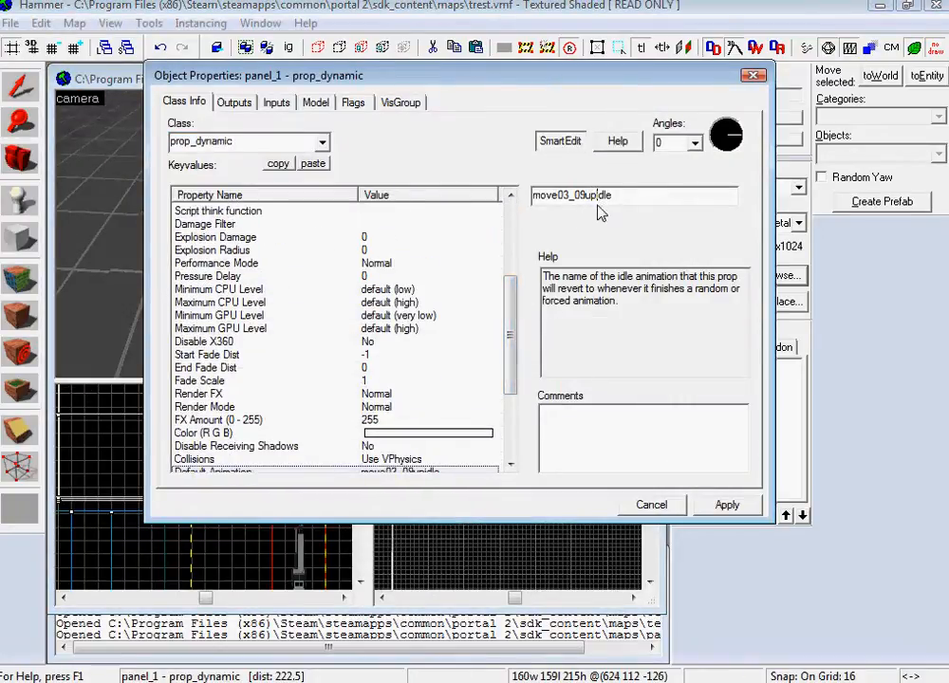
{"action": "type", "text": "down"}
{"action": "left_click", "coordinate": [720, 508]}
{"action": "left_click", "coordinate": [660, 503]}
- Place a new info_player_start entity on the chamber floor near the panel's gap
{"action": "key", "text": "z"}
{"action": "key", "text": "s"}
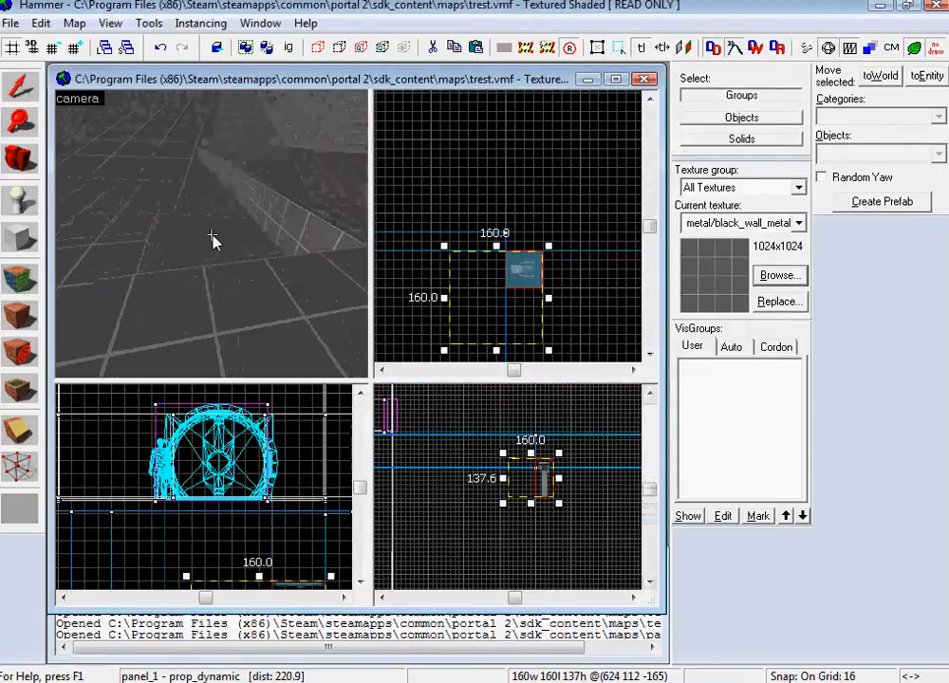
{"action": "key", "text": "s"}
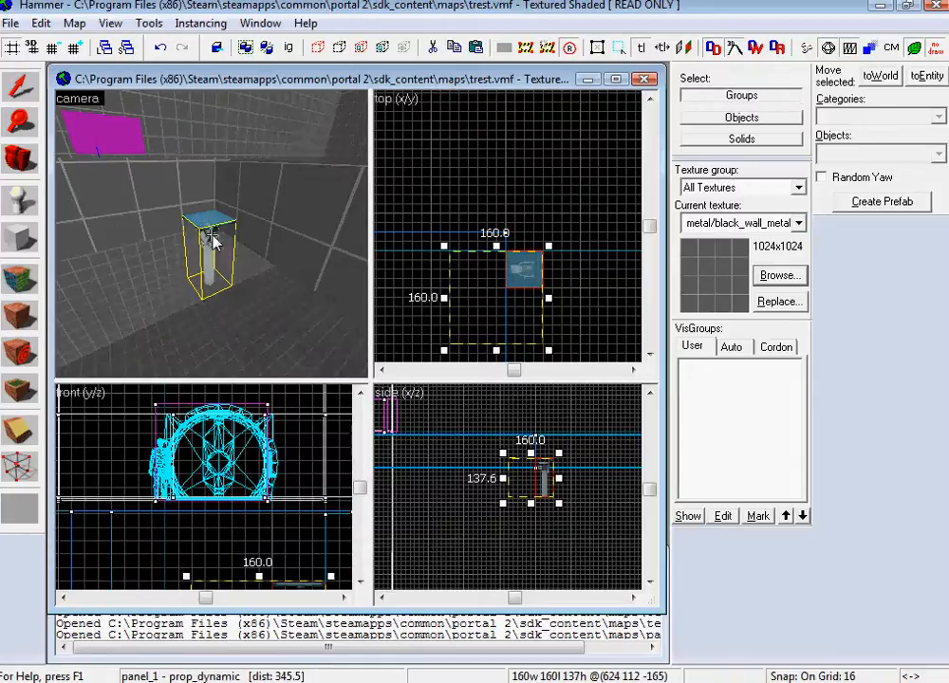
{"action": "key", "text": "z"}
{"action": "key", "text": "w"}
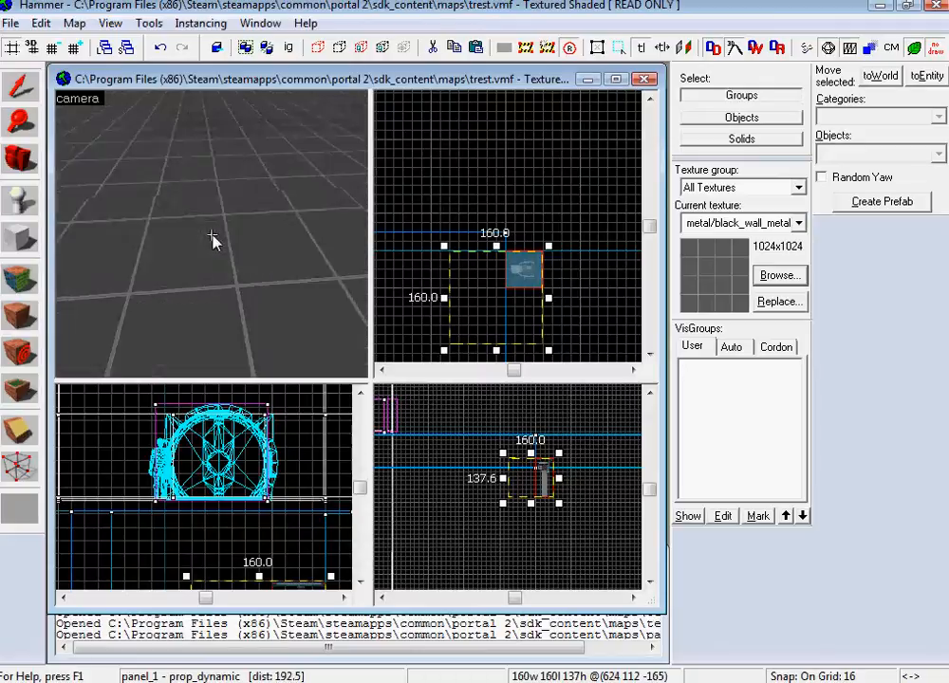
{"action": "left_click", "coordinate": [10, 195]}
{"action": "left_click", "coordinate": [230, 259]}
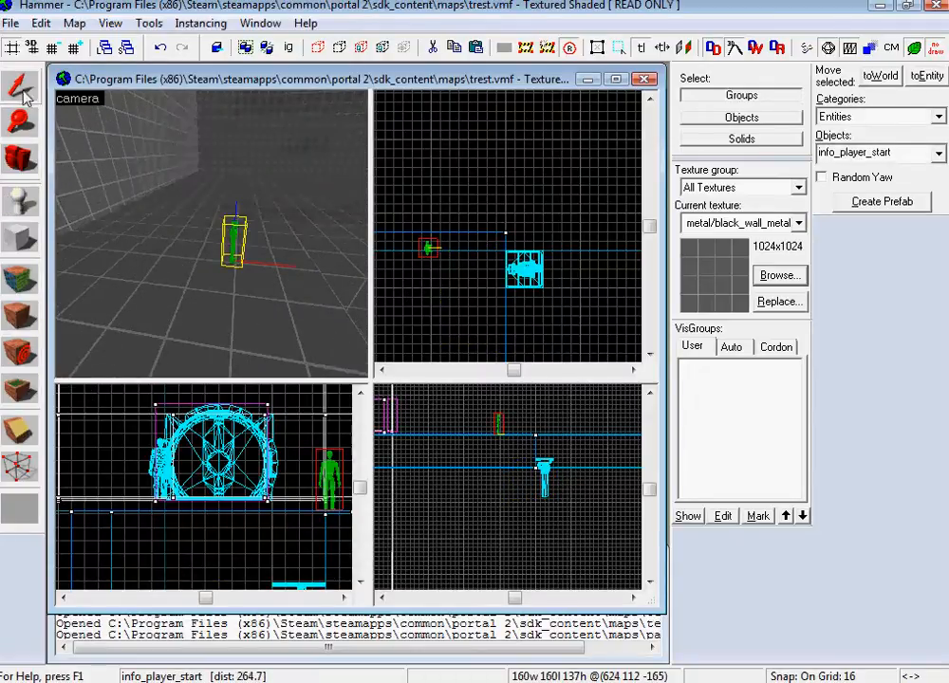
- Change the newly placed entity's class to logic_relay and apply it
{"action": "left_click", "coordinate": [21, 90]}
{"action": "double_click", "coordinate": [234, 244]}
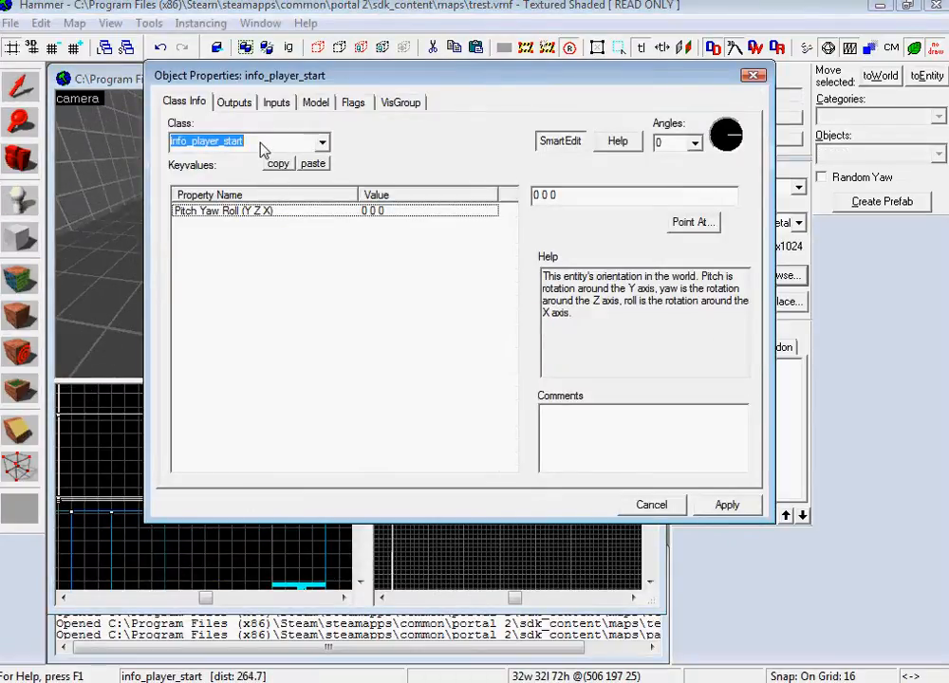
{"action": "type", "text": "logic"}
{"action": "type", "text": "_re"}
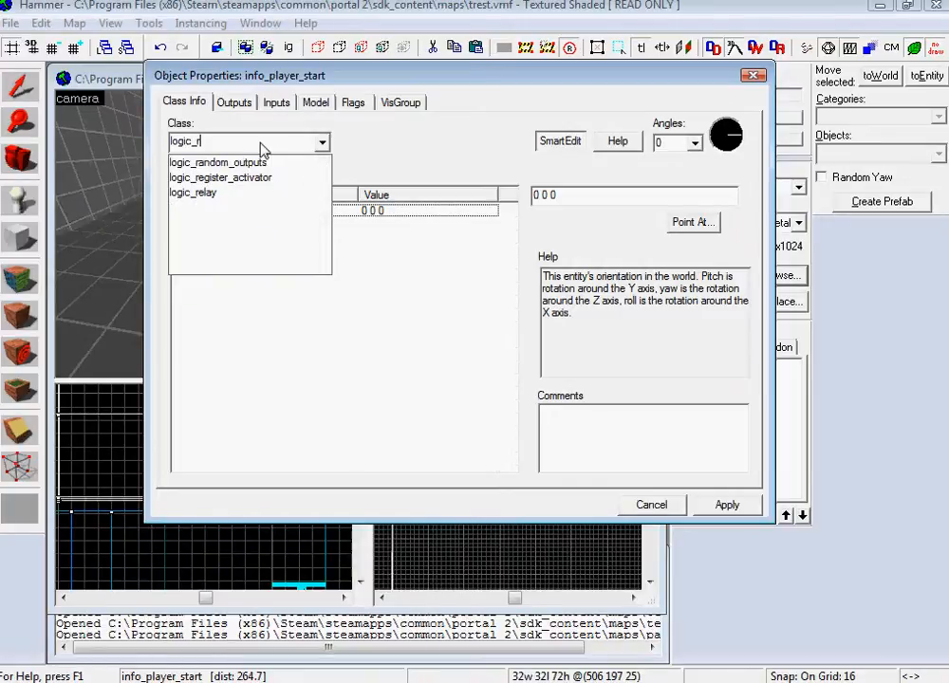
{"action": "left_click", "coordinate": [219, 181]}
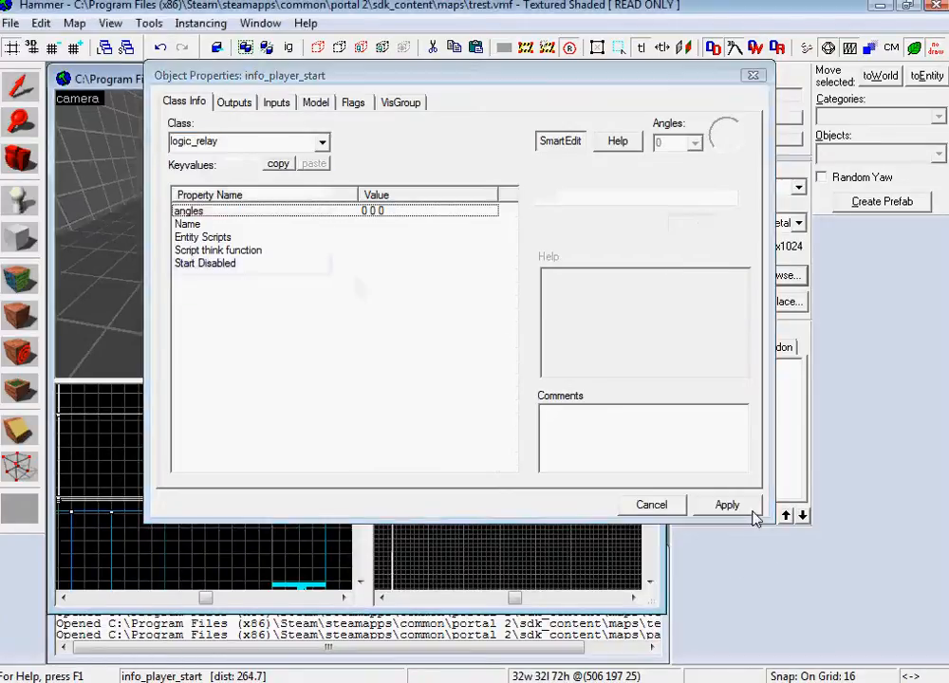
{"action": "left_click", "coordinate": [732, 506]}
{"action": "left_click", "coordinate": [650, 504]}
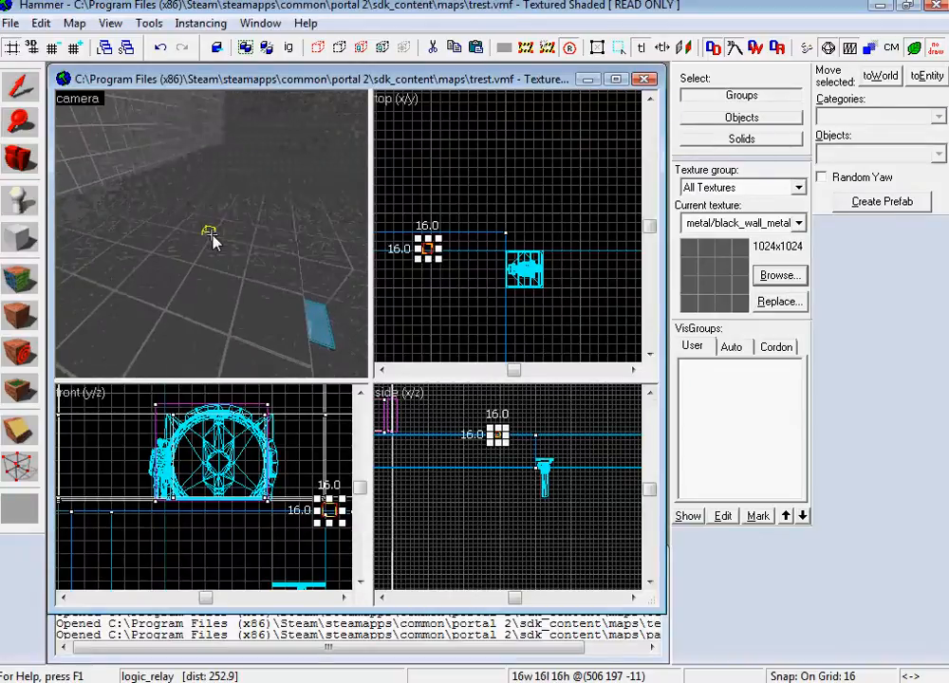
- Name the relay entity logic_relay and apply the change
{"action": "double_click", "coordinate": [211, 240]}
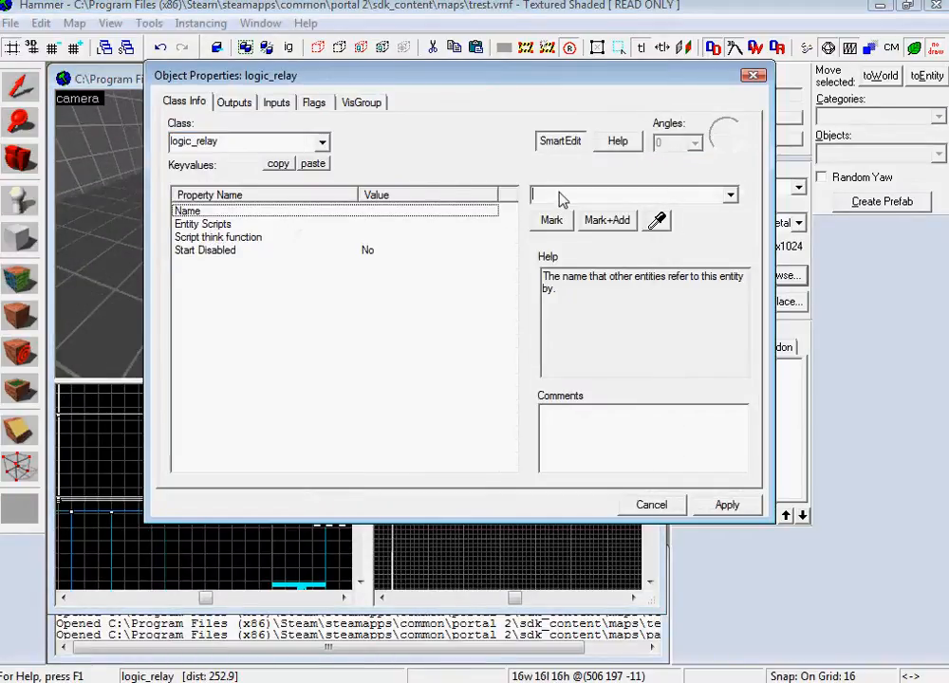
{"action": "type", "text": "logic_relay"}
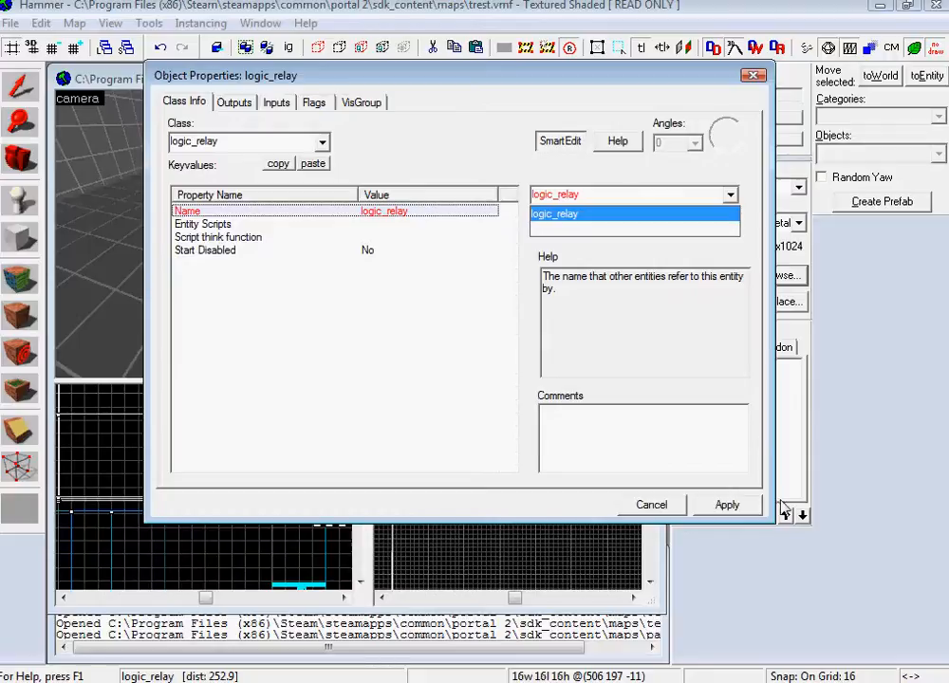
{"action": "left_click", "coordinate": [555, 213]}
{"action": "left_click", "coordinate": [727, 505]}
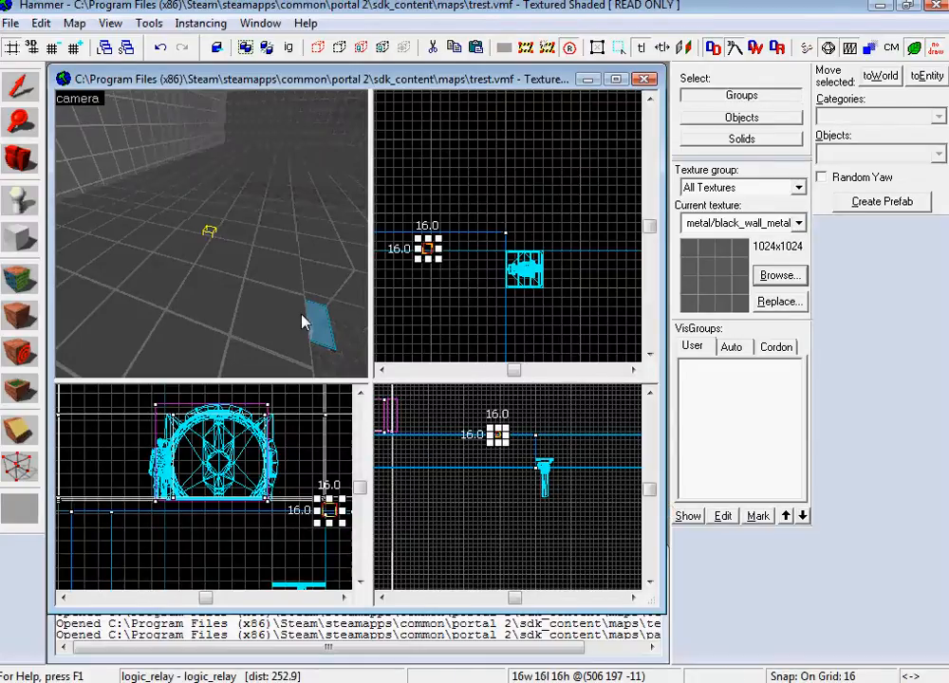
- Add an OnTrigger output to the logic_relay entity that targets panel_1 via the SetAnimation input
{"action": "double_click", "coordinate": [211, 237]}
{"action": "left_click", "coordinate": [233, 101]}
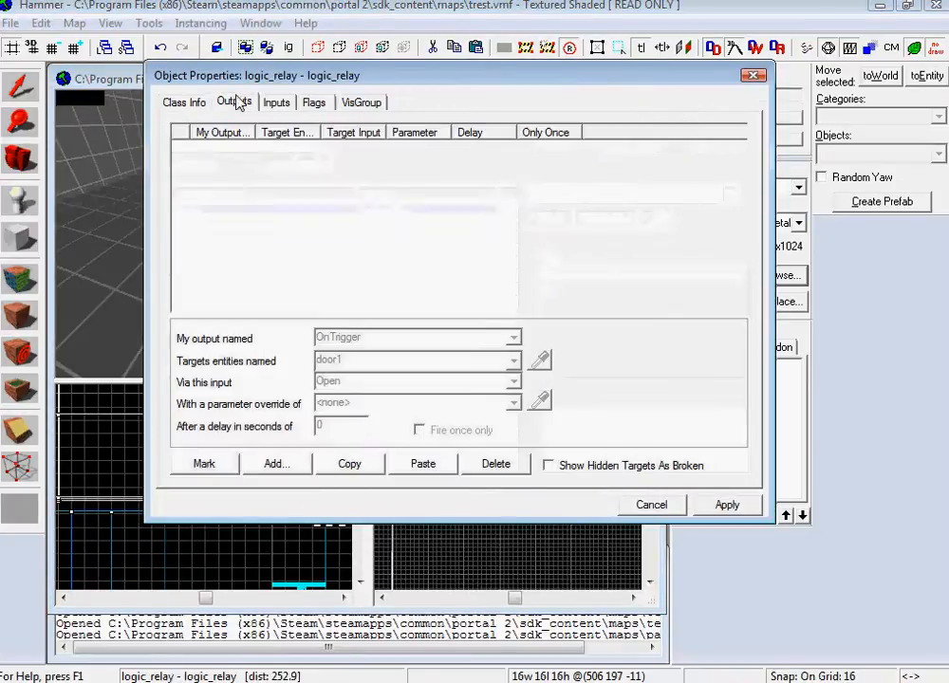
{"action": "left_click", "coordinate": [276, 463]}
{"action": "left_click", "coordinate": [513, 338]}
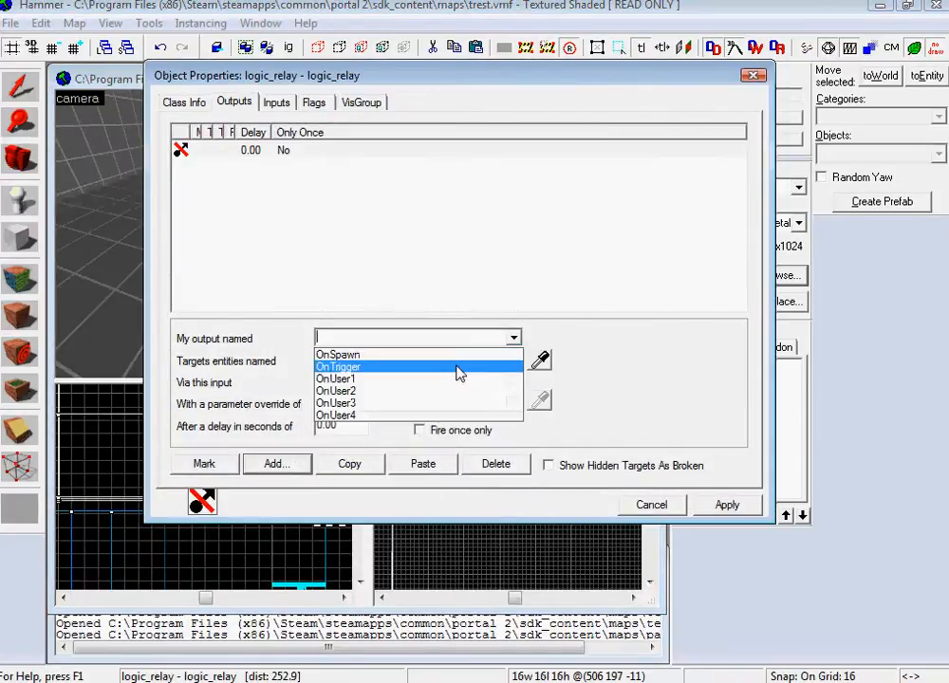
{"action": "left_click", "coordinate": [457, 368]}
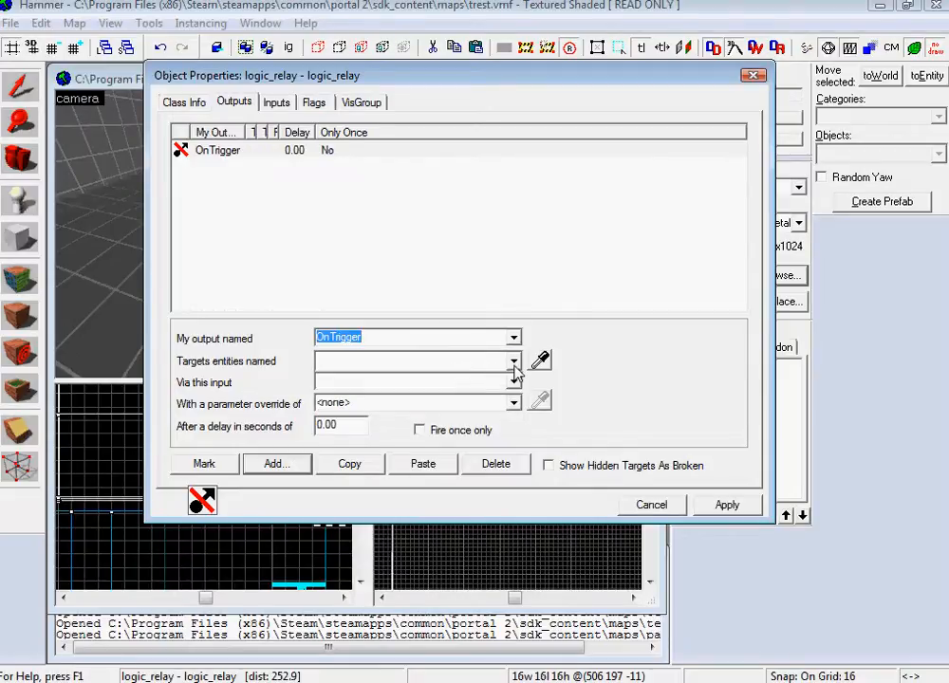
{"action": "left_click", "coordinate": [513, 361]}
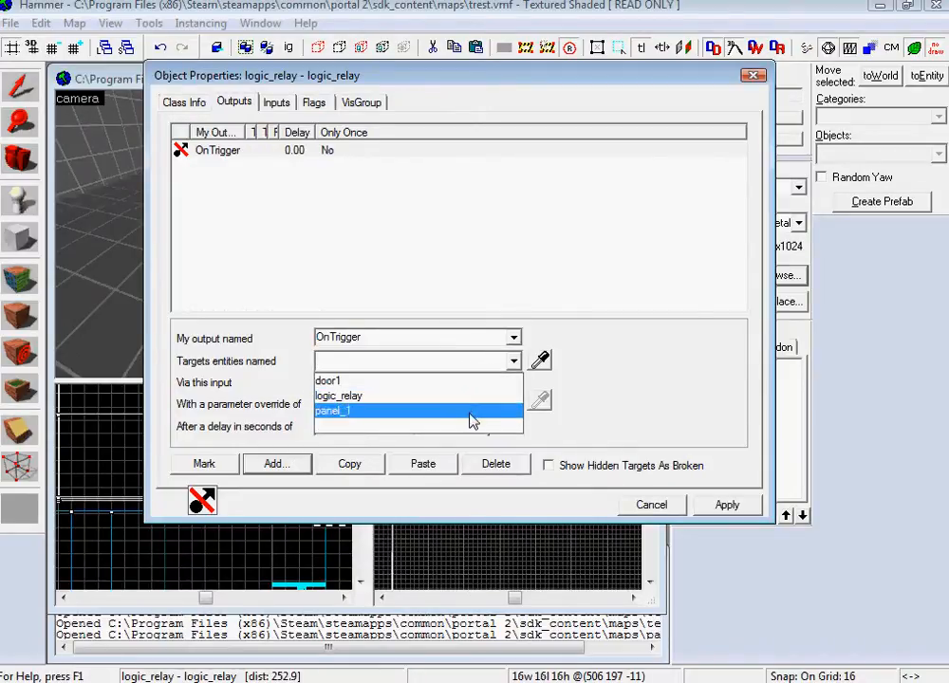
{"action": "left_click", "coordinate": [470, 418]}
{"action": "type", "text": "SetAnimation"}
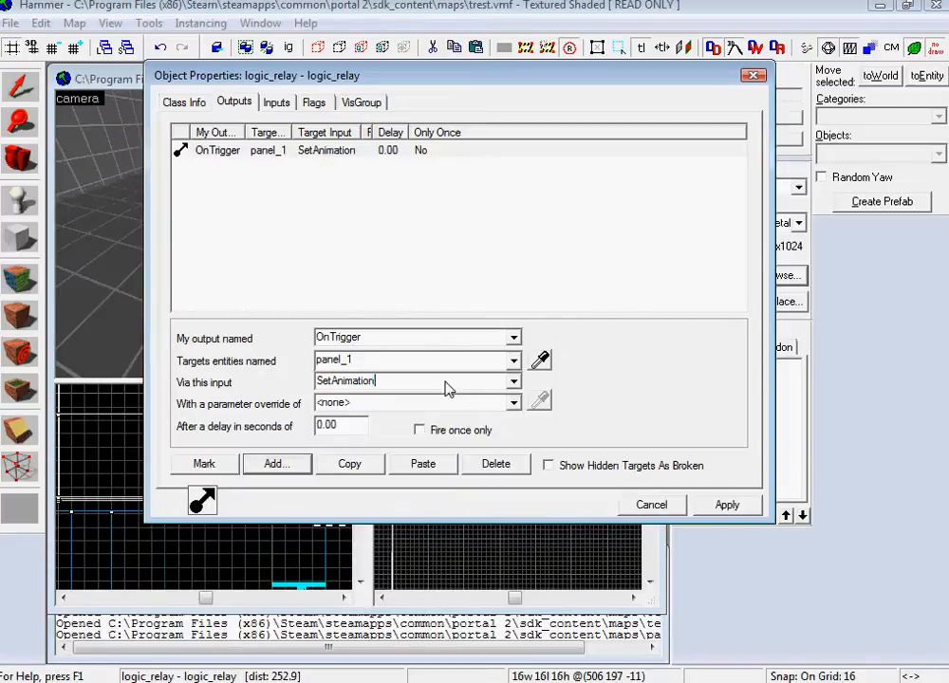
- Set the relay output's parameter override to move03_09up, then apply and close the relay's properties
{"action": "left_click", "coordinate": [474, 682]}
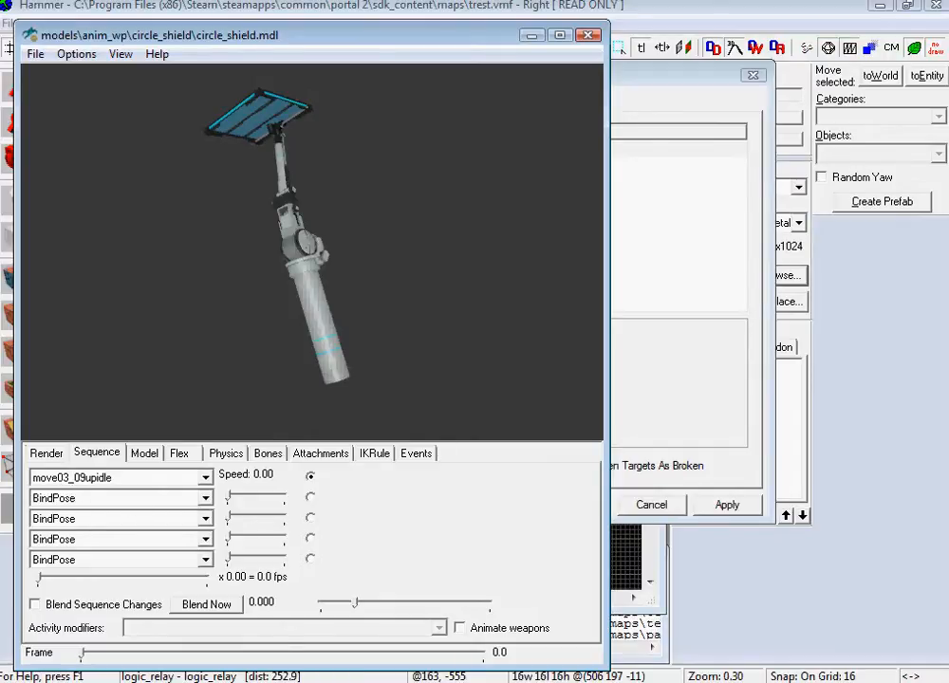
{"action": "key", "text": "alt+Tab"}
{"action": "left_click", "coordinate": [365, 402]}
{"action": "type", "text": "move03"}
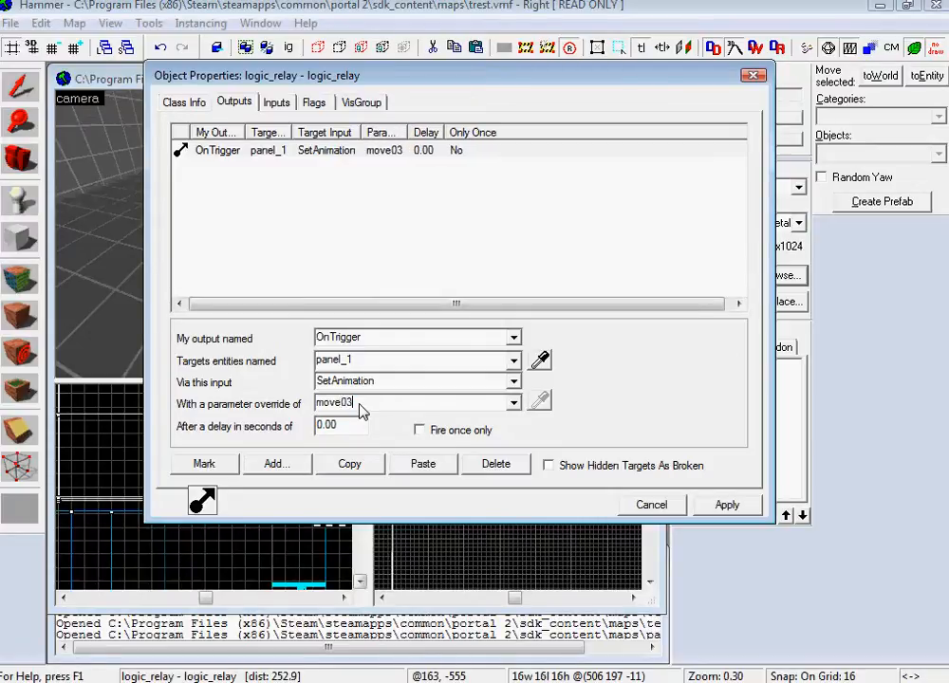
{"action": "type", "text": "_09up"}
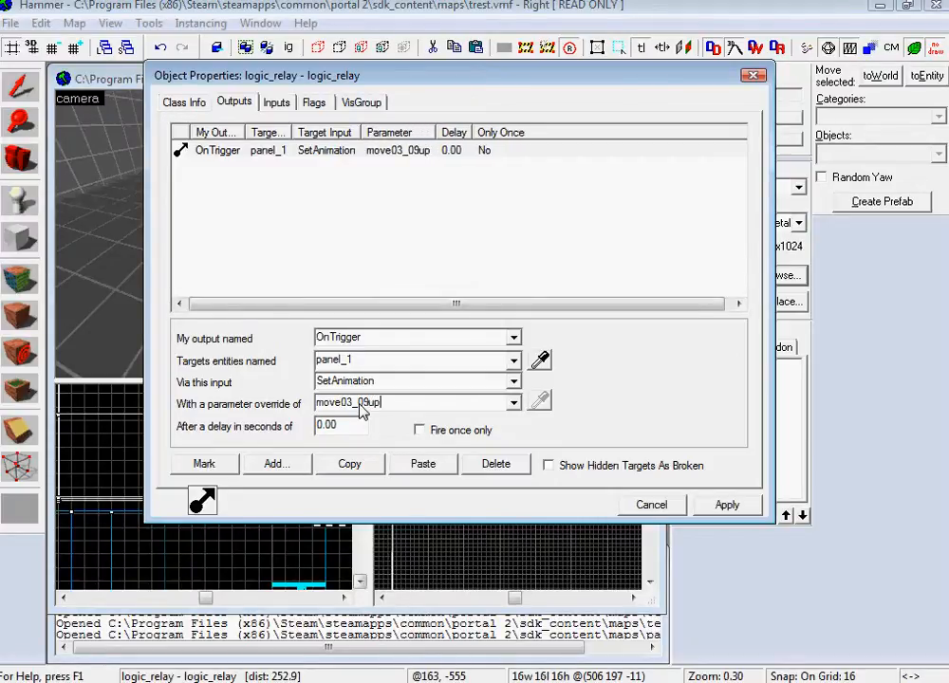
{"action": "left_click", "coordinate": [727, 505]}
{"action": "left_click", "coordinate": [668, 522]}
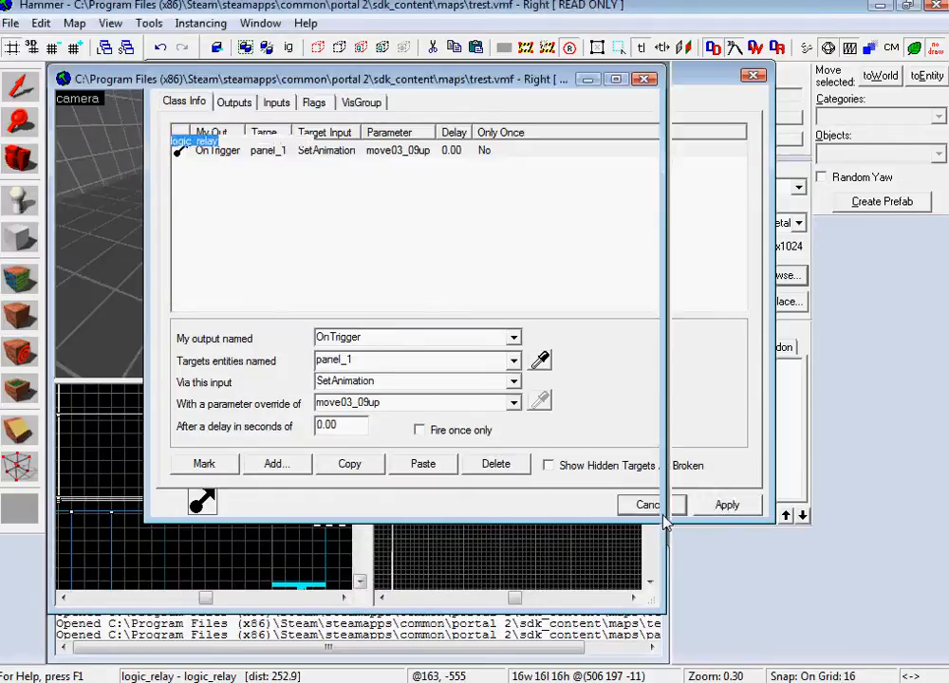
- Add a new blank output to the trigger_once brush at the door
{"action": "key", "text": "d"}
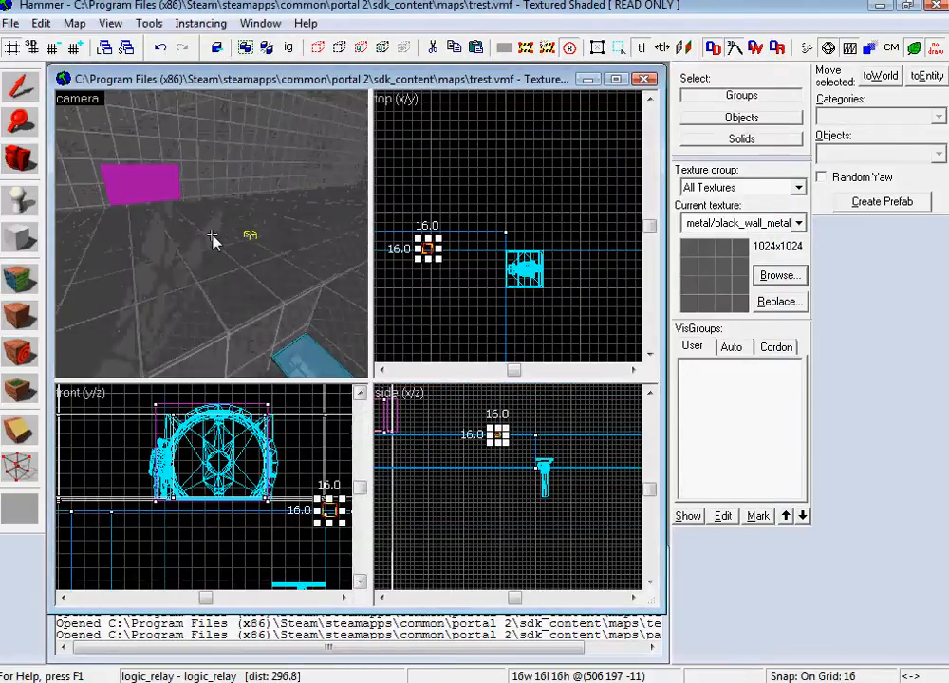
{"action": "key", "text": "w"}
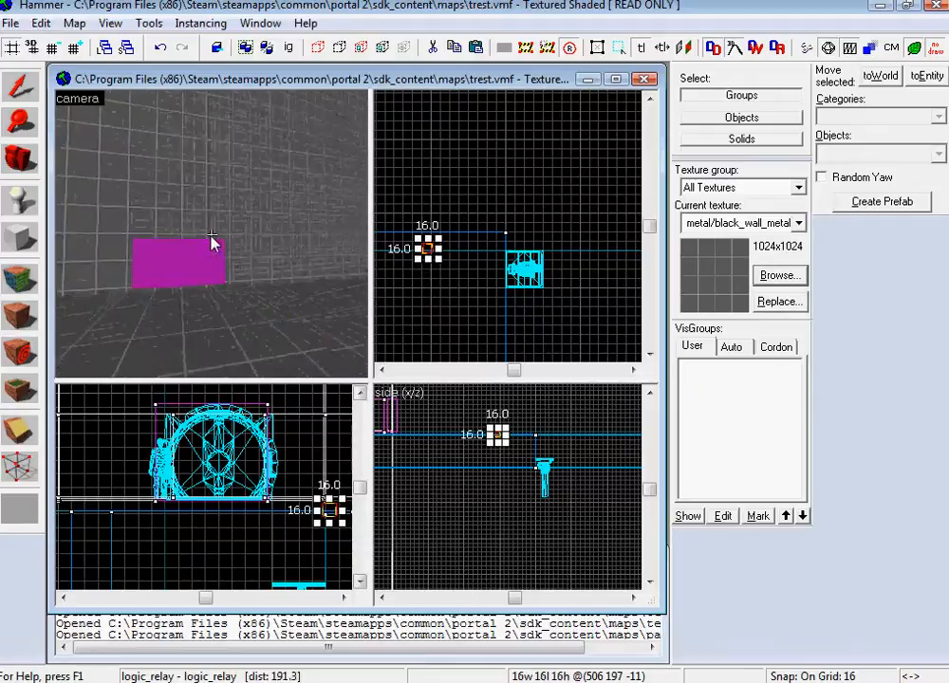
{"action": "key", "text": "w"}
{"action": "double_click", "coordinate": [191, 220]}
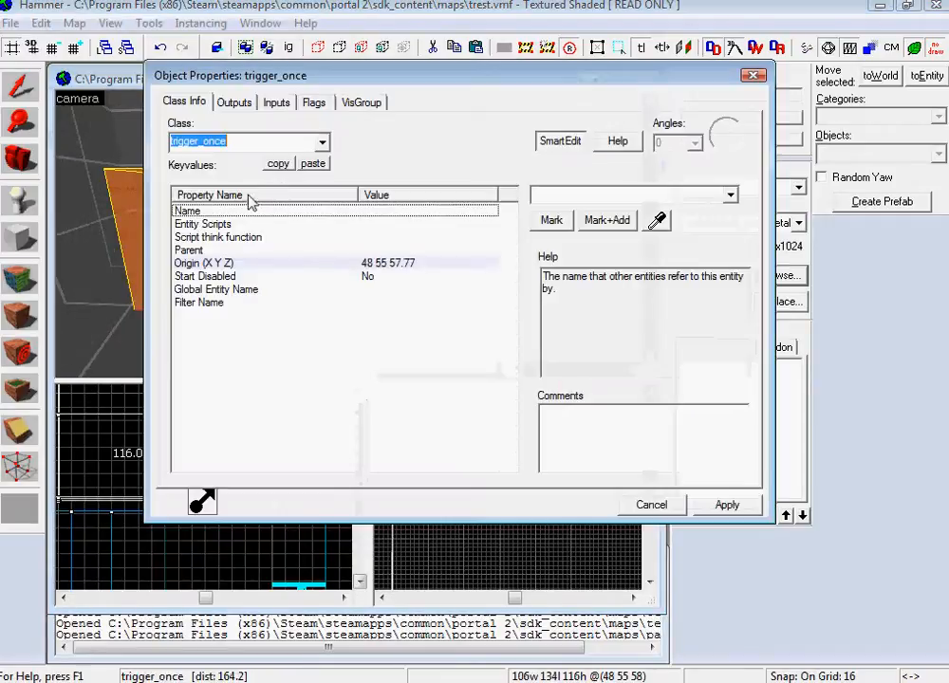
{"action": "left_click", "coordinate": [233, 101]}
{"action": "left_click", "coordinate": [276, 463]}
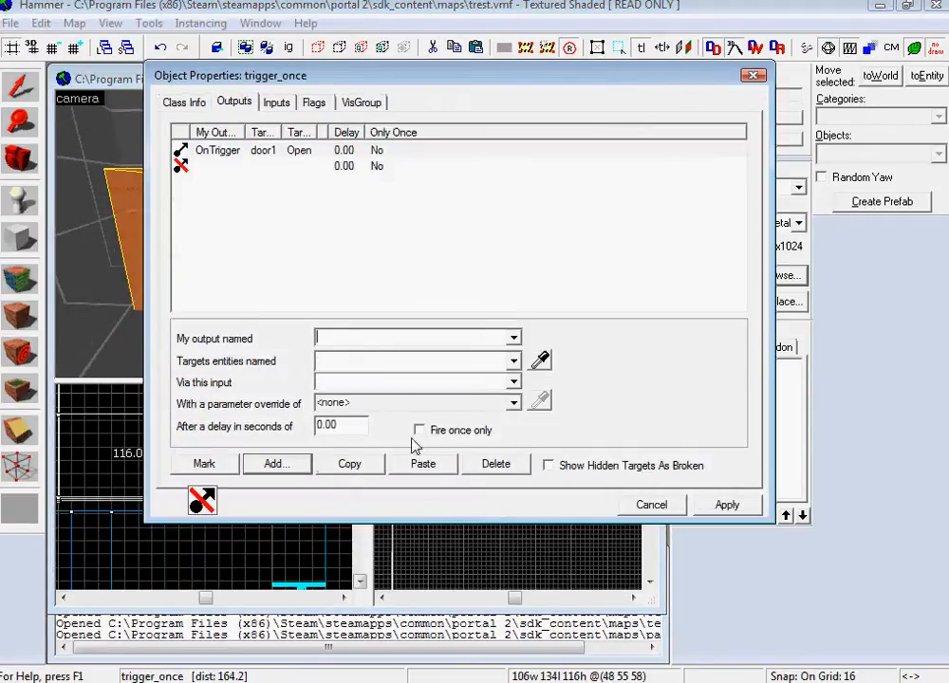
- Configure the trigger's new output as OnTrigger targeting logic_relay via the Toggle input
{"action": "left_click", "coordinate": [513, 338]}
{"action": "left_click", "coordinate": [427, 368]}
{"action": "left_click", "coordinate": [513, 361]}
{"action": "left_click", "coordinate": [465, 397]}
{"action": "left_click", "coordinate": [513, 382]}
{"action": "left_click", "coordinate": [503, 383]}
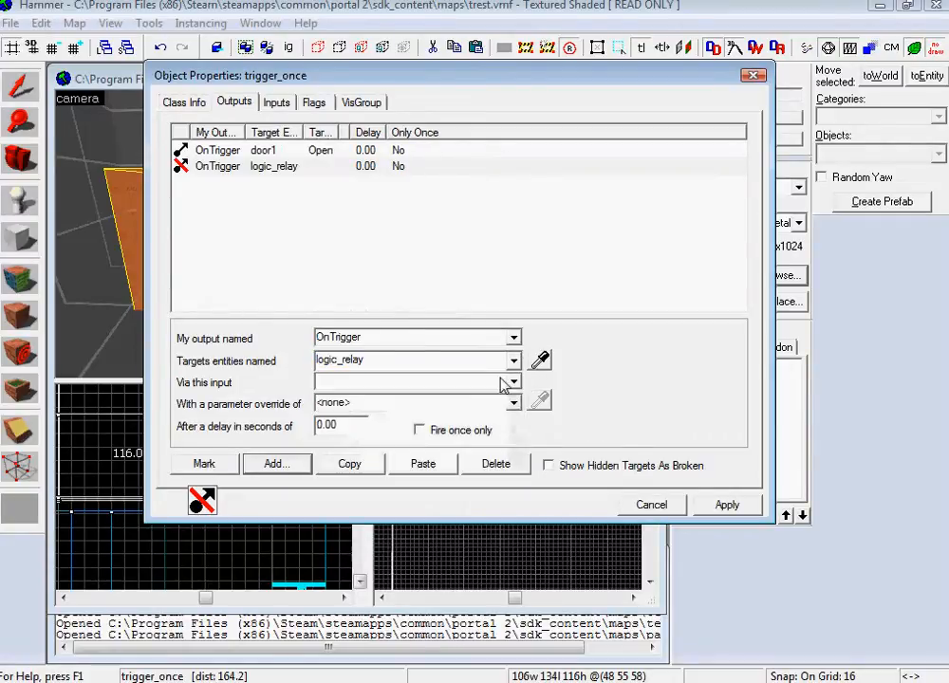
{"action": "type", "text": "Toggle"}
{"action": "key", "text": "Return"}
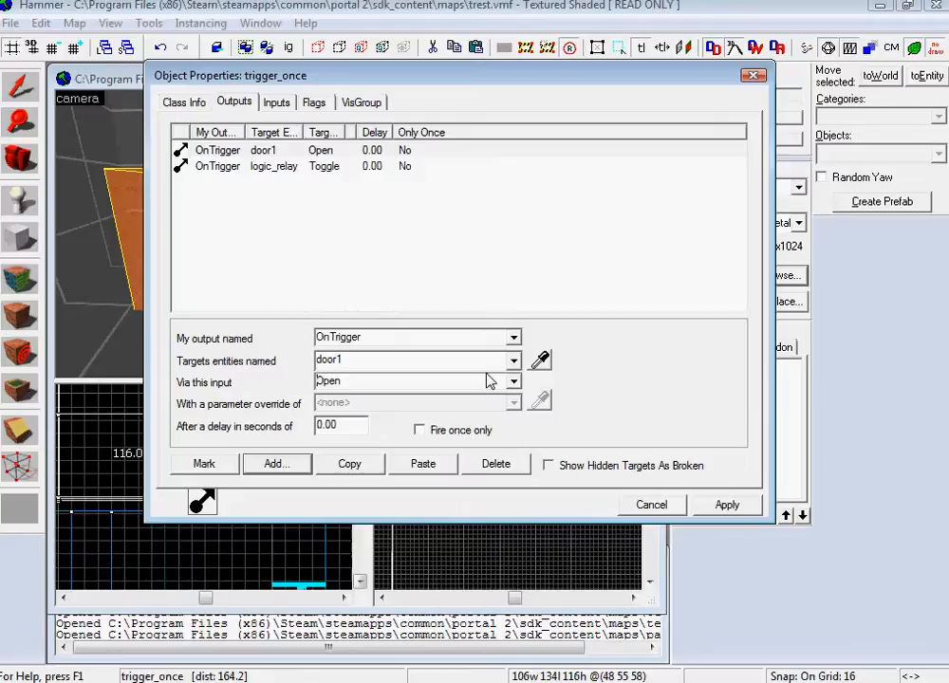
- Change the input of the trigger's logic_relay output to Trigger, then apply and close the properties
{"action": "left_click", "coordinate": [312, 167]}
{"action": "left_click", "coordinate": [339, 385]}
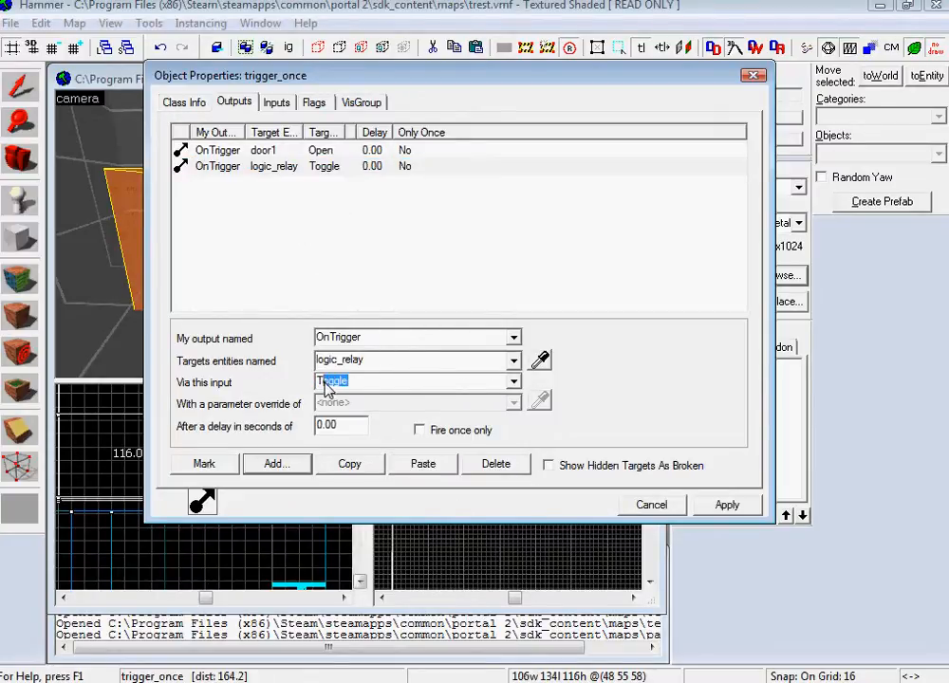
{"action": "type", "text": "tri"}
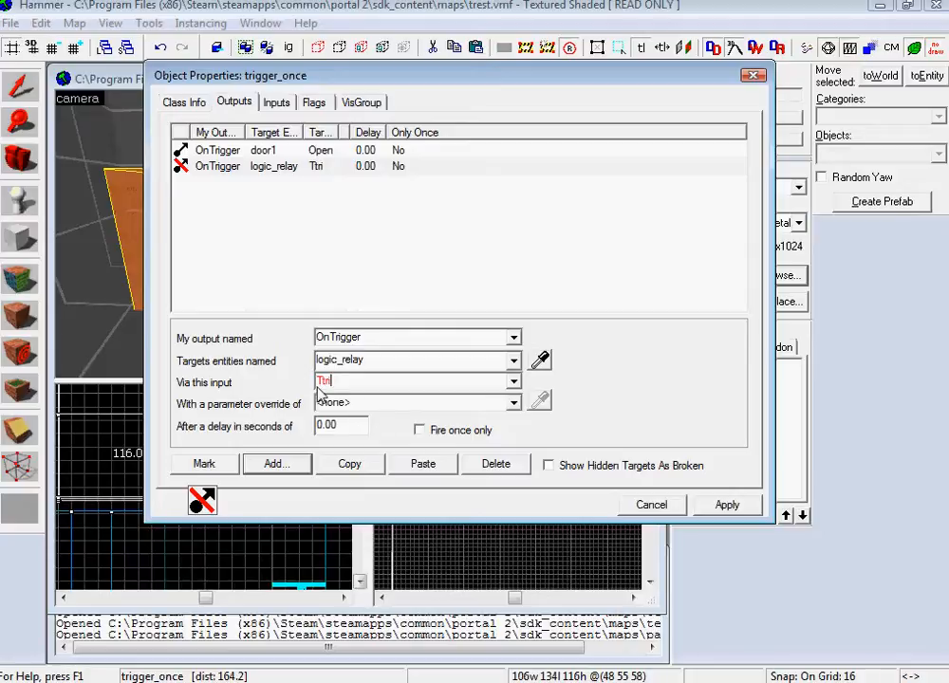
{"action": "type", "text": "Tre"}
{"action": "key", "text": "BackSpace"}
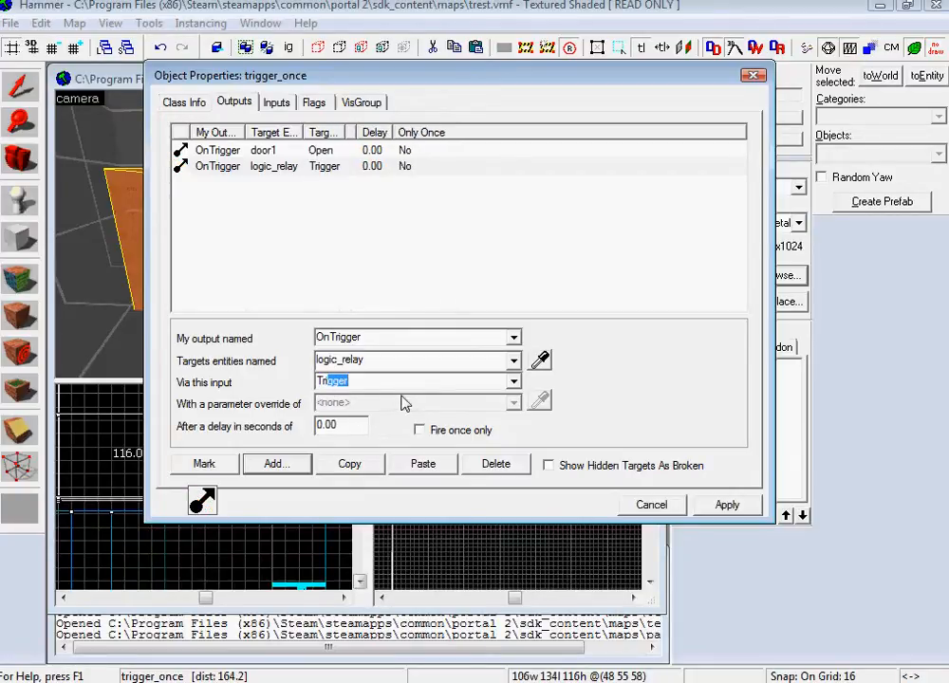
{"action": "left_click", "coordinate": [727, 505]}
{"action": "key", "text": "Escape"}
- Place a new info_player_start entity high up in the start room, above the existing player start
{"action": "key", "text": "z"}
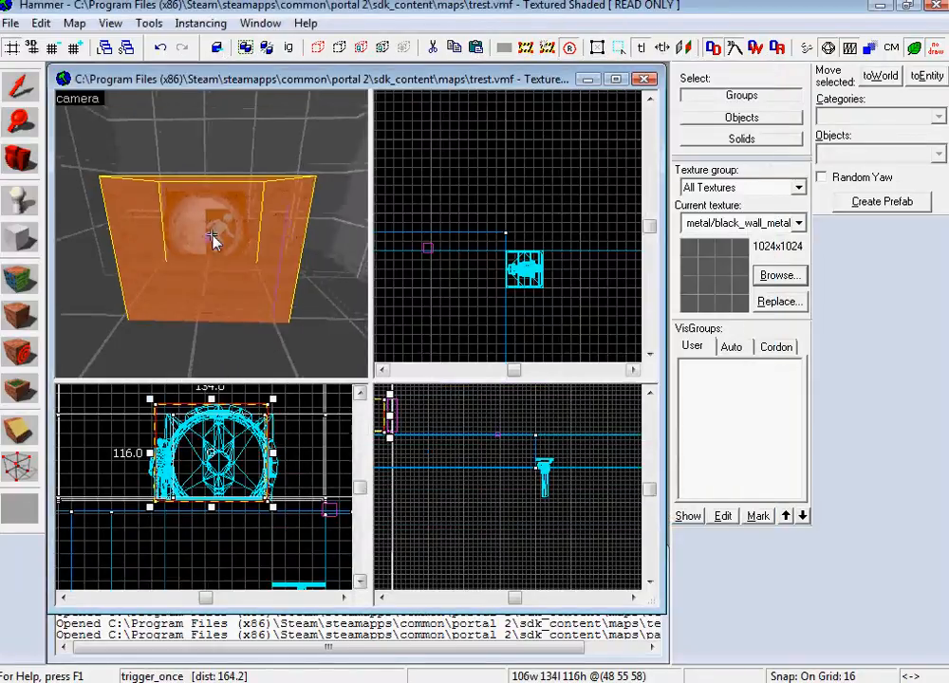
{"action": "key", "text": "w"}
{"action": "key", "text": "w"}
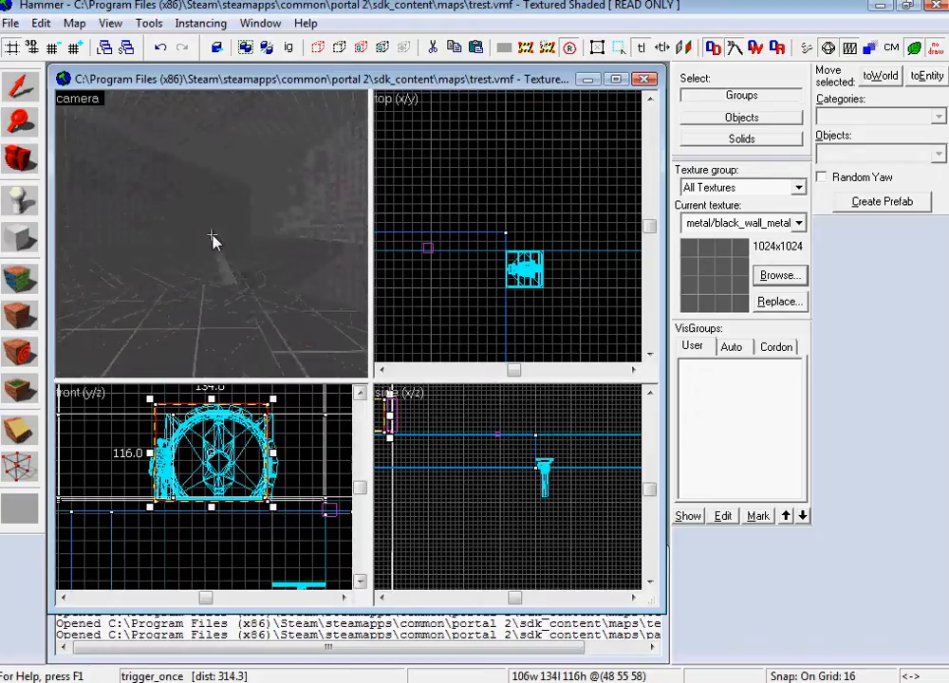
{"action": "key", "text": "s"}
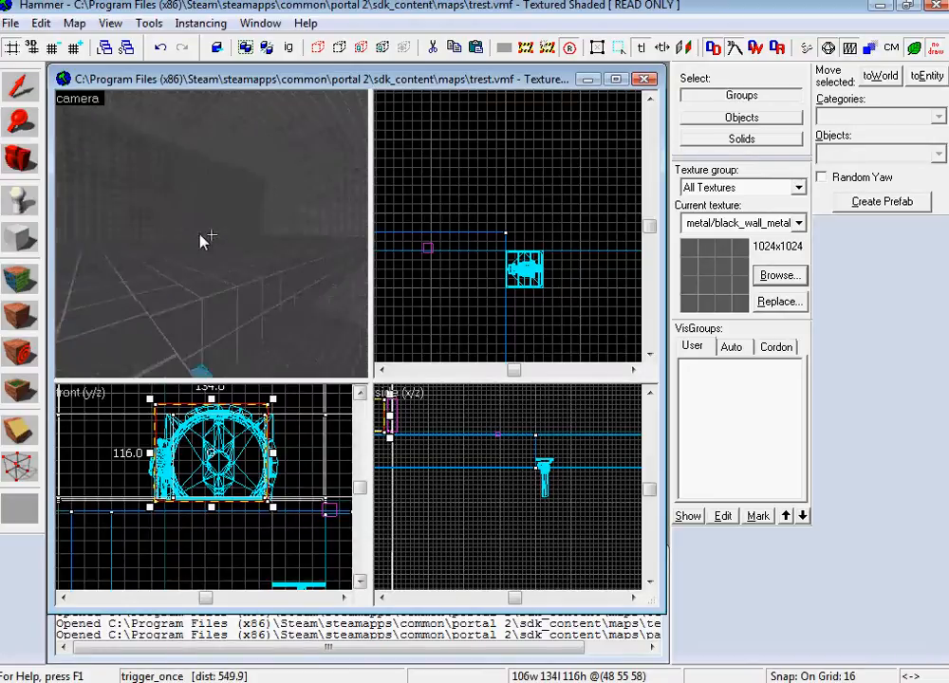
{"action": "key", "text": "w"}
{"action": "key", "text": "s"}
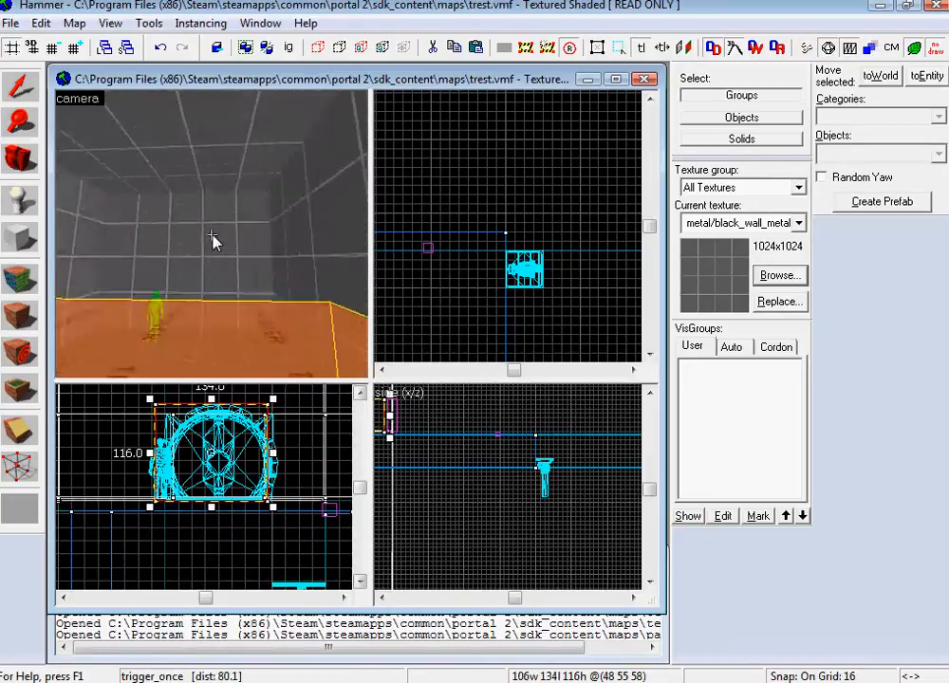
{"action": "key", "text": "z"}
{"action": "left_click", "coordinate": [152, 140]}
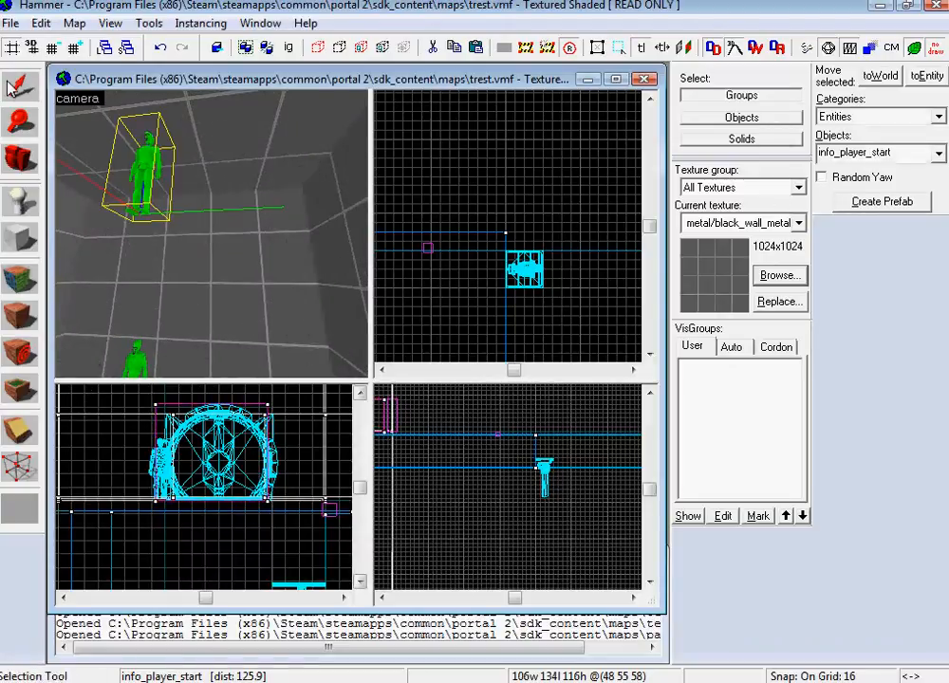
- Change the class of the new upper info_player_start entity to light_spot and apply it
{"action": "double_click", "coordinate": [144, 179]}
{"action": "double_click", "coordinate": [218, 142]}
{"action": "type", "text": "ligh"}
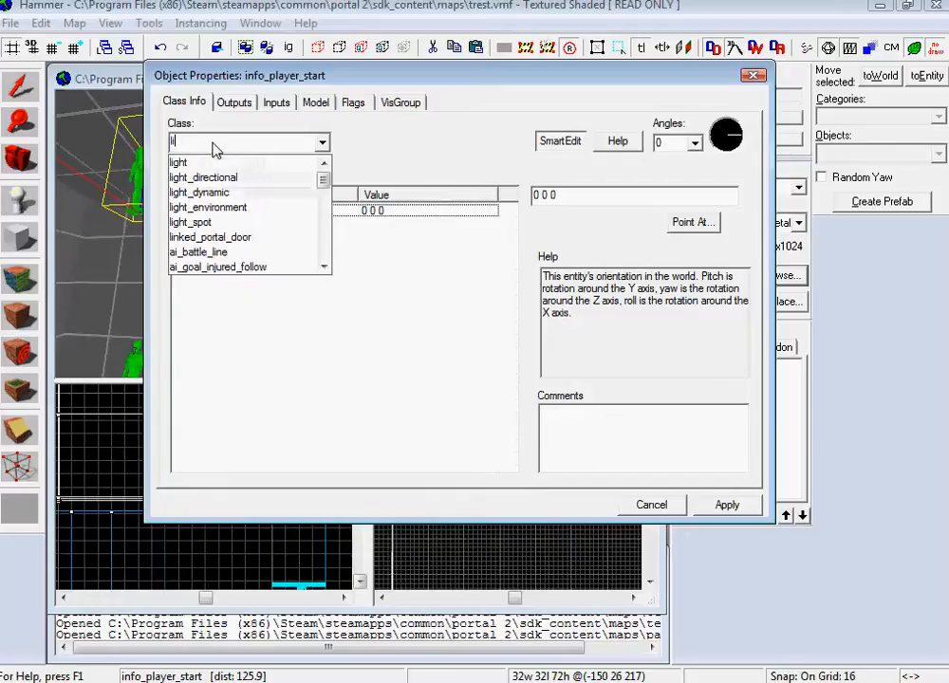
{"action": "left_click", "coordinate": [222, 223]}
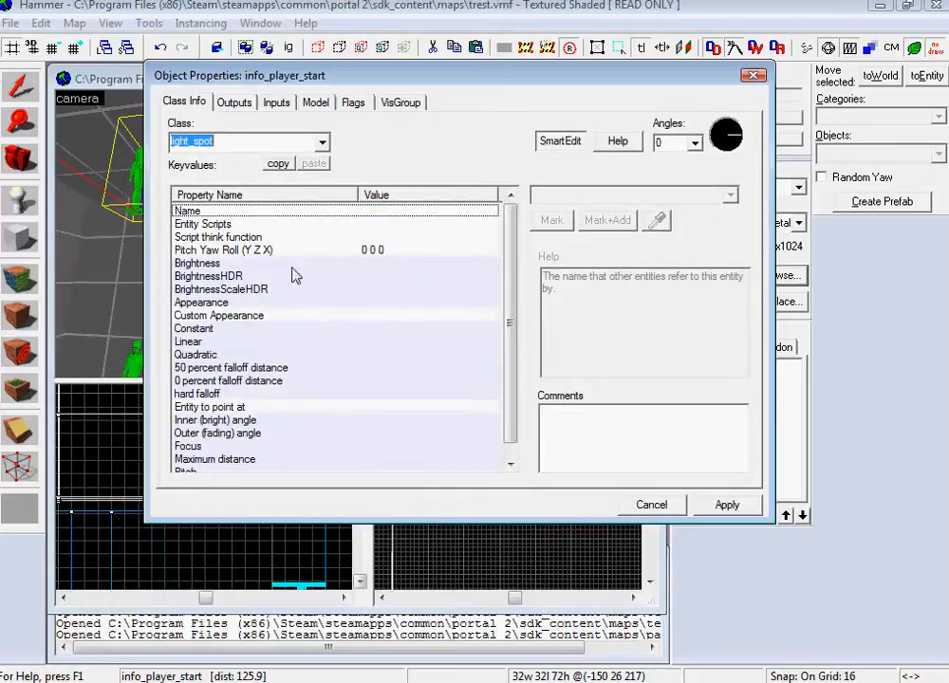
{"action": "left_click", "coordinate": [727, 504]}
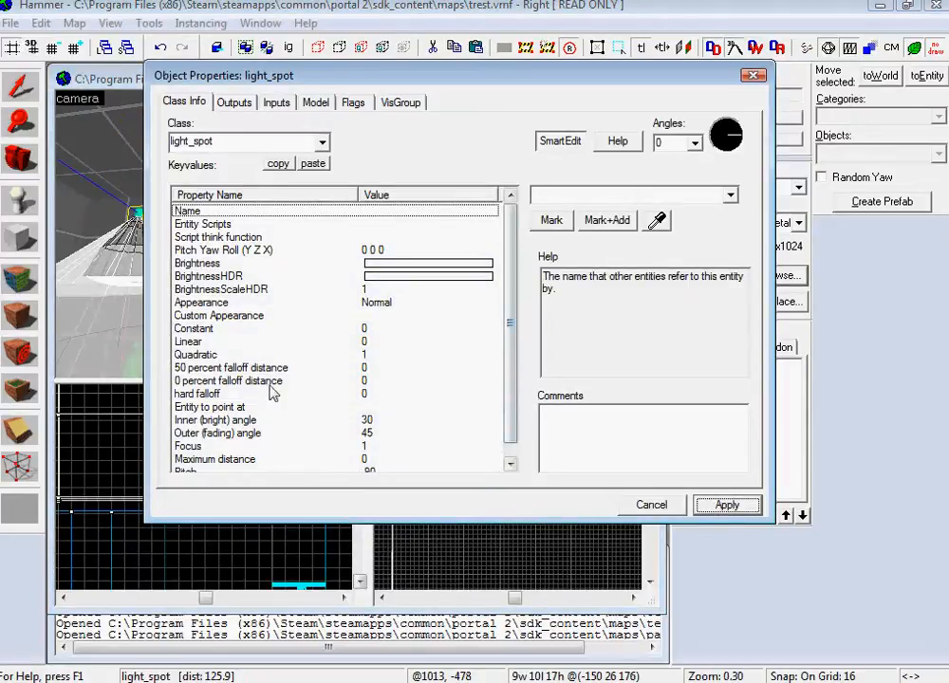
- Set the light_spot's 50 percent falloff distance to 1300 and 0 percent falloff distance to 1400, then apply
{"action": "left_click", "coordinate": [371, 369]}
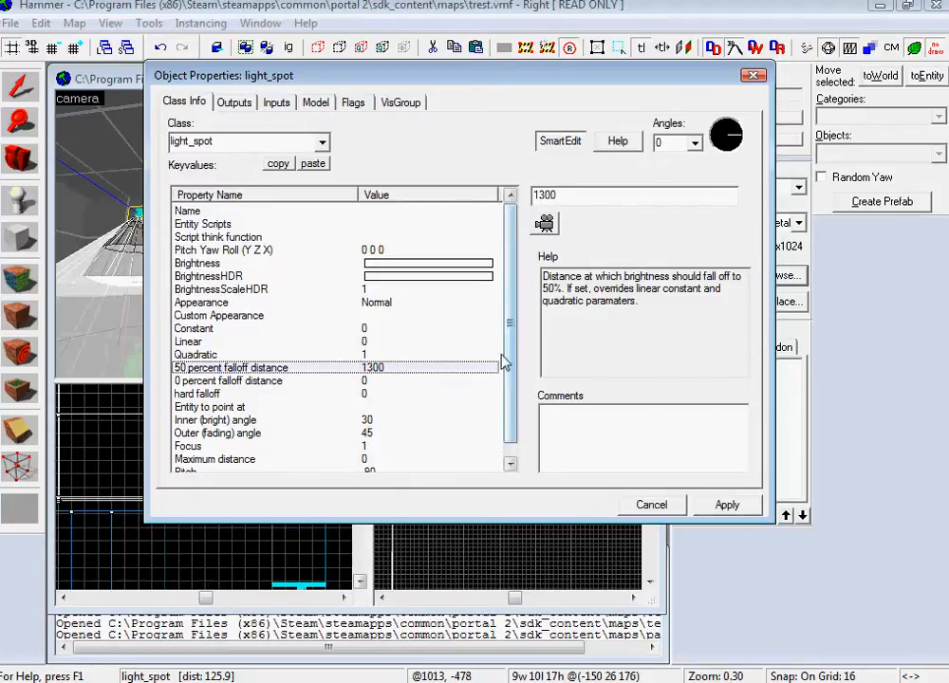
{"action": "left_click", "coordinate": [423, 382]}
{"action": "type", "text": "1400"}
{"action": "left_click_drag", "start_coordinate": [510, 411], "coordinate": [512, 453]}
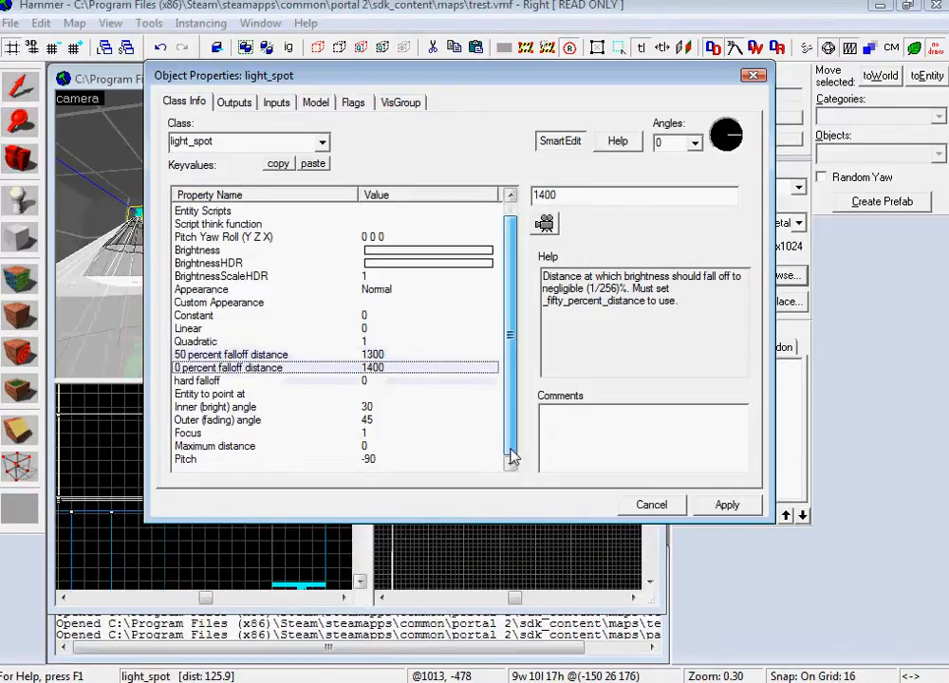
{"action": "left_click", "coordinate": [733, 512]}
{"action": "left_click", "coordinate": [644, 501]}
- Move the light_spot higher and toward the middle of the start room, to about (-150 48 203)
{"action": "key", "text": "z"}
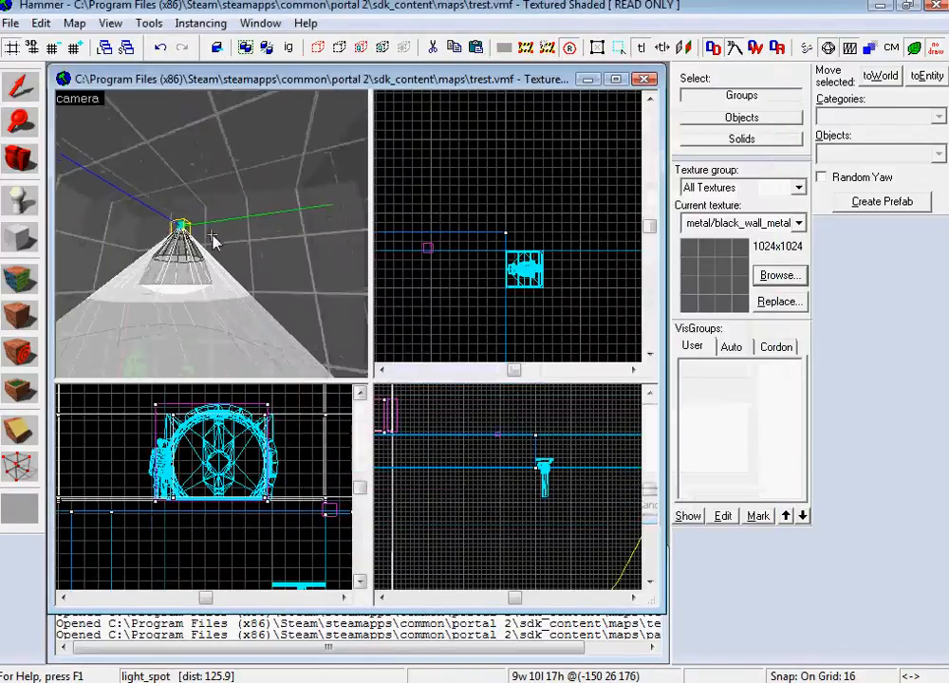
{"action": "key", "text": "w"}
{"action": "key", "text": "s"}
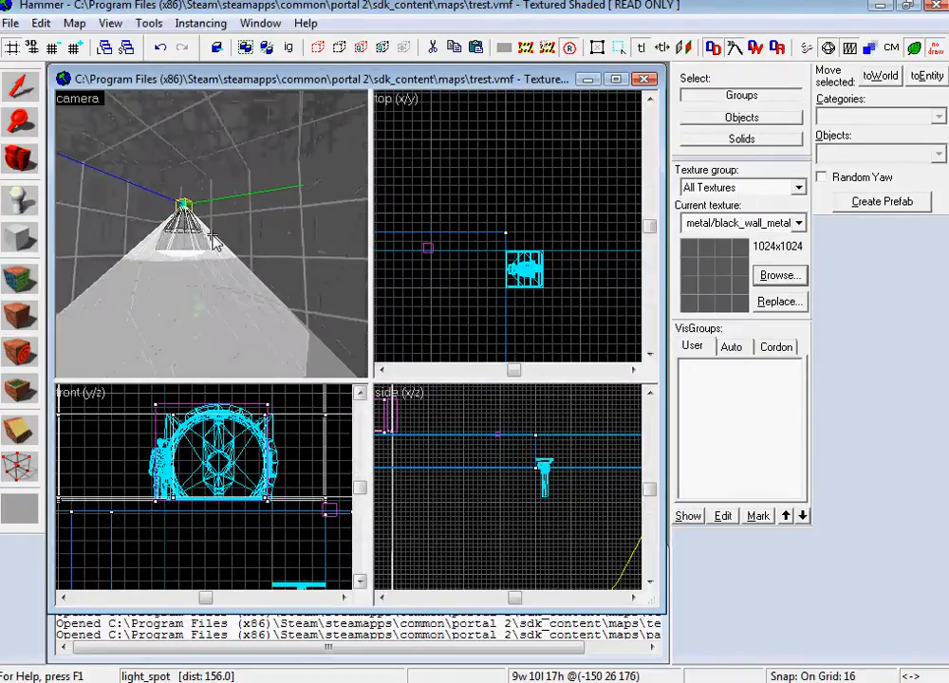
{"action": "scroll", "coordinate": [461, 290], "scroll_direction": "down", "scroll_amount": 4}
{"action": "scroll", "coordinate": [432, 323], "scroll_direction": "down", "scroll_amount": 2}
{"action": "scroll", "coordinate": [435, 329], "scroll_direction": "up", "scroll_amount": 5}
{"action": "scroll", "coordinate": [318, 435], "scroll_direction": "down", "scroll_amount": 8}
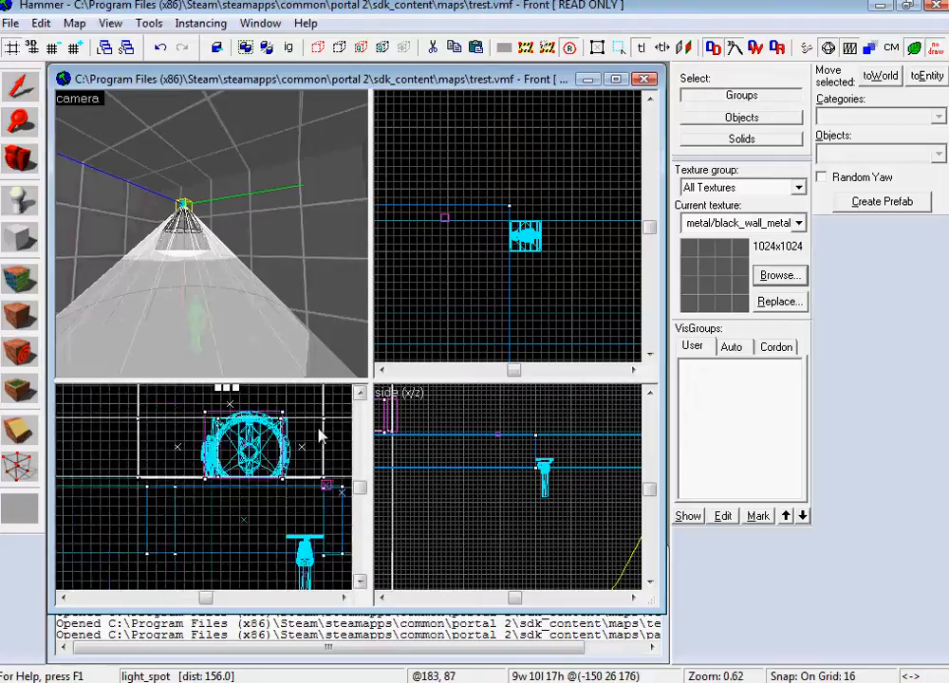
{"action": "left_click", "coordinate": [359, 393]}
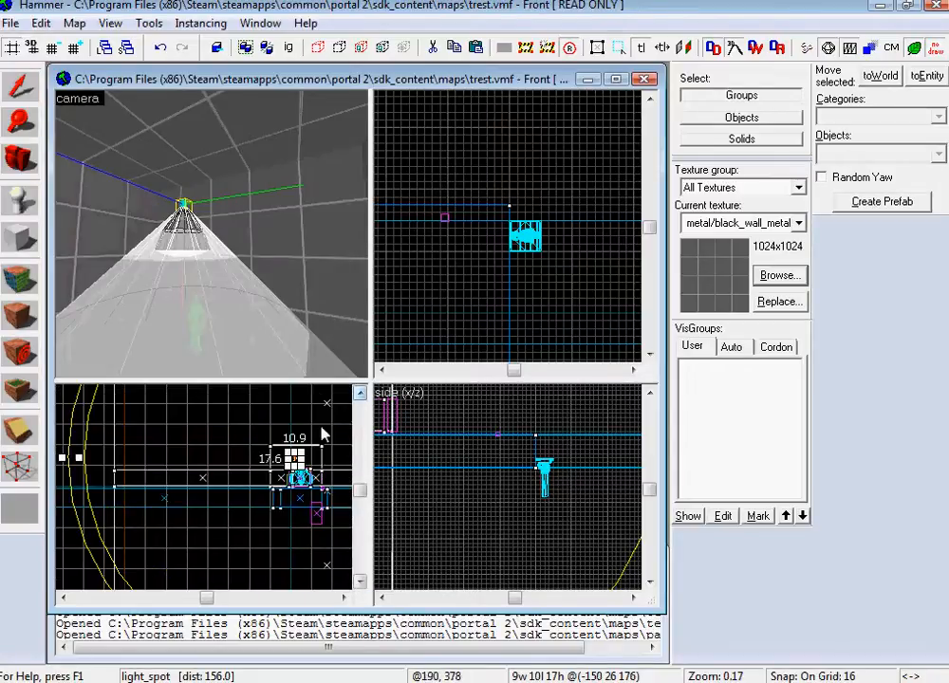
{"action": "left_click_drag", "start_coordinate": [294, 459], "coordinate": [299, 454]}
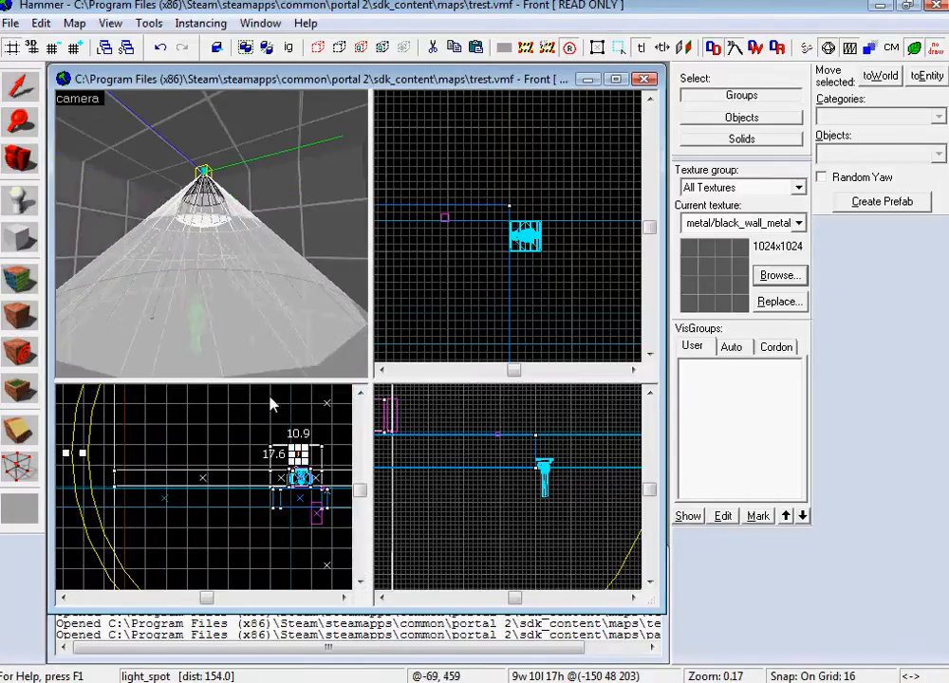
{"action": "key", "text": "z"}
{"action": "key", "text": "w"}
{"action": "key", "text": "w"}
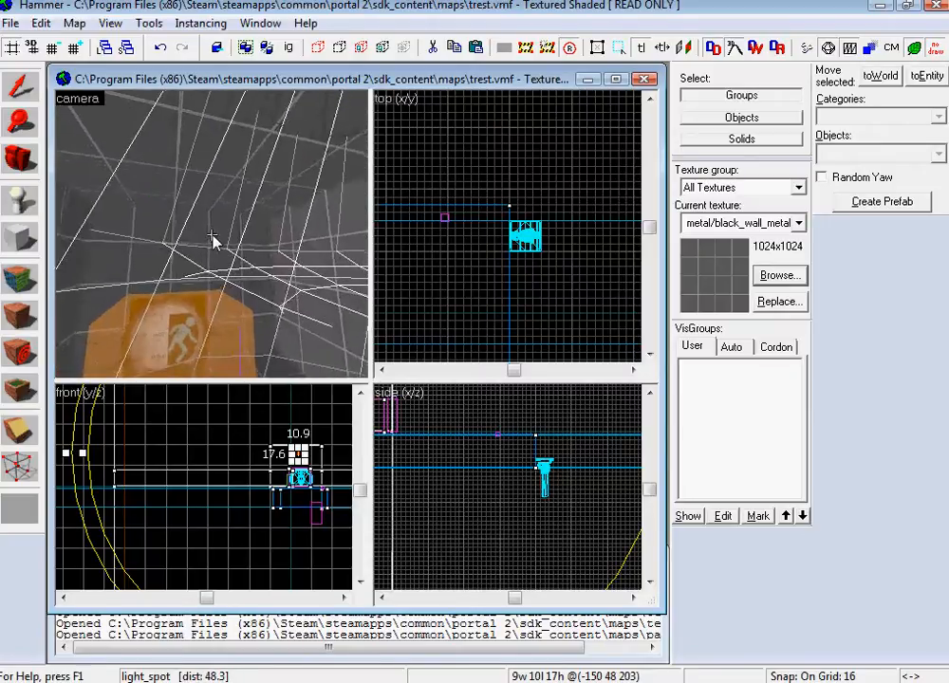
{"action": "key", "text": "w"}
{"action": "key", "text": "s"}
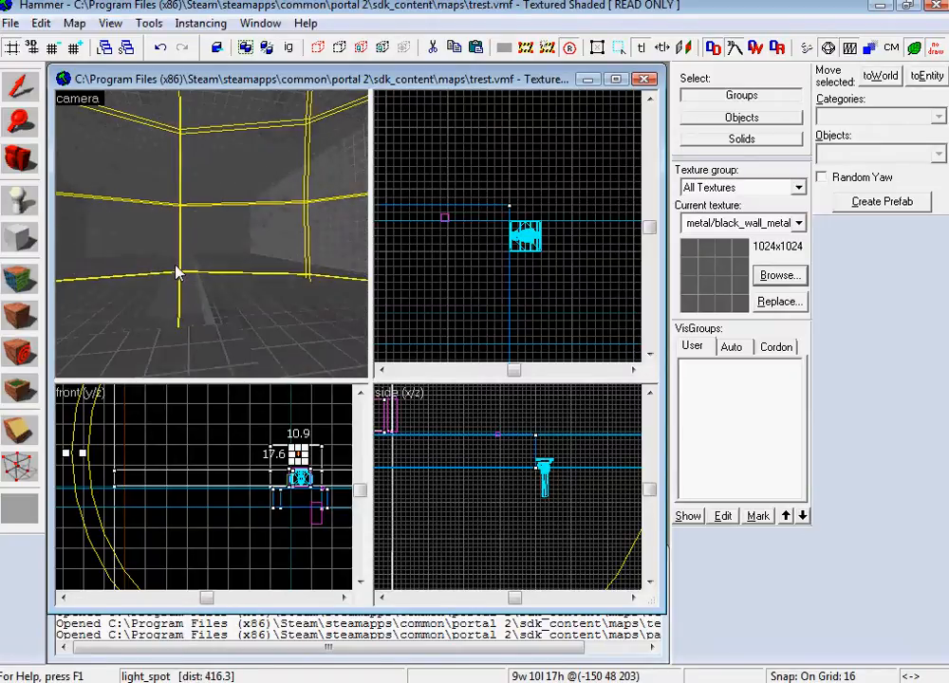
- Examine the falloff ranges of the two other light_spots high in the large chamber by selecting each in turn
{"action": "key", "text": "s"}
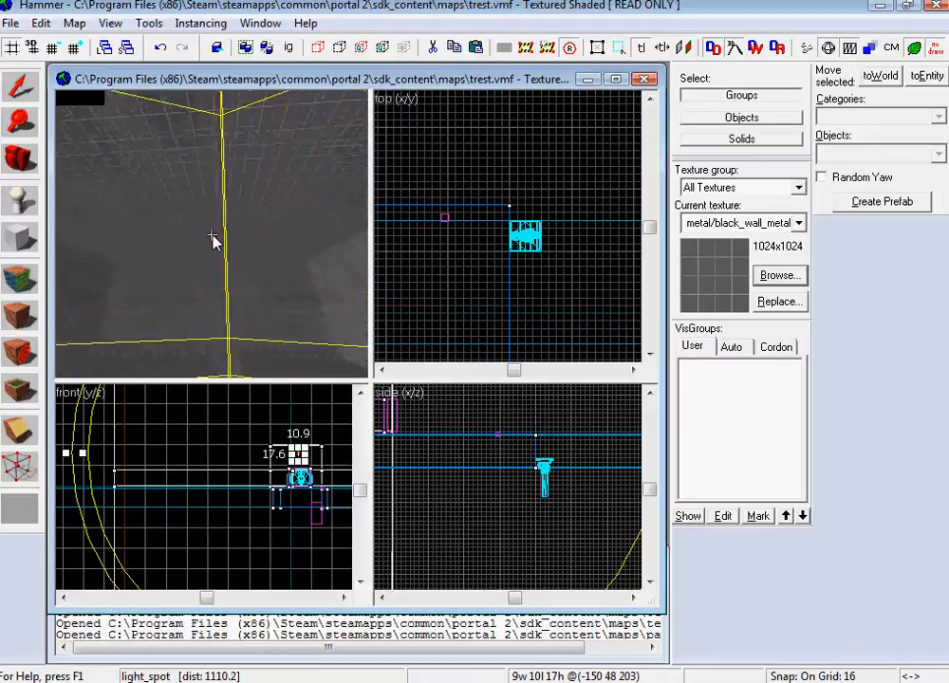
{"action": "left_click", "coordinate": [213, 236]}
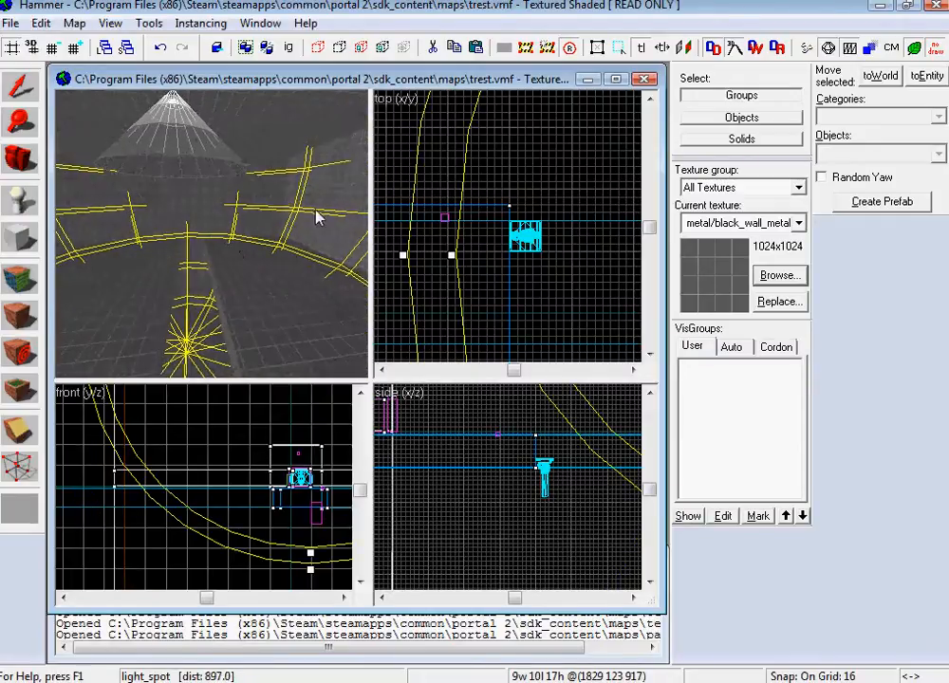
{"action": "key", "text": "w"}
{"action": "key", "text": "w"}
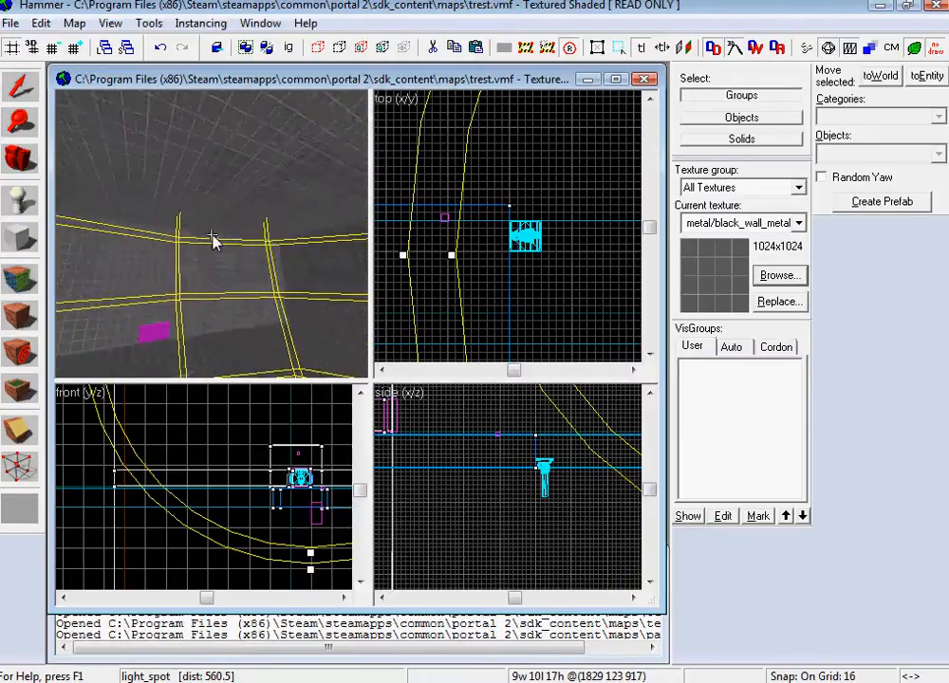
{"action": "left_click", "coordinate": [213, 236]}
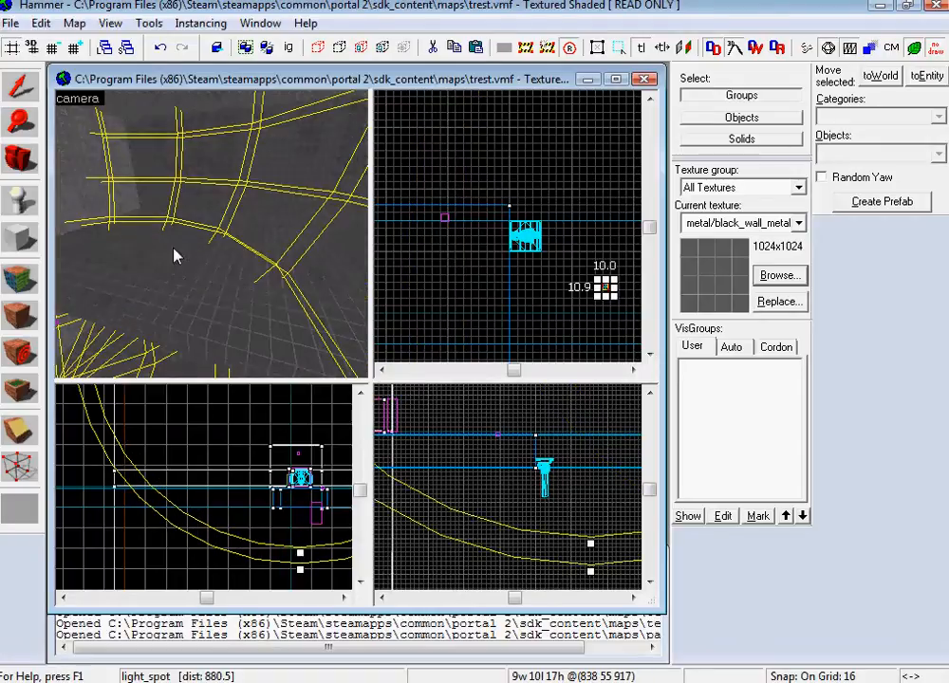
{"action": "key", "text": "w"}
{"action": "key", "text": "w"}
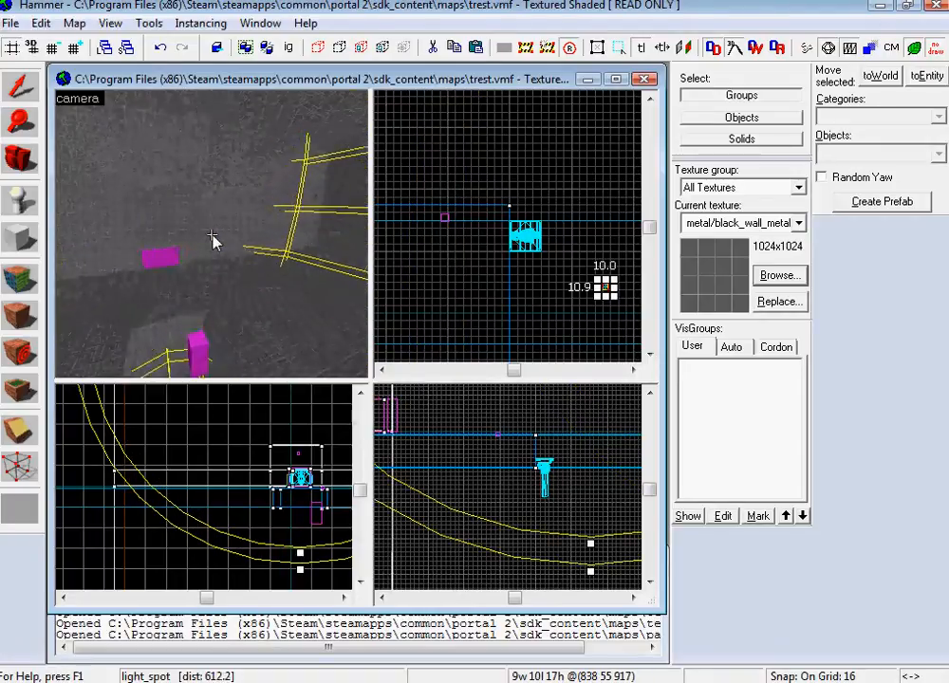
- Compile the map with BSP, VIS and RAD on Normal and allow the game to run after compiling
{"action": "key", "text": "F9"}
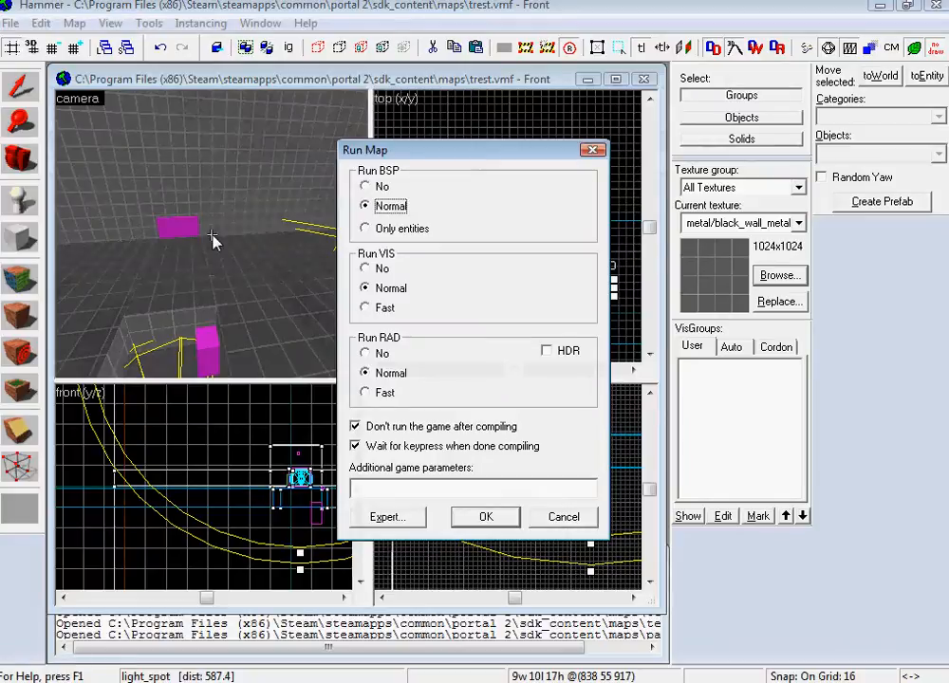
{"action": "left_click", "coordinate": [397, 429]}
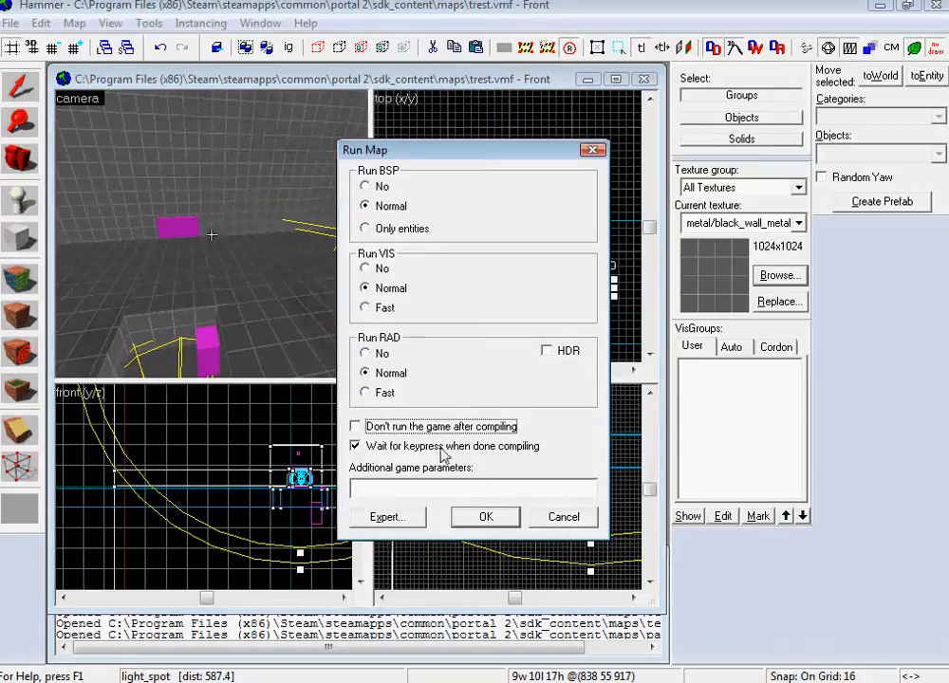
{"action": "left_click", "coordinate": [480, 517]}
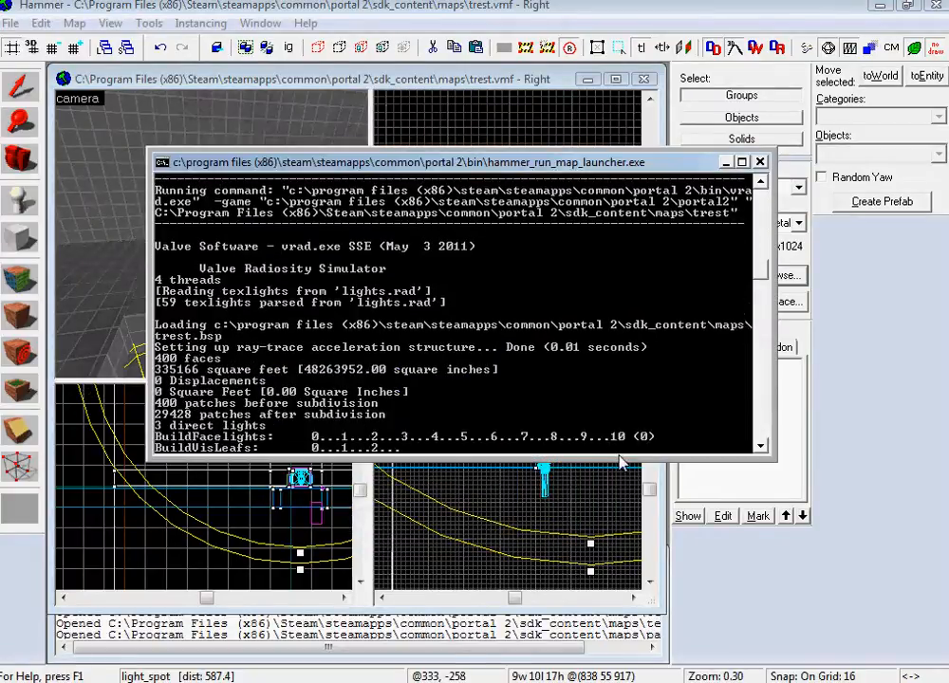
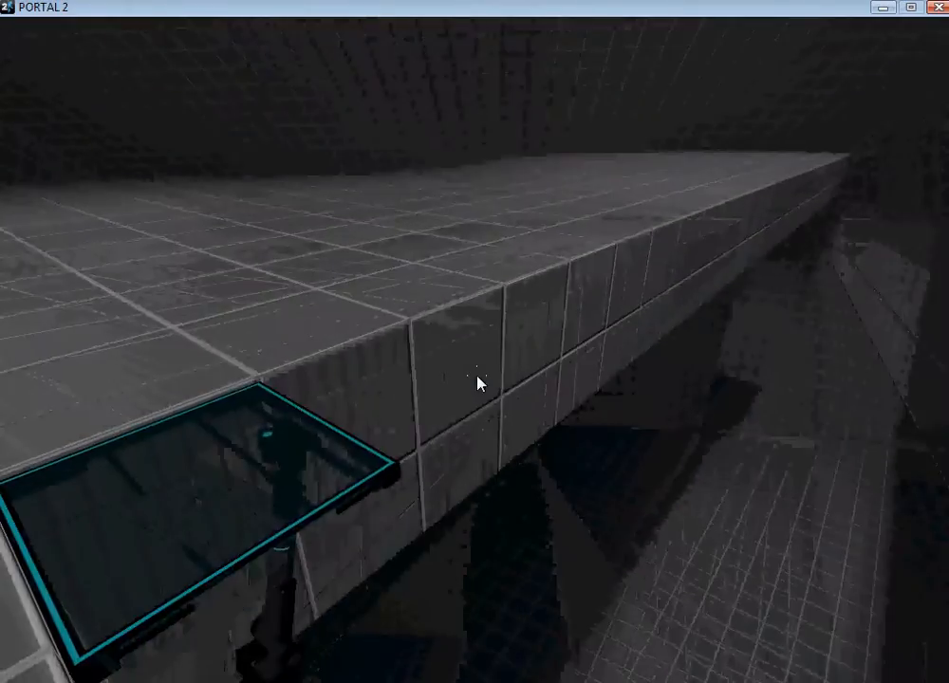
- Leave the running test map and quit Portal 2 to return to the Hammer map
{"action": "key", "text": "Escape"}
{"action": "left_click", "coordinate": [133, 534]}
{"action": "left_click", "coordinate": [142, 645]}
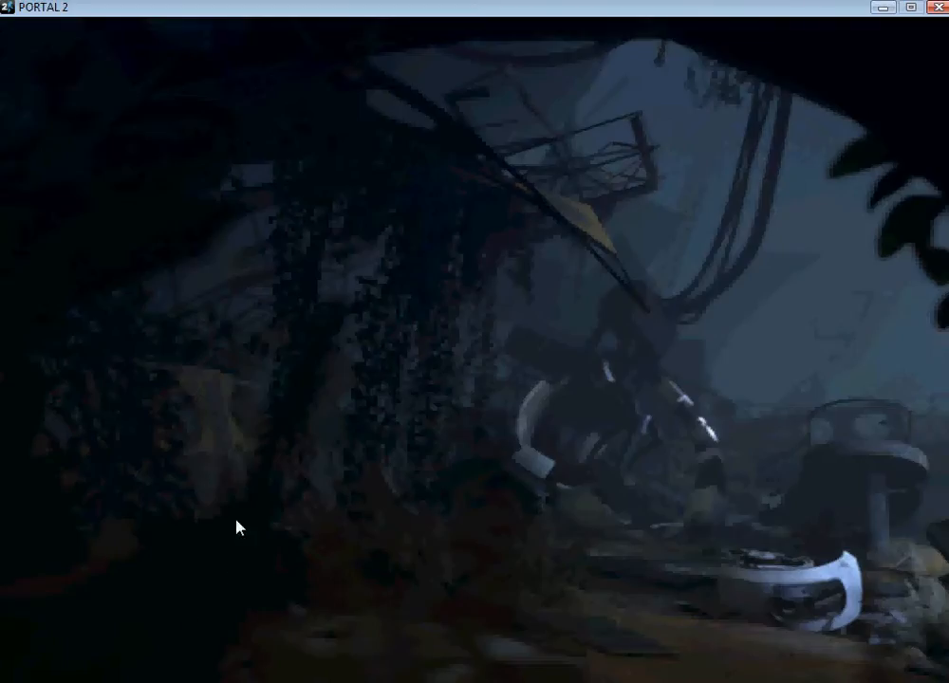
{"action": "left_click", "coordinate": [214, 599]}
{"action": "left_click", "coordinate": [144, 643]}
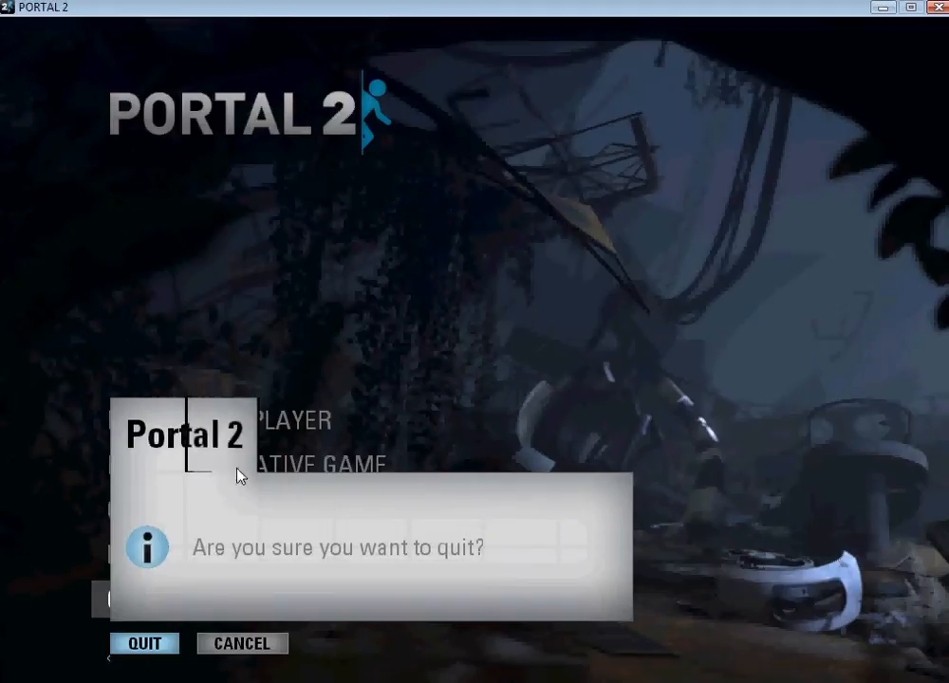
{"action": "key", "text": "Return"}
- Set the delay of the trigger_once output that triggers logic_relay to 3.00 seconds
{"action": "key", "text": "z"}
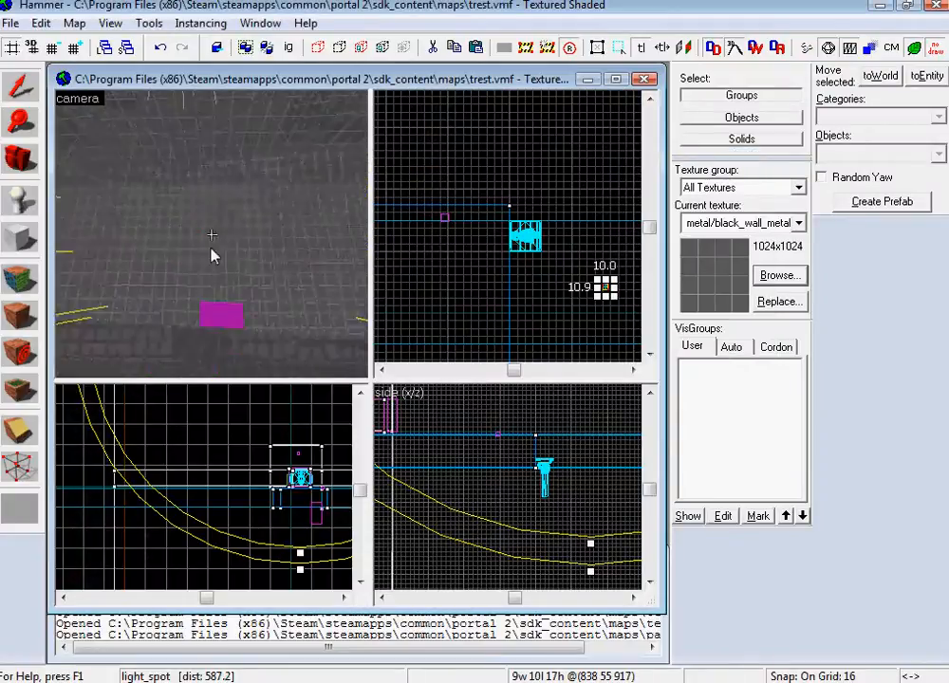
{"action": "key", "text": "w"}
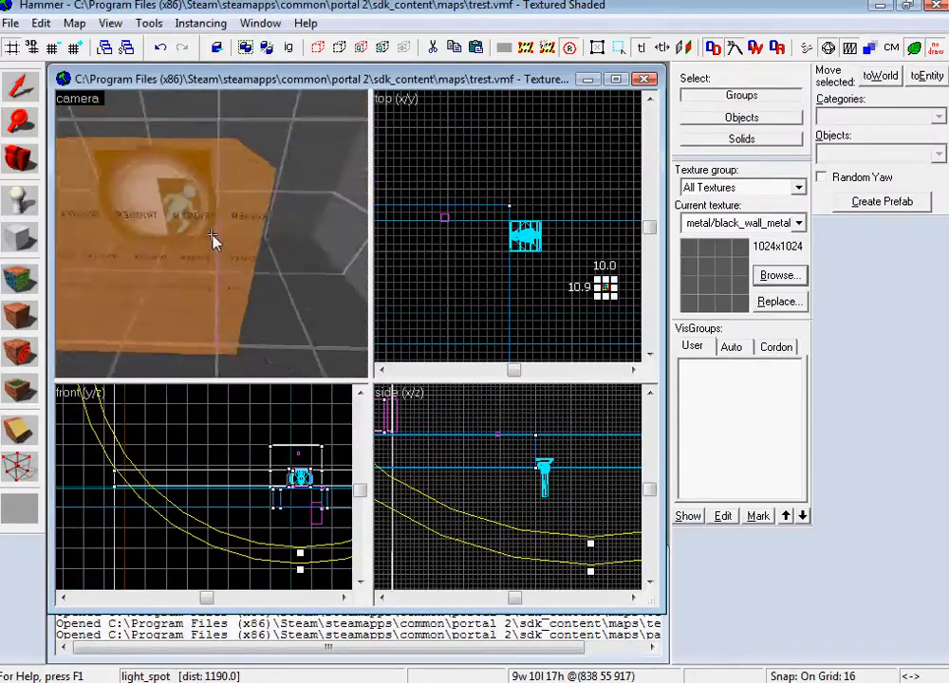
{"action": "left_click", "coordinate": [148, 258]}
{"action": "key", "text": "alt+Return"}
{"action": "left_click", "coordinate": [231, 102]}
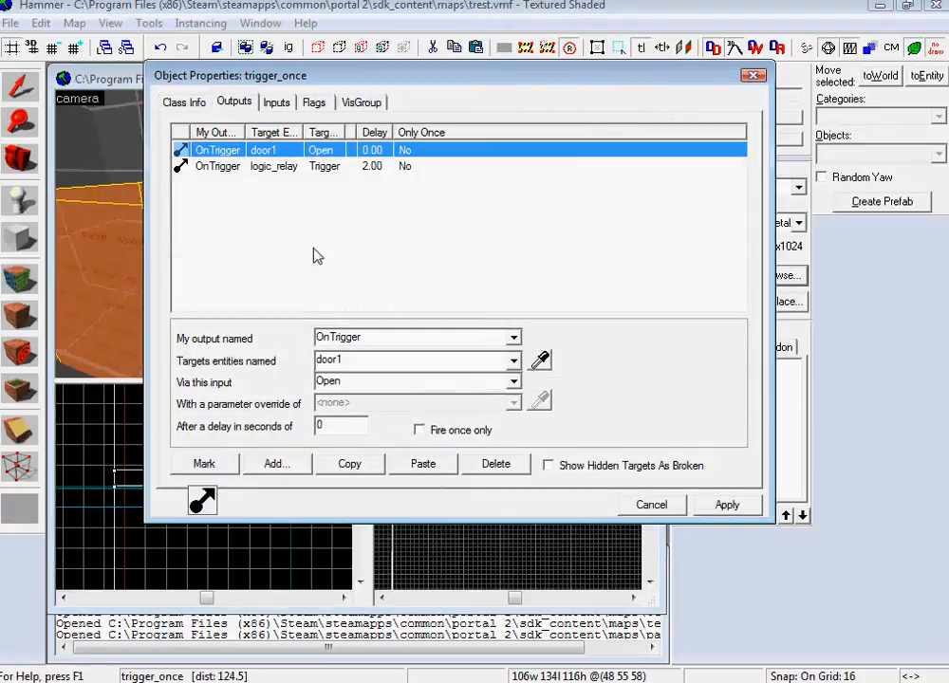
{"action": "left_click", "coordinate": [262, 168]}
{"action": "double_click", "coordinate": [324, 425]}
{"action": "type", "text": "3.00"}
{"action": "left_click", "coordinate": [727, 505]}
{"action": "left_click", "coordinate": [651, 505]}
- Paste one copy of panel_1 with a unique entity name, place it directly beside the original, and check its properties
{"action": "key", "text": "z"}
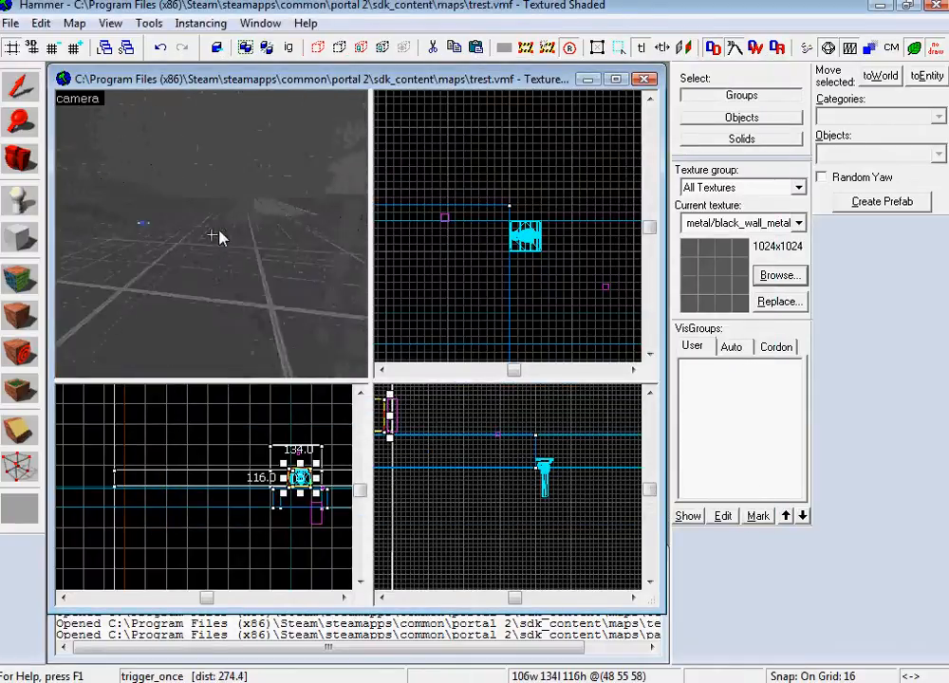
{"action": "key", "text": "w"}
{"action": "key", "text": "w"}
{"action": "key", "text": "s"}
{"action": "key", "text": "z"}
{"action": "left_click", "coordinate": [248, 248]}
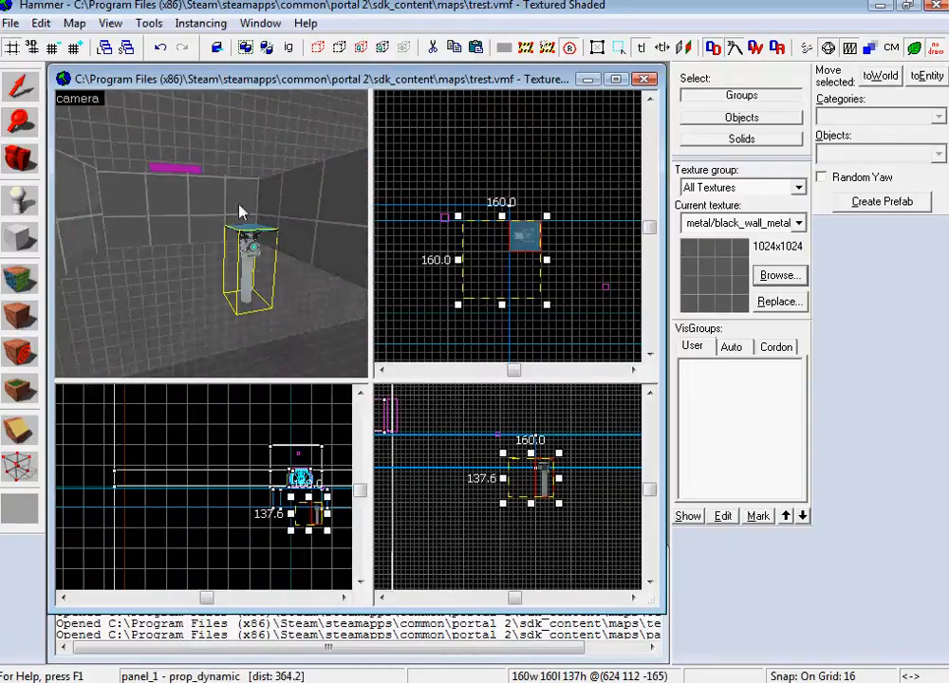
{"action": "left_click", "coordinate": [41, 23]}
{"action": "left_click", "coordinate": [93, 218]}
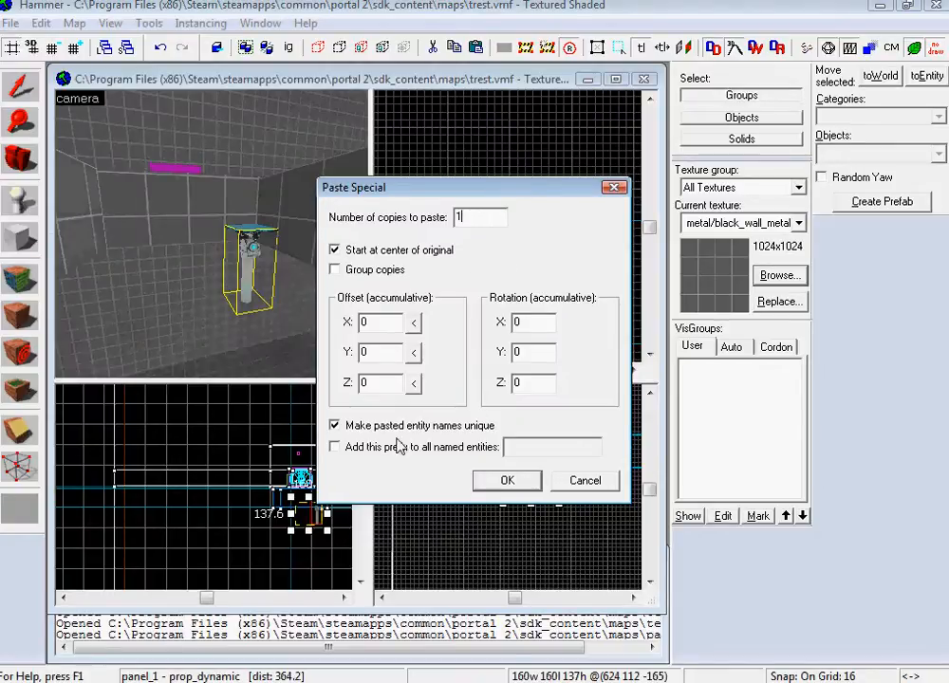
{"action": "left_click", "coordinate": [501, 481]}
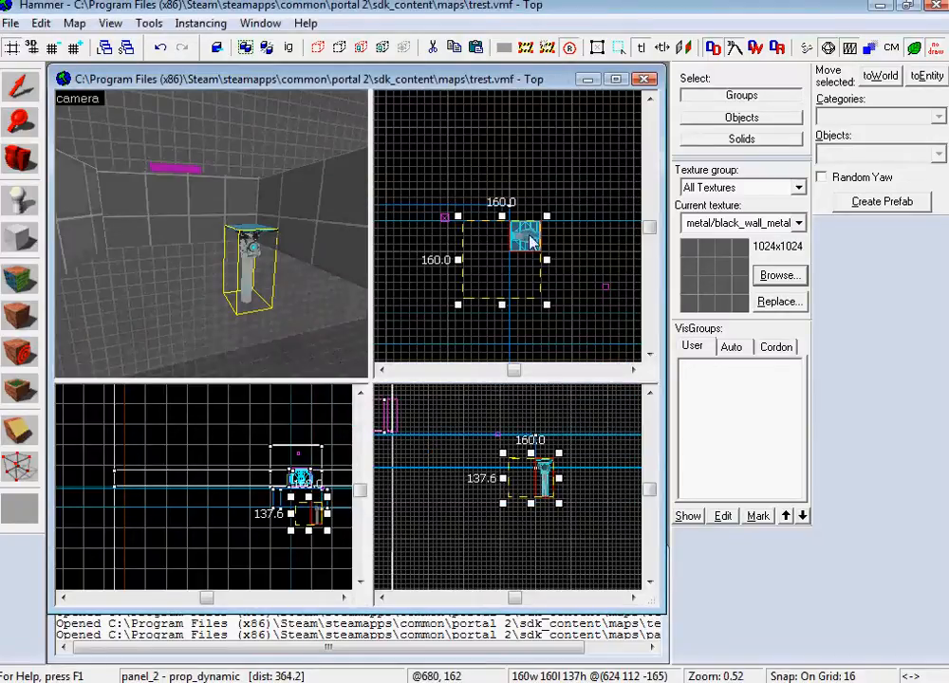
{"action": "double_click", "coordinate": [226, 267]}
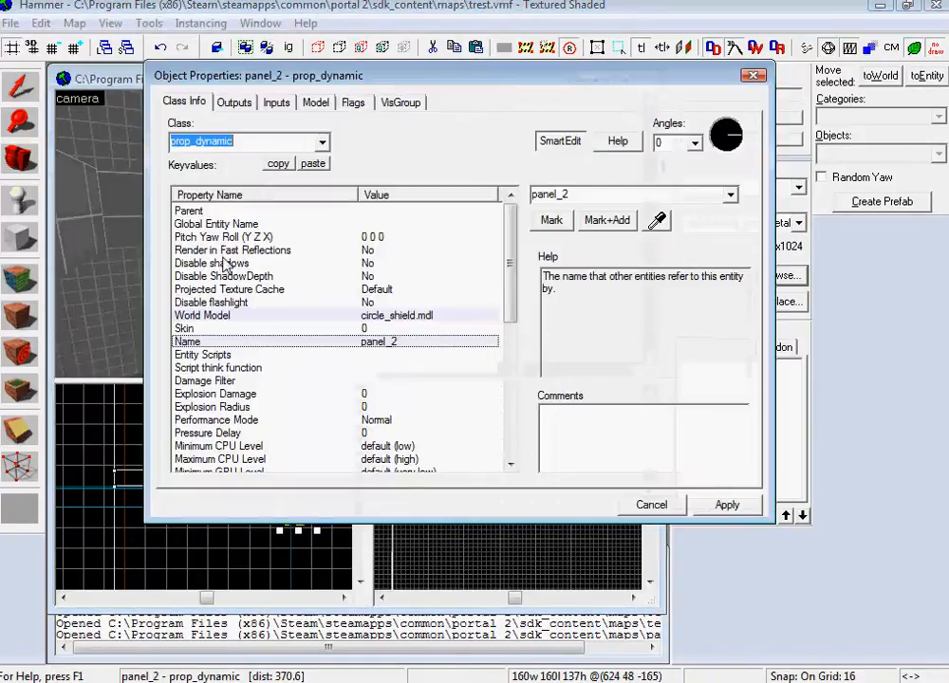
{"action": "left_click", "coordinate": [629, 500]}
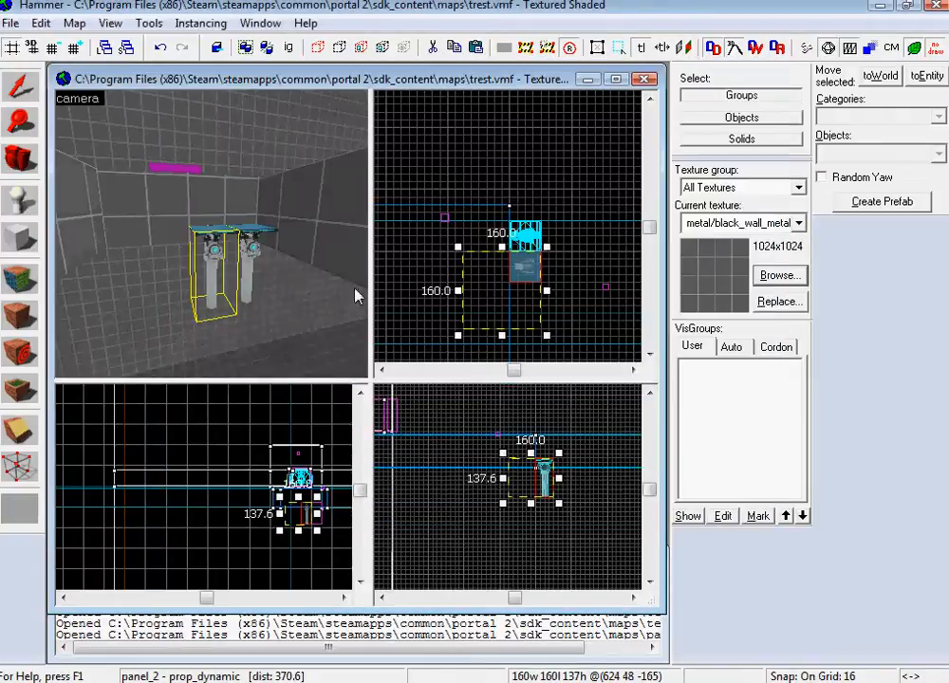
- Duplicate both panels together with unique entity names and place the copies adjacent to them, forming a row of four
{"action": "left_click", "coordinate": [258, 263], "text": "ctrl"}
{"action": "left_click", "coordinate": [75, 24]}
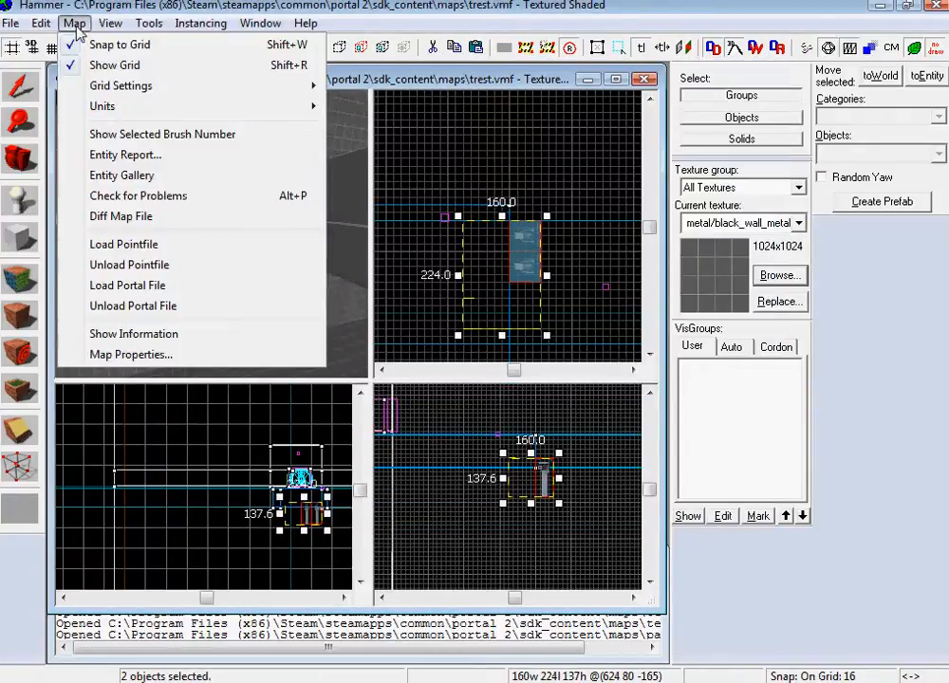
{"action": "mouse_move", "coordinate": [52, 38]}
{"action": "left_click", "coordinate": [94, 224]}
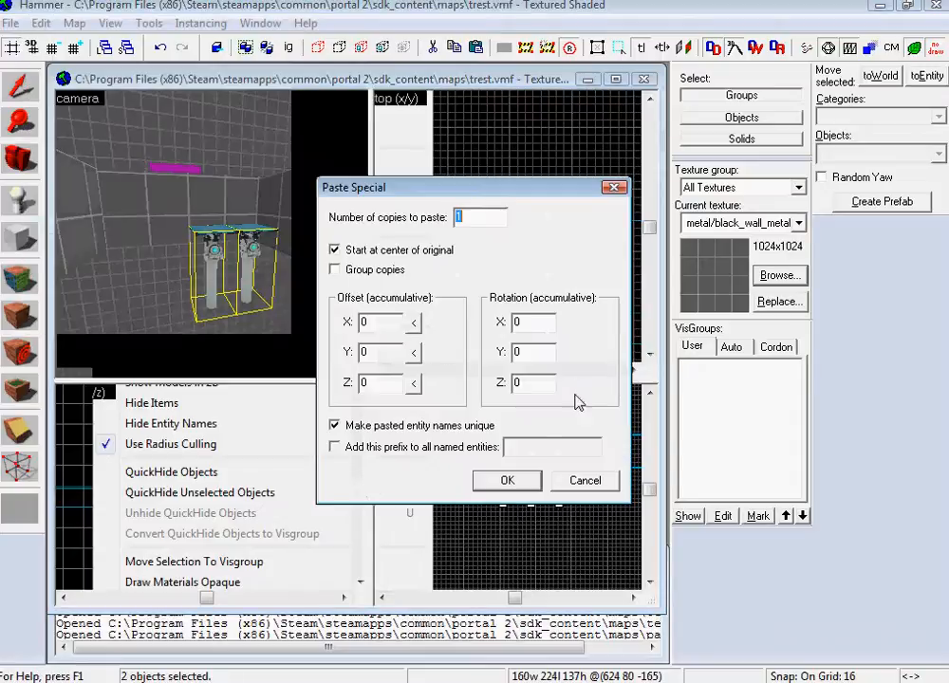
{"action": "left_click", "coordinate": [514, 482]}
{"action": "left_click_drag", "start_coordinate": [533, 219], "coordinate": [531, 316]}
{"action": "key", "text": "Escape"}
{"action": "left_click", "coordinate": [537, 254]}
{"action": "key", "text": "z"}
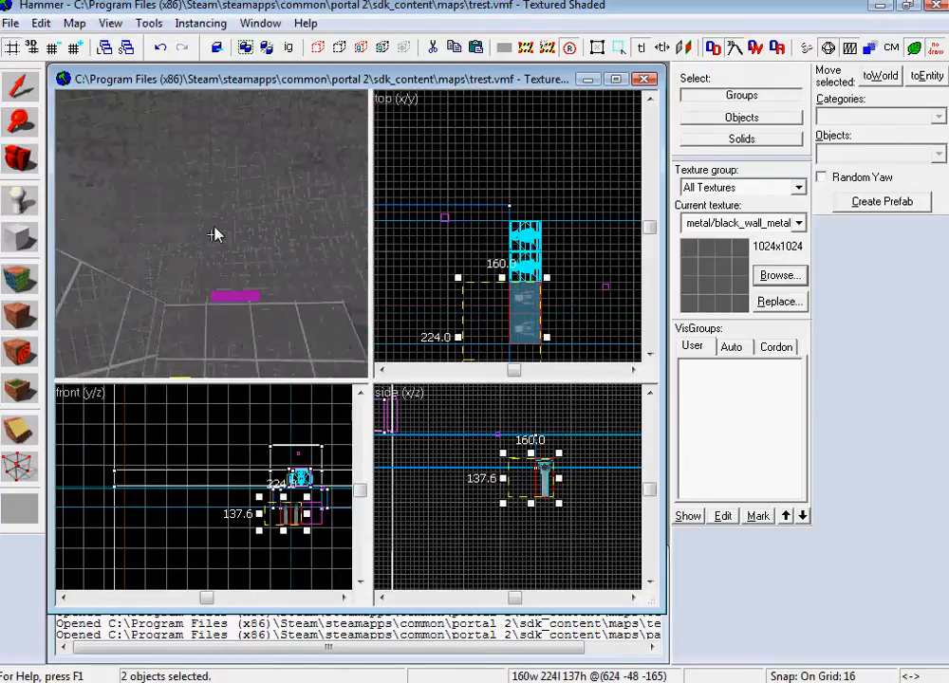
{"action": "key", "text": "w"}
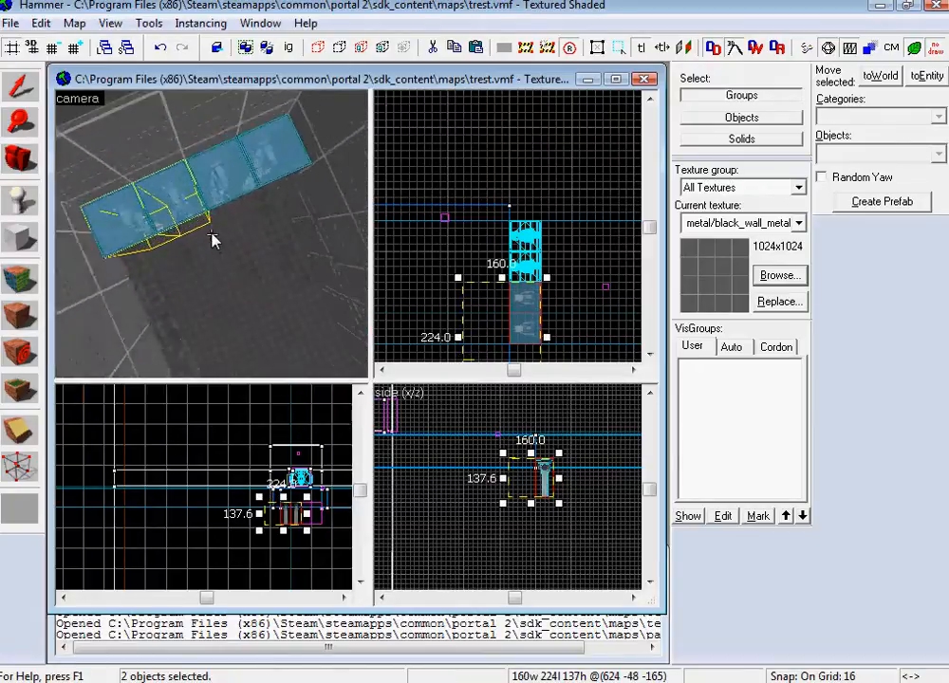
{"action": "key", "text": "w"}
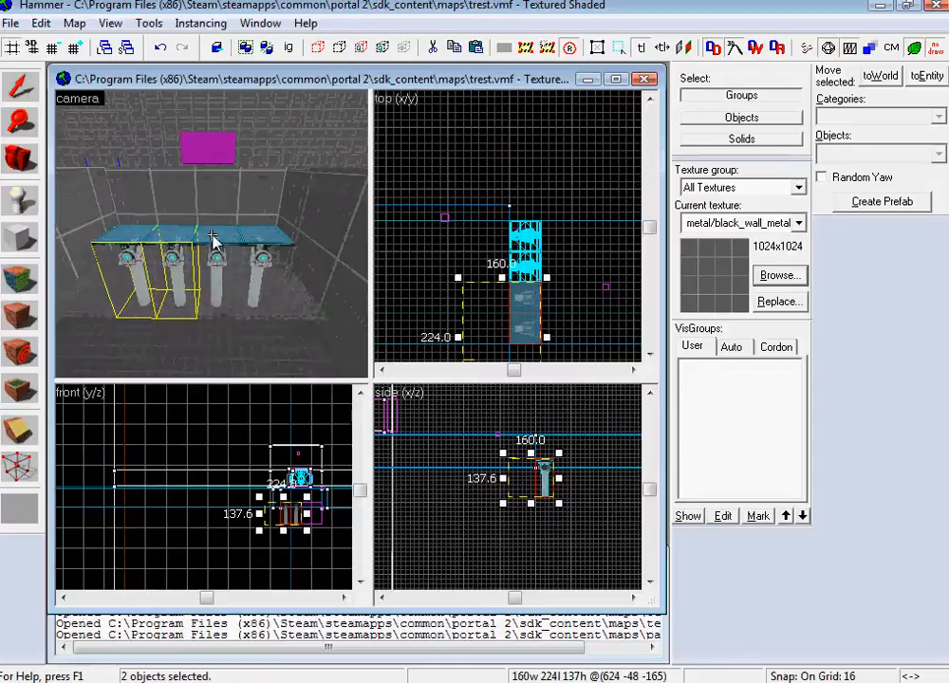
{"action": "key", "text": "z"}
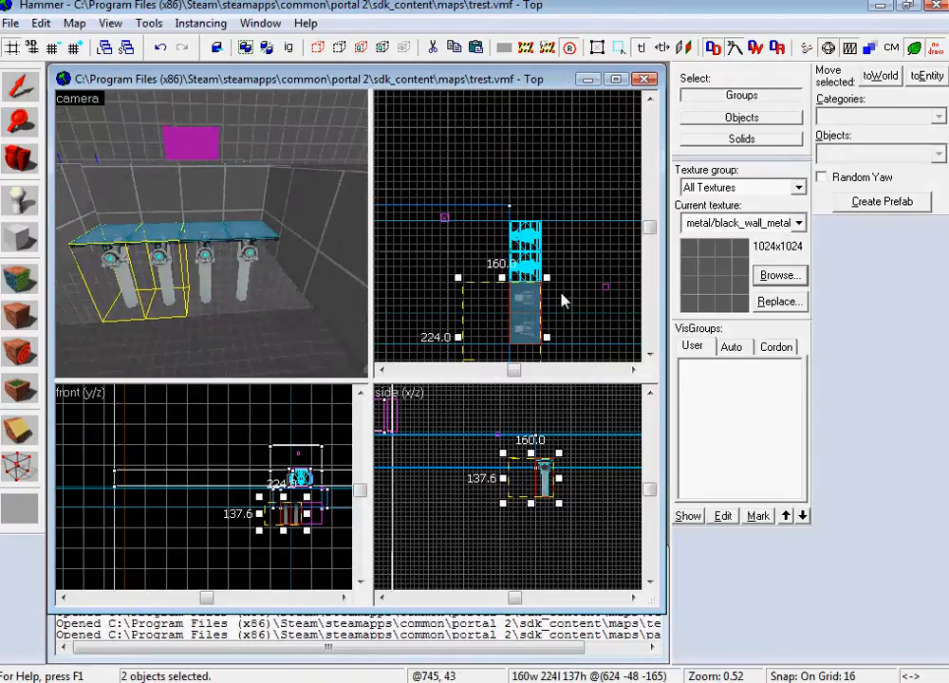
{"action": "left_click", "coordinate": [490, 257]}
{"action": "left_click", "coordinate": [198, 254]}
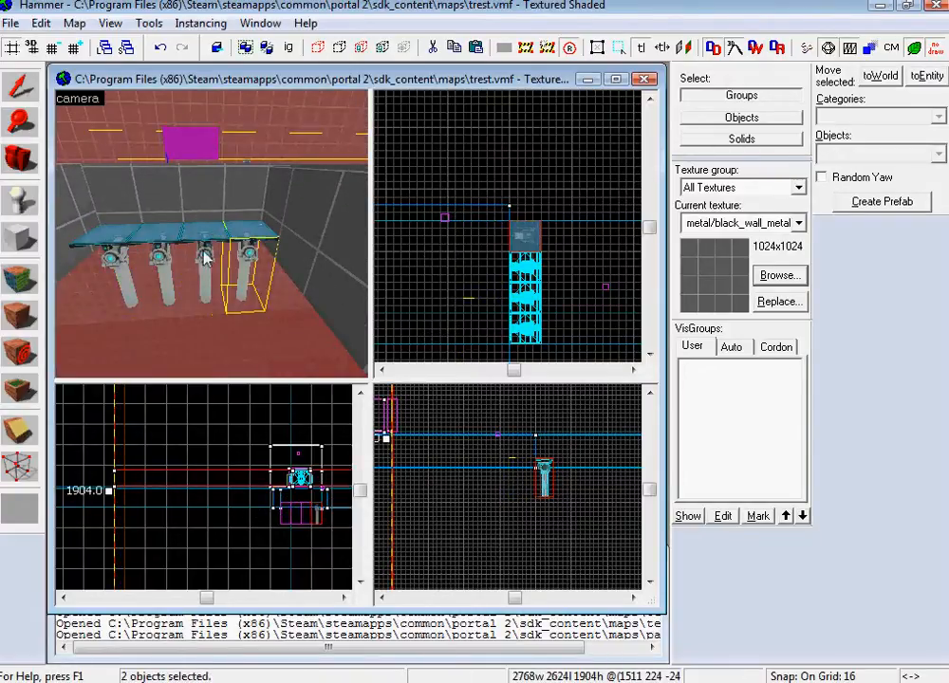
{"action": "left_click", "coordinate": [227, 245]}
{"action": "left_click", "coordinate": [197, 244], "text": "ctrl"}
{"action": "left_click", "coordinate": [148, 250], "text": "ctrl"}
{"action": "left_click", "coordinate": [118, 243], "text": "ctrl"}
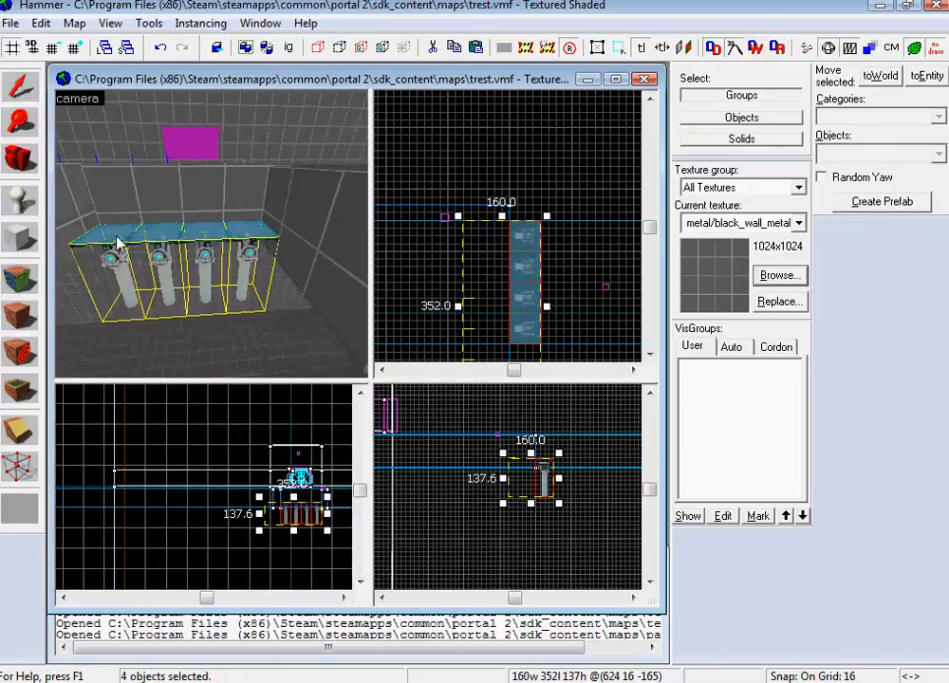
{"action": "left_click", "coordinate": [247, 245]}
{"action": "left_click", "coordinate": [194, 248], "text": "ctrl"}
{"action": "left_click", "coordinate": [230, 250], "text": "ctrl"}
{"action": "left_click", "coordinate": [238, 250]}
{"action": "left_click", "coordinate": [196, 251], "text": "ctrl"}
- Duplicate the whole row of four panels with unique entity names and place the copies alongside as a second row
{"action": "left_click", "coordinate": [245, 249]}
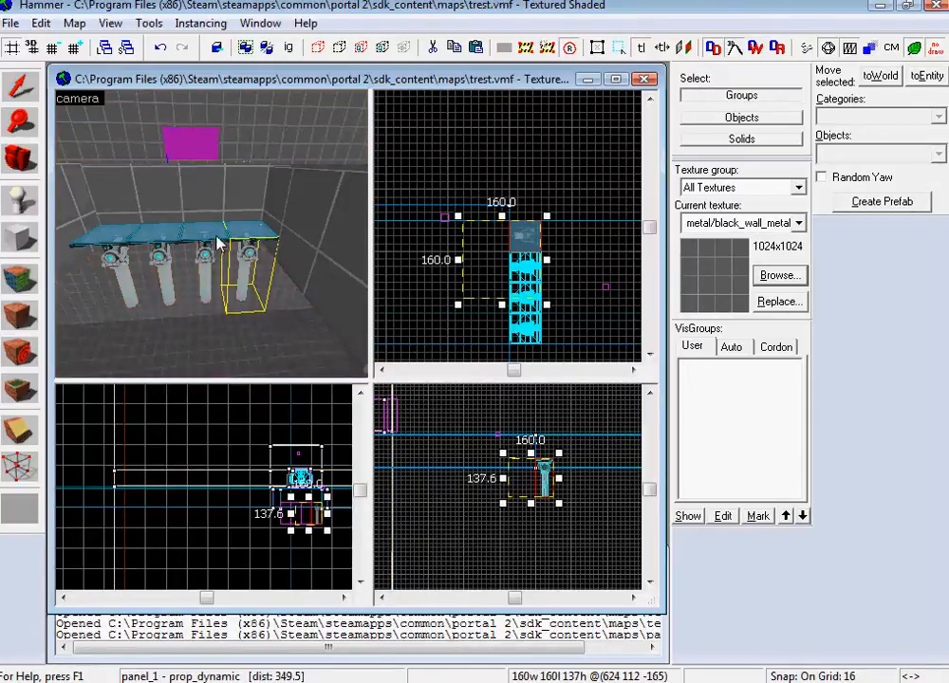
{"action": "left_click", "coordinate": [201, 244], "text": "ctrl"}
{"action": "left_click", "coordinate": [163, 244], "text": "ctrl"}
{"action": "left_click", "coordinate": [122, 243], "text": "ctrl"}
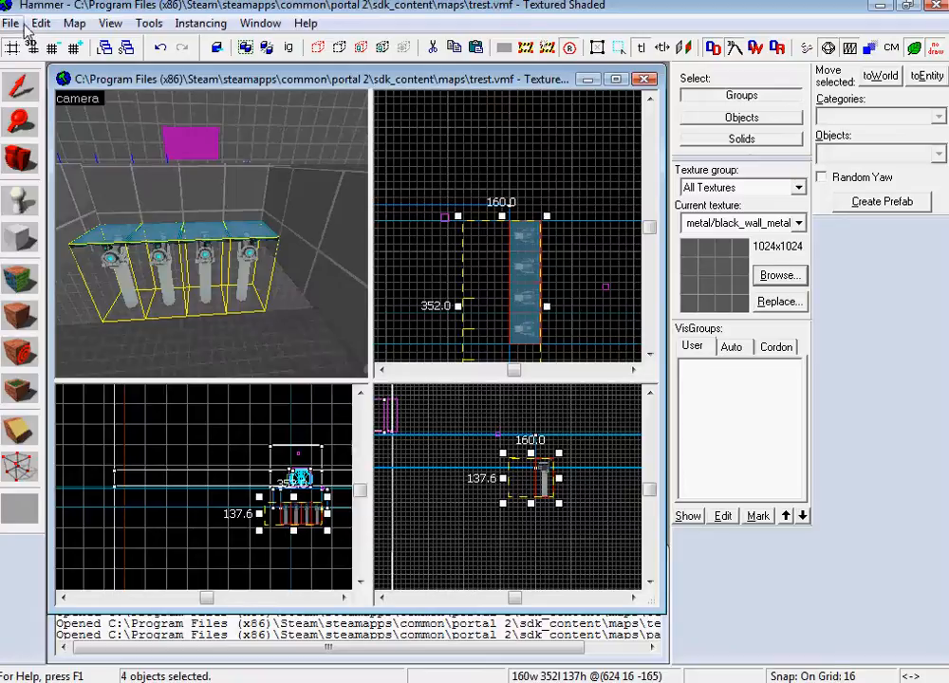
{"action": "left_click", "coordinate": [41, 23]}
{"action": "left_click", "coordinate": [112, 224]}
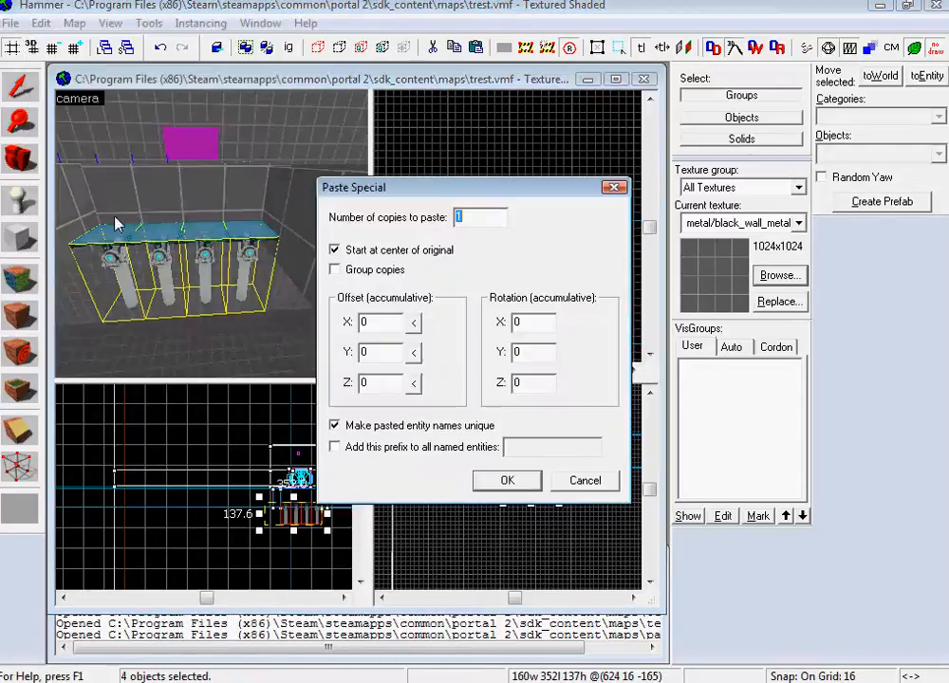
{"action": "left_click", "coordinate": [504, 481]}
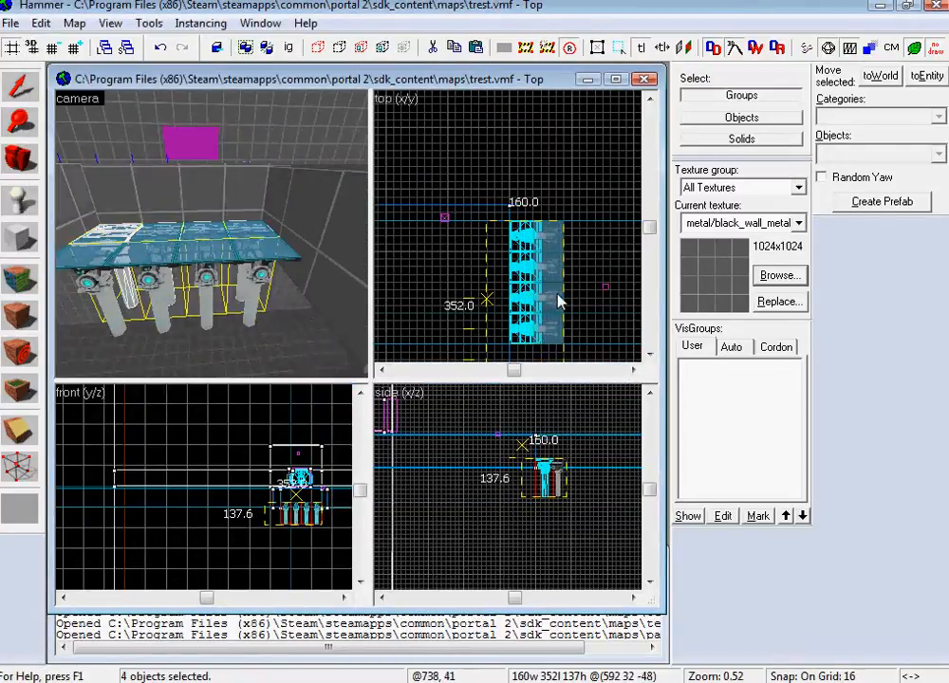
{"action": "left_click_drag", "start_coordinate": [567, 302], "coordinate": [566, 301]}
- Inspect the new panel row and check the entity name of the end panel diagonally beyond panel_2, next to panel_1
{"action": "key", "text": "z"}
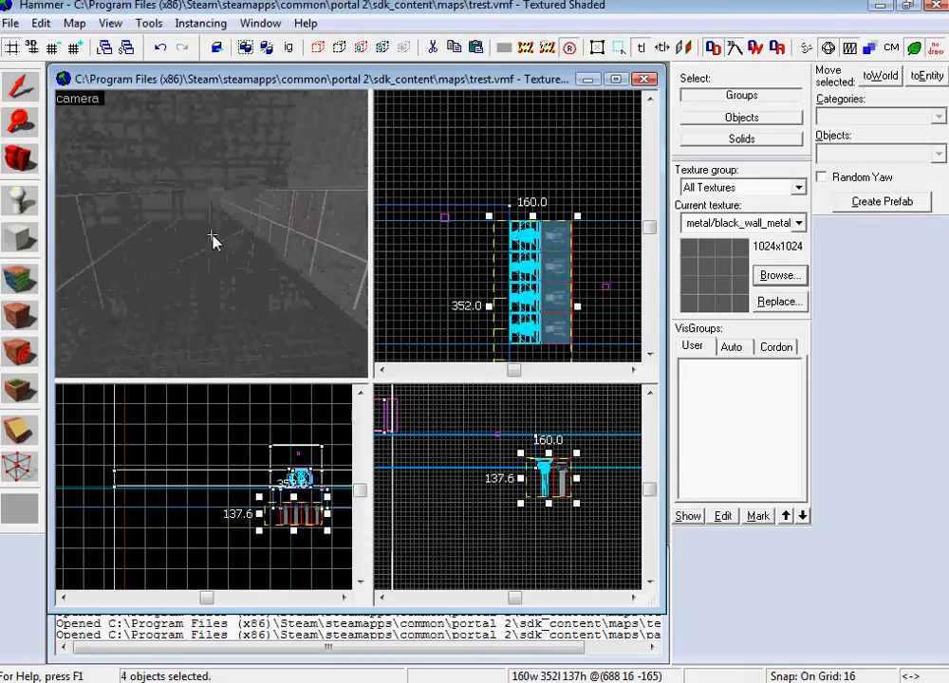
{"action": "key", "text": "w"}
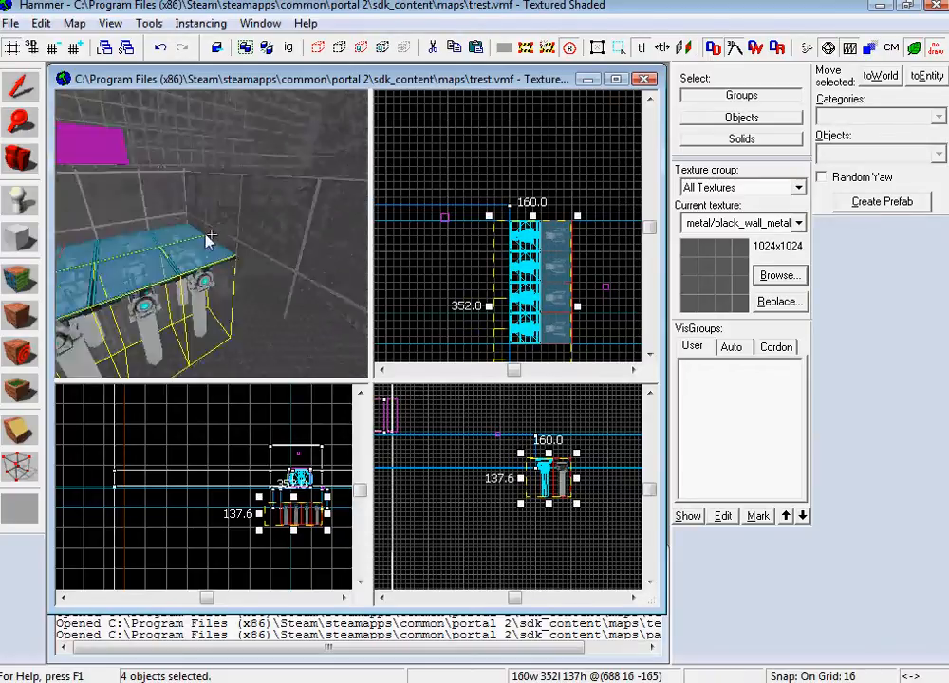
{"action": "key", "text": "a"}
{"action": "key", "text": "z"}
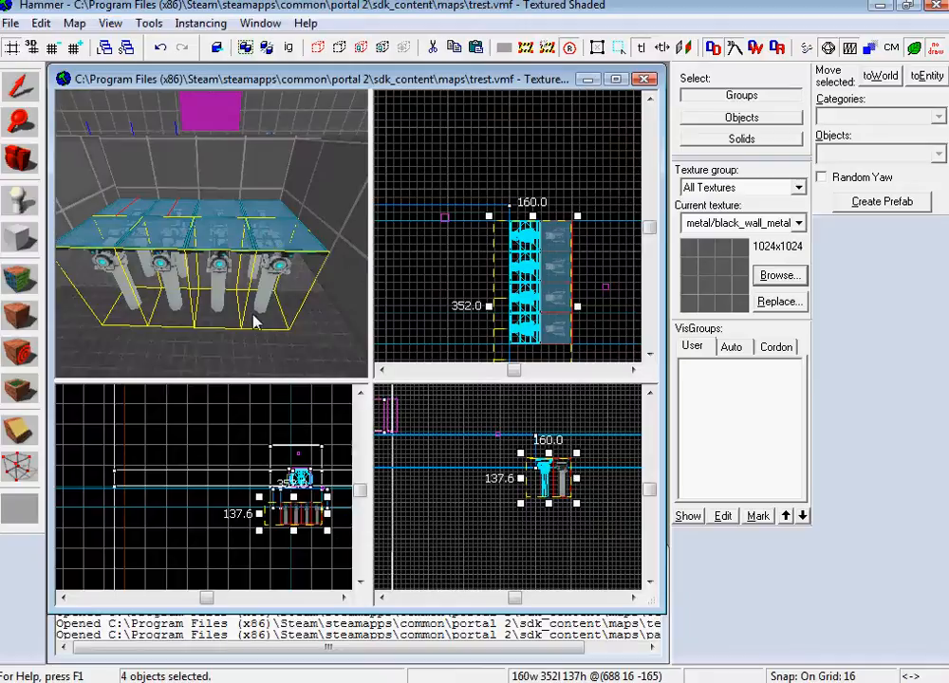
{"action": "left_click", "coordinate": [281, 254]}
{"action": "key", "text": "alt+Return"}
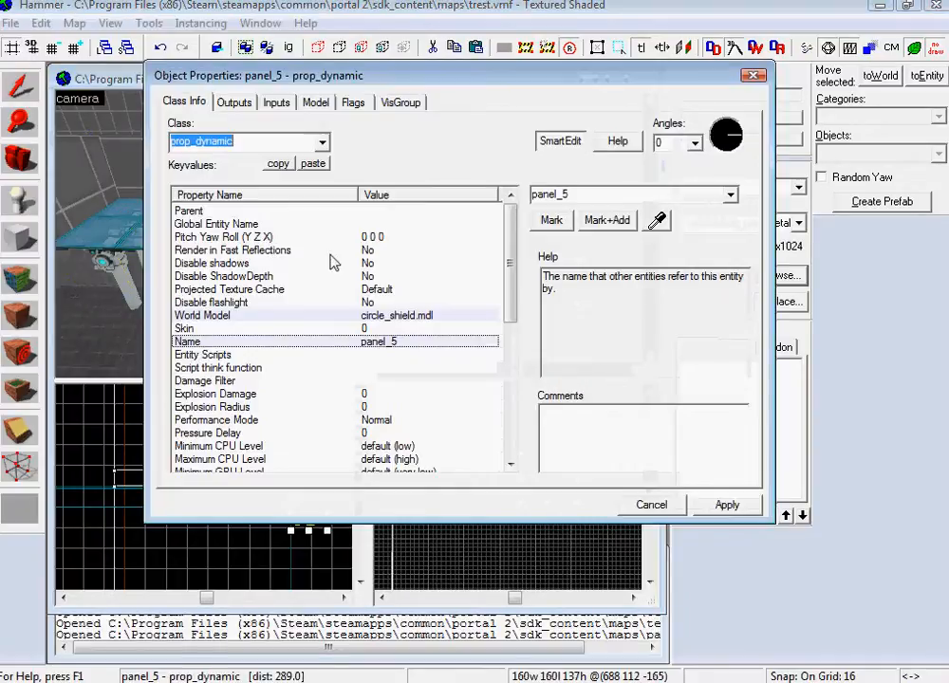
{"action": "left_click", "coordinate": [650, 504]}
- Copy the logic_relay's OnTrigger output for panel_1 and paste it seven times into its outputs
{"action": "key", "text": "w"}
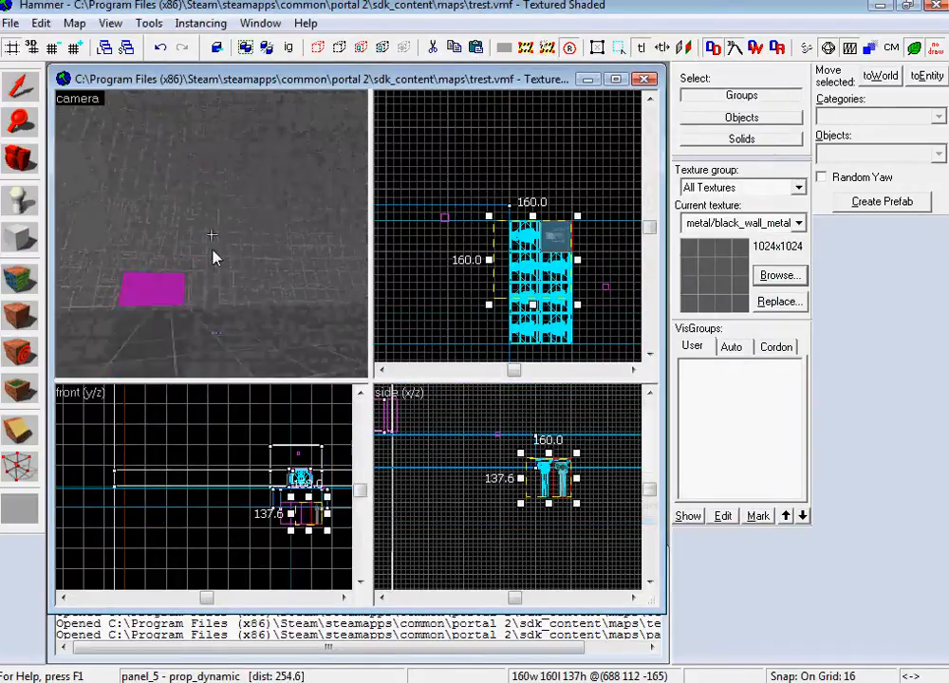
{"action": "key", "text": "z"}
{"action": "double_click", "coordinate": [217, 245]}
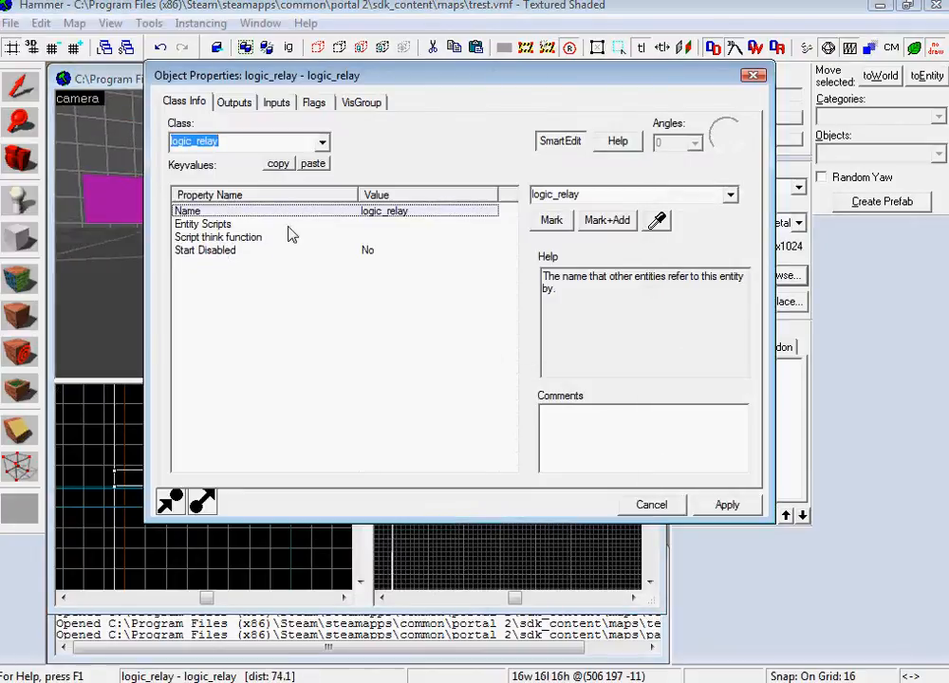
{"action": "left_click", "coordinate": [235, 102]}
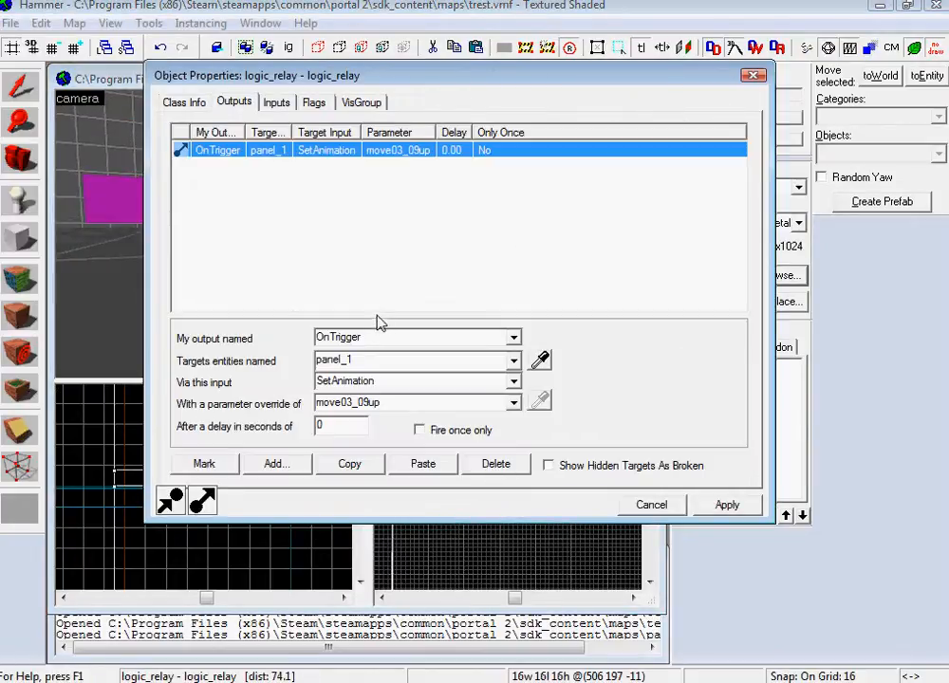
{"action": "left_click", "coordinate": [350, 466]}
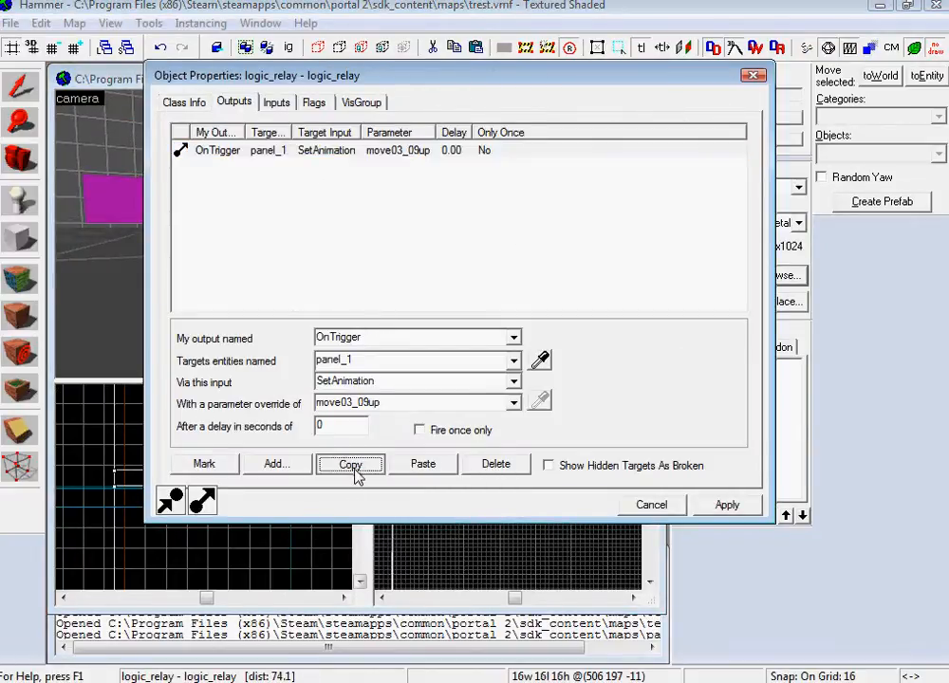
{"action": "left_click", "coordinate": [423, 464]}
{"action": "left_click", "coordinate": [424, 464]}
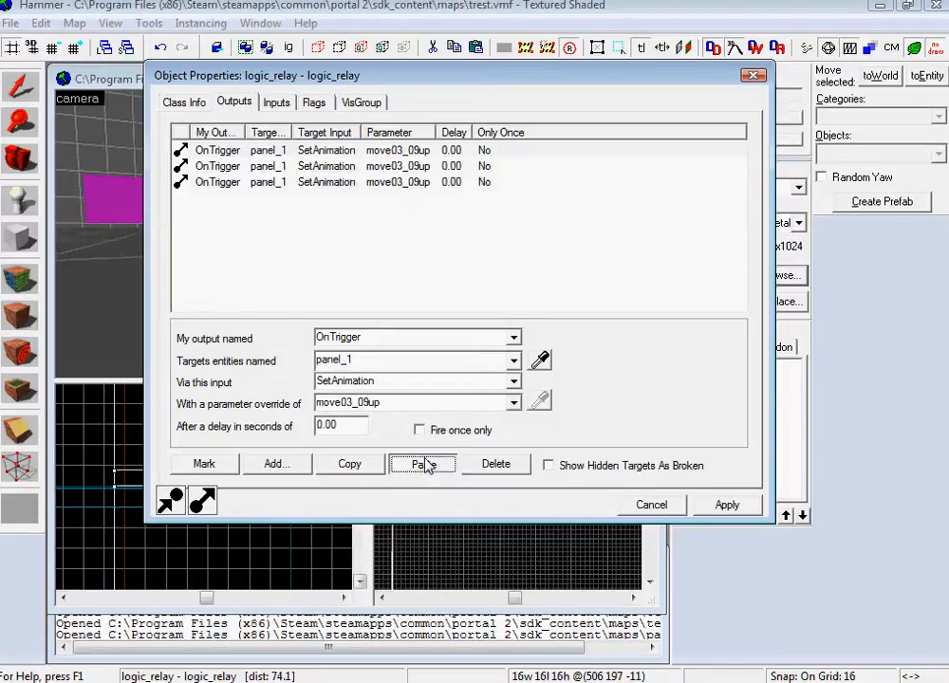
{"action": "left_click", "coordinate": [423, 464]}
{"action": "left_click", "coordinate": [424, 465]}
{"action": "left_click", "coordinate": [423, 464]}
{"action": "left_click", "coordinate": [423, 464]}
{"action": "left_click", "coordinate": [424, 464]}
- Retarget the second OnTrigger output of logic_relay to panel_2
{"action": "left_click", "coordinate": [292, 169]}
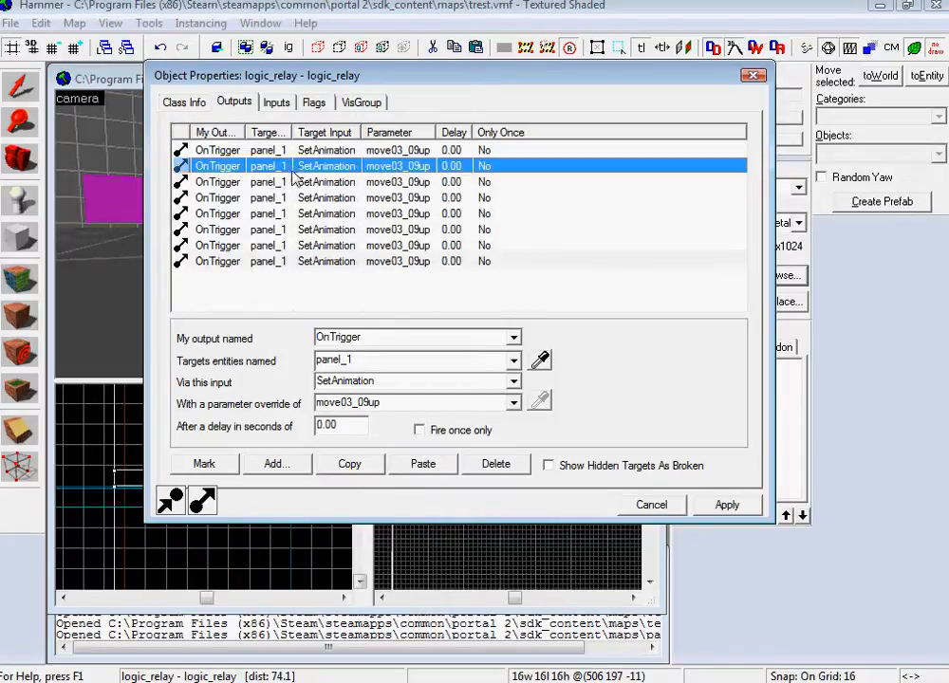
{"action": "left_click", "coordinate": [373, 360]}
{"action": "left_click", "coordinate": [373, 360]}
{"action": "key", "text": "BackSpace"}
{"action": "type", "text": "2"}
- Retarget the third OnTrigger output of logic_relay to panel_3
{"action": "left_click", "coordinate": [271, 182]}
{"action": "left_click", "coordinate": [379, 361]}
{"action": "left_click", "coordinate": [387, 364]}
{"action": "key", "text": "BackSpace"}
{"action": "type", "text": "3"}
- Retarget the fourth OnTrigger output of logic_relay to panel_4
{"action": "left_click", "coordinate": [270, 201]}
{"action": "left_click", "coordinate": [269, 195]}
{"action": "left_click", "coordinate": [382, 358]}
{"action": "left_click", "coordinate": [373, 366]}
{"action": "key", "text": "BackSpace"}
{"action": "type", "text": "4"}
- Retarget the fifth OnTrigger output of logic_relay to panel_5
{"action": "left_click", "coordinate": [276, 214]}
{"action": "left_click", "coordinate": [423, 362]}
{"action": "key", "text": "BackSpace"}
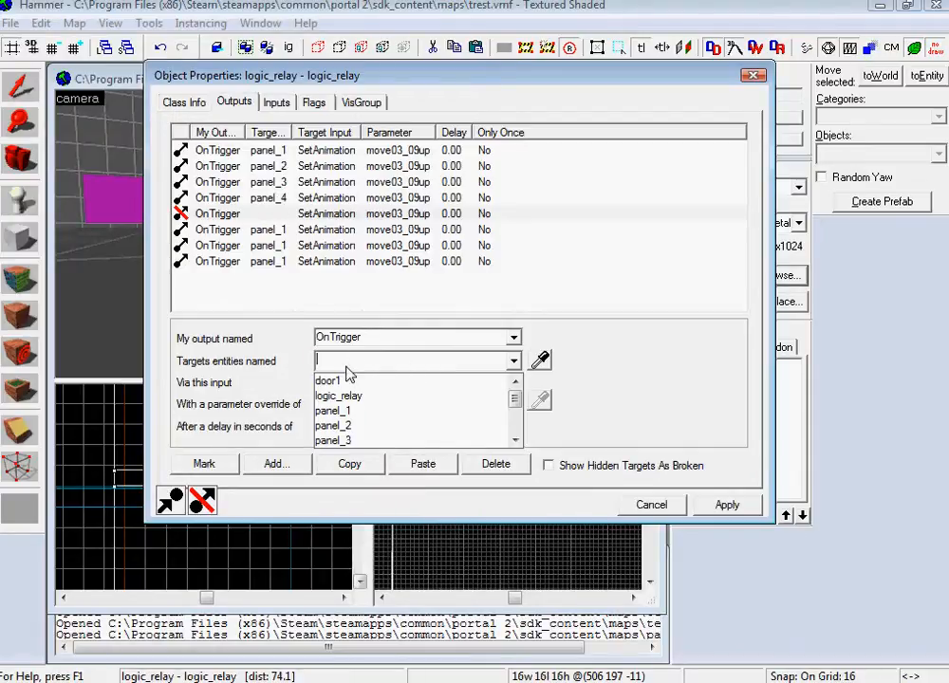
{"action": "type", "text": "panel_5"}
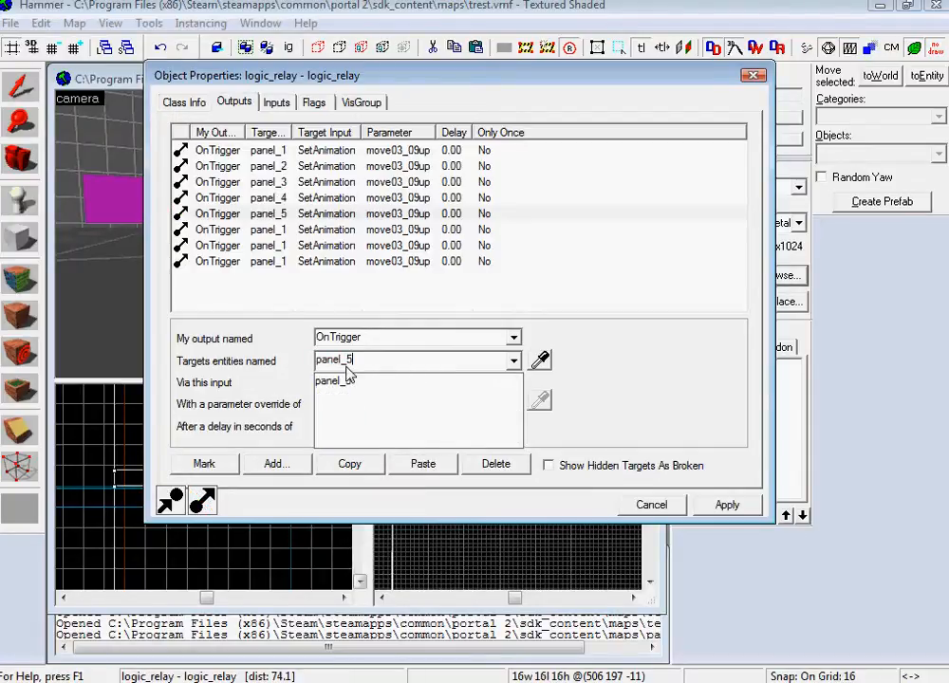
- Retarget the sixth OnTrigger output of logic_relay to panel_7
{"action": "left_click", "coordinate": [265, 230]}
{"action": "left_click", "coordinate": [364, 358]}
{"action": "key", "text": "BackSpace"}
{"action": "type", "text": "7"}
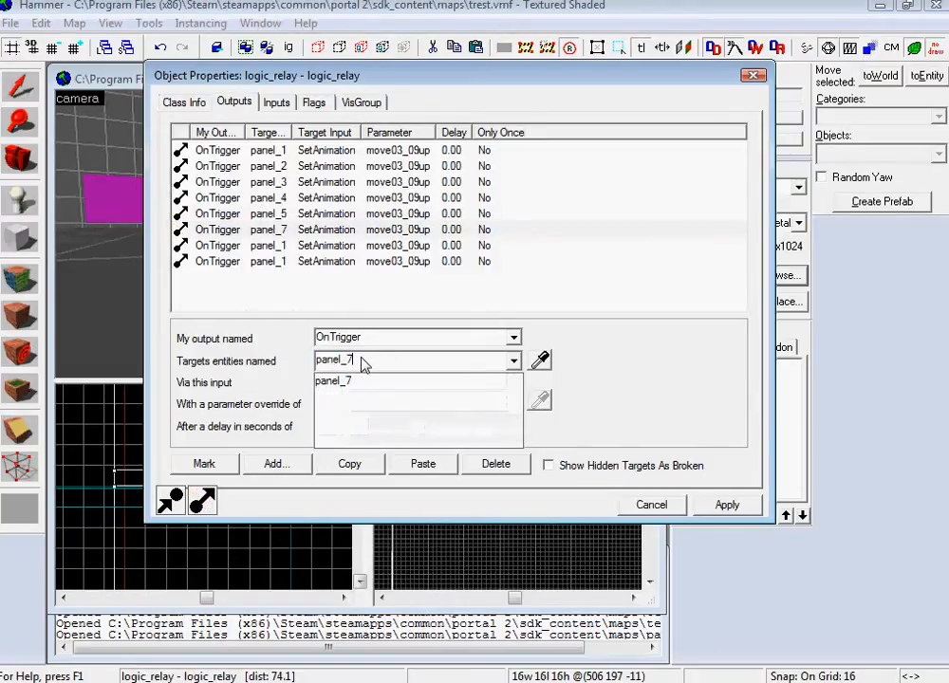
- Retarget the seventh OnTrigger output of logic_relay to panel_6
{"action": "left_click", "coordinate": [261, 250]}
{"action": "left_click", "coordinate": [382, 360]}
{"action": "left_click", "coordinate": [383, 359]}
{"action": "key", "text": "BackSpace"}
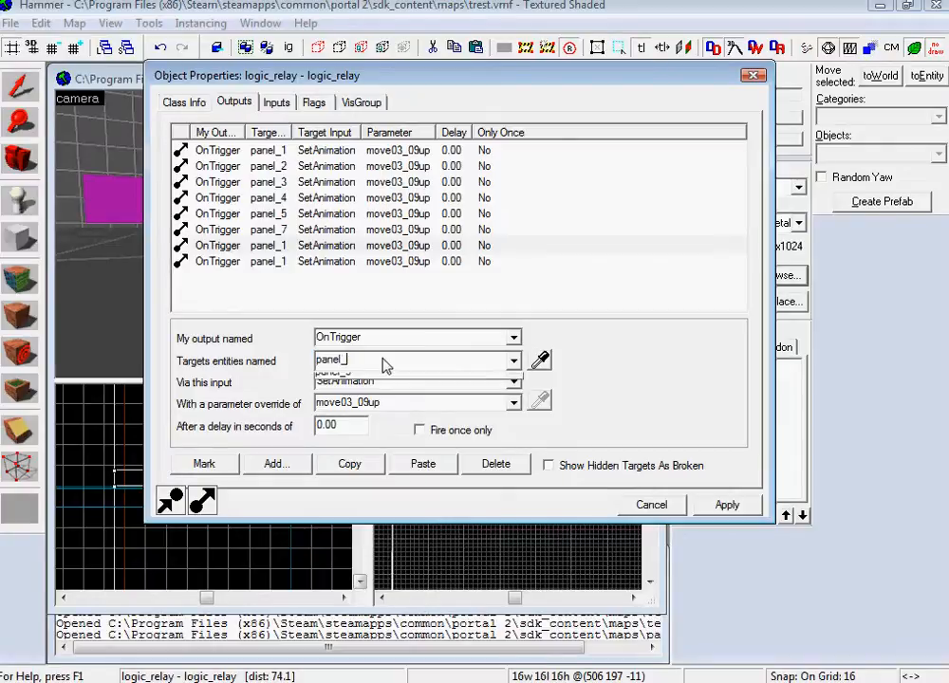
{"action": "type", "text": "6"}
- Retarget the eighth OnTrigger output of logic_relay to panel_9 and apply the output changes
{"action": "left_click", "coordinate": [290, 260]}
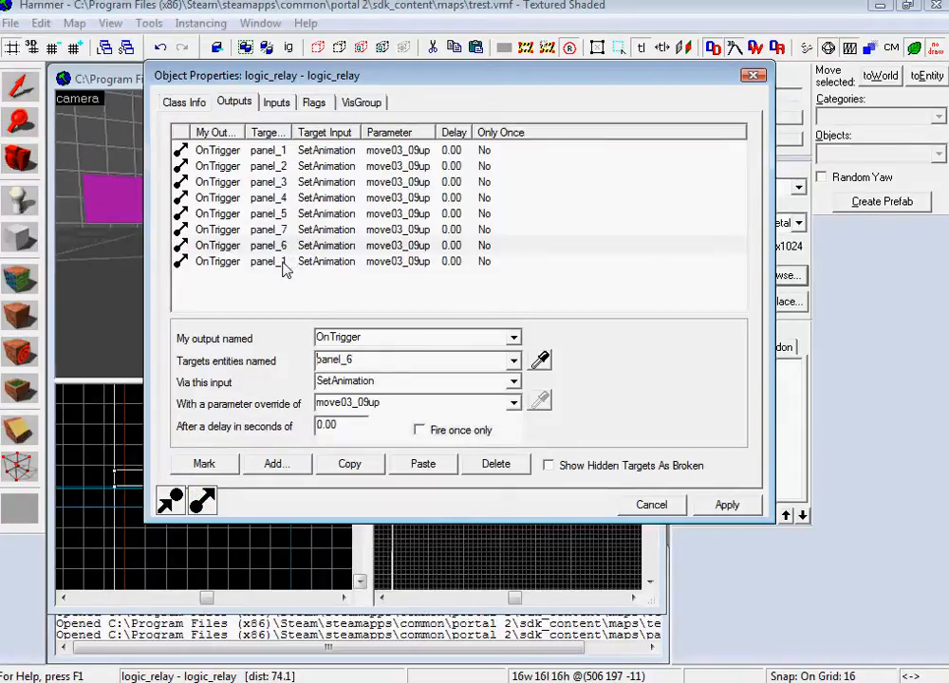
{"action": "left_click", "coordinate": [286, 263]}
{"action": "left_click", "coordinate": [375, 361]}
{"action": "left_click", "coordinate": [375, 361]}
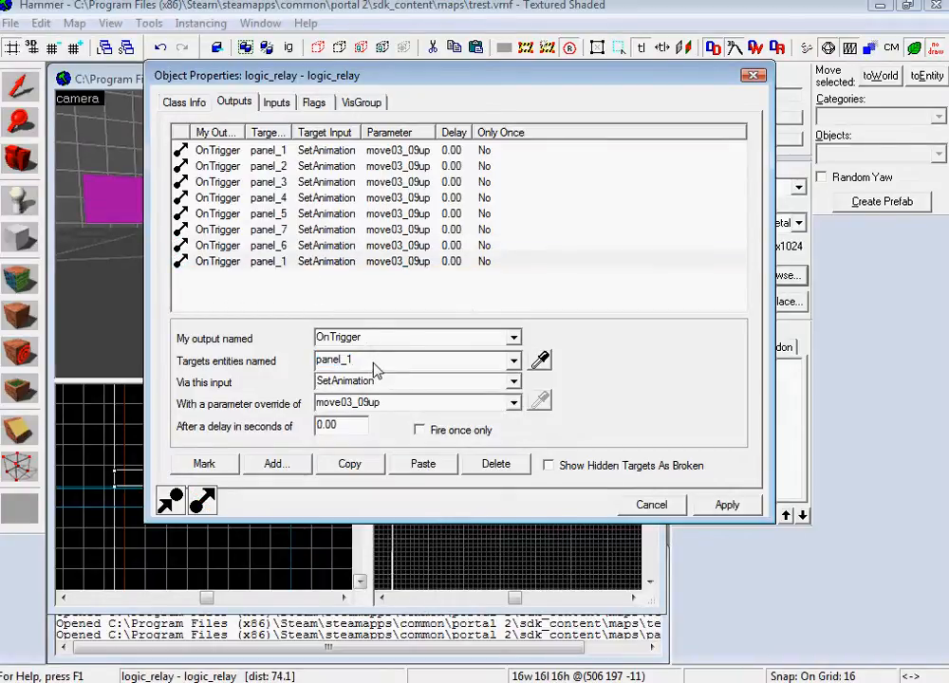
{"action": "key", "text": "BackSpace"}
{"action": "type", "text": "9"}
{"action": "left_click", "coordinate": [727, 505]}
{"action": "left_click", "coordinate": [719, 506]}
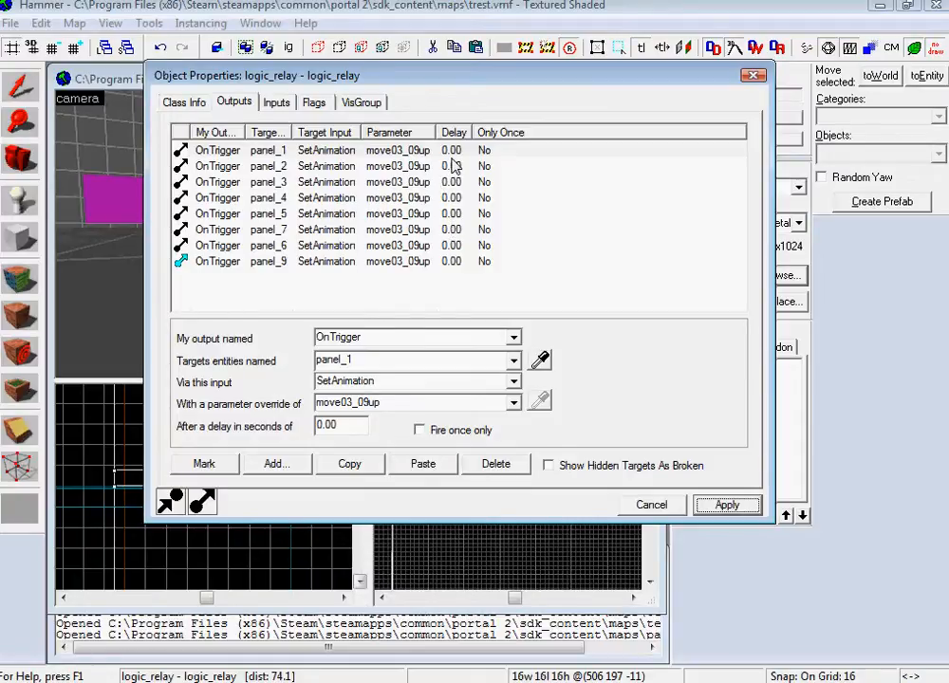
- Set the delay of the panel_1 output to 0.12 seconds and the panel_2 output to 0.3 seconds
{"action": "left_click", "coordinate": [334, 426]}
{"action": "type", "text": "12"}
{"action": "left_click", "coordinate": [449, 167]}
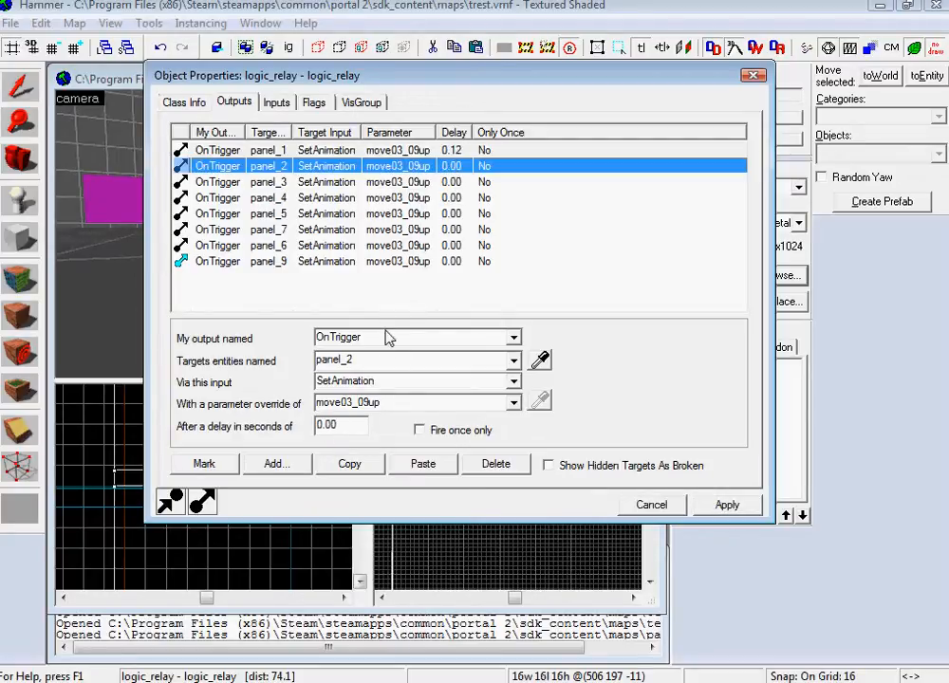
{"action": "left_click_drag", "start_coordinate": [343, 426], "coordinate": [329, 426]}
{"action": "type", "text": "13"}
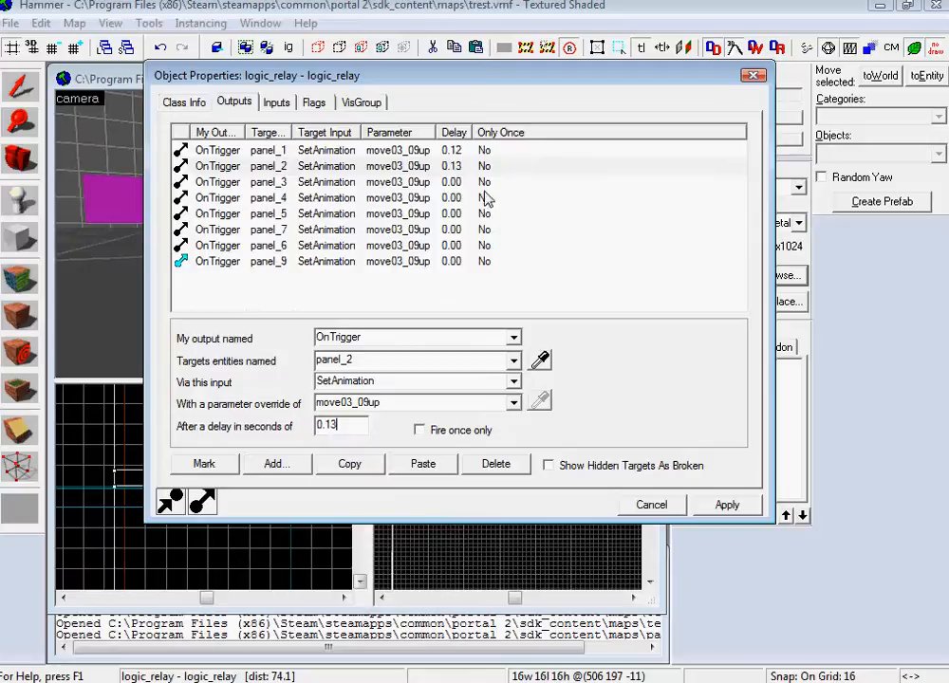
{"action": "key", "text": "BackSpace"}
{"action": "key", "text": "BackSpace"}
{"action": "type", "text": "3"}
- Set the delay of the panel_3 output to 0.45 seconds and the panel_4 output to 0.05 seconds
{"action": "left_click", "coordinate": [450, 186]}
{"action": "left_click_drag", "start_coordinate": [343, 426], "coordinate": [329, 426]}
{"action": "type", "text": "45"}
{"action": "left_click", "coordinate": [472, 198]}
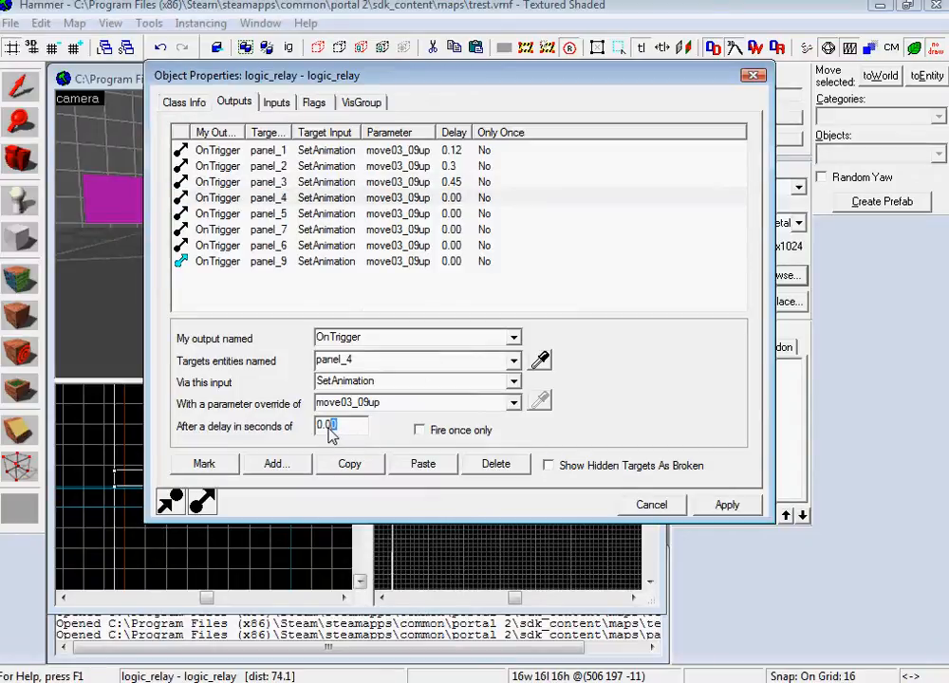
{"action": "type", "text": "05"}
- Set the delay of the panel_5 output to 0.67 seconds and the panel_7 output to 0.78 seconds
{"action": "left_click", "coordinate": [455, 215]}
{"action": "left_click_drag", "start_coordinate": [343, 426], "coordinate": [328, 423]}
{"action": "left_click", "coordinate": [461, 231]}
{"action": "type", "text": "78"}
- Set the delays of the panel_6 and panel_9 outputs to 0.89 and 0.59 seconds, and apply the logic_relay properties
{"action": "left_click", "coordinate": [479, 245]}
{"action": "left_click", "coordinate": [342, 427]}
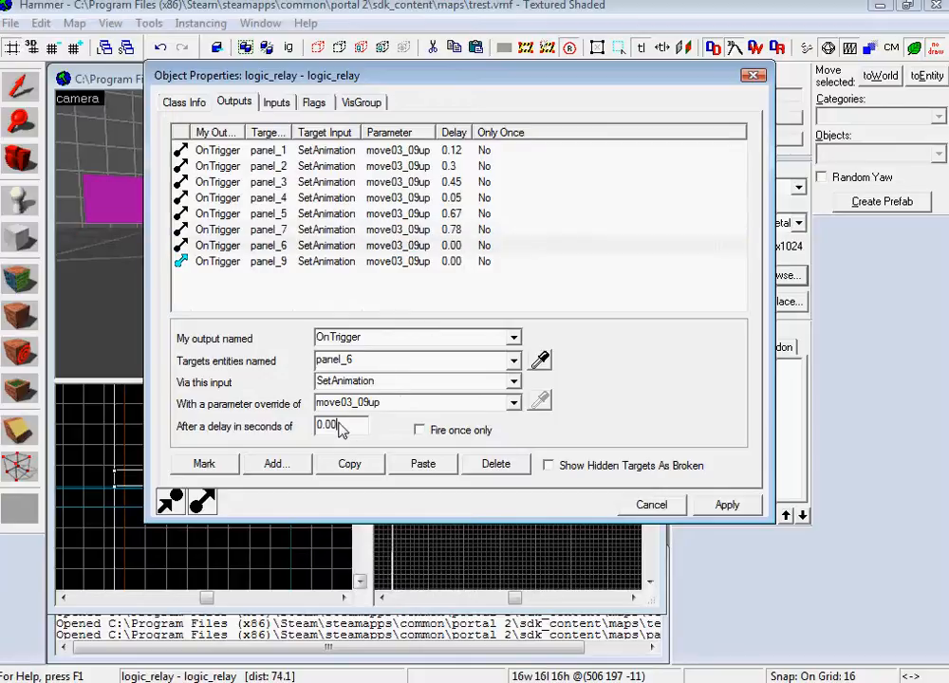
{"action": "left_click", "coordinate": [463, 262]}
{"action": "left_click", "coordinate": [338, 429]}
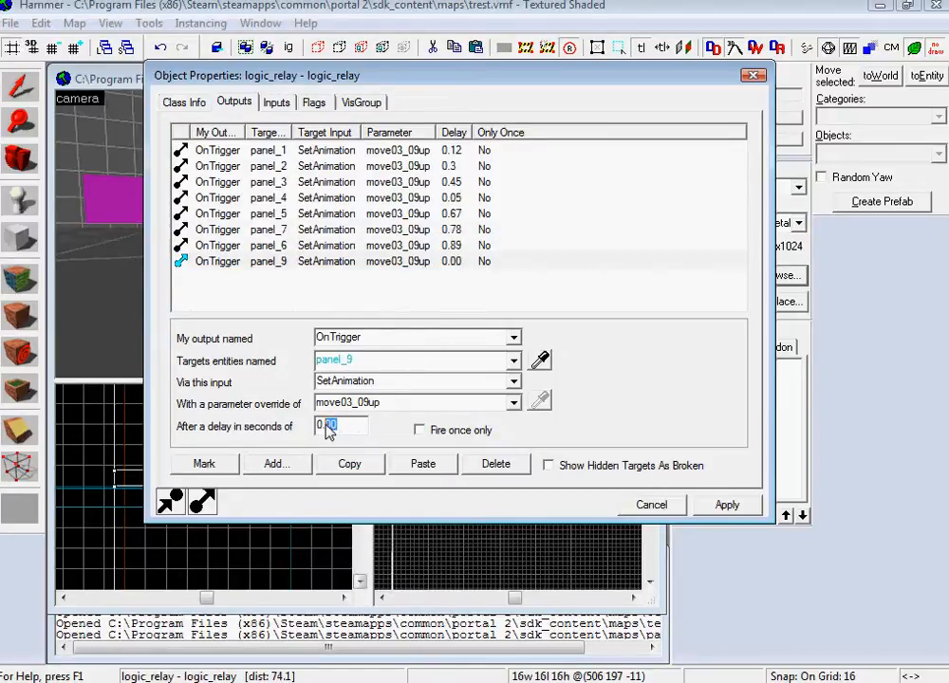
{"action": "type", "text": "59"}
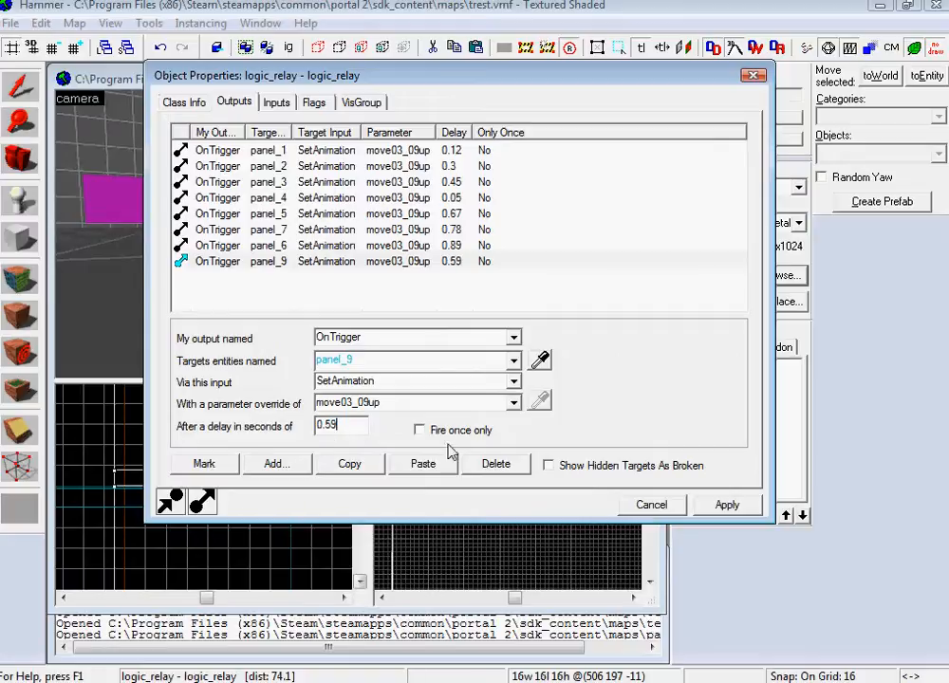
{"action": "left_click", "coordinate": [707, 503]}
{"action": "left_click", "coordinate": [666, 505]}
- Compile the trest map and run it in Portal 2 to test the delayed panel animations
{"action": "key", "text": "z"}
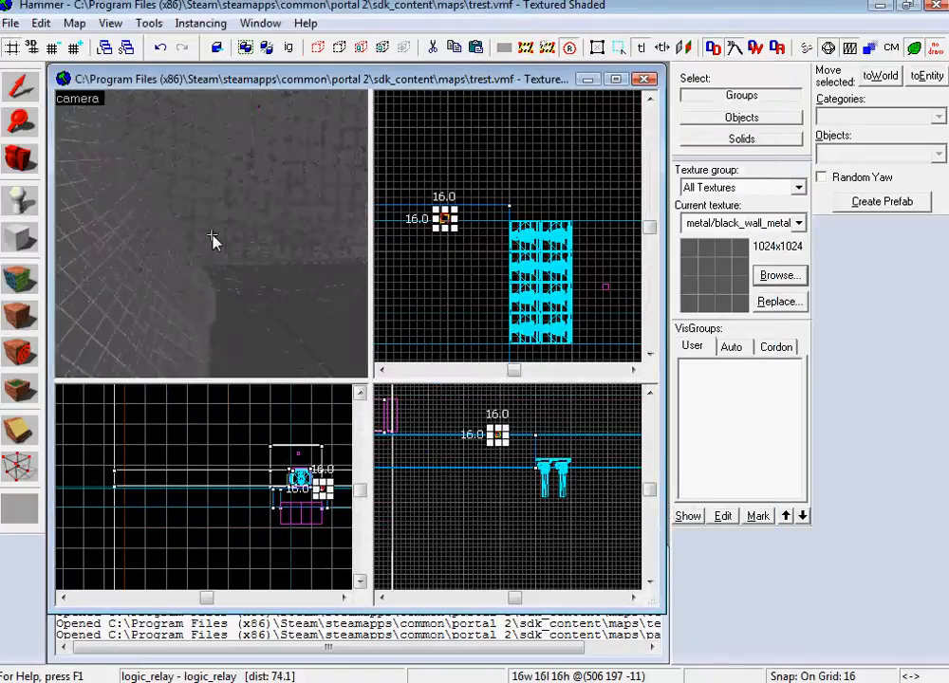
{"action": "key", "text": "w"}
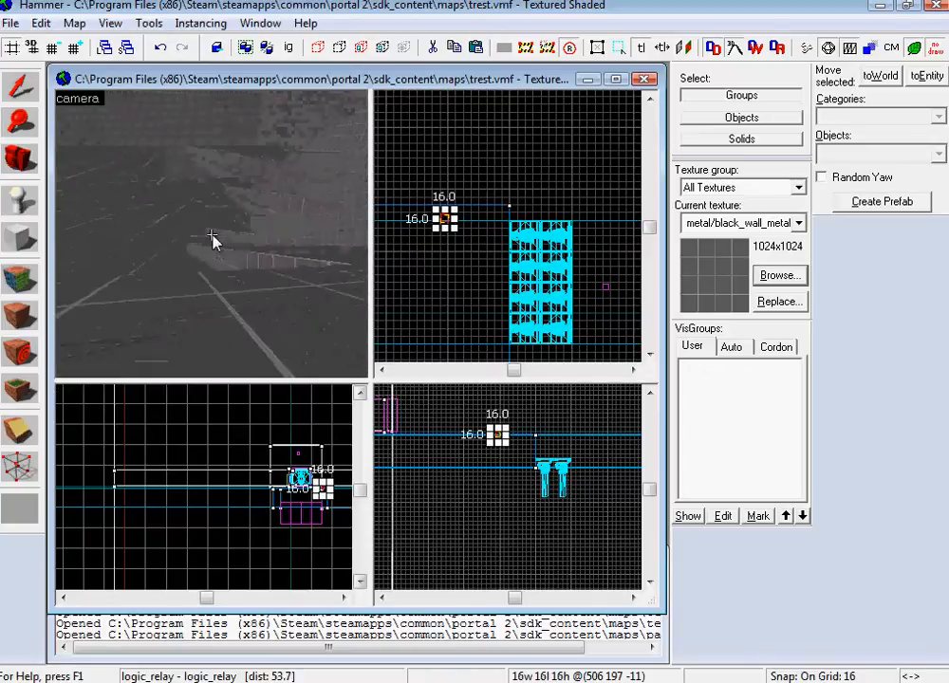
{"action": "key", "text": "F9"}
{"action": "key", "text": "Return"}
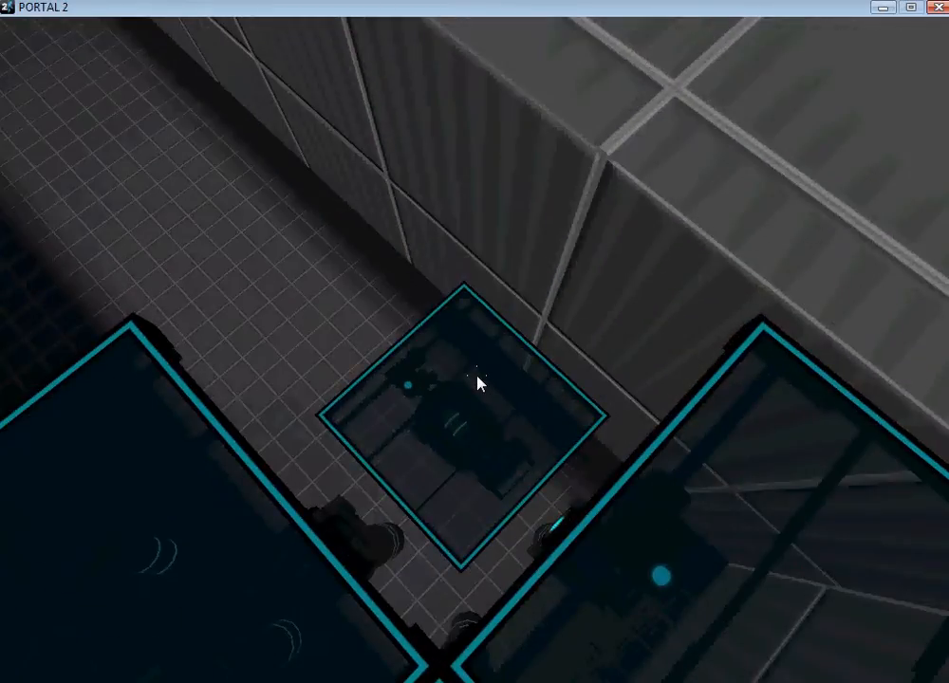
- Exit the test map, quit Portal 2 and close the finished compile window
{"action": "key", "text": "Escape"}
{"action": "left_click", "coordinate": [286, 529]}
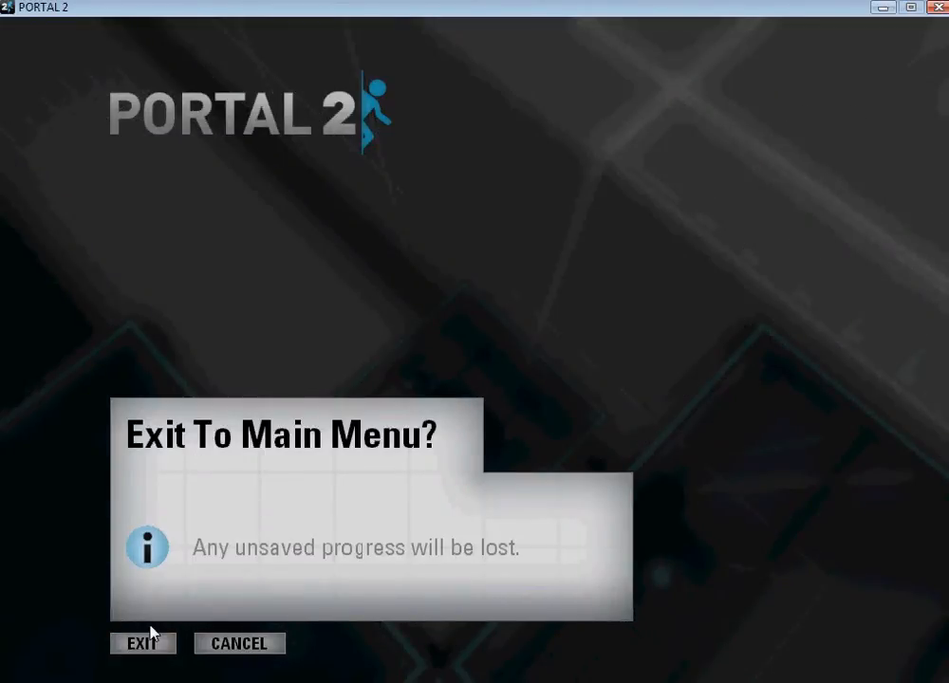
{"action": "left_click", "coordinate": [147, 644]}
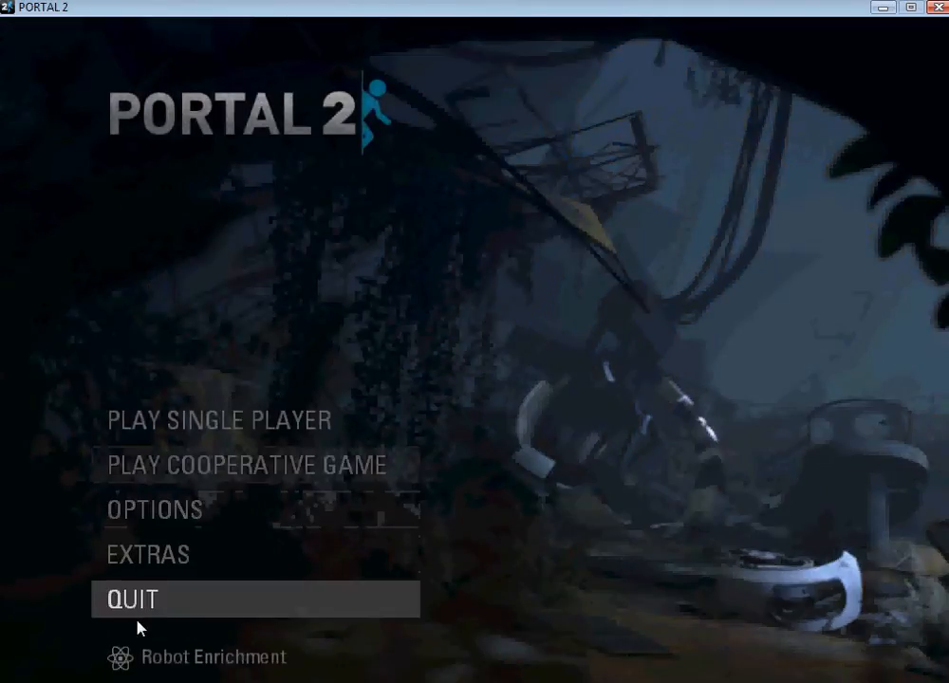
{"action": "left_click", "coordinate": [152, 638]}
{"action": "left_click", "coordinate": [137, 643]}
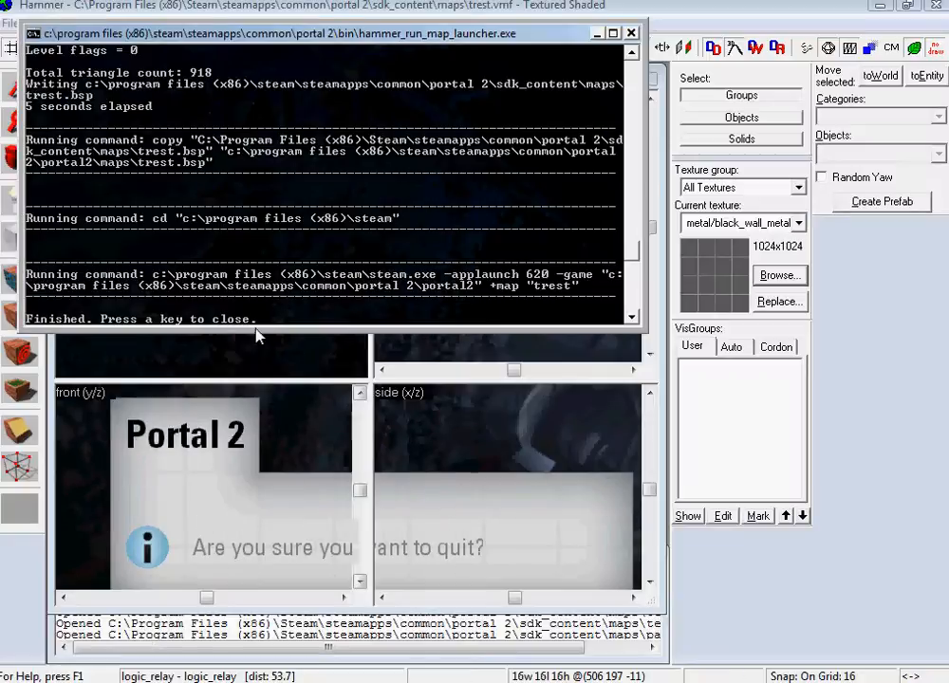
{"action": "key", "text": "Return"}
- Place a new point entity on the floor in front of the wall, beside the panel pit
{"action": "key", "text": "z"}
{"action": "key", "text": "s"}
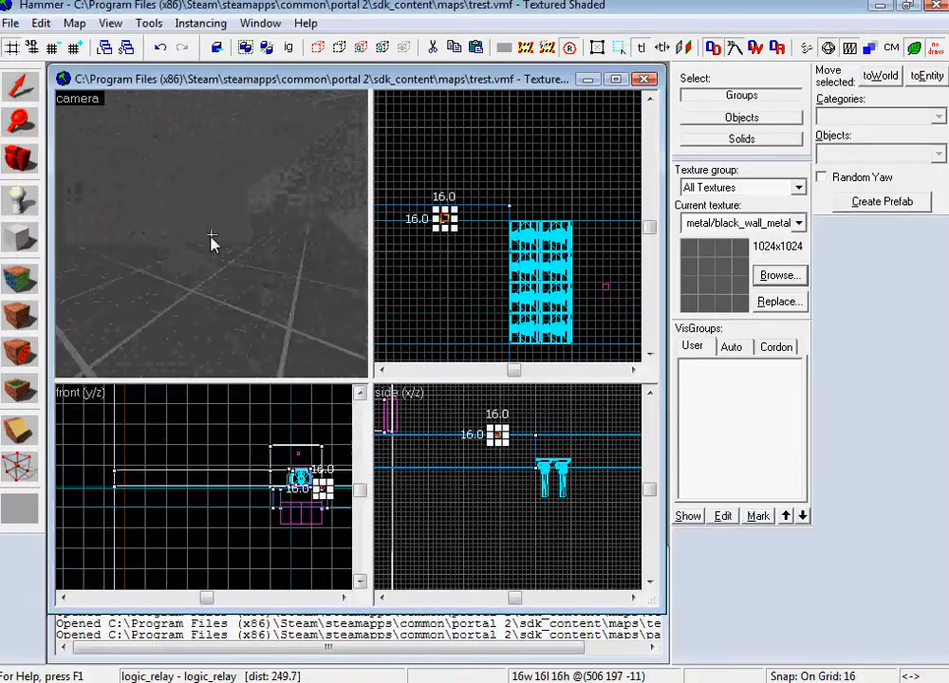
{"action": "key", "text": "w"}
{"action": "key", "text": "s"}
{"action": "key", "text": "z"}
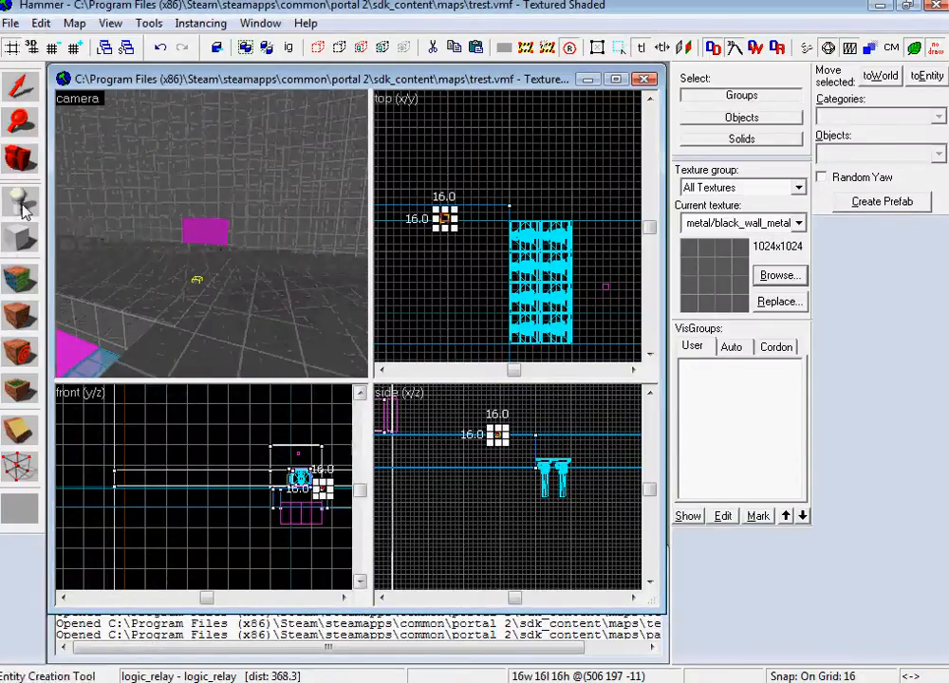
{"action": "left_click", "coordinate": [19, 201]}
{"action": "left_click", "coordinate": [295, 343]}
{"action": "left_click", "coordinate": [19, 86]}
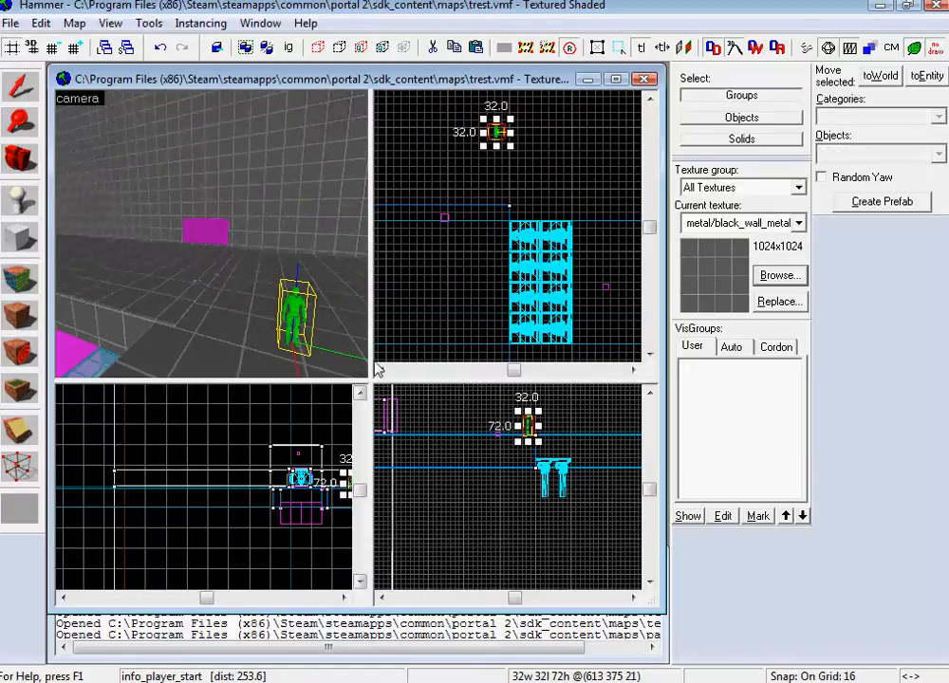
{"action": "double_click", "coordinate": [289, 322]}
{"action": "left_click", "coordinate": [651, 505]}
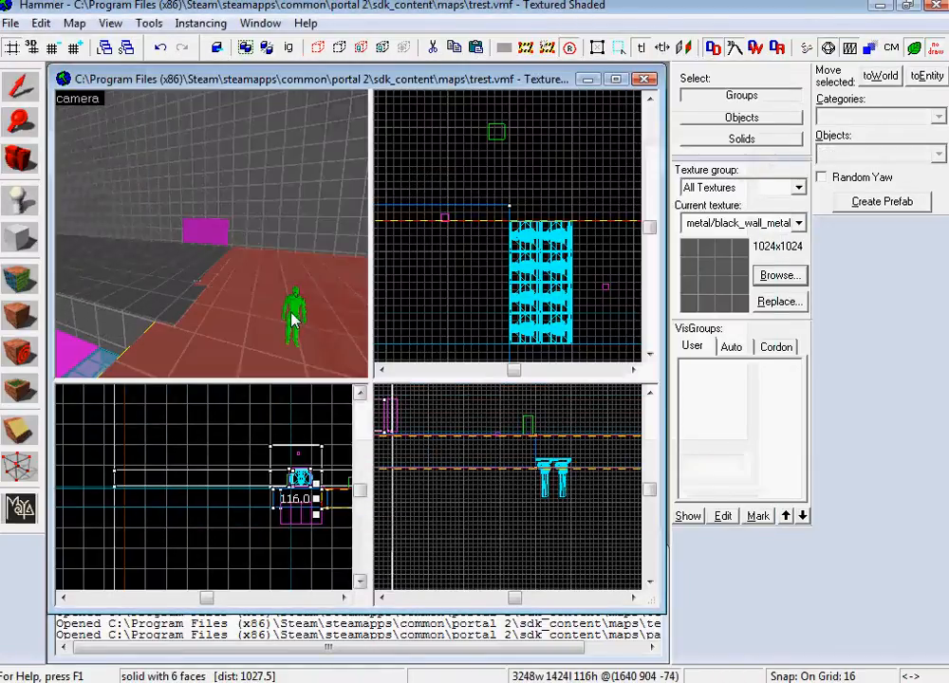
- Change the class of the newly placed info_player_start entity to prop_dynamic
{"action": "double_click", "coordinate": [294, 323]}
{"action": "double_click", "coordinate": [241, 142]}
{"action": "type", "text": "pro"}
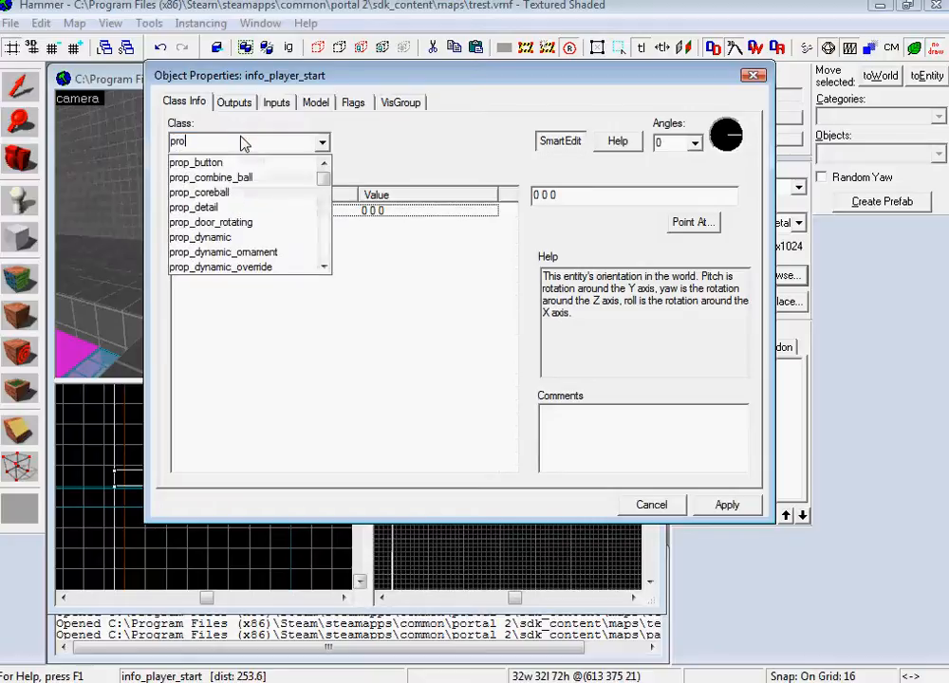
{"action": "type", "text": "p_d"}
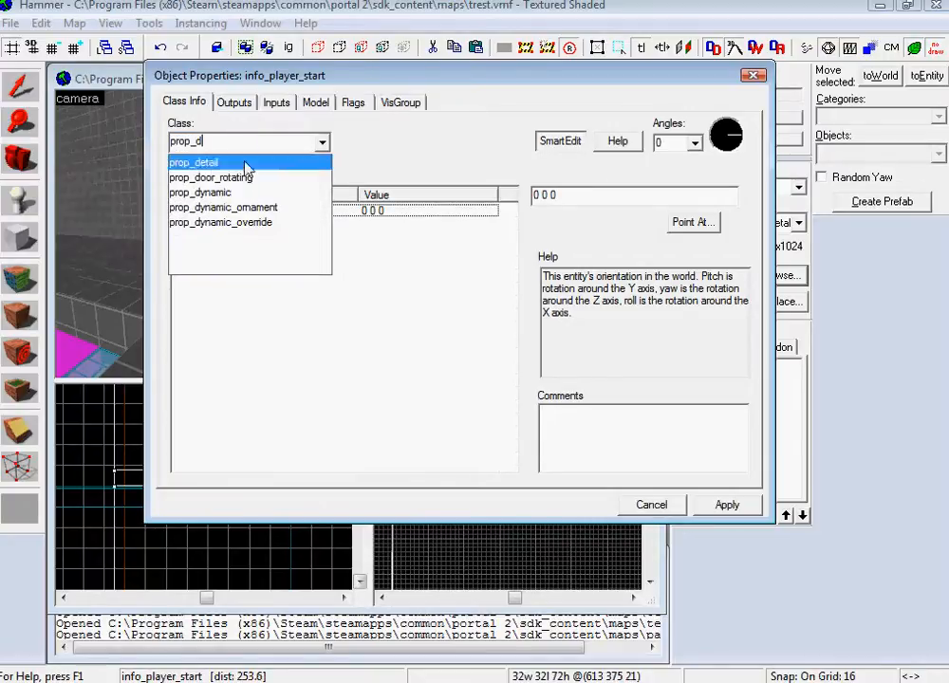
{"action": "left_click", "coordinate": [266, 189]}
{"action": "left_click", "coordinate": [726, 506]}
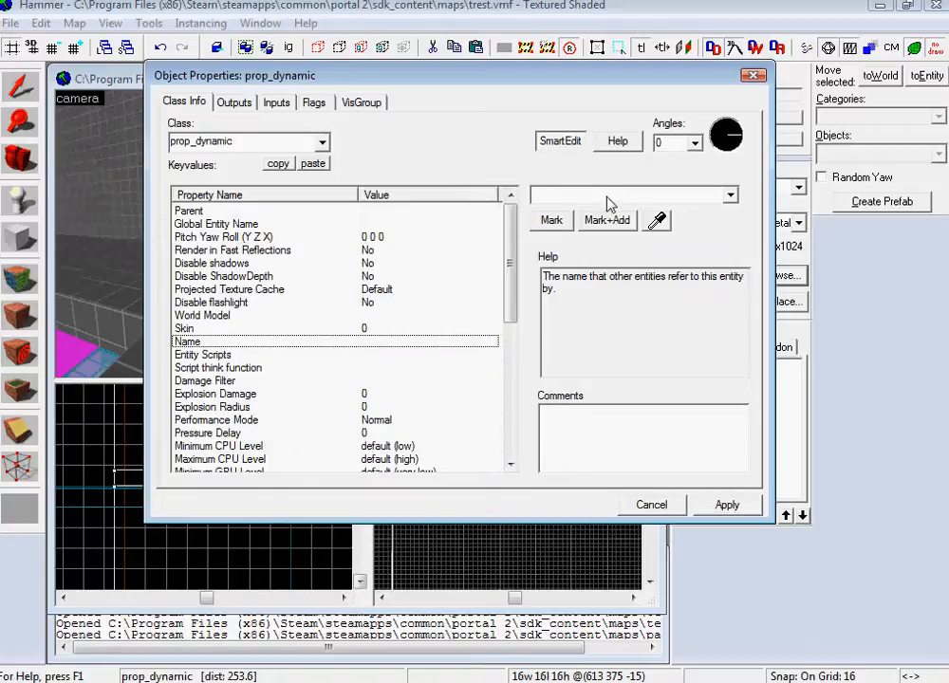
- Name the new prop_dynamic entity arm and apply the change
{"action": "type", "text": "arm"}
{"action": "left_click", "coordinate": [727, 505]}
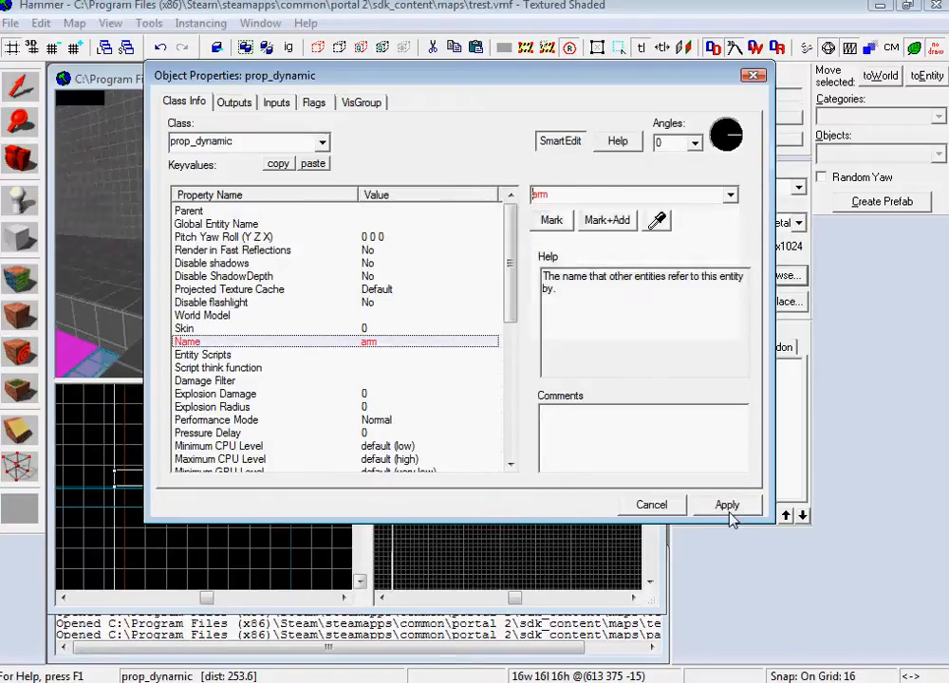
{"action": "left_click", "coordinate": [727, 505]}
- Set the arm's world model to arm64x64_interior_rusty.mdl from the anim_wp/room_transform model folder, clearing the circle filter
{"action": "double_click", "coordinate": [354, 317]}
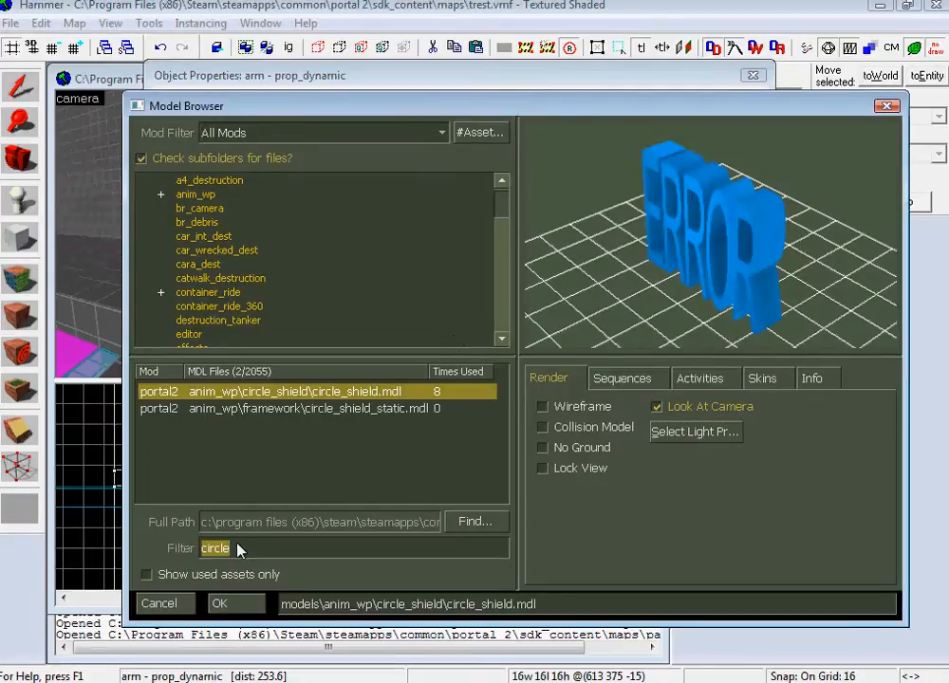
{"action": "double_click", "coordinate": [195, 196]}
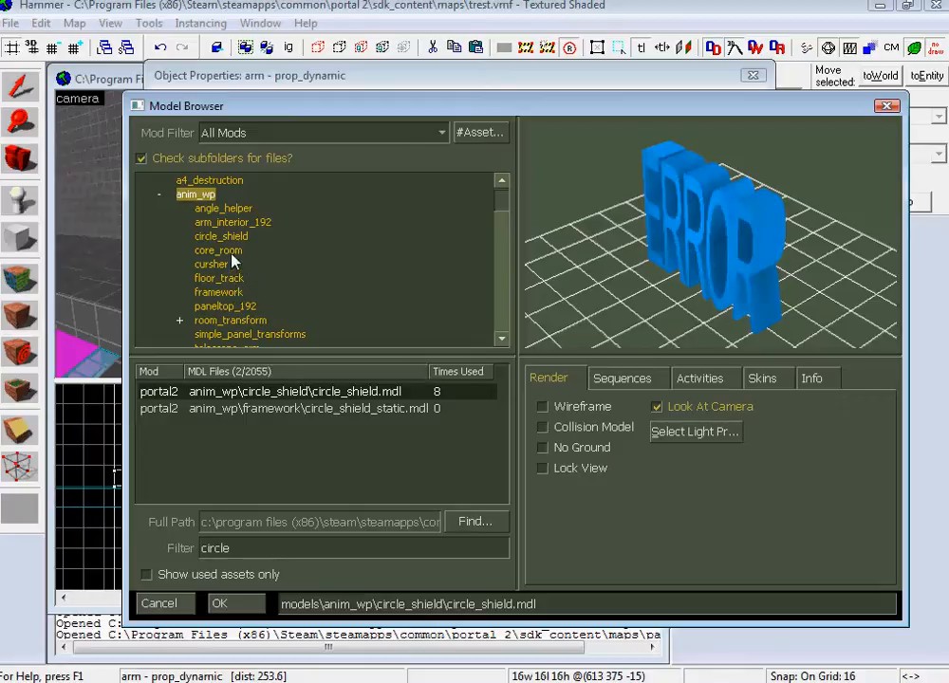
{"action": "double_click", "coordinate": [260, 323]}
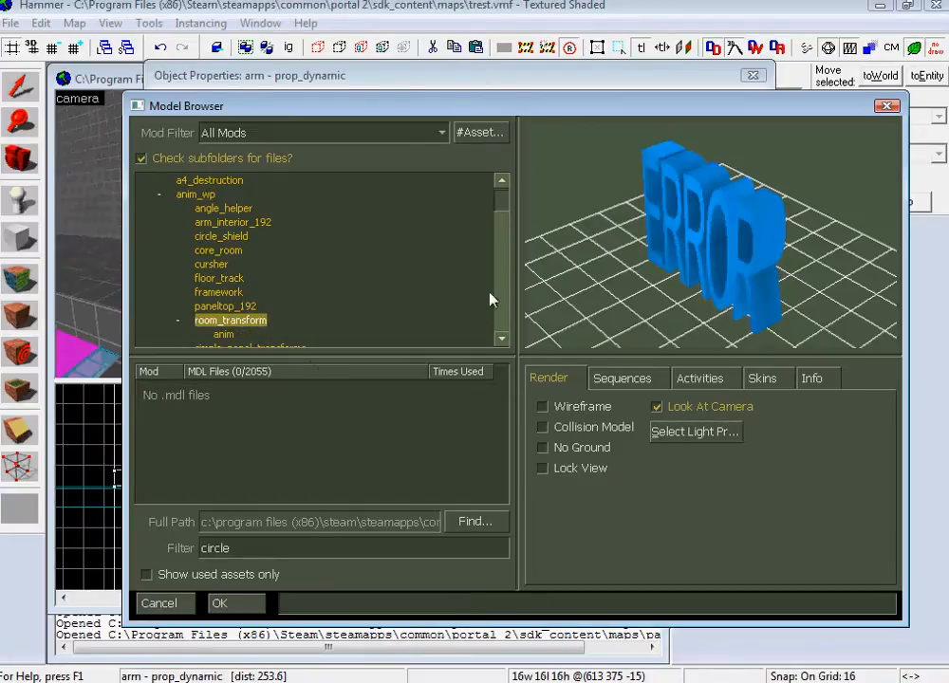
{"action": "left_click", "coordinate": [502, 343]}
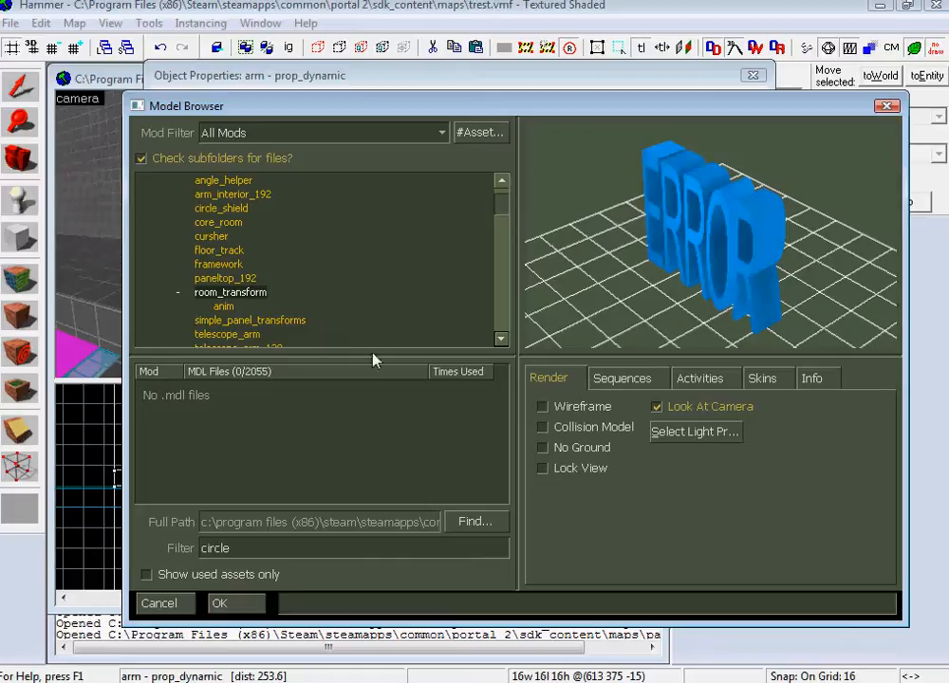
{"action": "left_click_drag", "start_coordinate": [270, 549], "coordinate": [147, 552]}
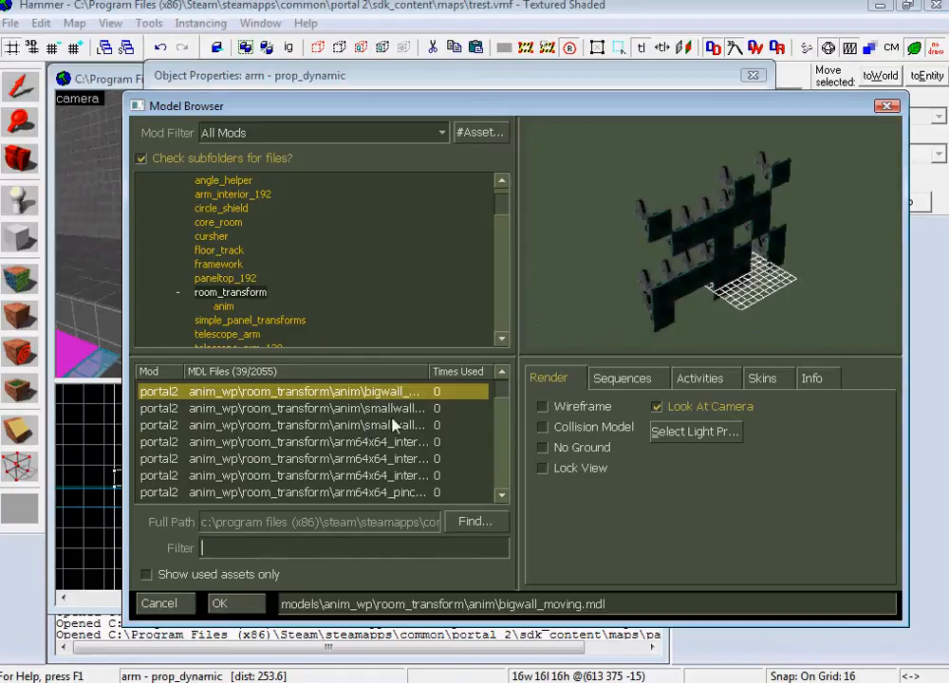
{"action": "left_click_drag", "start_coordinate": [431, 372], "coordinate": [476, 373]}
{"action": "left_click", "coordinate": [501, 494]}
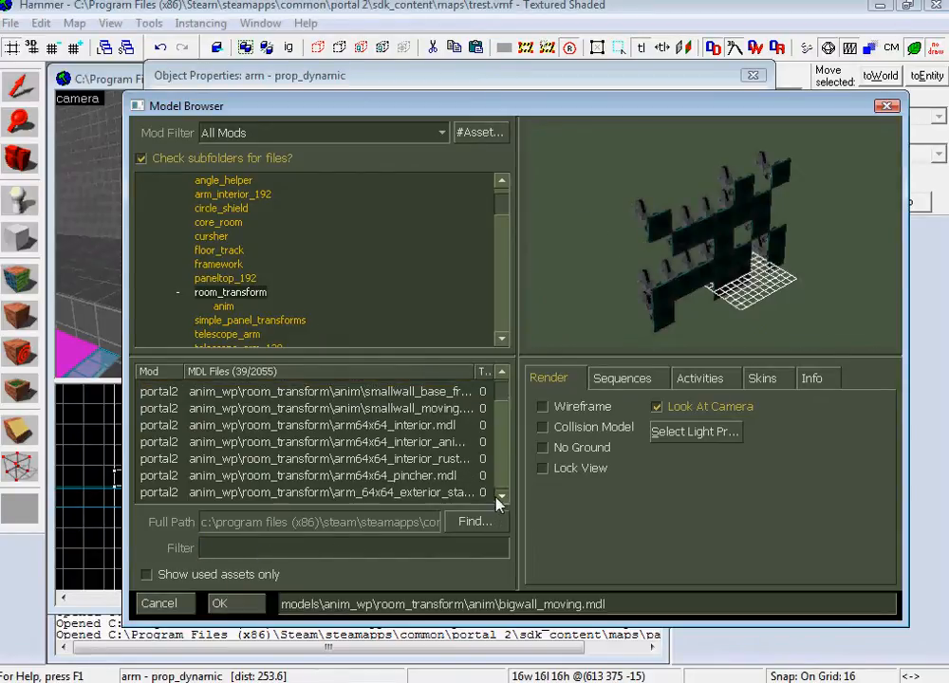
{"action": "left_click", "coordinate": [442, 462]}
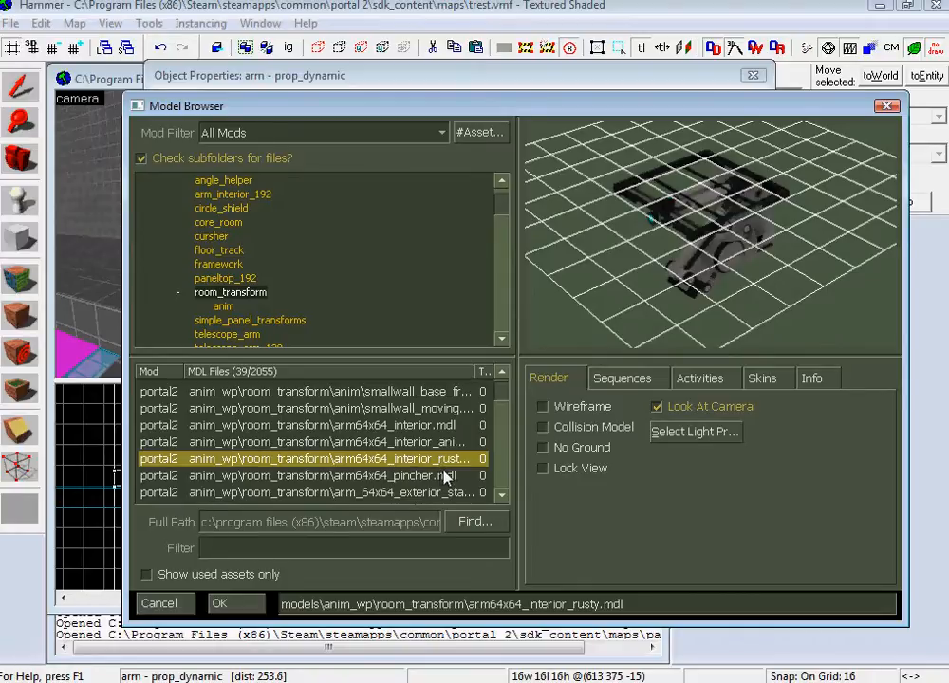
{"action": "left_click", "coordinate": [224, 617]}
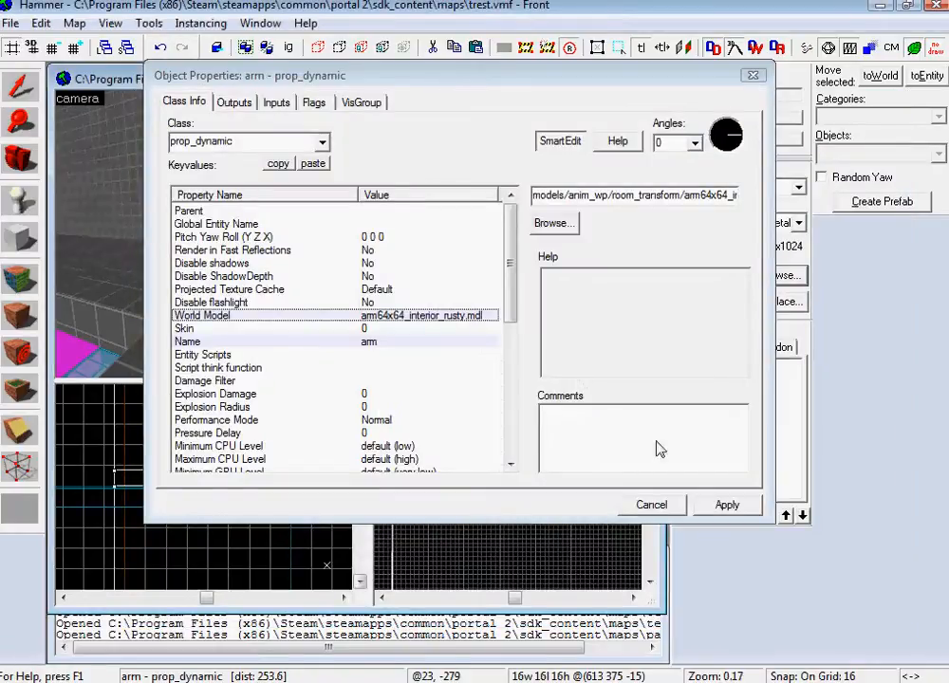
- Apply the arm's world model and load arm64x64_interior_rusty.mdl from anim_wp/room_transform in the model viewer
{"action": "left_click", "coordinate": [729, 505]}
{"action": "left_click_drag", "start_coordinate": [513, 308], "coordinate": [513, 397]}
{"action": "left_click", "coordinate": [349, 355]}
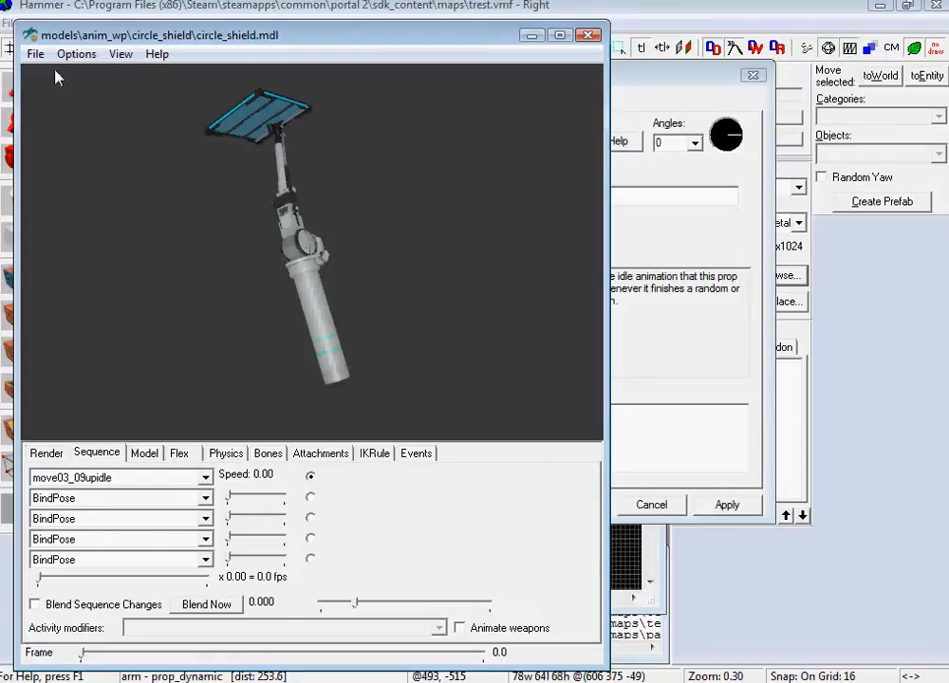
{"action": "left_click", "coordinate": [35, 54]}
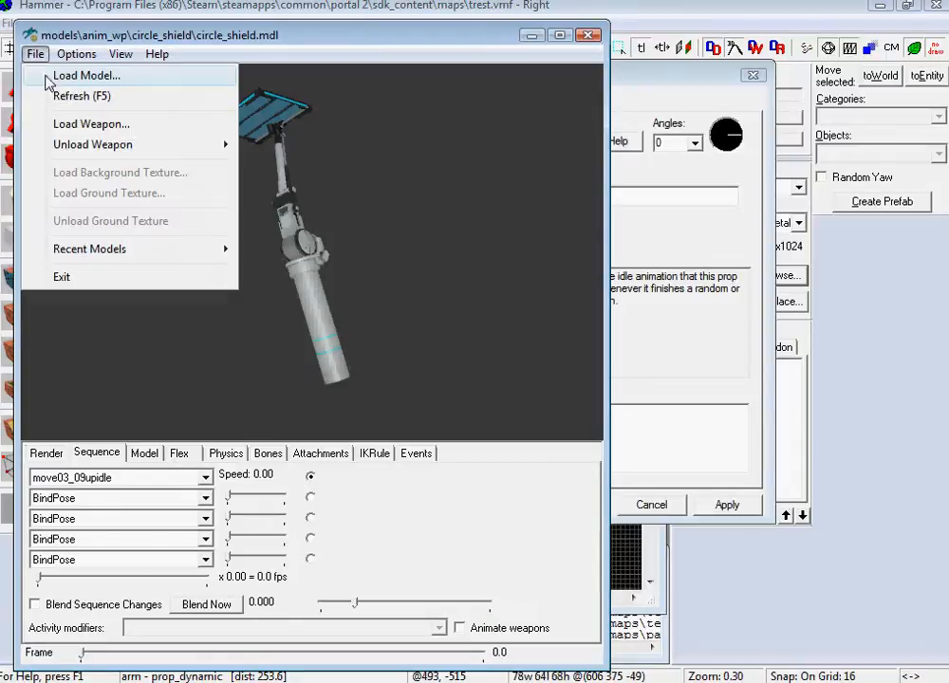
{"action": "left_click", "coordinate": [67, 74]}
{"action": "double_click", "coordinate": [208, 163]}
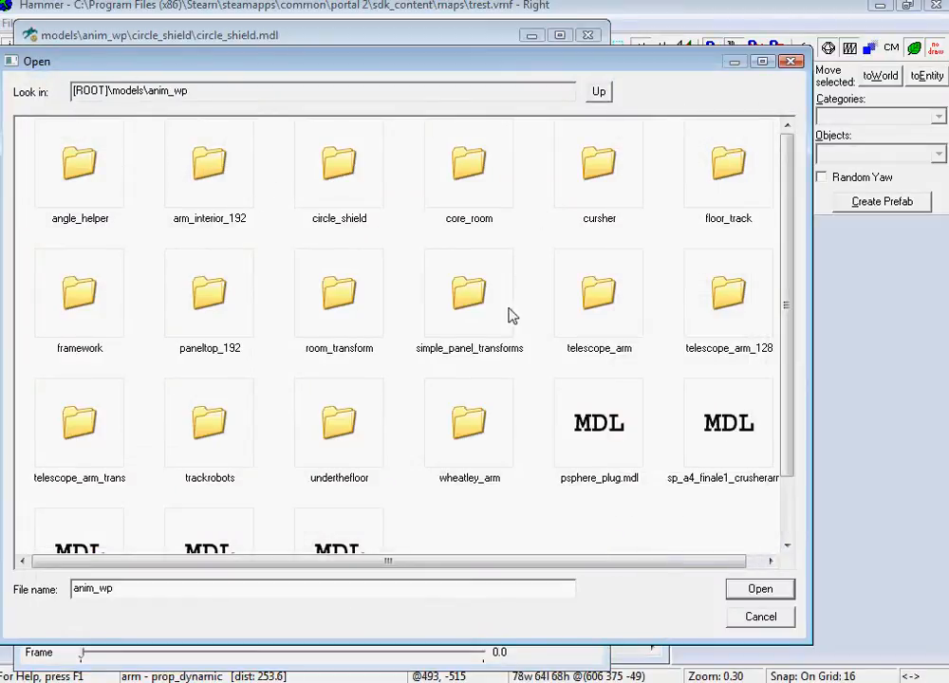
{"action": "double_click", "coordinate": [333, 312]}
{"action": "double_click", "coordinate": [472, 191]}
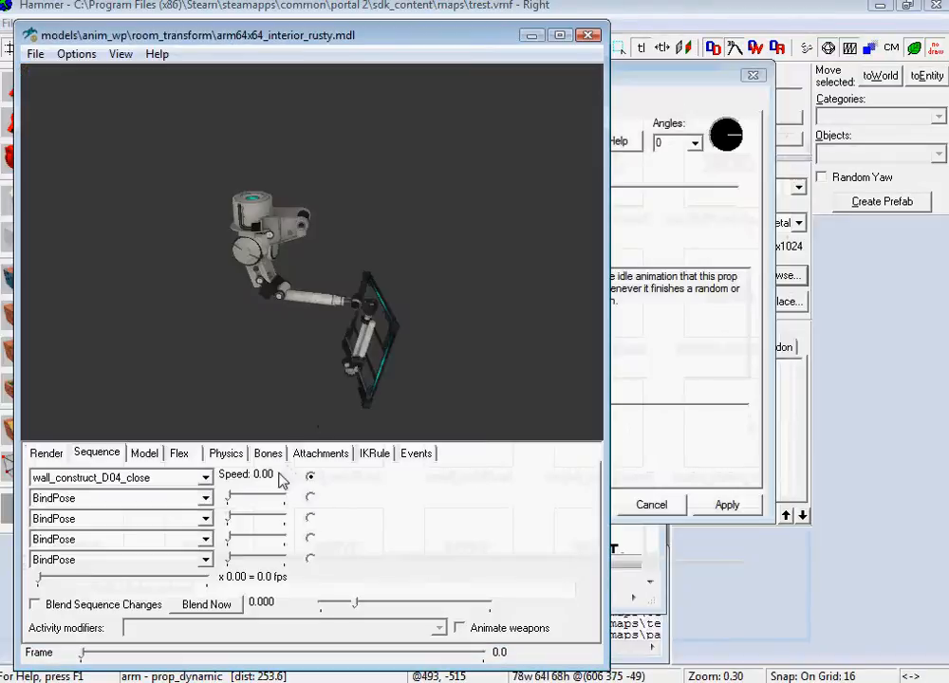
- Preview the wall_construct_A01_close_idle sequence on the loaded arm model
{"action": "left_click", "coordinate": [205, 479]}
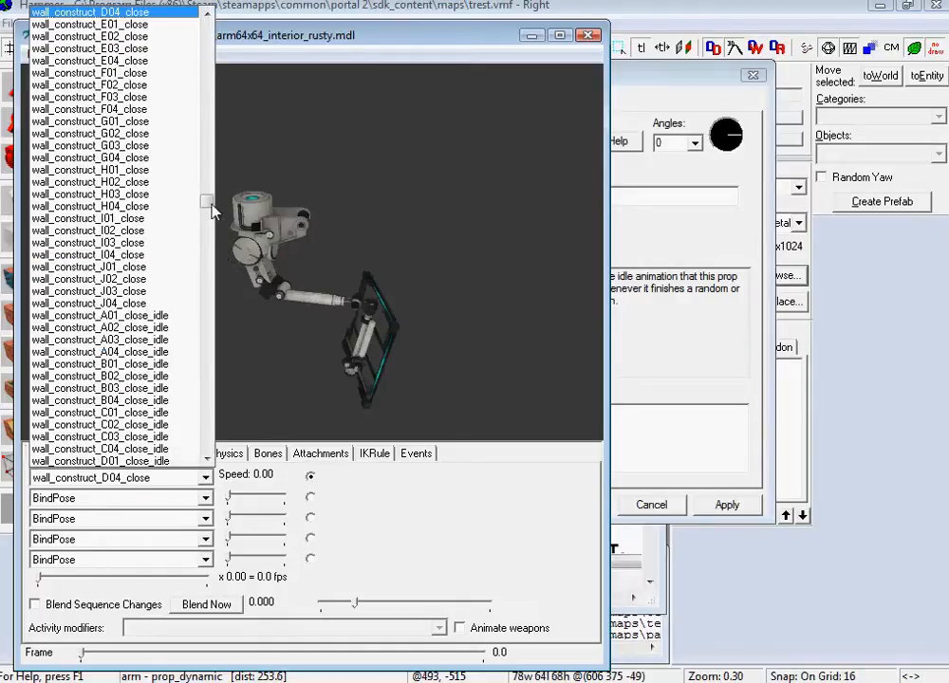
{"action": "left_click_drag", "start_coordinate": [210, 204], "coordinate": [211, 207]}
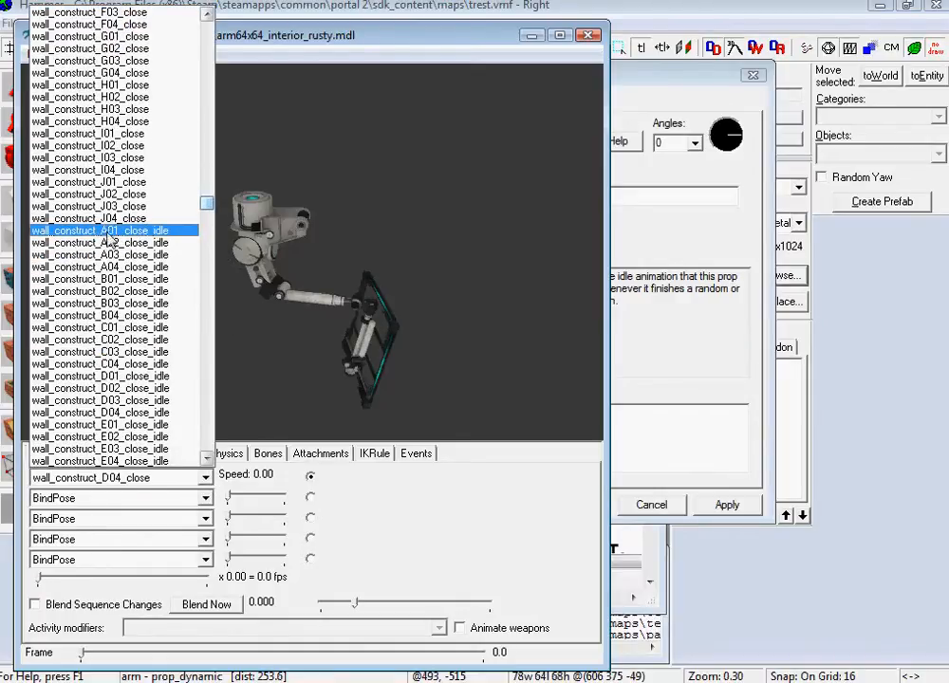
{"action": "left_click", "coordinate": [126, 236]}
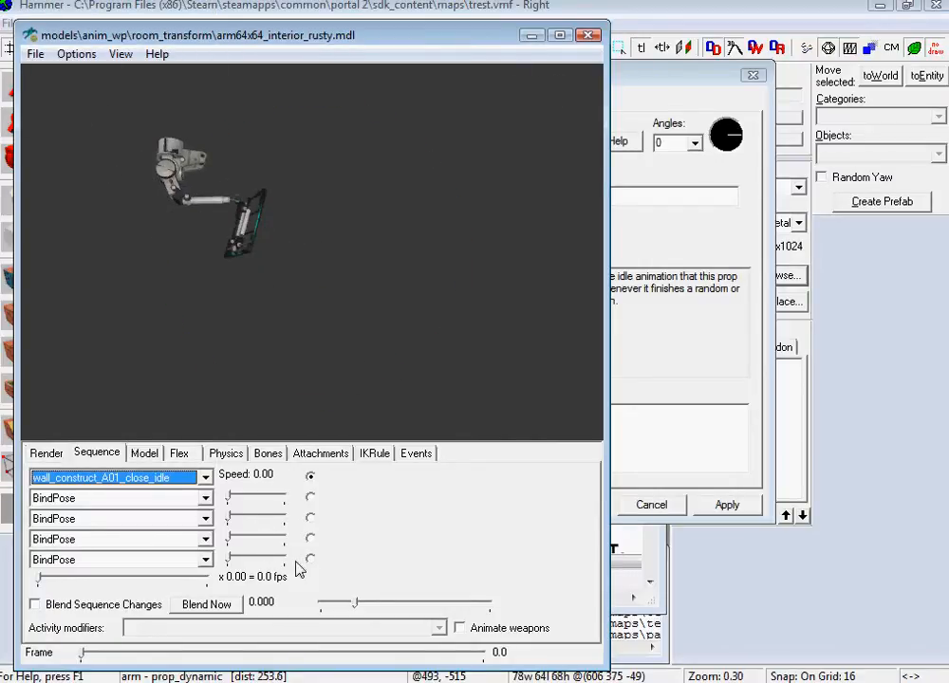
- Set the arm entity's default animation to wall_construct_A01_close_idle, apply it and check the name against the model viewer's sequence
{"action": "left_click", "coordinate": [689, 343]}
{"action": "type", "text": "wall_cons"}
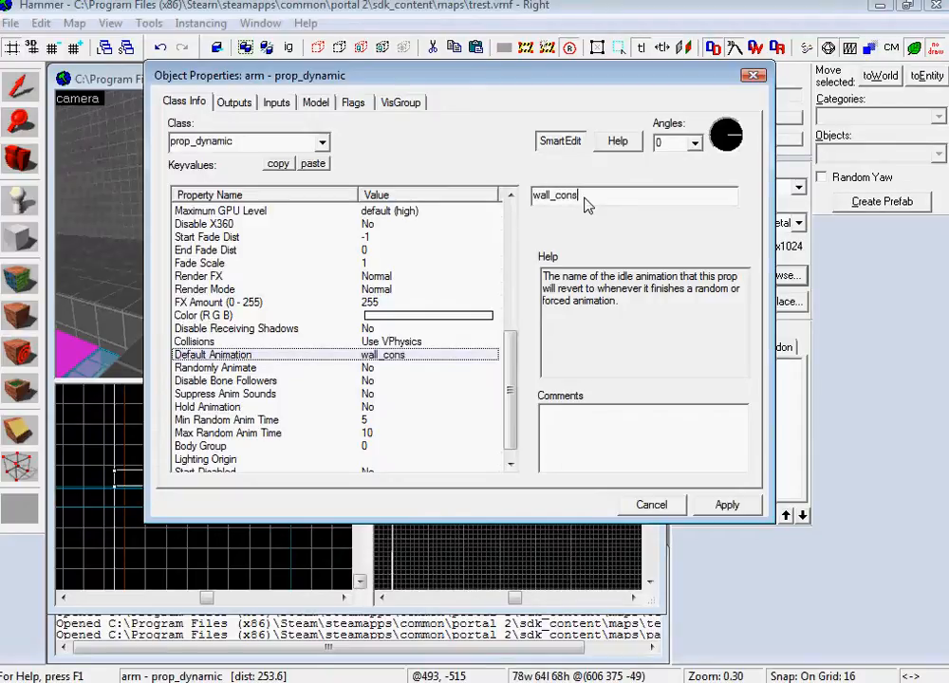
{"action": "type", "text": "truct_A01_idle"}
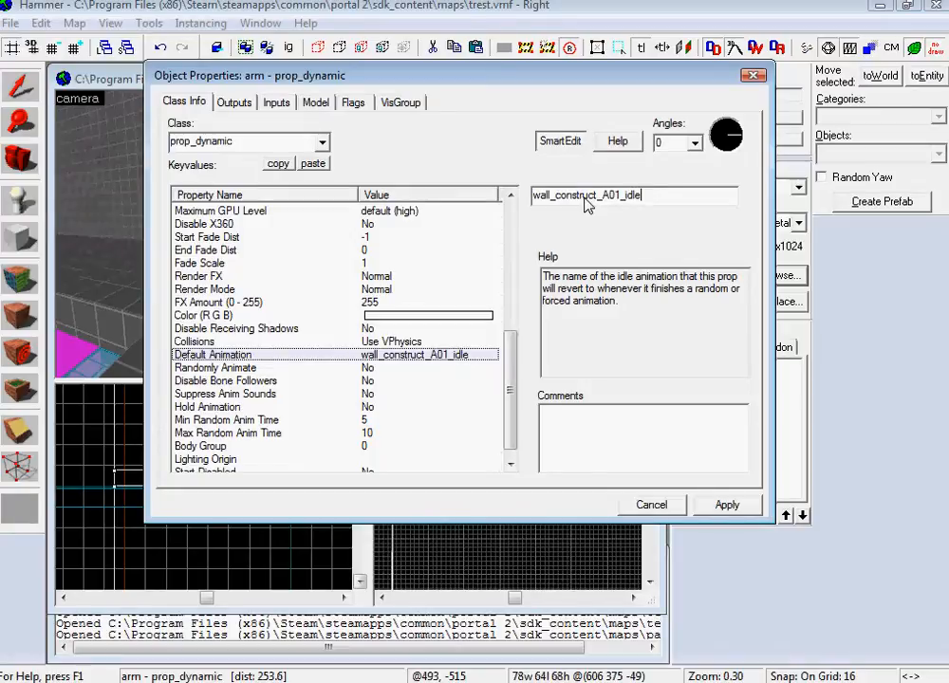
{"action": "key", "text": "alt+Tab"}
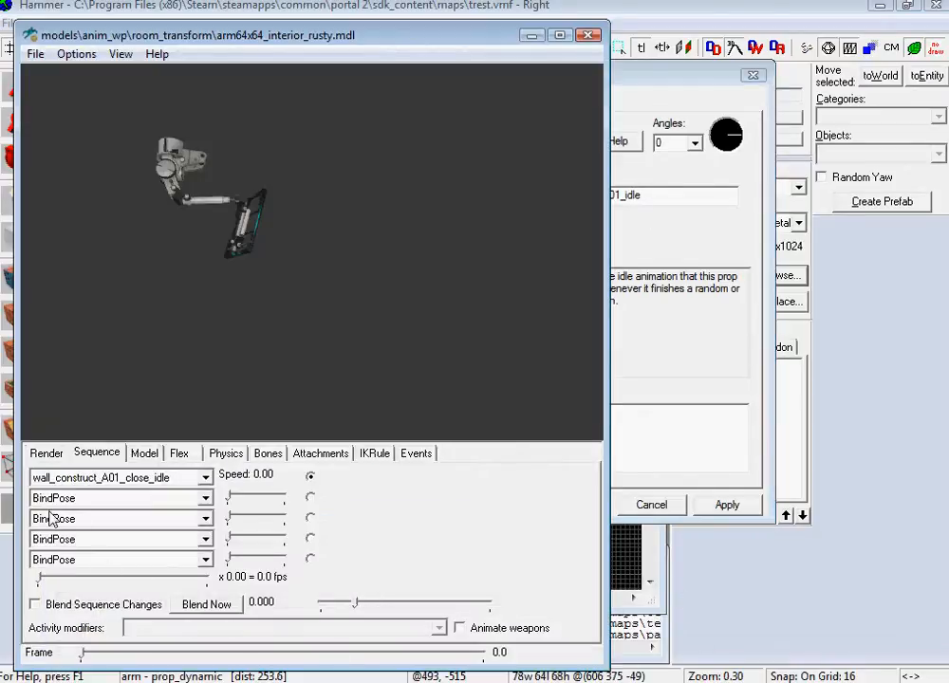
{"action": "left_click", "coordinate": [636, 237]}
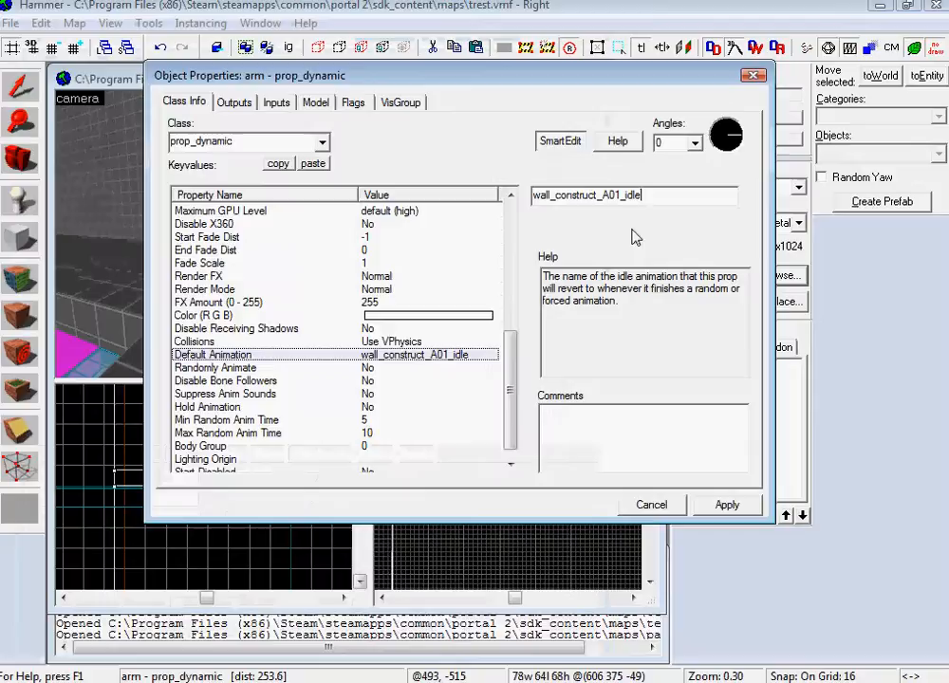
{"action": "left_click", "coordinate": [624, 196]}
{"action": "type", "text": "close_"}
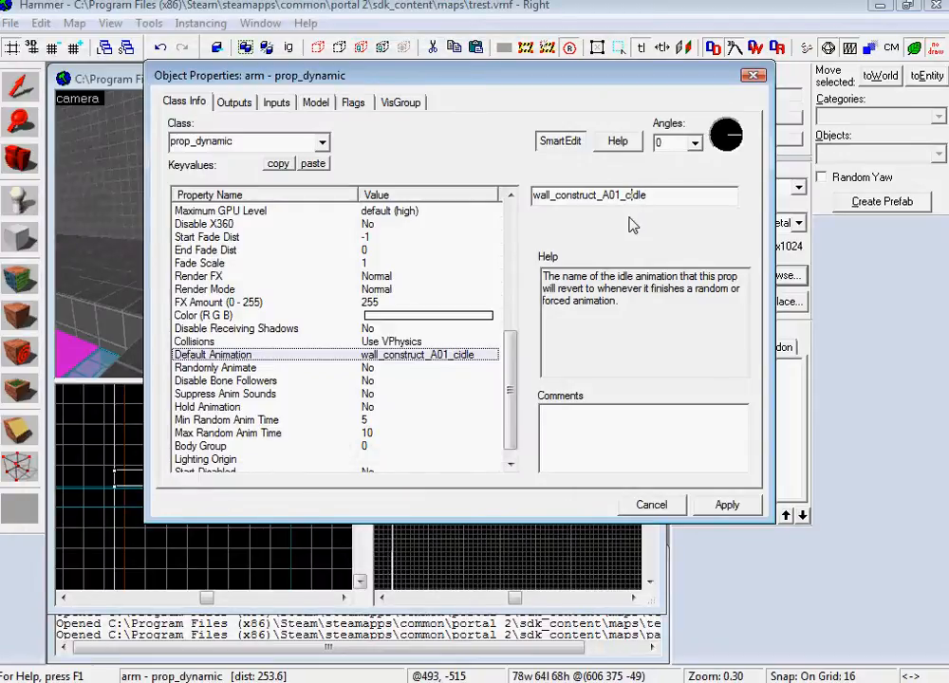
{"action": "left_click", "coordinate": [724, 502]}
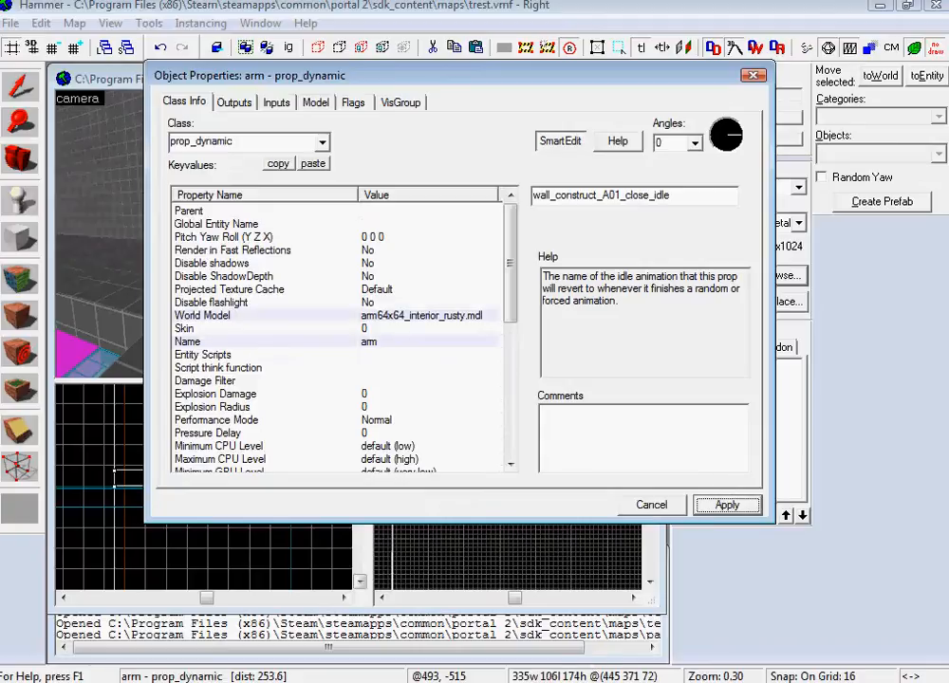
{"action": "key", "text": "alt+Tab"}
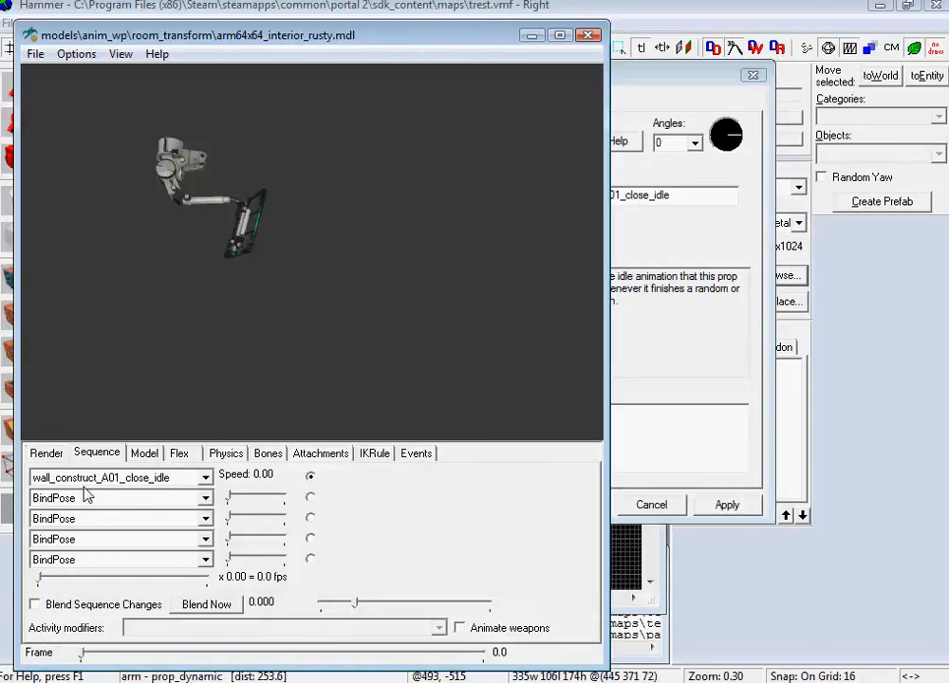
{"action": "left_click", "coordinate": [700, 357]}
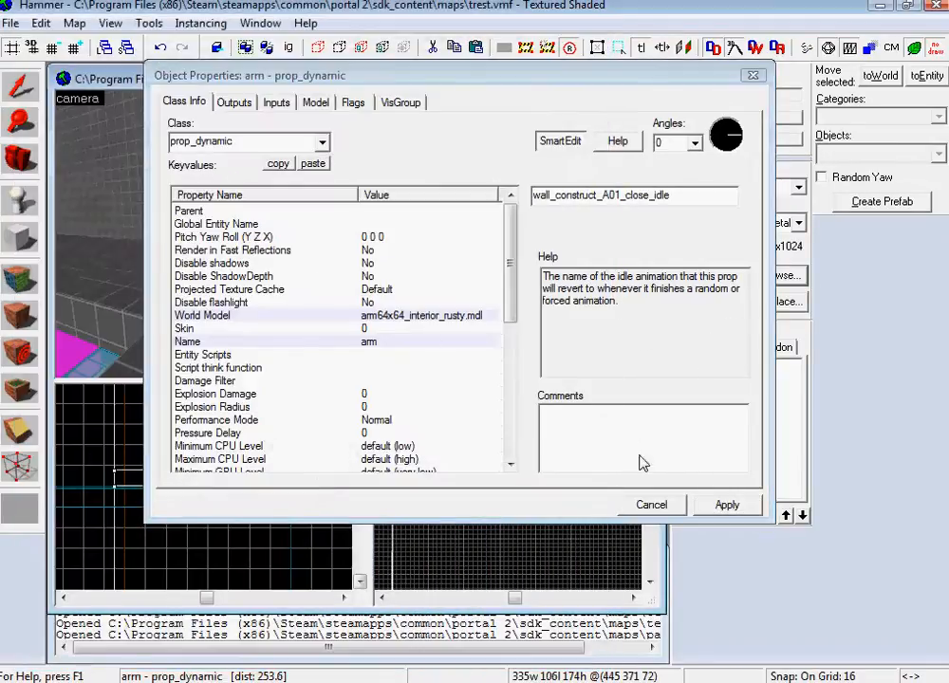
- Set Hold Animation to Yes for the arm prop_dynamic and apply the change
{"action": "left_click_drag", "start_coordinate": [508, 304], "coordinate": [510, 455]}
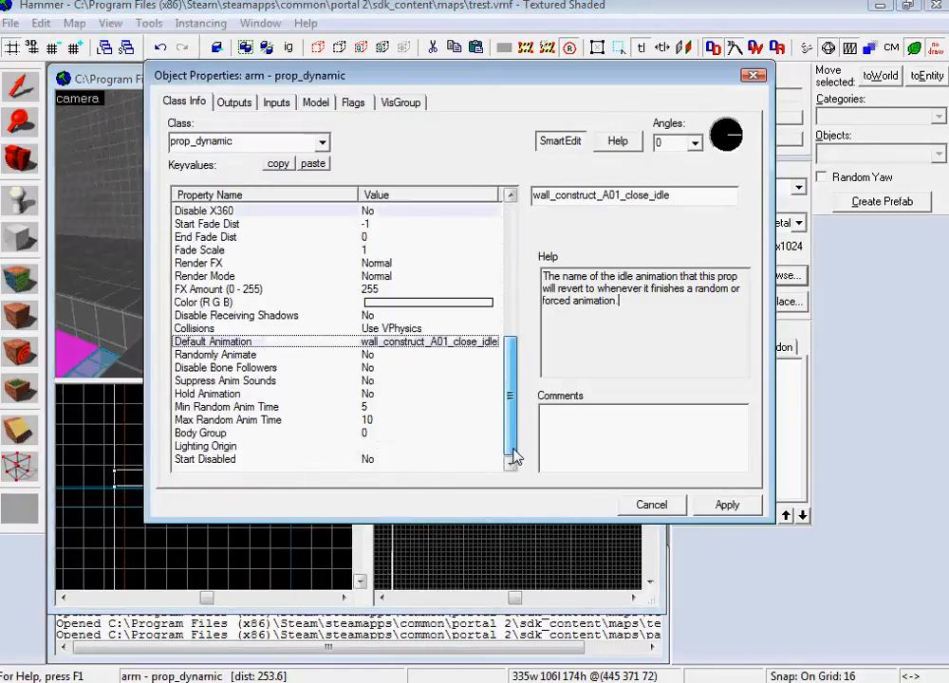
{"action": "left_click", "coordinate": [370, 393]}
{"action": "left_click", "coordinate": [665, 194]}
{"action": "left_click", "coordinate": [664, 224]}
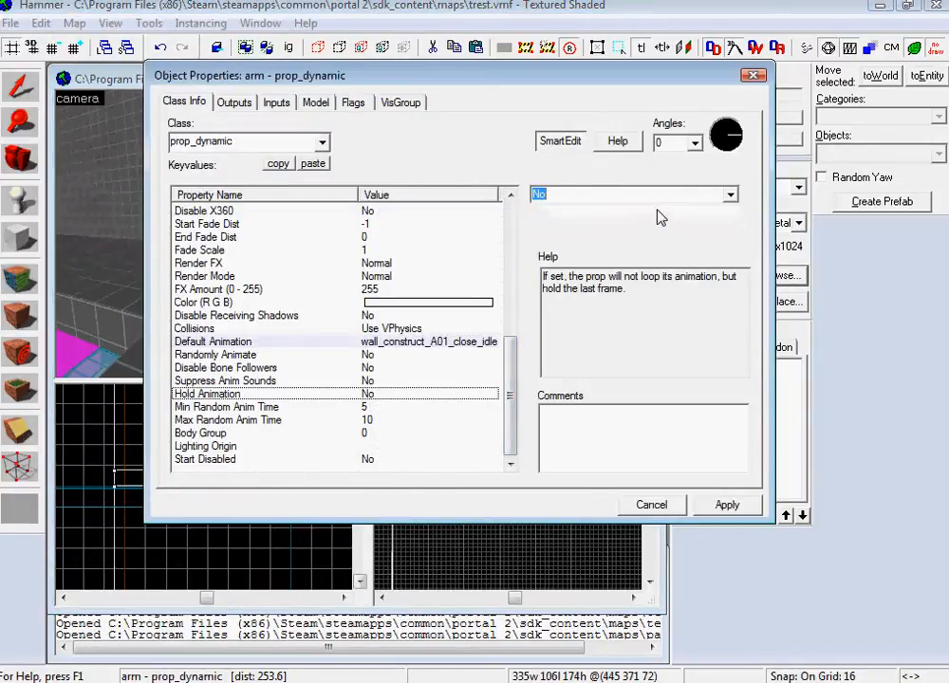
{"action": "left_click", "coordinate": [728, 193]}
{"action": "left_click", "coordinate": [674, 210]}
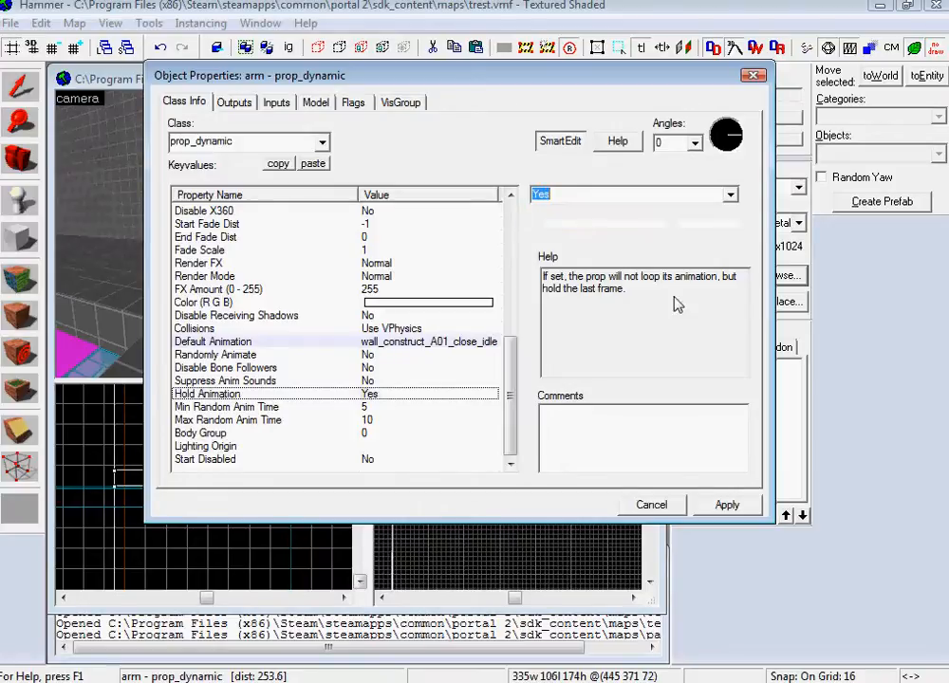
{"action": "left_click", "coordinate": [727, 505]}
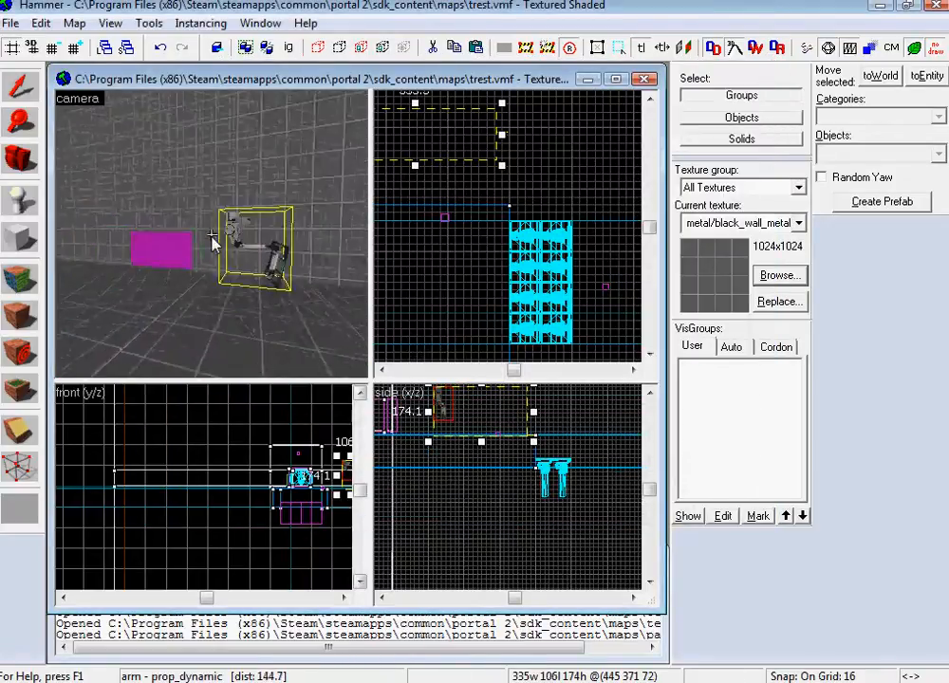
- Rotate the arm prop in plan to a yaw of about 179 degrees and check its orientation in the 3D view
{"action": "key", "text": "d"}
{"action": "key", "text": "w"}
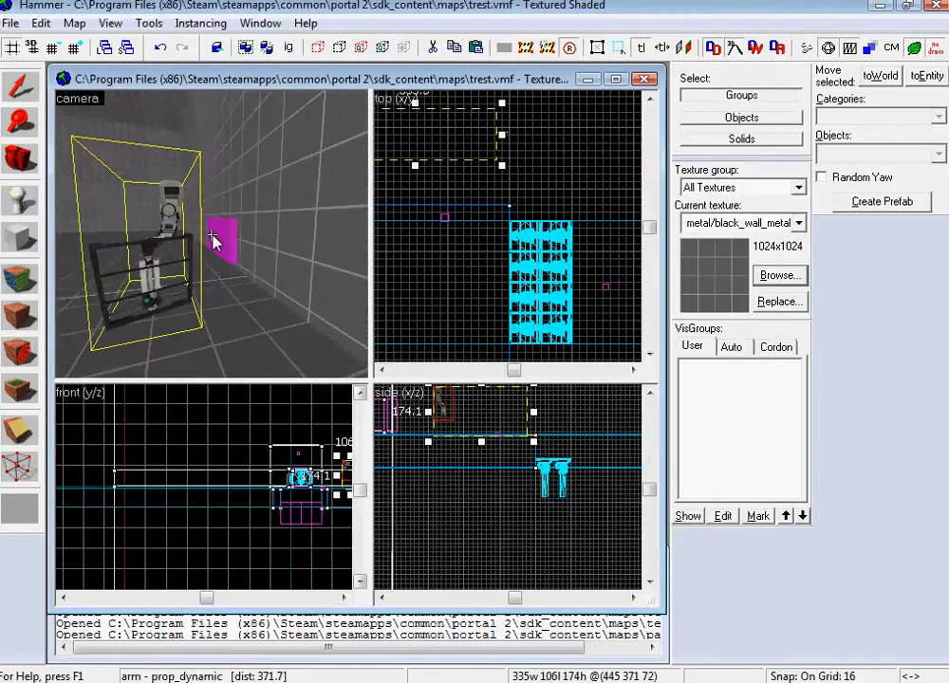
{"action": "key", "text": "z"}
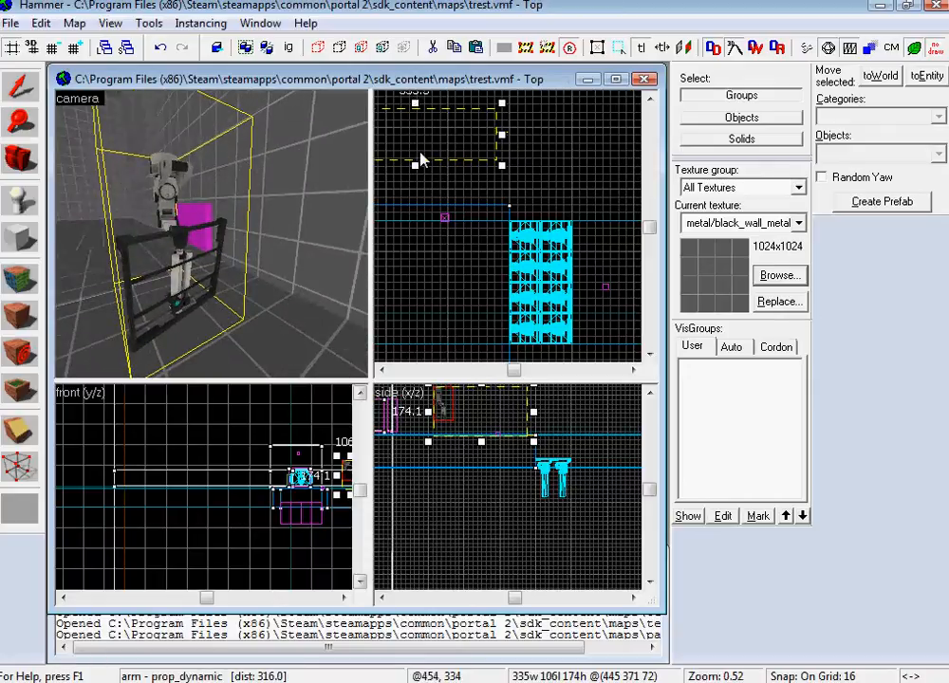
{"action": "scroll", "coordinate": [422, 161], "scroll_direction": "down", "scroll_amount": 3}
{"action": "left_click", "coordinate": [466, 142]}
{"action": "left_click_drag", "start_coordinate": [471, 128], "coordinate": [435, 157]}
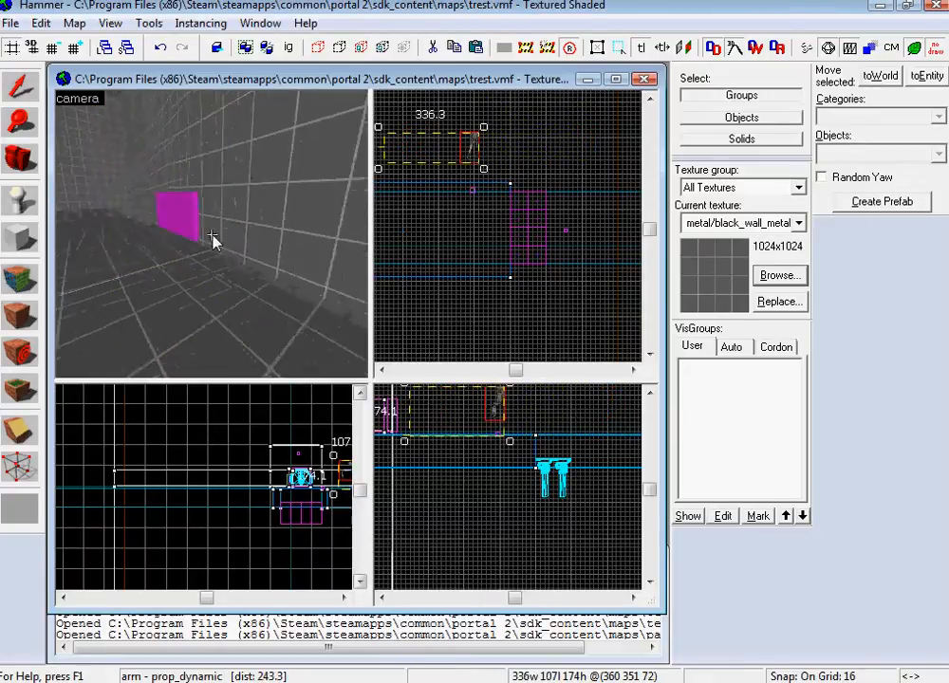
{"action": "key", "text": "s"}
{"action": "key", "text": "w"}
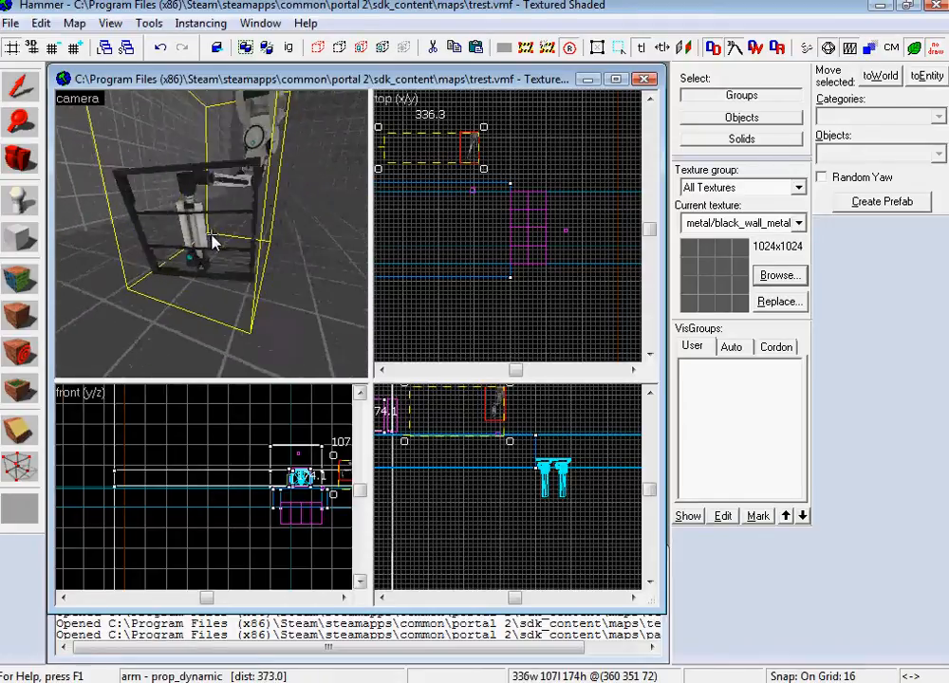
{"action": "key", "text": "d"}
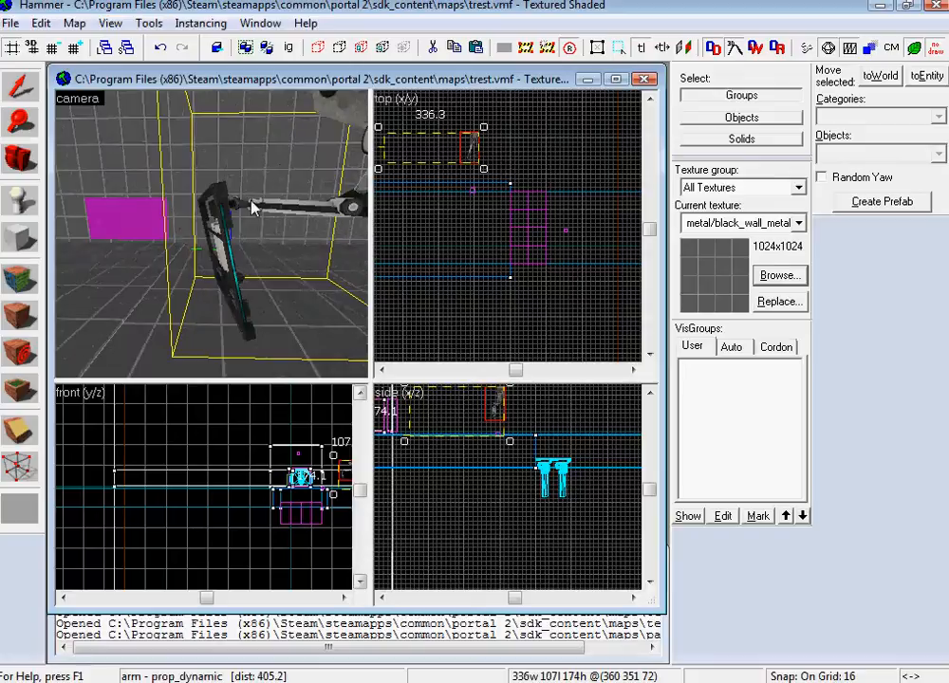
- Try shortening the arm's default animation name to idle and apply it
{"action": "double_click", "coordinate": [357, 113]}
{"action": "left_click_drag", "start_coordinate": [513, 287], "coordinate": [516, 420]}
{"action": "left_click", "coordinate": [418, 342]}
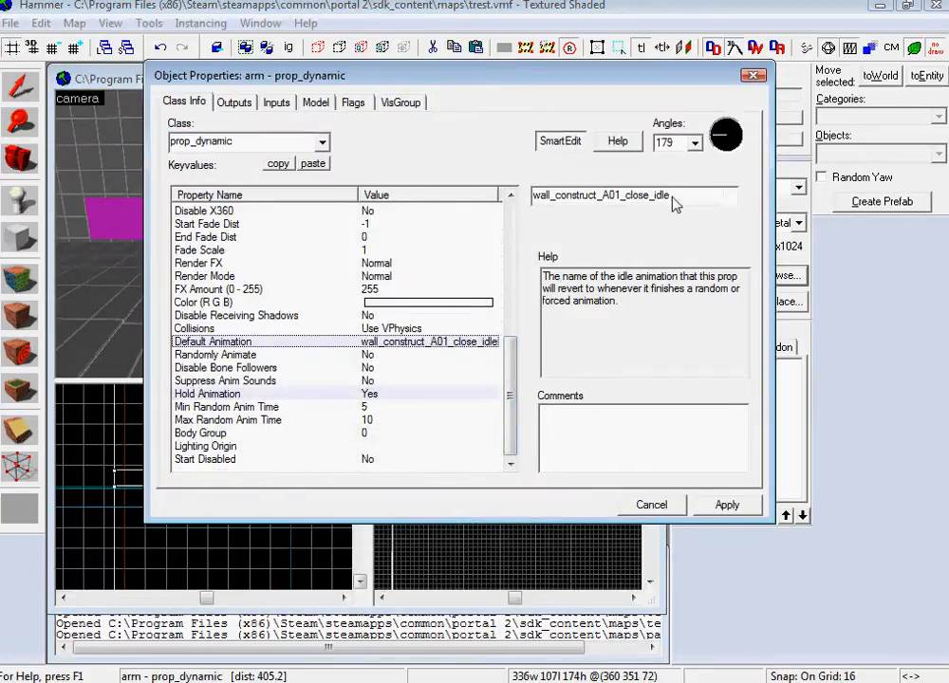
{"action": "left_click_drag", "start_coordinate": [650, 196], "coordinate": [532, 196]}
{"action": "key", "text": "BackSpace"}
{"action": "left_click", "coordinate": [710, 505]}
{"action": "left_click", "coordinate": [664, 500]}
{"action": "key", "text": "z"}
{"action": "key", "text": "z"}
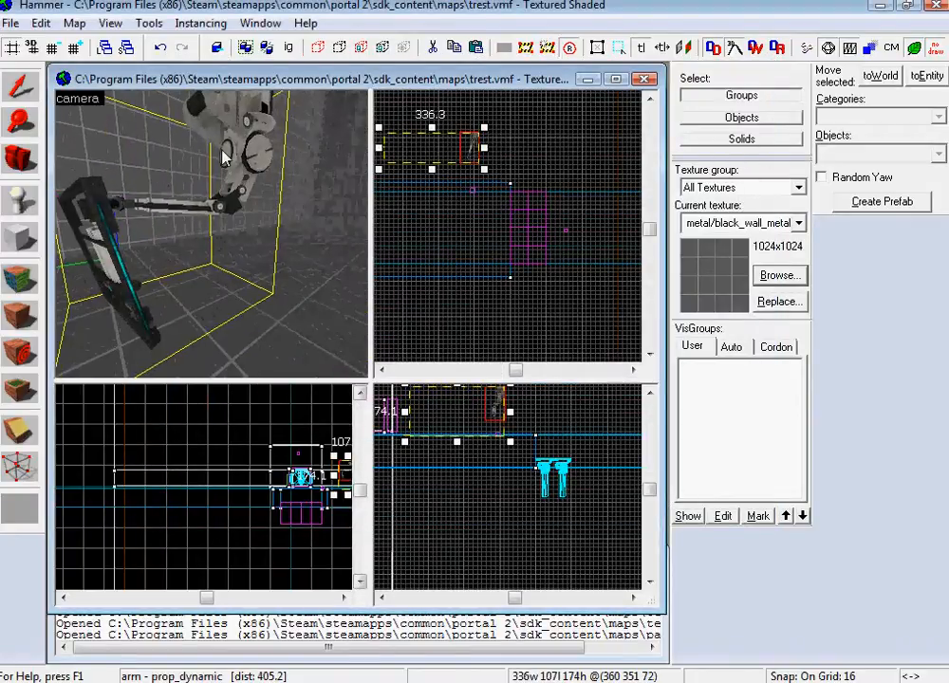
- Preview the BindPose sequence of the arm model in the model viewer
{"action": "key", "text": "alt+Return"}
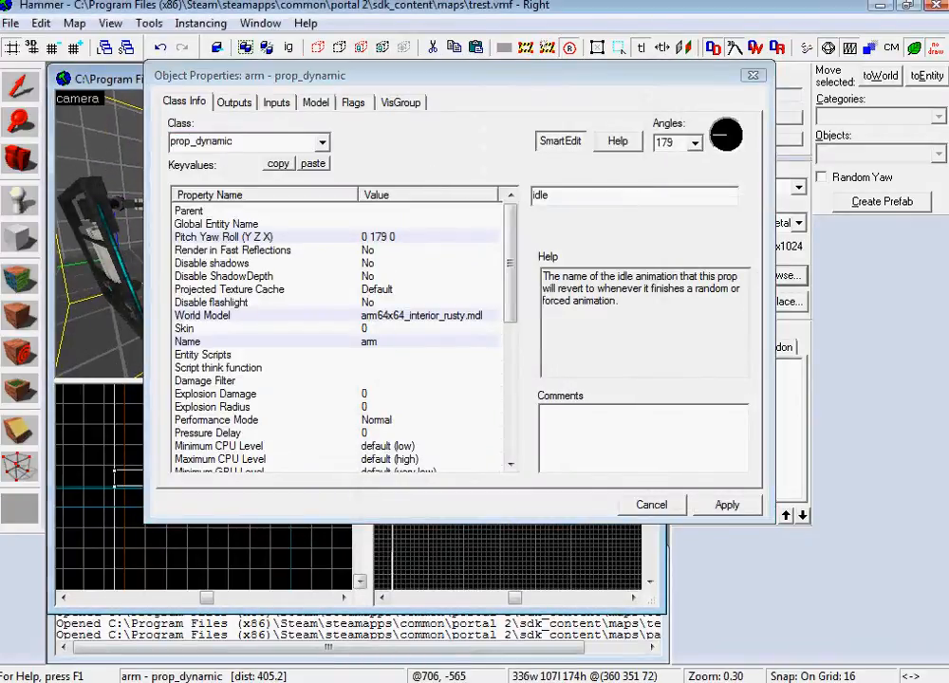
{"action": "key", "text": "alt+Tab"}
{"action": "left_click", "coordinate": [169, 475]}
{"action": "scroll", "coordinate": [178, 161], "scroll_direction": "up", "scroll_amount": 15}
{"action": "left_click", "coordinate": [47, 12]}
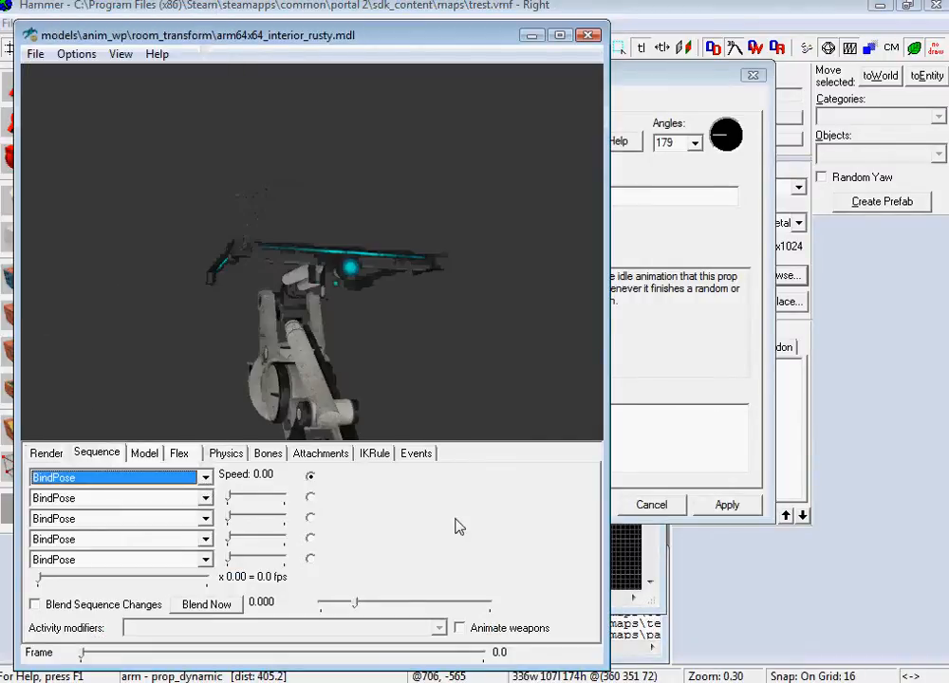
- Set the arm's default animation to bindpose in Hammer, apply it and close the object properties
{"action": "left_click", "coordinate": [669, 73]}
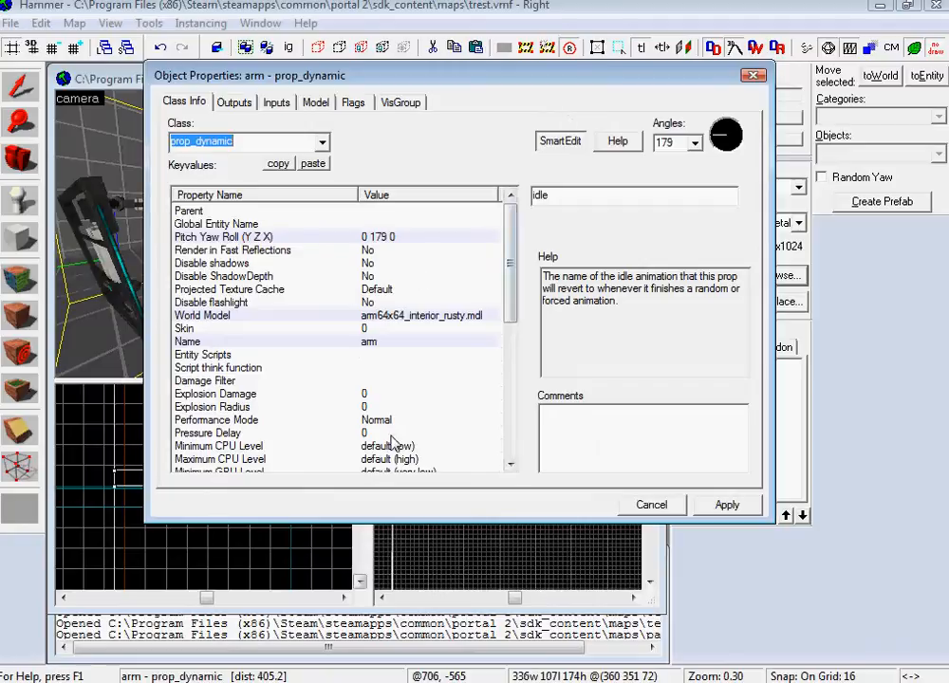
{"action": "double_click", "coordinate": [549, 196]}
{"action": "type", "text": "bind_pose"}
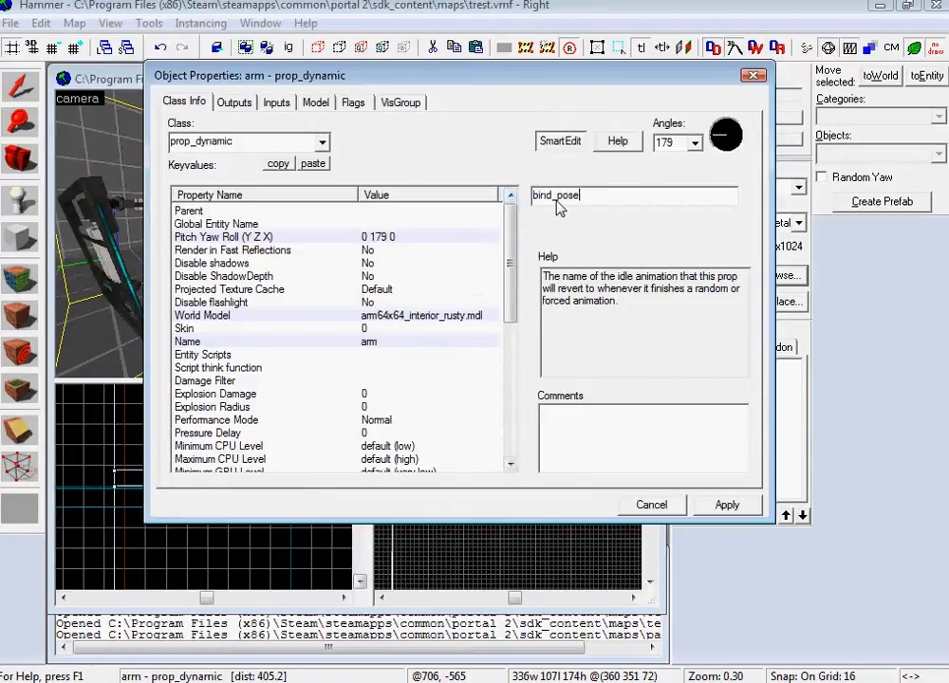
{"action": "left_click", "coordinate": [724, 508]}
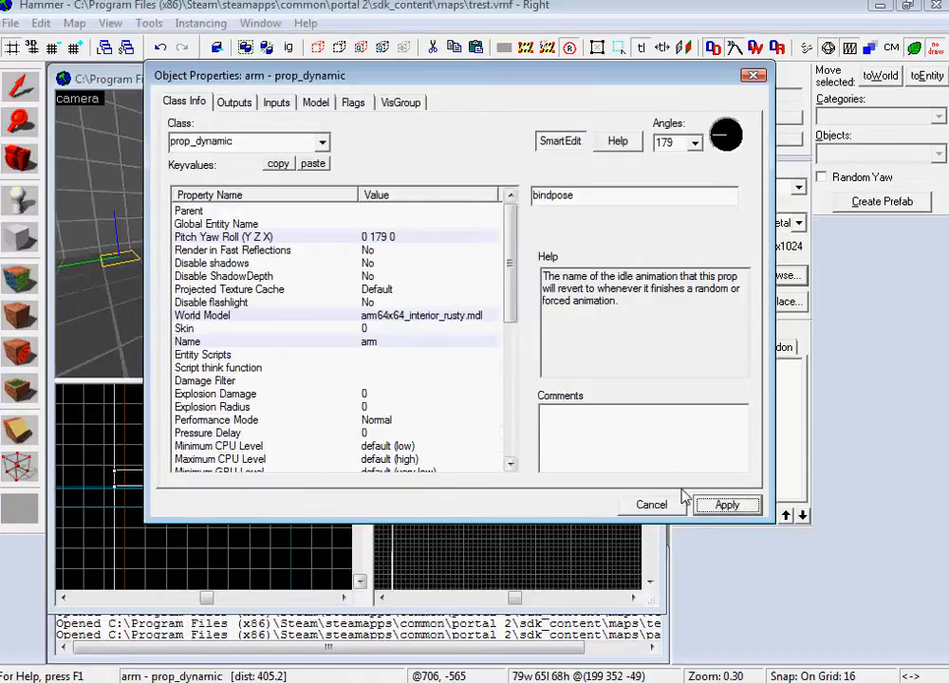
{"action": "left_click", "coordinate": [659, 504]}
- Move the arm prop up about 111 units above the floor and about 32 units along X
{"action": "key", "text": "z"}
{"action": "key", "text": "w"}
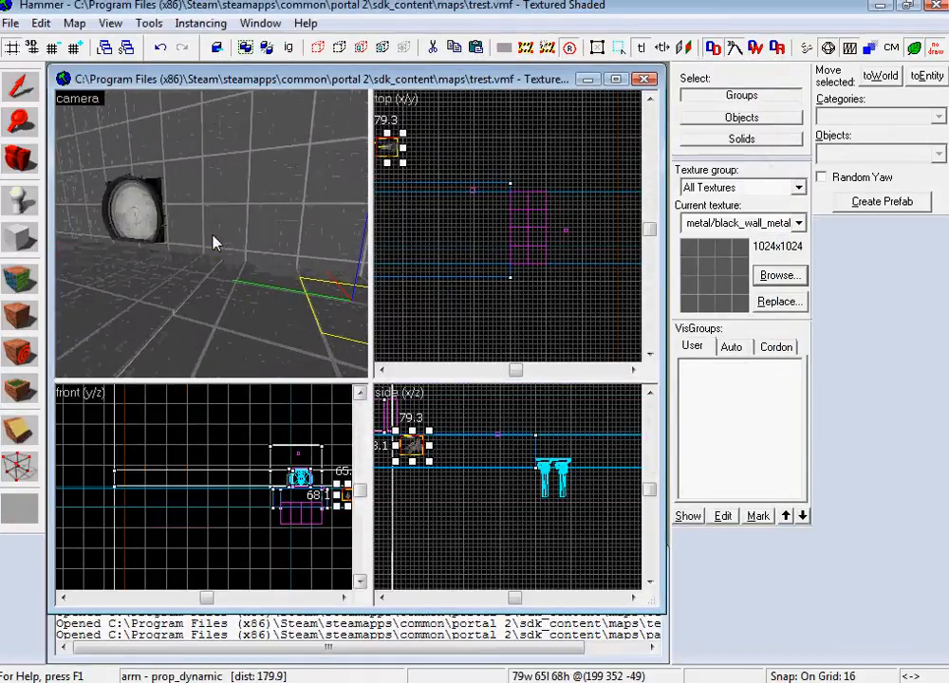
{"action": "left_click_drag", "start_coordinate": [411, 444], "coordinate": [424, 417]}
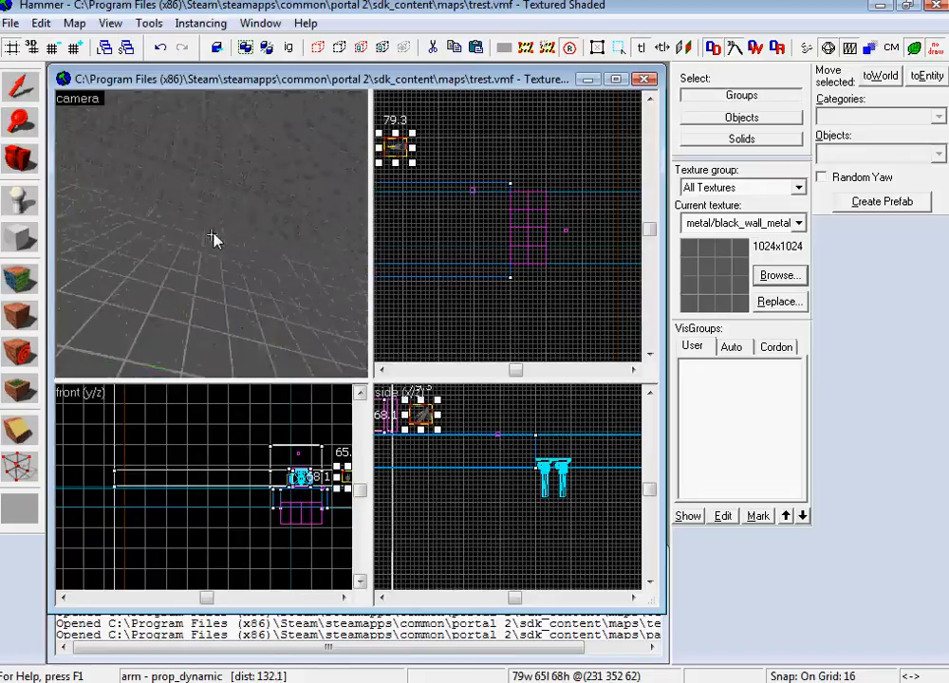
{"action": "key", "text": "w"}
{"action": "key", "text": "s"}
{"action": "key", "text": "w"}
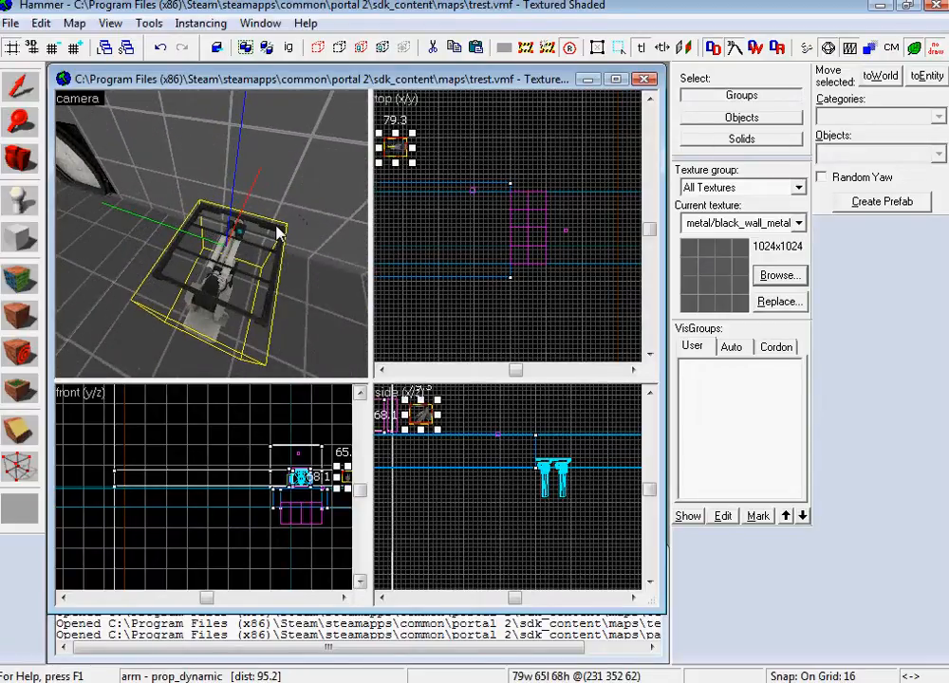
- Start a new block near the arm prop with tools/toolsnodraw as the current texture
{"action": "left_click", "coordinate": [27, 246]}
{"action": "scroll", "coordinate": [420, 447], "scroll_direction": "up", "scroll_amount": 4}
{"action": "scroll", "coordinate": [429, 404], "scroll_direction": "up", "scroll_amount": 4}
{"action": "scroll", "coordinate": [418, 150], "scroll_direction": "up", "scroll_amount": 2}
{"action": "scroll", "coordinate": [397, 149], "scroll_direction": "up", "scroll_amount": 8}
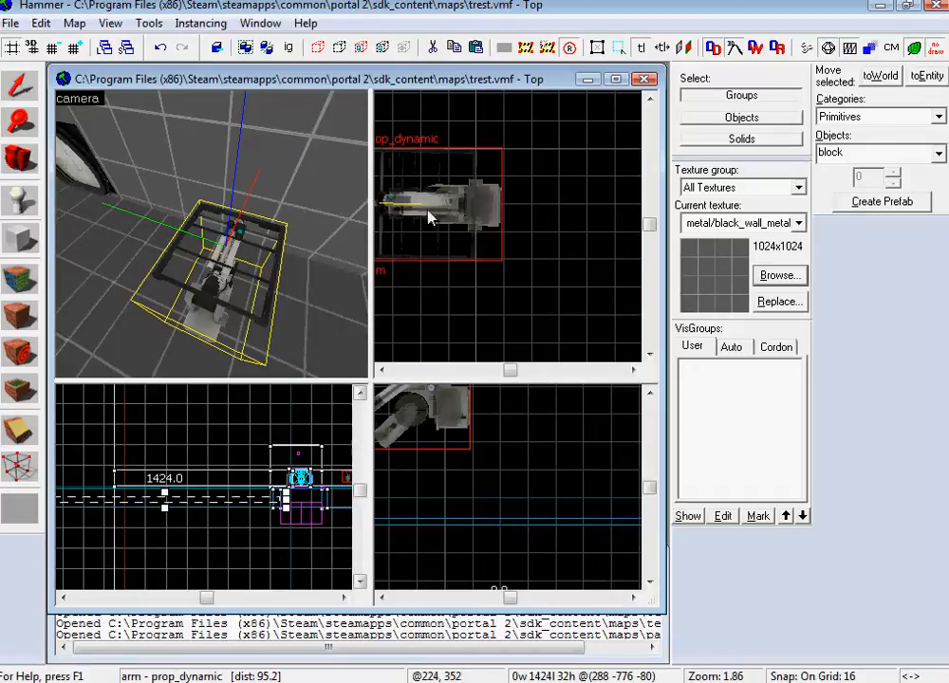
{"action": "left_click", "coordinate": [779, 275]}
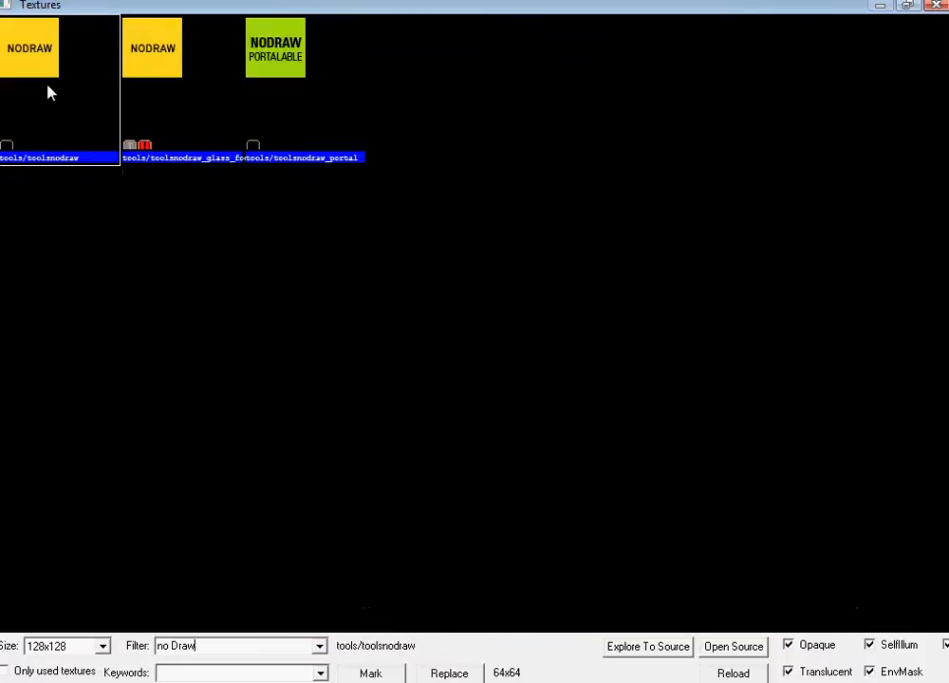
{"action": "double_click", "coordinate": [46, 88]}
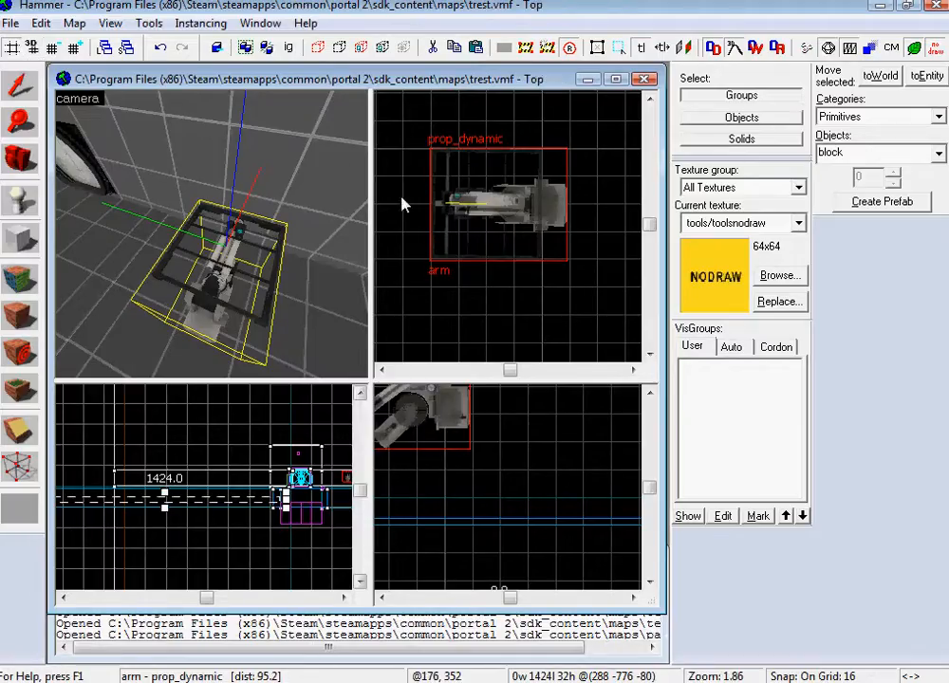
- Outline a 64 by 64 unit block footprint over the arm's frame in the top view
{"action": "left_click_drag", "start_coordinate": [431, 152], "coordinate": [550, 265]}
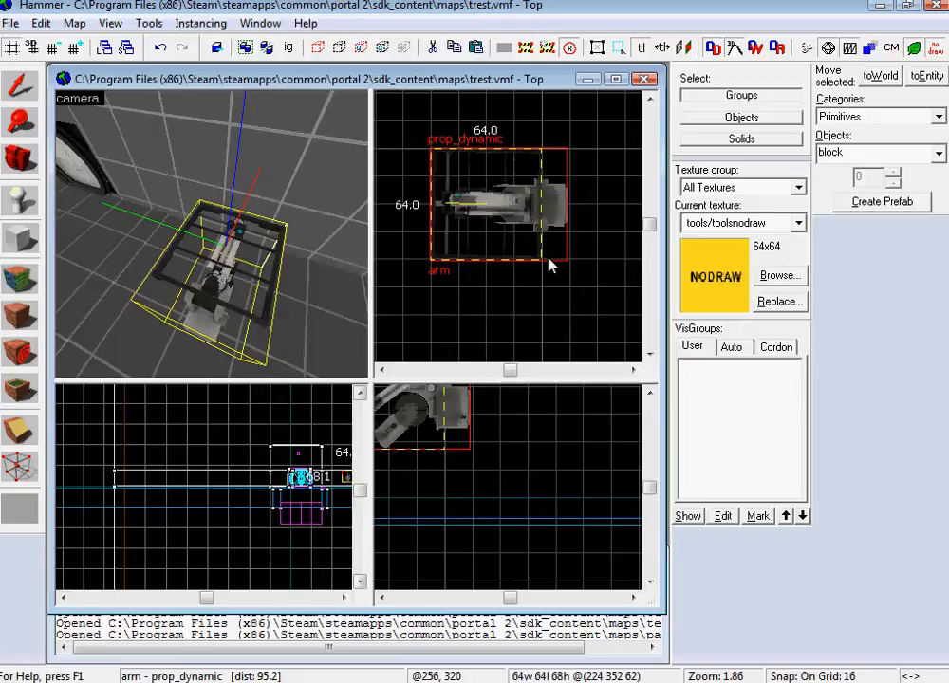
{"action": "scroll", "coordinate": [399, 451], "scroll_direction": "down", "scroll_amount": 2}
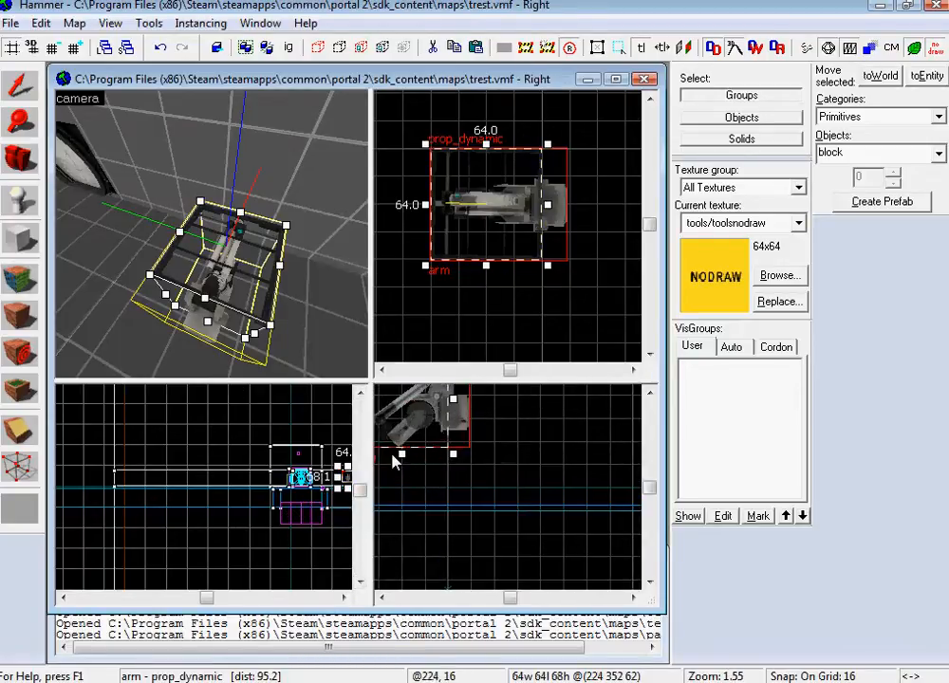
{"action": "scroll", "coordinate": [396, 460], "scroll_direction": "down", "scroll_amount": 3}
{"action": "scroll", "coordinate": [441, 480], "scroll_direction": "up", "scroll_amount": 2}
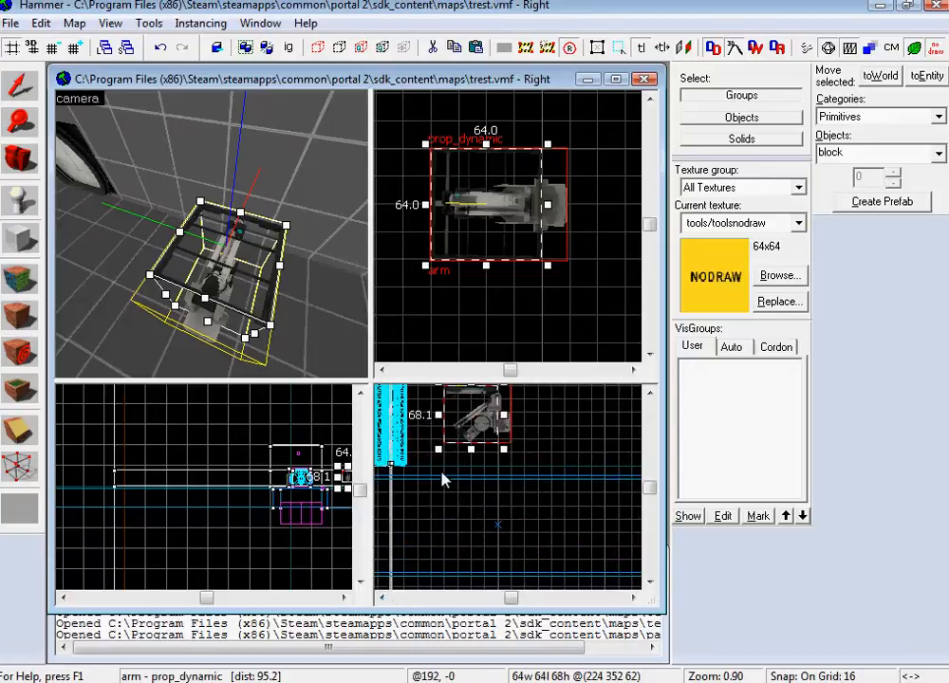
{"action": "left_click", "coordinate": [651, 393]}
{"action": "scroll", "coordinate": [530, 410], "scroll_direction": "up", "scroll_amount": 1}
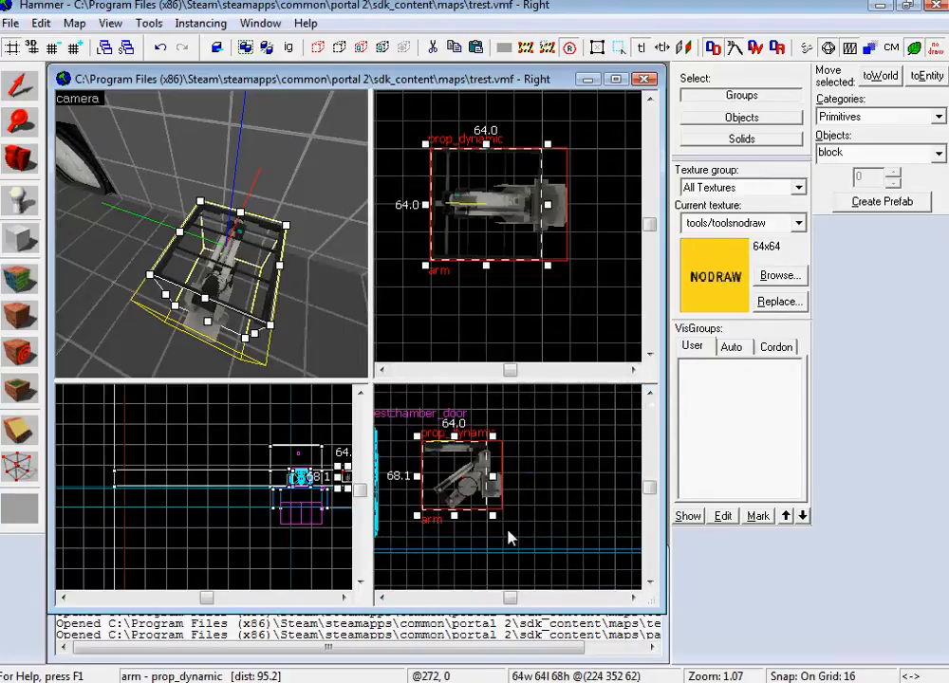
- Thin the block to 4 units directly on top of the arm's frame, using a 4-unit grid, and create it
{"action": "left_click_drag", "start_coordinate": [494, 522], "coordinate": [495, 433]}
{"action": "scroll", "coordinate": [494, 434], "scroll_direction": "up", "scroll_amount": 5}
{"action": "scroll", "coordinate": [397, 543], "scroll_direction": "down", "scroll_amount": 3}
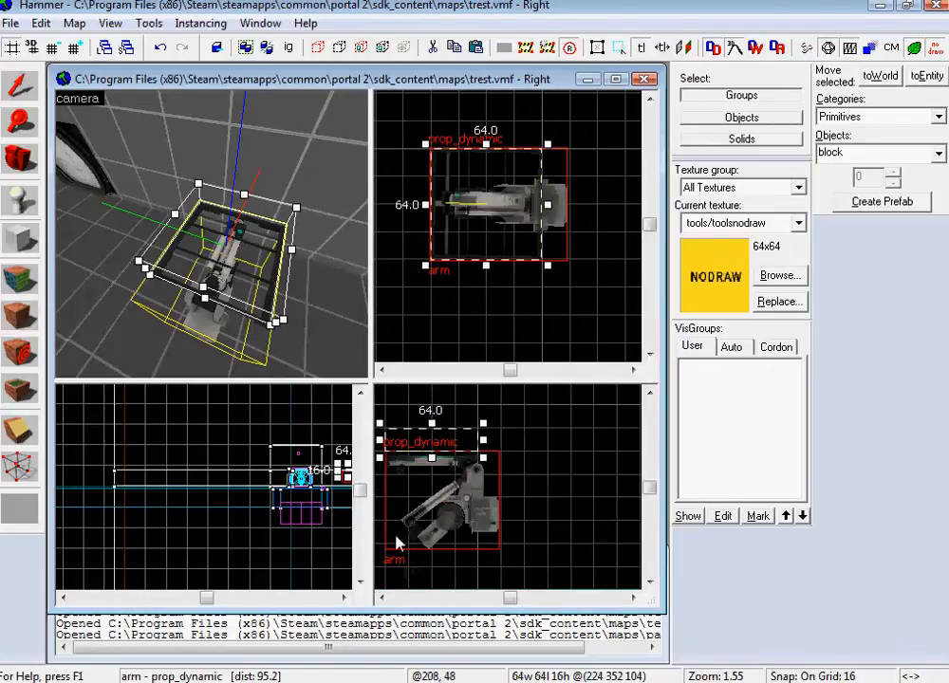
{"action": "left_click", "coordinate": [382, 597]}
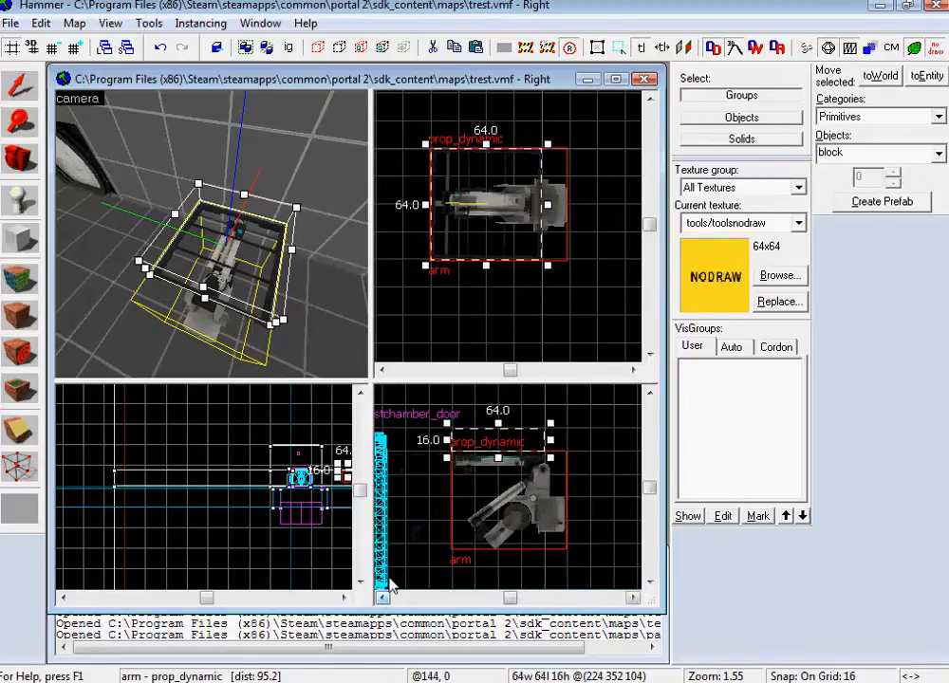
{"action": "left_click", "coordinate": [53, 48]}
{"action": "left_click_drag", "start_coordinate": [554, 429], "coordinate": [554, 446]}
{"action": "left_click", "coordinate": [52, 48]}
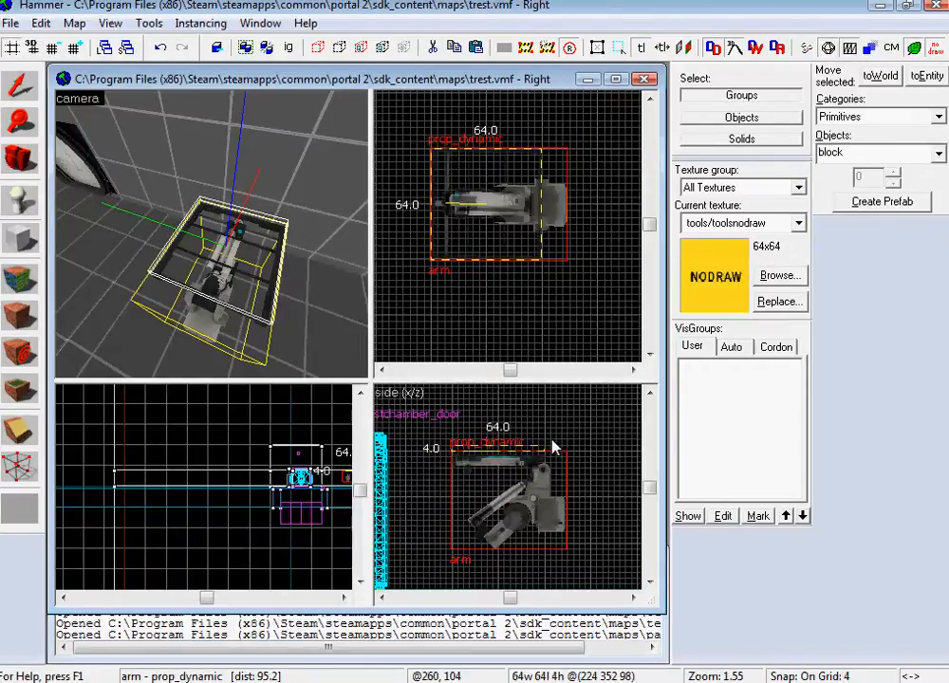
{"action": "key", "text": "Return"}
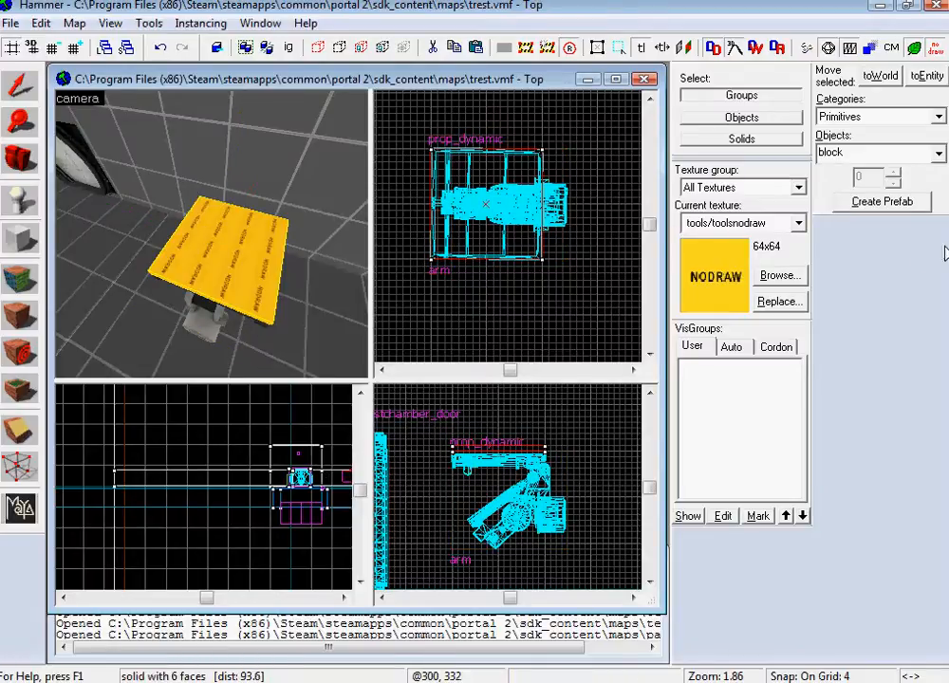
- Retexture the selected panel block with metal/black_wall_metal_003a
{"action": "left_click", "coordinate": [779, 275]}
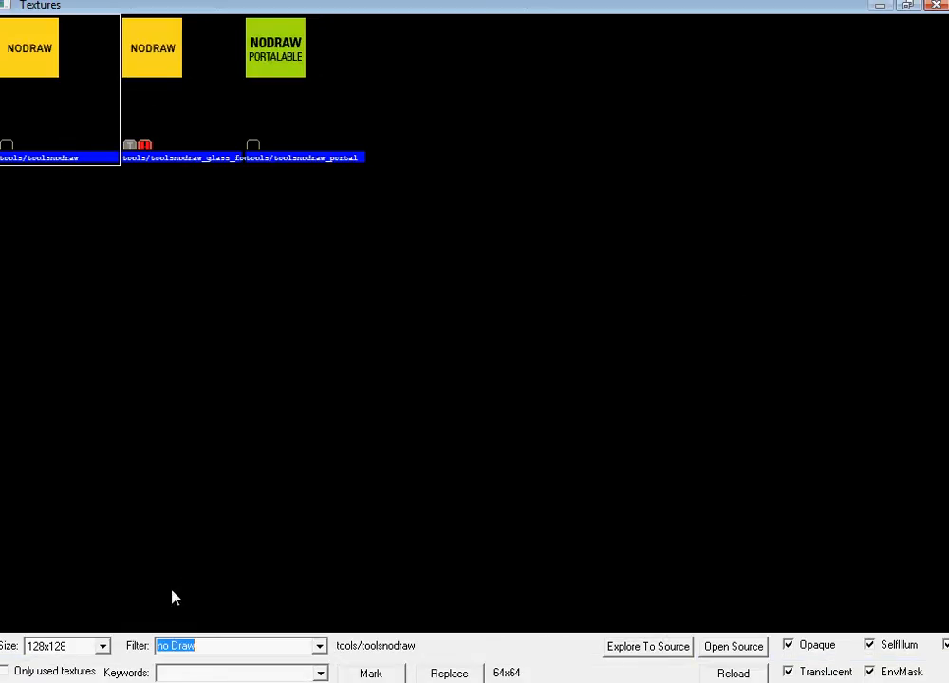
{"action": "key", "text": "BackSpace"}
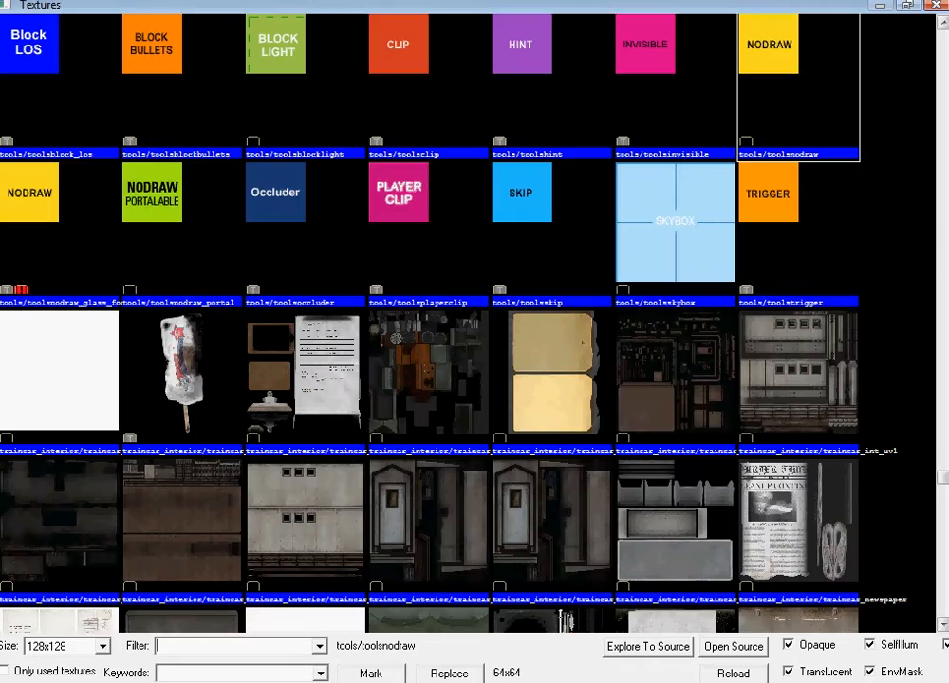
{"action": "left_click_drag", "start_coordinate": [942, 478], "coordinate": [941, 237]}
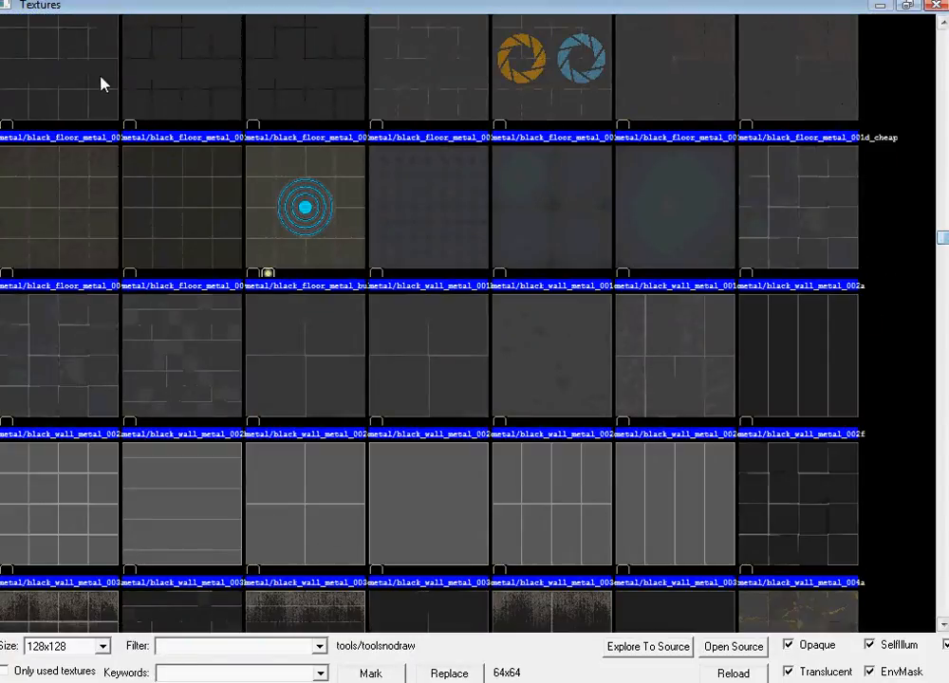
{"action": "left_click", "coordinate": [64, 533]}
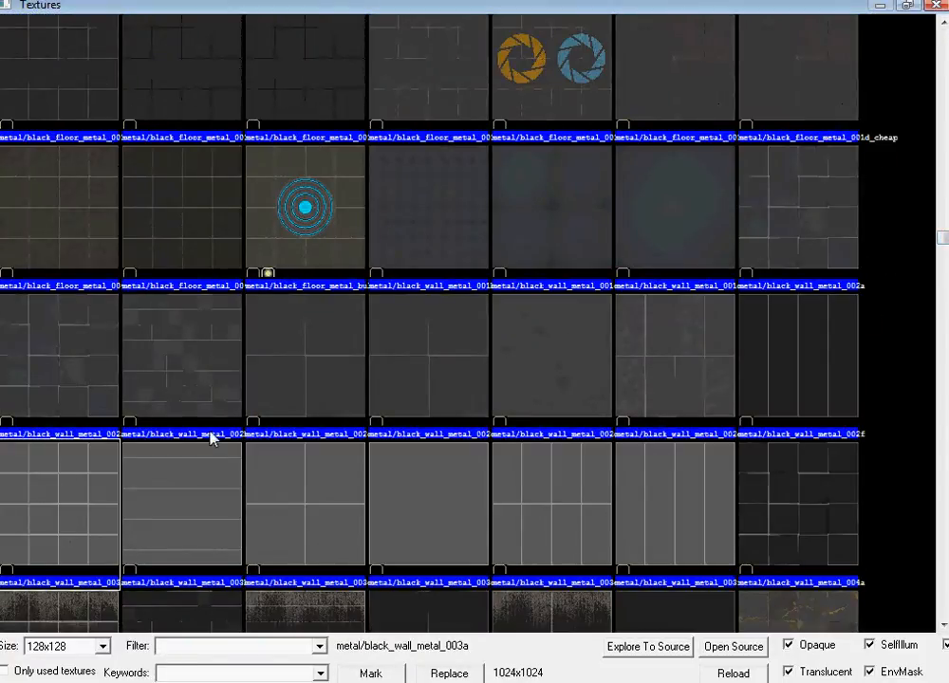
{"action": "double_click", "coordinate": [57, 529]}
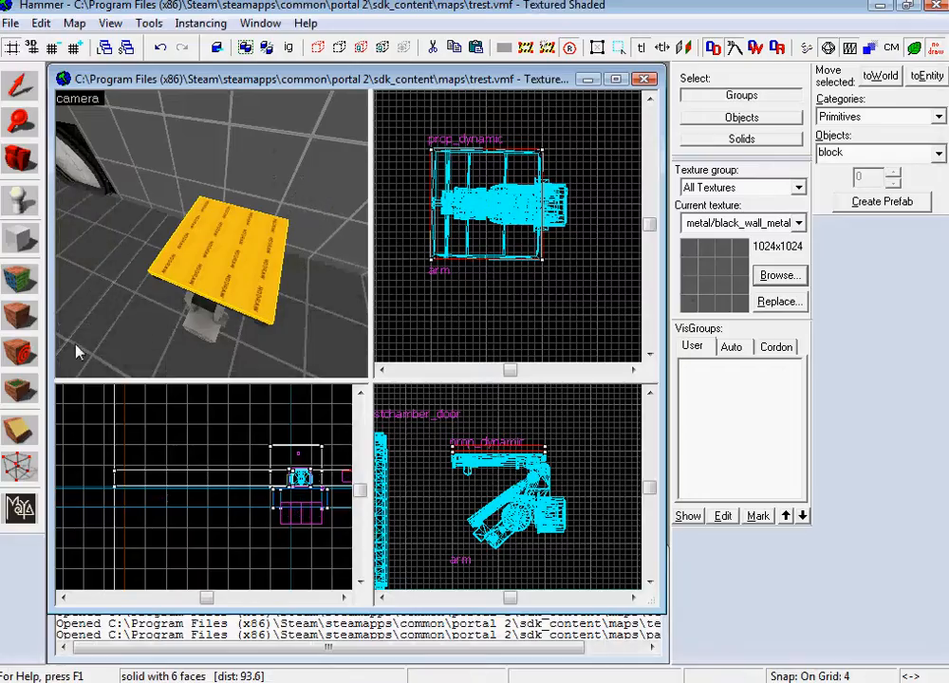
{"action": "left_click", "coordinate": [26, 318]}
{"action": "left_click_drag", "start_coordinate": [219, 329], "coordinate": [215, 206]}
{"action": "key", "text": "w"}
{"action": "key", "text": "s"}
{"action": "key", "text": "w"}
{"action": "key", "text": "d"}
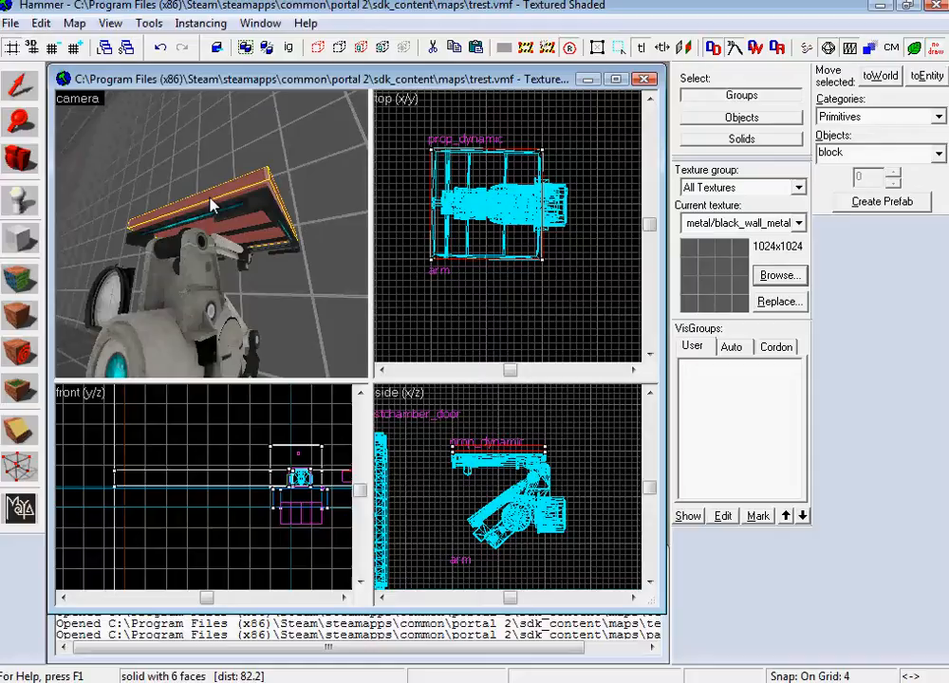
- Tie the panel block to a brush entity
{"action": "key", "text": "ctrl+t"}
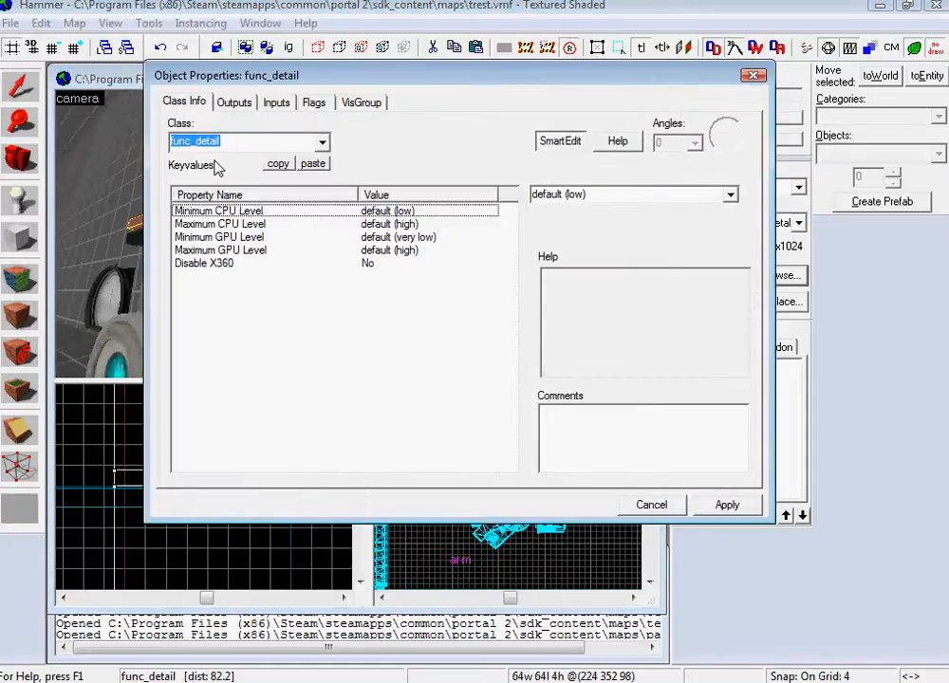
{"action": "type", "text": "func_pa"}
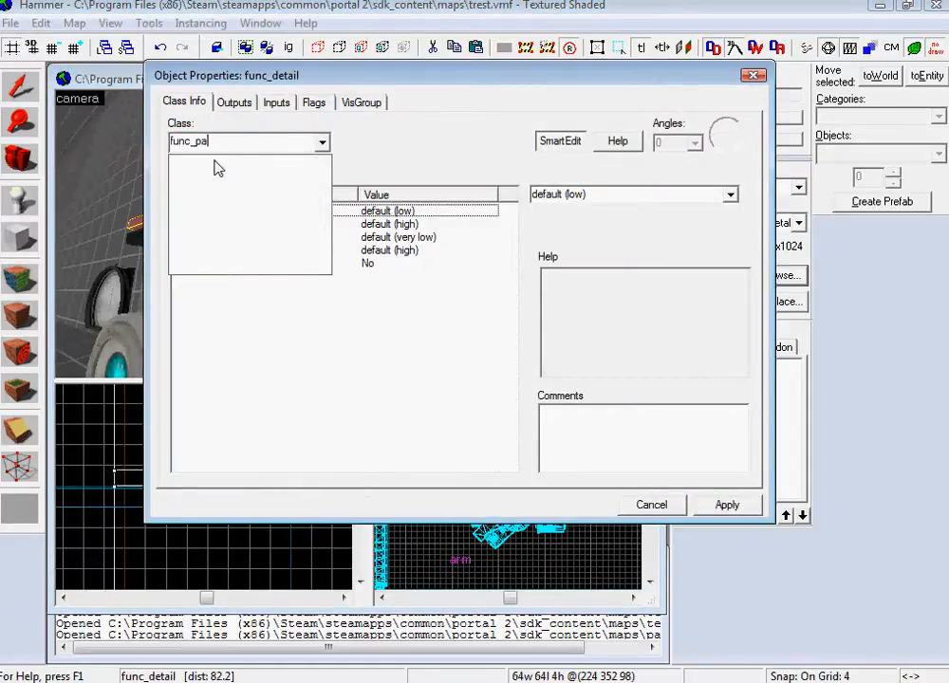
{"action": "type", "text": "i"}
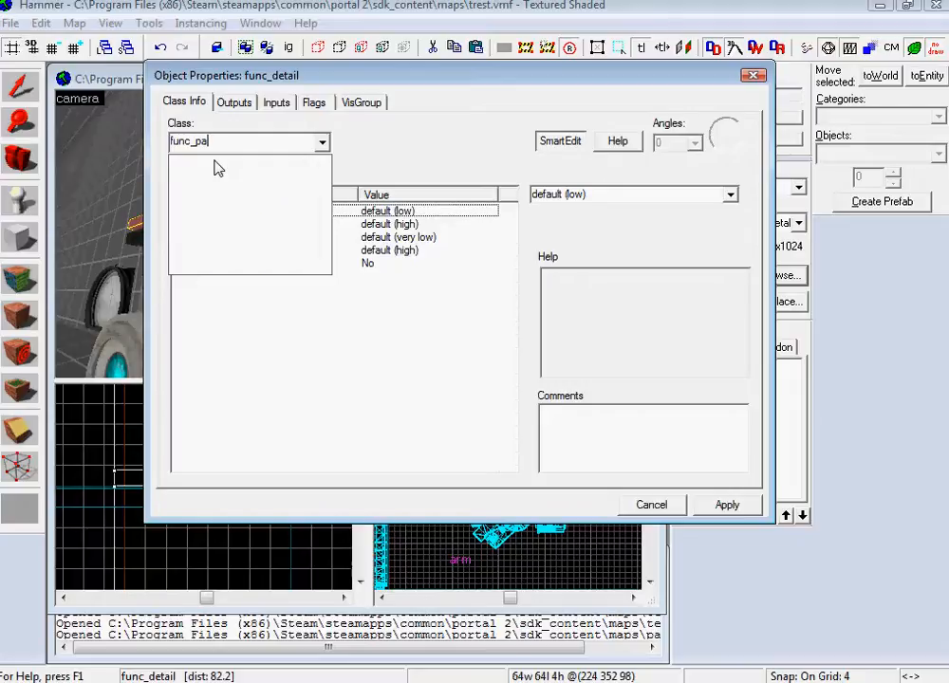
{"action": "key", "text": "BackSpace"}
{"action": "key", "text": "BackSpace"}
{"action": "key", "text": "BackSpace"}
{"action": "key", "text": "BackSpace"}
{"action": "key", "text": "BackSpace"}
{"action": "key", "text": "BackSpace"}
{"action": "key", "text": "BackSpace"}
- Set the panel entity's class to func_brush, apply it and close the object properties
{"action": "type", "text": "func"}
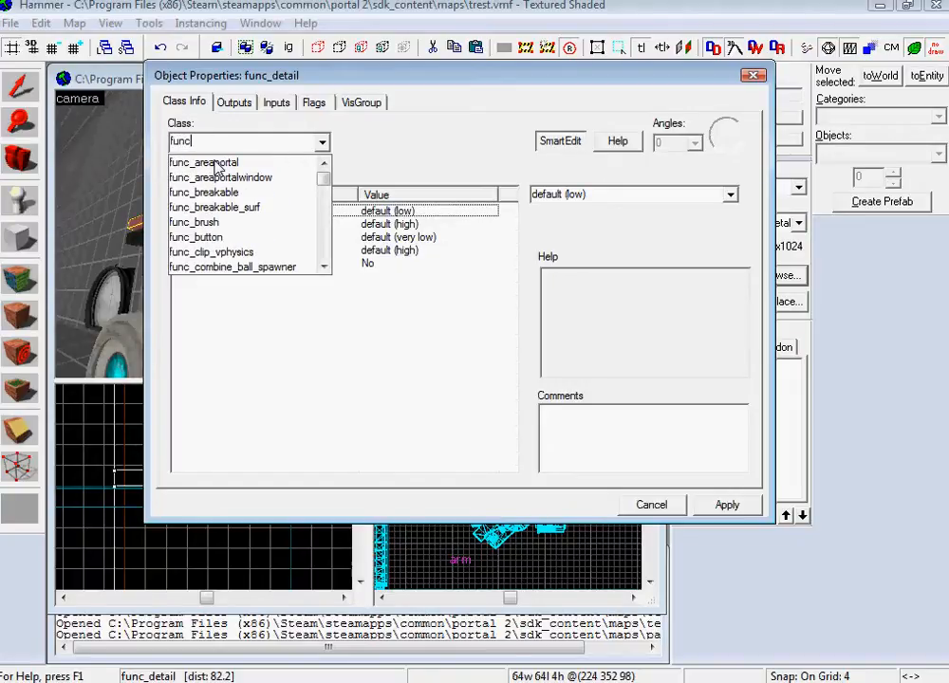
{"action": "type", "text": "_br"}
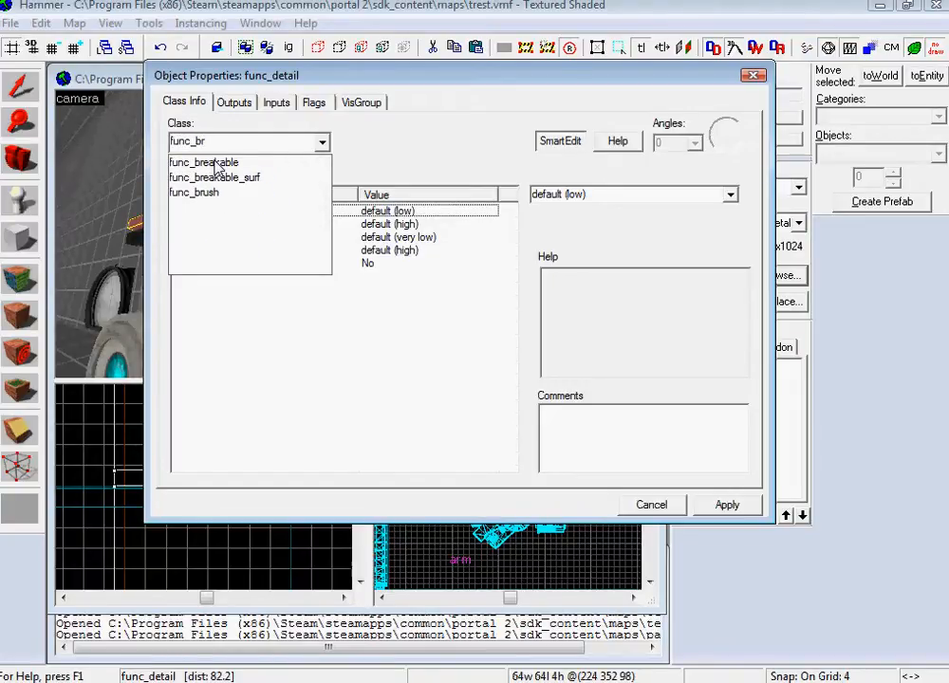
{"action": "left_click", "coordinate": [208, 193]}
{"action": "left_click", "coordinate": [727, 507]}
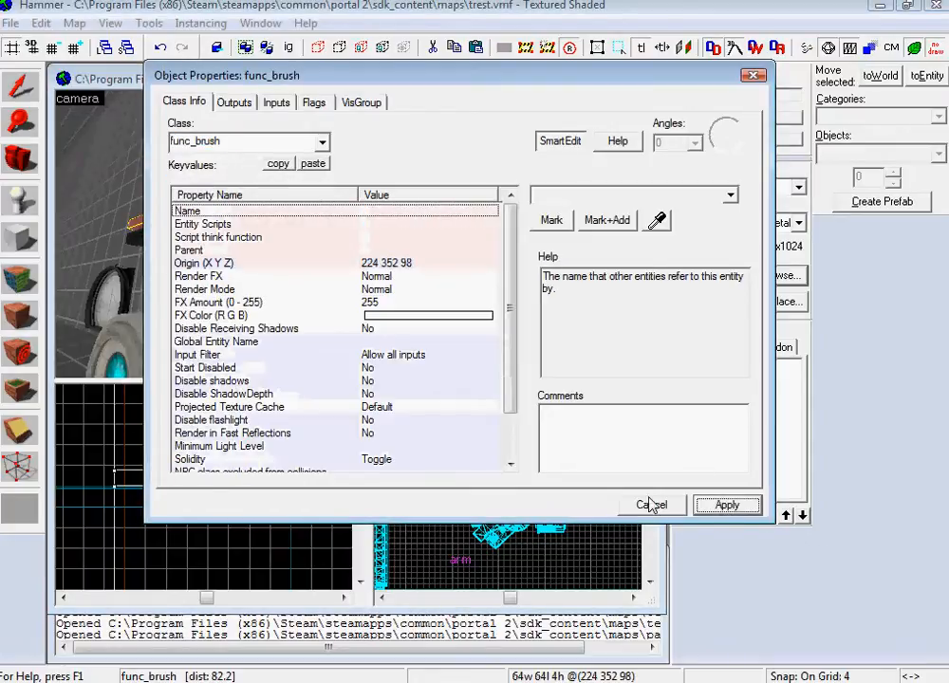
{"action": "left_click", "coordinate": [651, 505]}
{"action": "left_click", "coordinate": [184, 318]}
{"action": "key", "text": "alt+Return"}
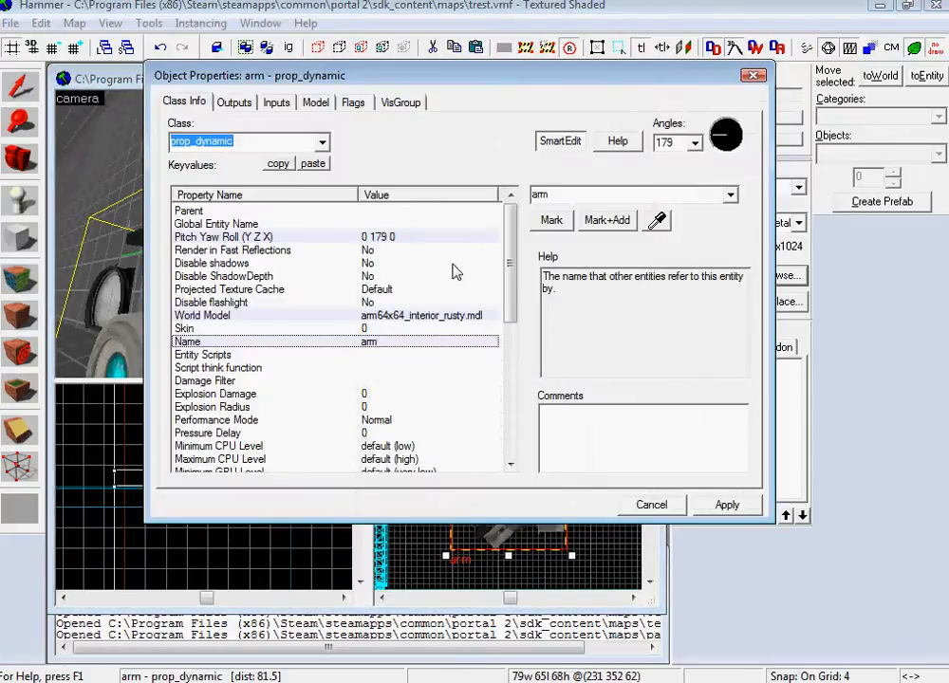
{"action": "left_click", "coordinate": [651, 505]}
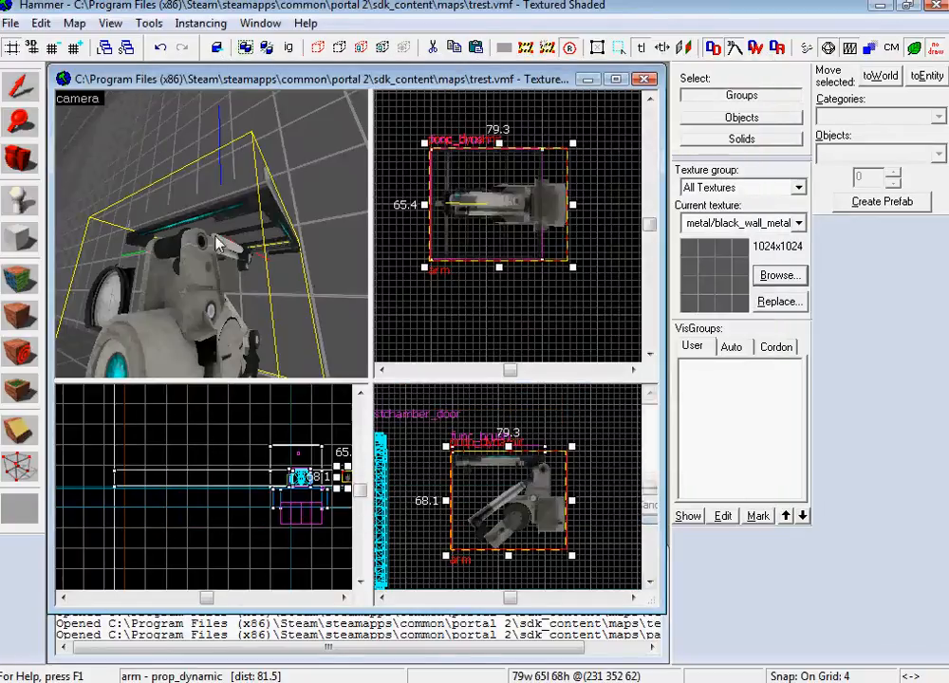
- Name the panel's func_brush arm_panel and apply the name
{"action": "double_click", "coordinate": [238, 211]}
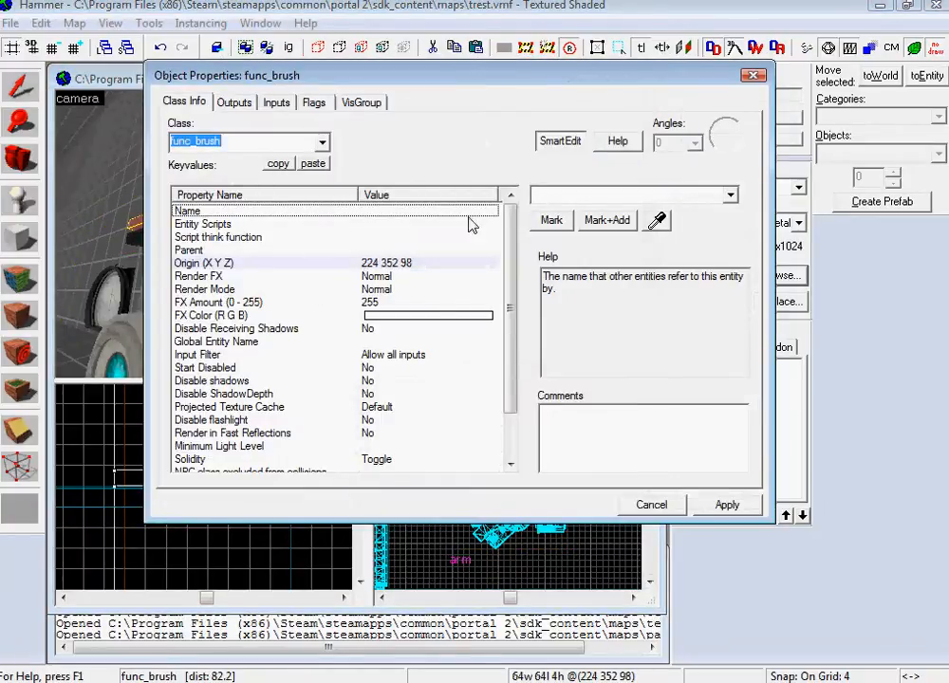
{"action": "left_click", "coordinate": [559, 197]}
{"action": "type", "text": "arm_panel"}
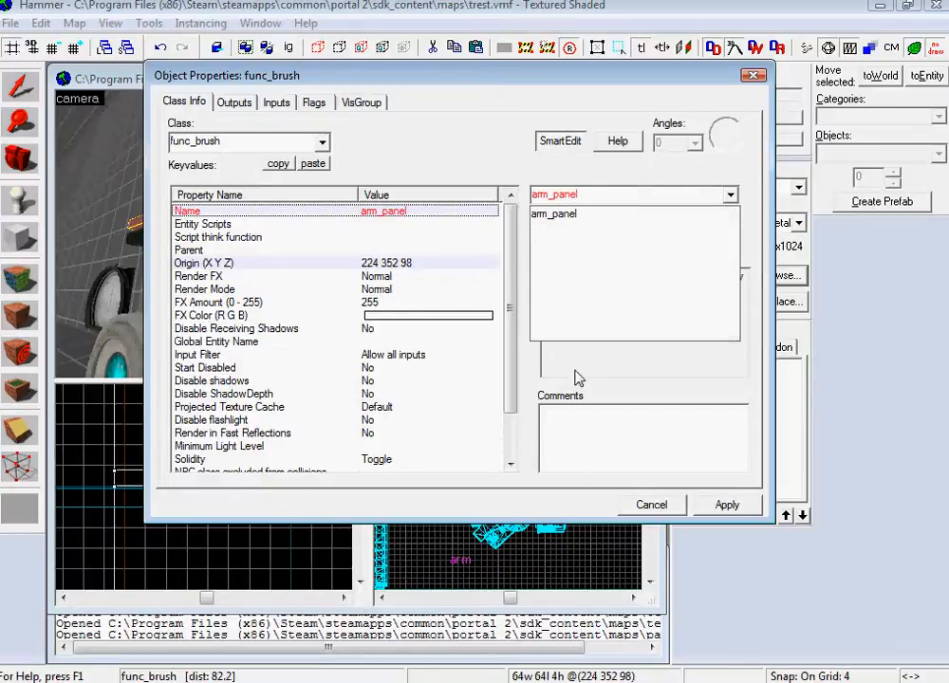
{"action": "left_click", "coordinate": [727, 504]}
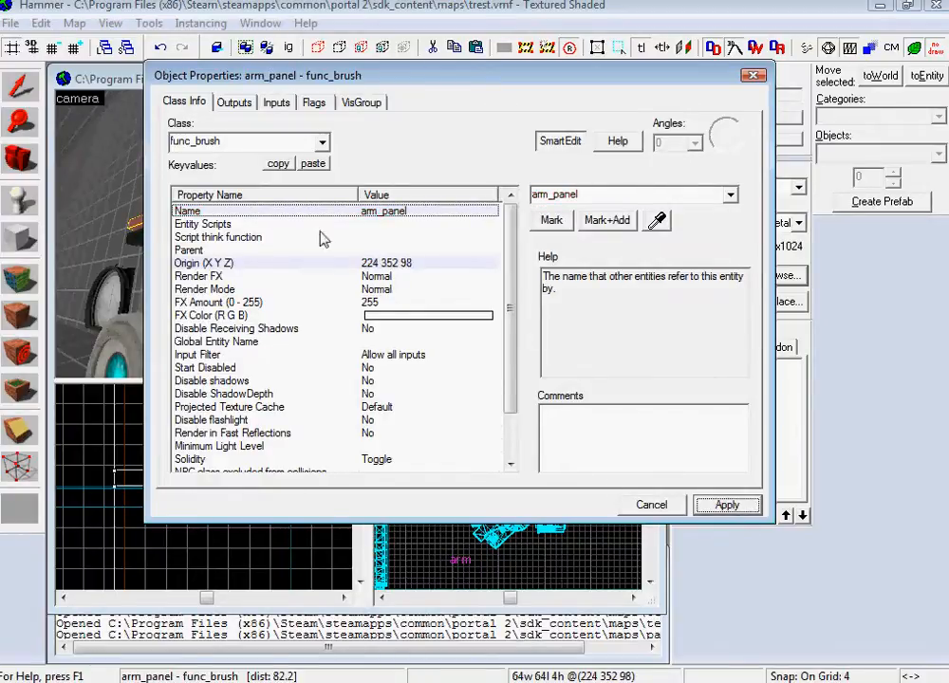
- Choose the parent entity for the arm_panel brush, apply it and close its properties
{"action": "left_click", "coordinate": [308, 250]}
{"action": "left_click", "coordinate": [731, 194]}
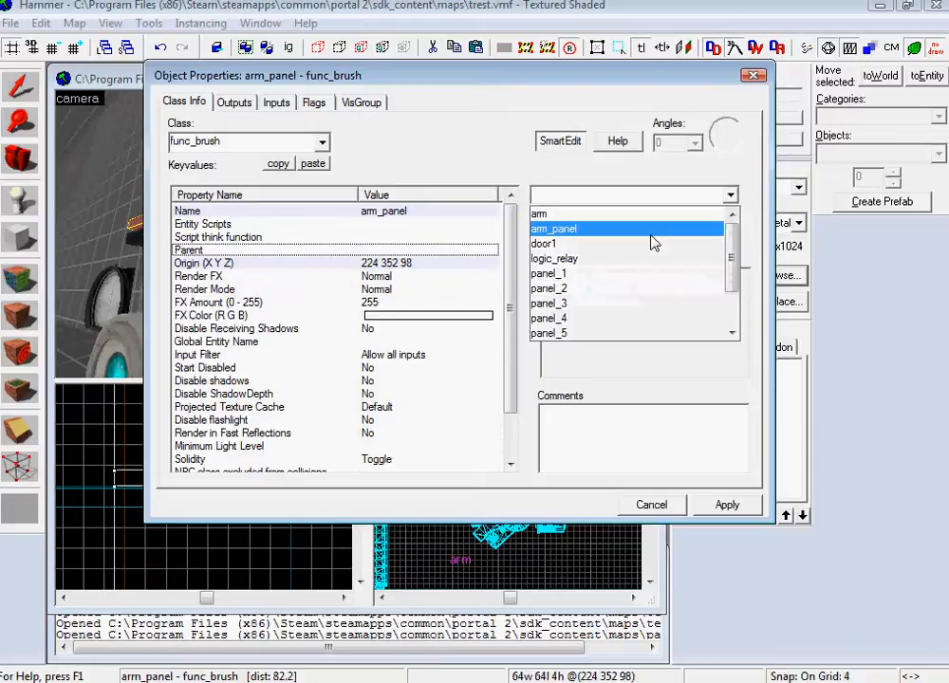
{"action": "left_click", "coordinate": [731, 507]}
{"action": "left_click", "coordinate": [642, 504]}
- Place a new point entity on the floor beside the arm prop
{"action": "key", "text": "z"}
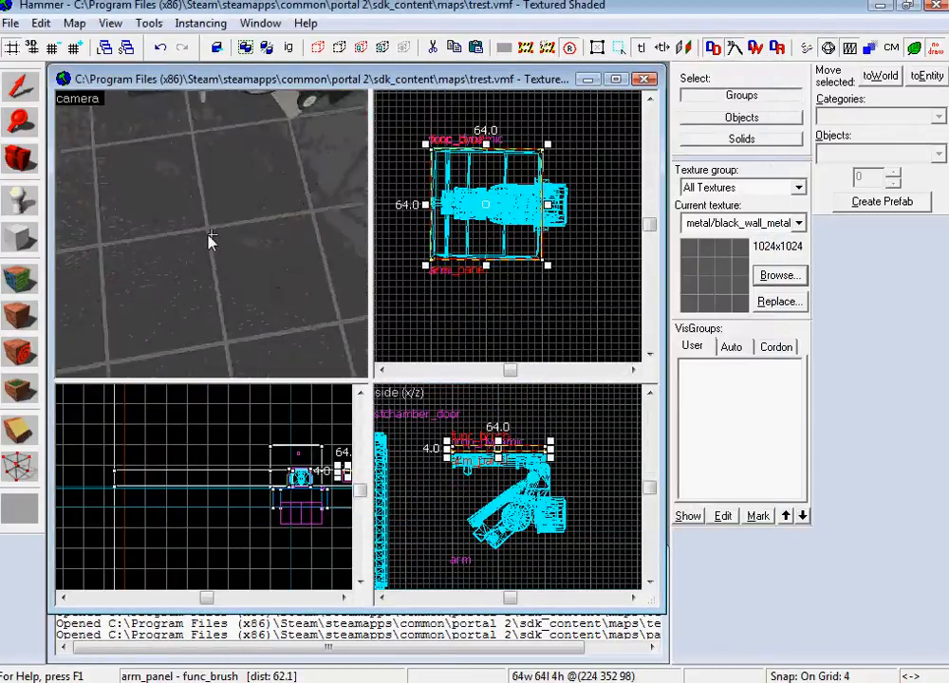
{"action": "key", "text": "z"}
{"action": "key", "text": "shift+e"}
{"action": "left_click", "coordinate": [131, 236]}
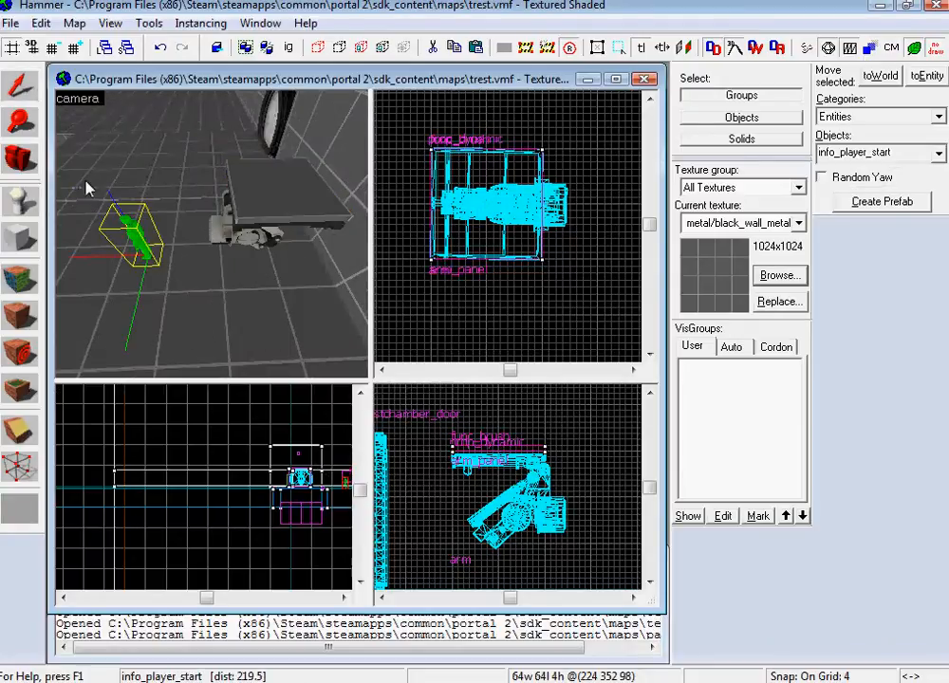
- Change the class of the new point entity beside the arm prop to logic_auto and apply it
{"action": "left_click", "coordinate": [15, 91]}
{"action": "double_click", "coordinate": [134, 238]}
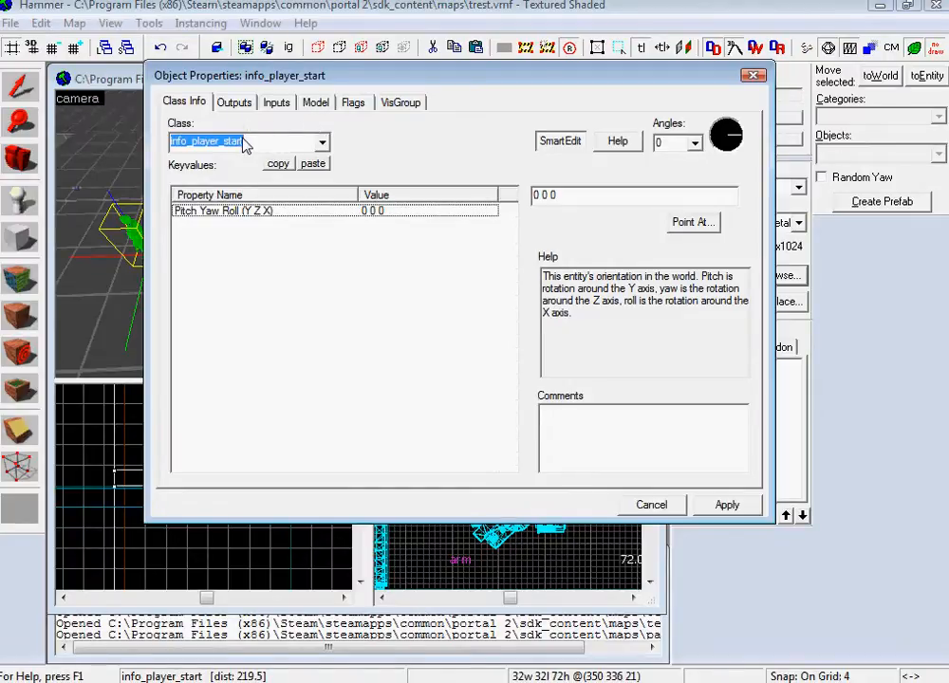
{"action": "type", "text": "logic_achievement"}
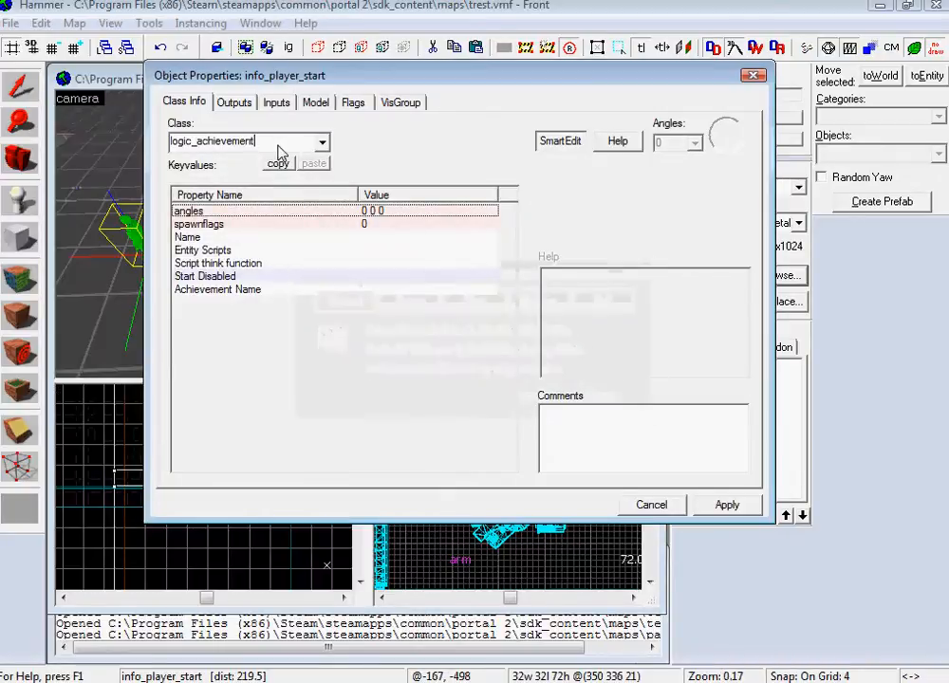
{"action": "key", "text": "BackSpace"}
{"action": "key", "text": "BackSpace"}
{"action": "key", "text": "BackSpace"}
{"action": "key", "text": "BackSpace"}
{"action": "key", "text": "BackSpace"}
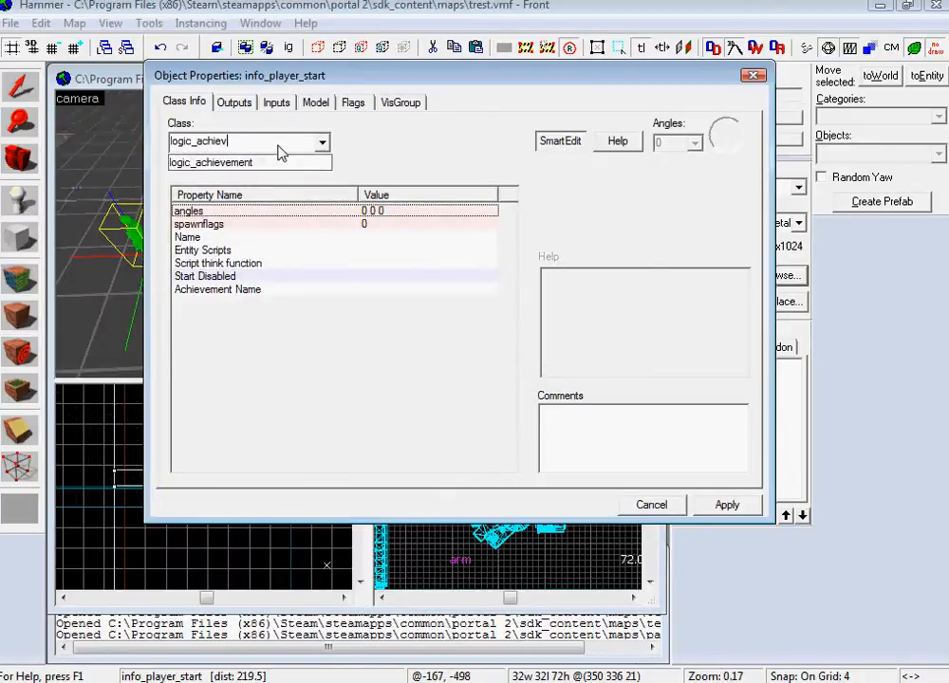
{"action": "key", "text": "BackSpace"}
{"action": "type", "text": "uto"}
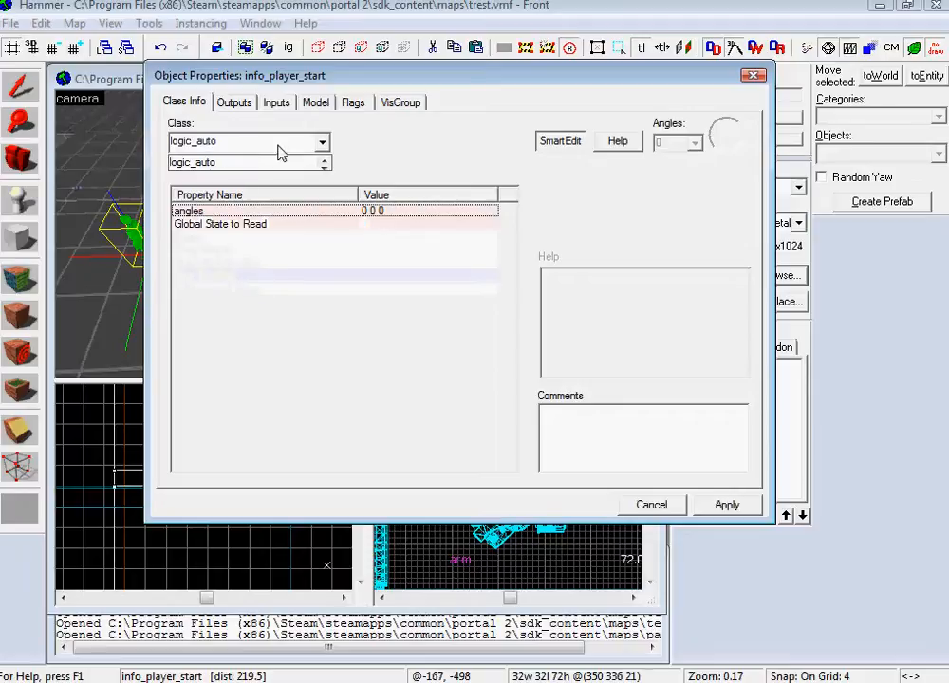
{"action": "left_click", "coordinate": [728, 505]}
- Add an OnMapSpawn output to the logic_auto that targets the arm_panel entity
{"action": "left_click", "coordinate": [228, 102]}
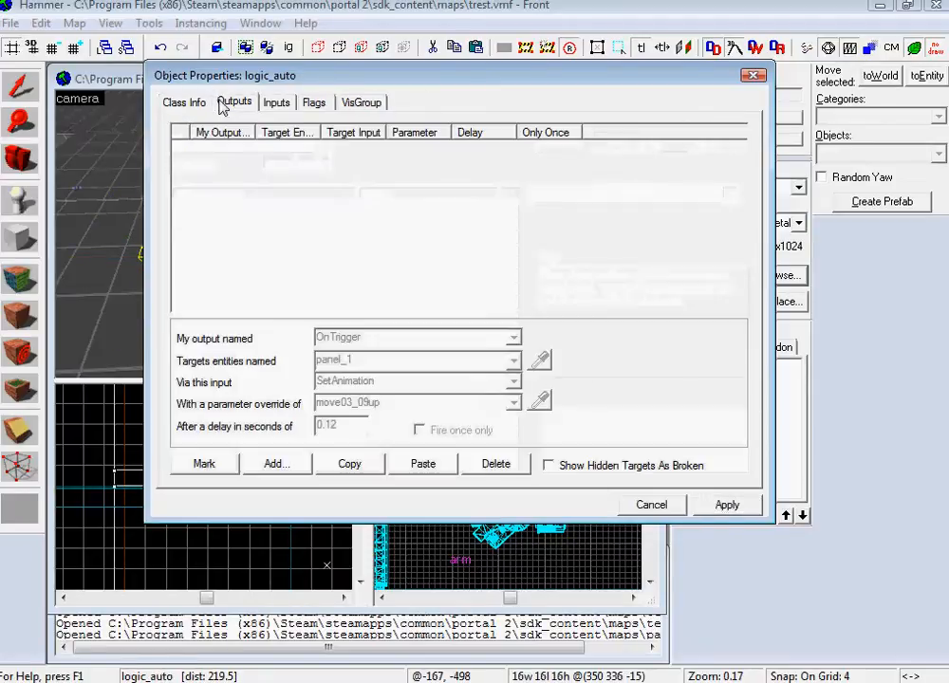
{"action": "left_click", "coordinate": [276, 463]}
{"action": "left_click", "coordinate": [513, 338]}
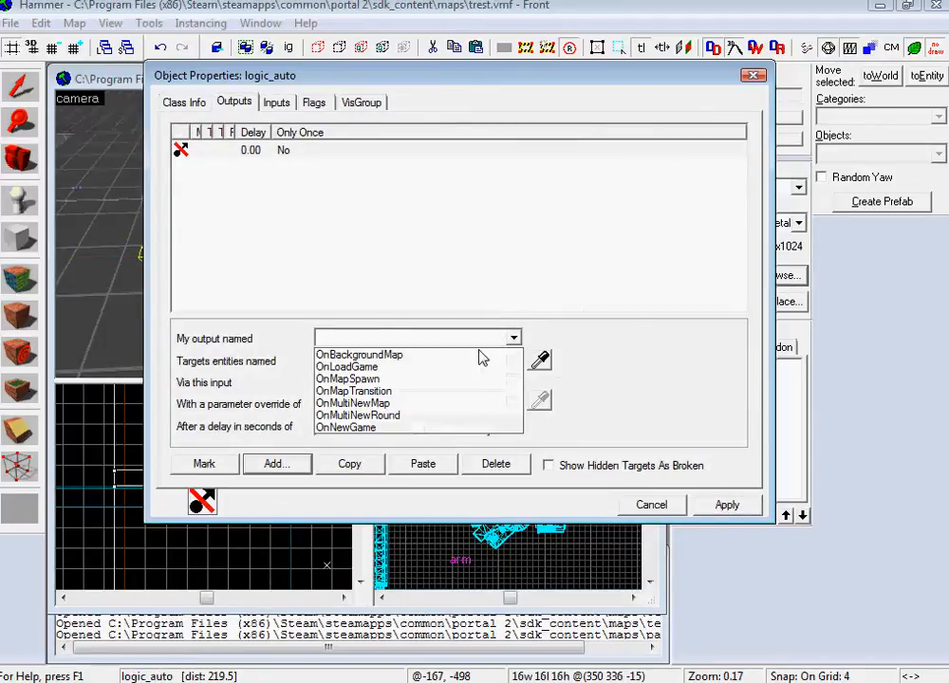
{"action": "left_click", "coordinate": [477, 380]}
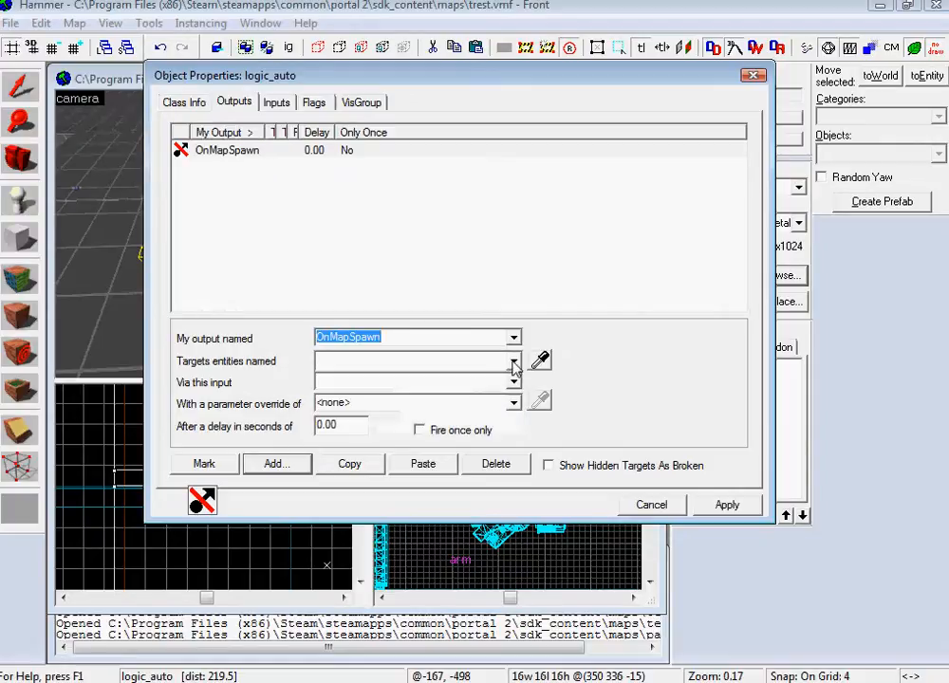
{"action": "left_click", "coordinate": [513, 362]}
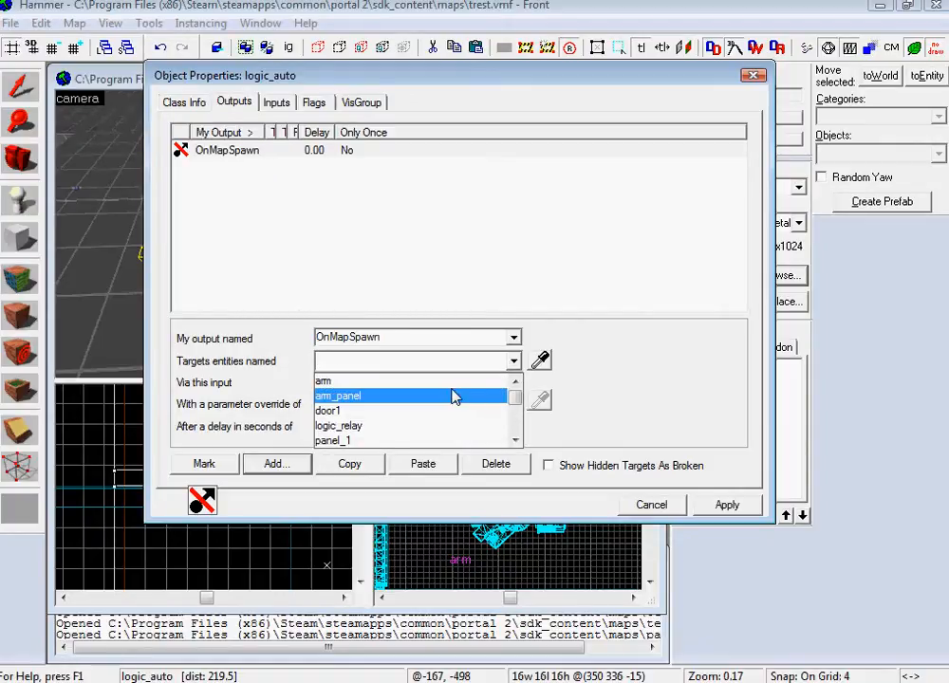
{"action": "left_click", "coordinate": [454, 397]}
- Set the output's target input to SetParentAttachmentMaintainOffset, apply it and close the logic_auto properties
{"action": "left_click", "coordinate": [513, 384]}
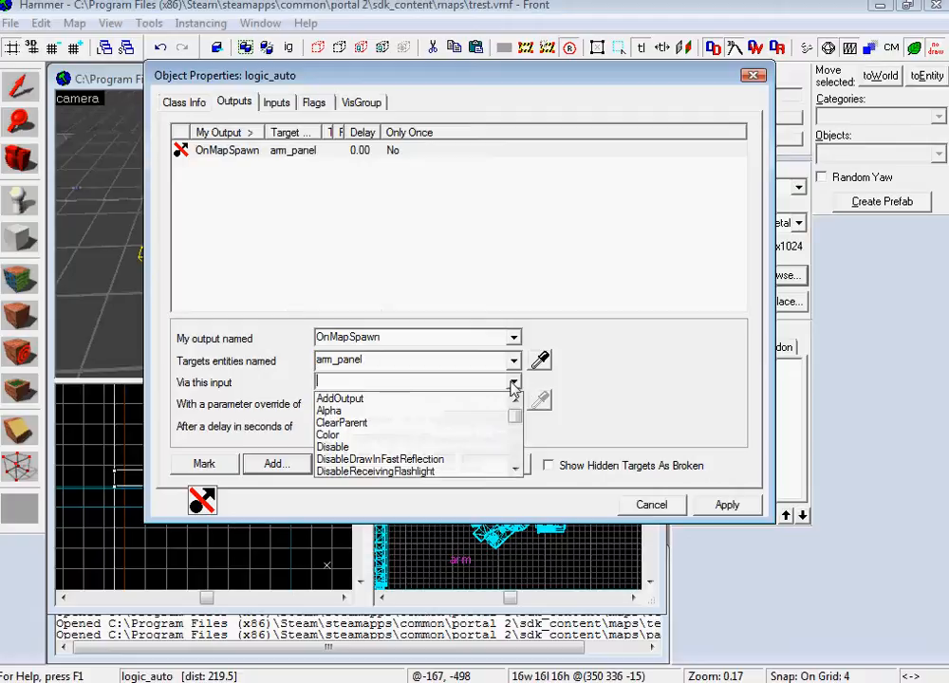
{"action": "left_click_drag", "start_coordinate": [515, 412], "coordinate": [520, 468]}
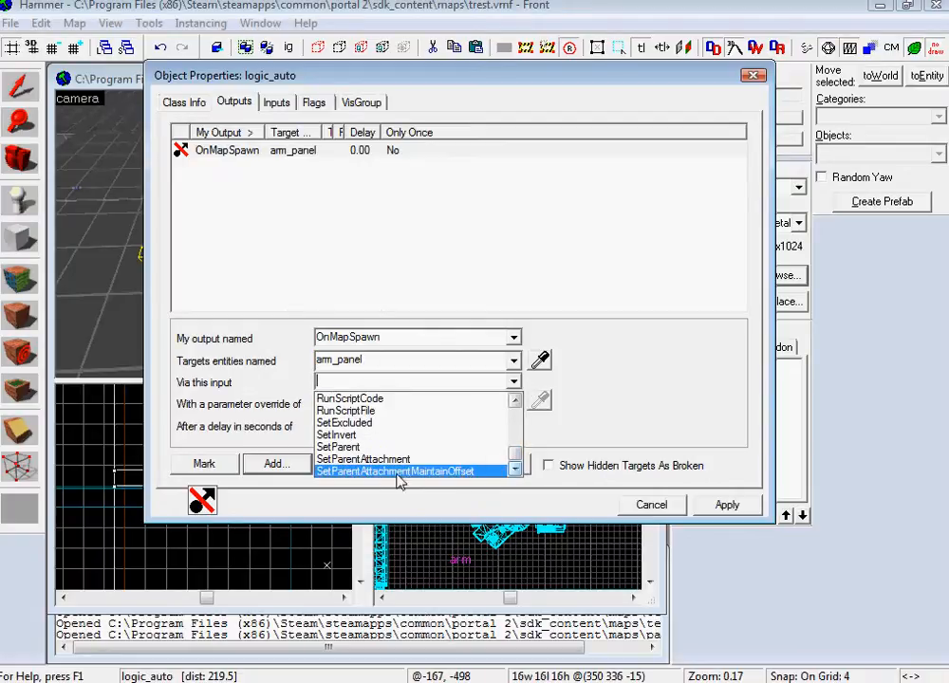
{"action": "left_click", "coordinate": [446, 472]}
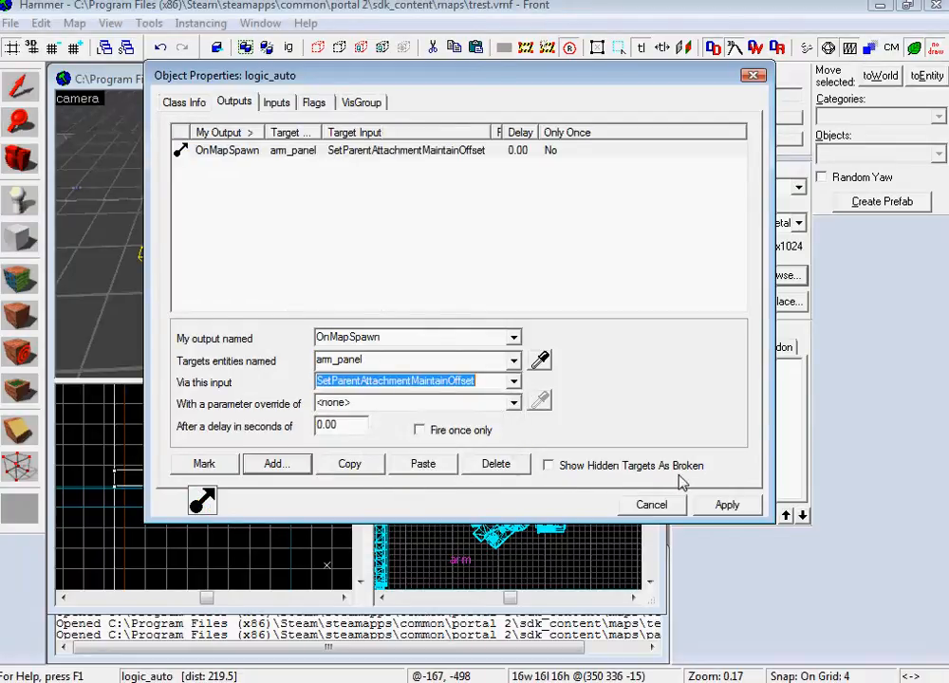
{"action": "left_click", "coordinate": [726, 506]}
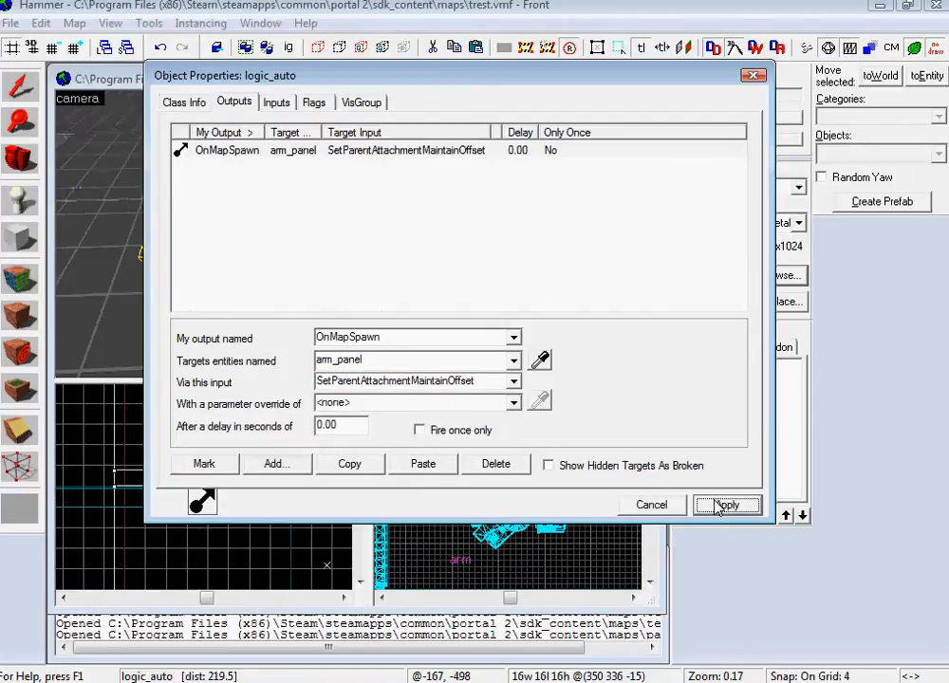
{"action": "left_click", "coordinate": [657, 508]}
- Inspect the keyvalues and outputs of the arm_panel func_brush, leaving its properties without changes
{"action": "key", "text": "z"}
{"action": "key", "text": "w"}
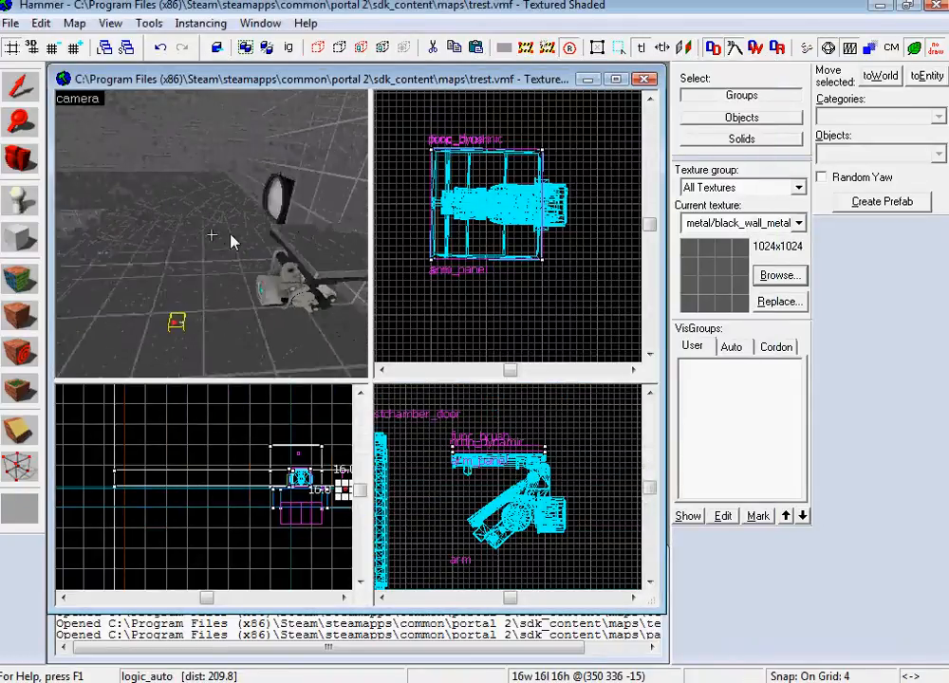
{"action": "double_click", "coordinate": [218, 238]}
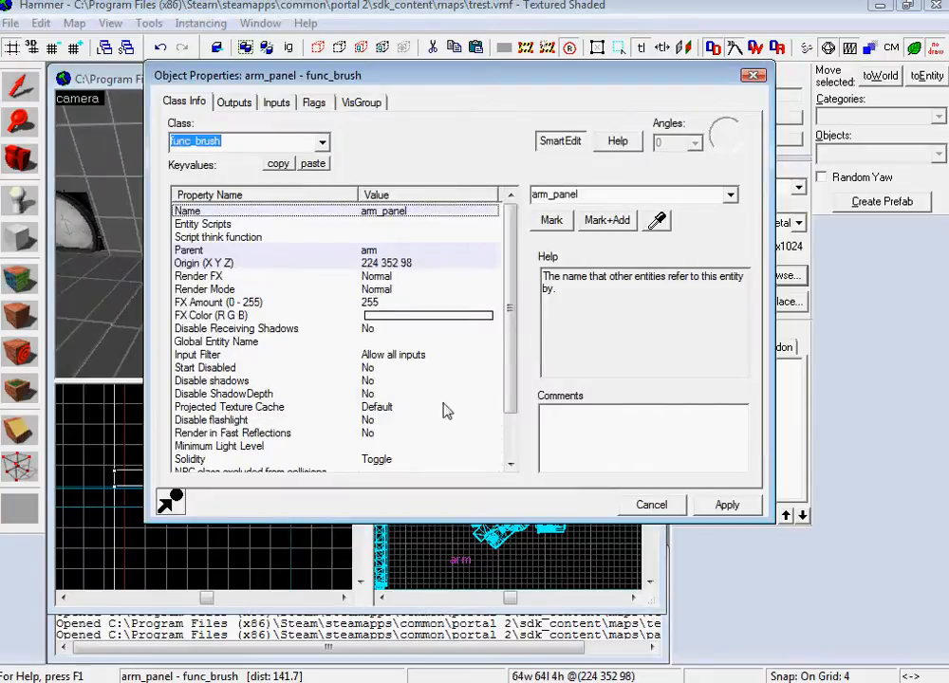
{"action": "left_click_drag", "start_coordinate": [513, 380], "coordinate": [493, 444]}
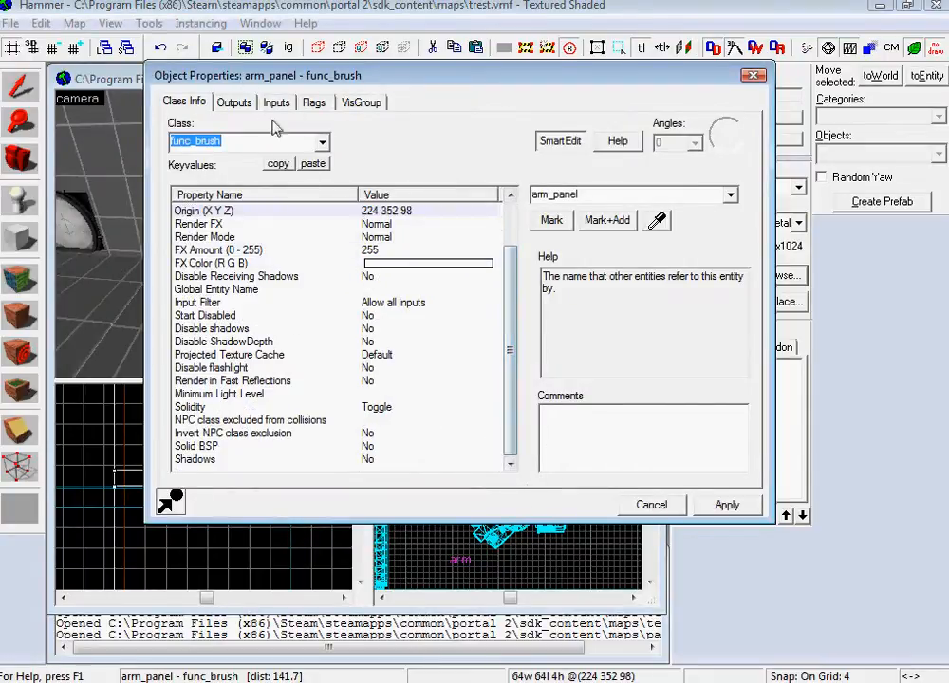
{"action": "left_click", "coordinate": [233, 102]}
{"action": "left_click", "coordinate": [643, 498]}
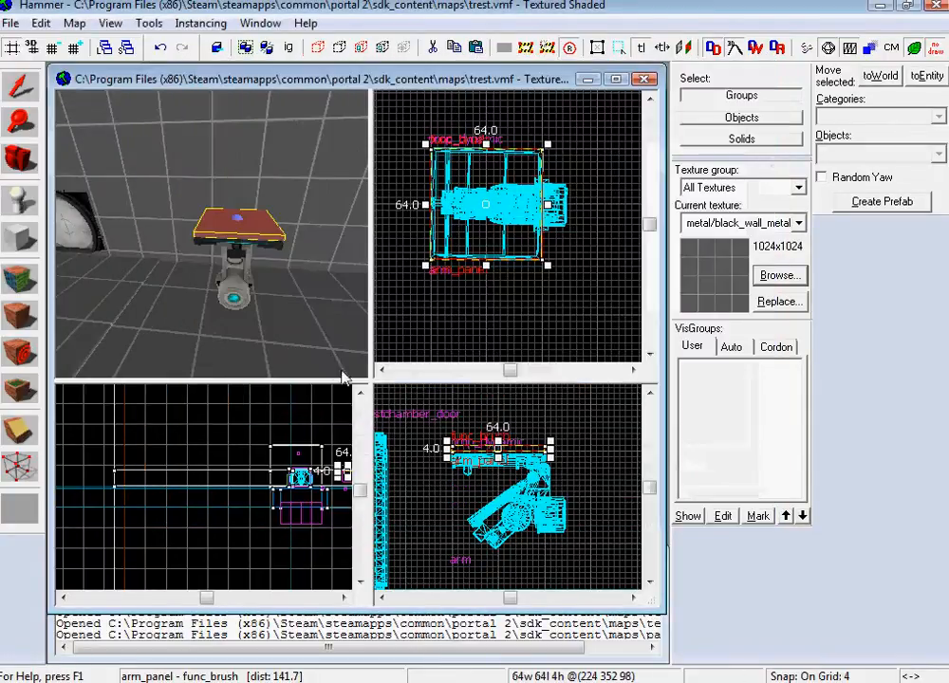
- Set the parameter override of the logic_auto's OnMapSpawn output to panel_attach, apply it and close the properties
{"action": "key", "text": "z"}
{"action": "key", "text": "w"}
{"action": "left_click", "coordinate": [239, 233]}
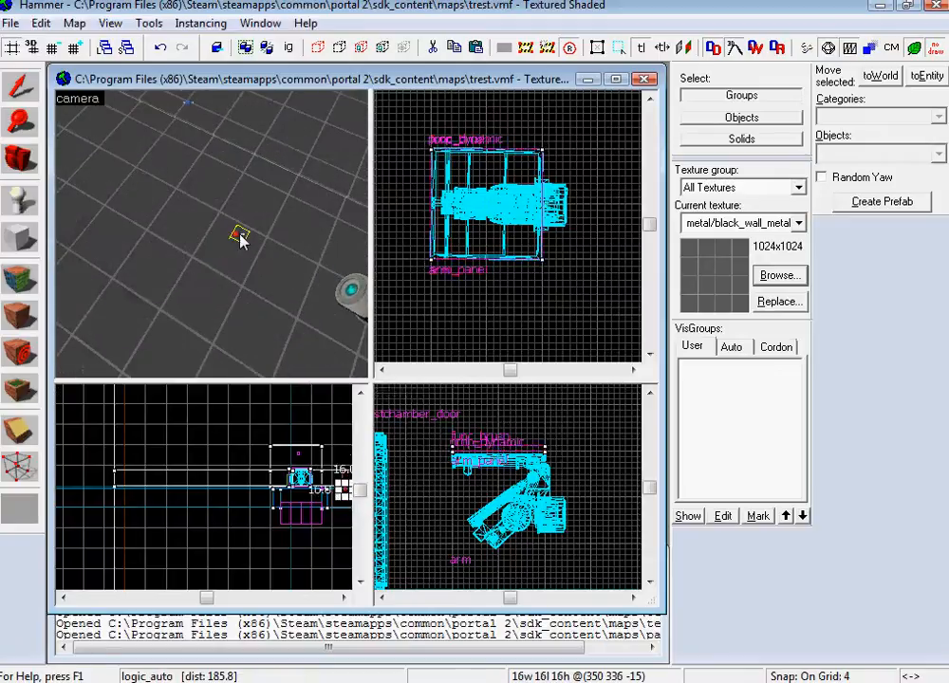
{"action": "key", "text": "alt+Return"}
{"action": "left_click", "coordinate": [233, 103]}
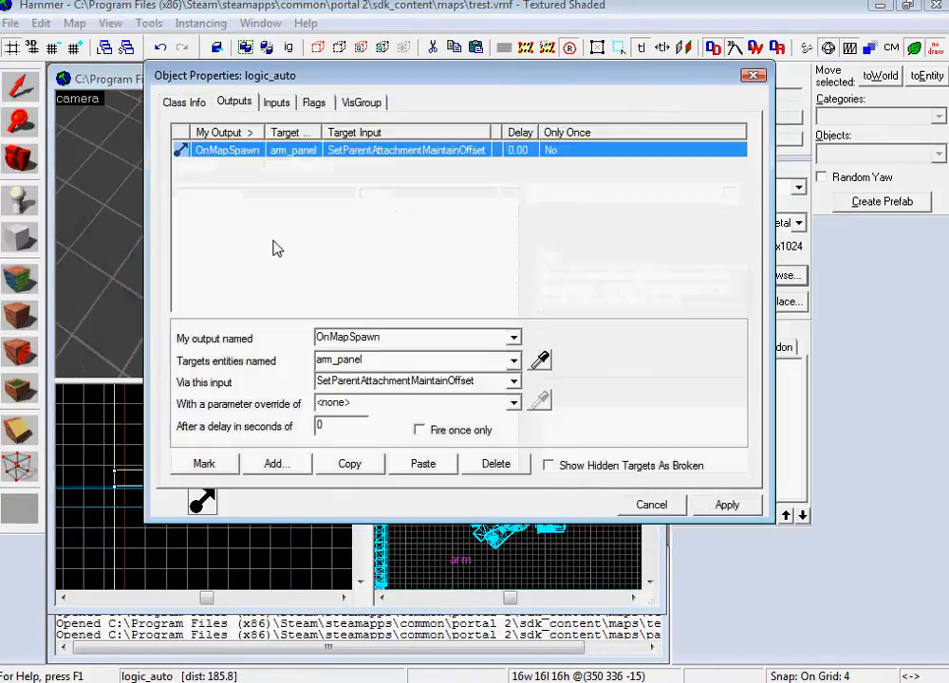
{"action": "left_click", "coordinate": [360, 406]}
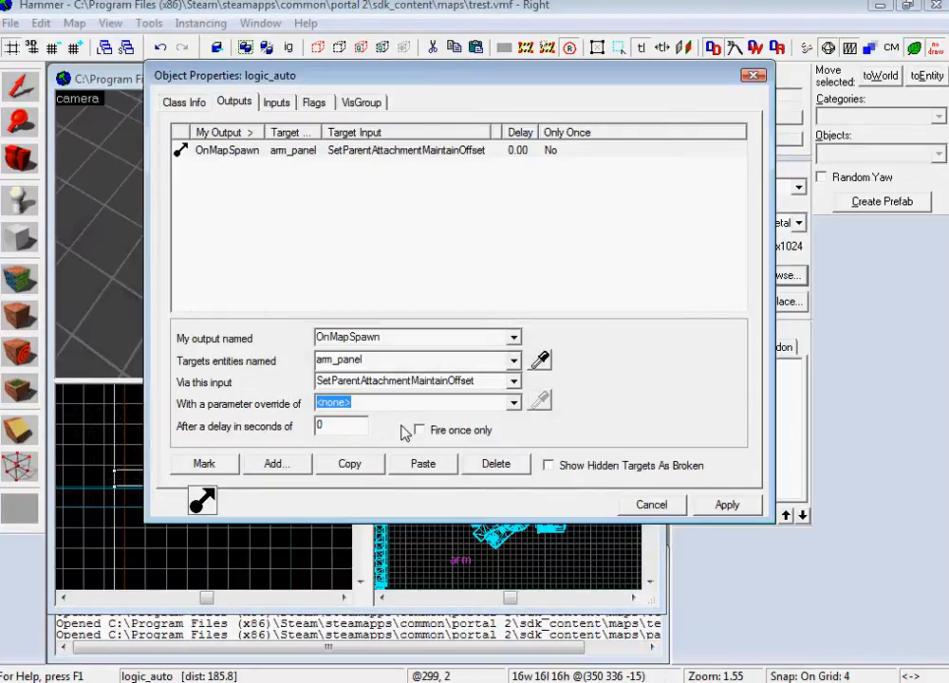
{"action": "type", "text": "panel_attach"}
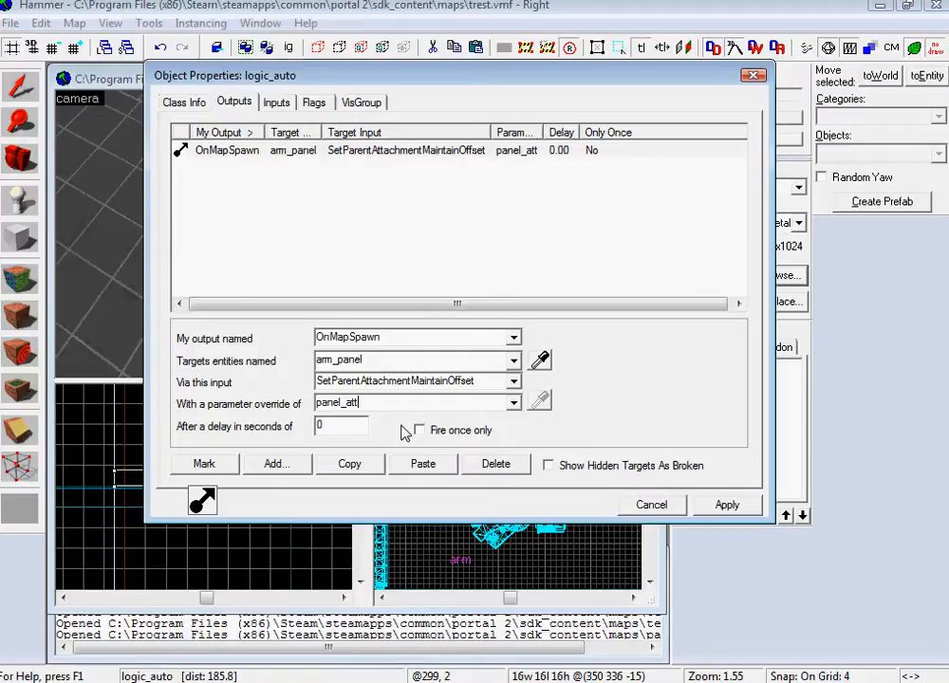
{"action": "left_click", "coordinate": [726, 505]}
{"action": "left_click", "coordinate": [653, 505]}
- Open the arm prop_dynamic's properties and review its default animation and hold animation settings
{"action": "key", "text": "w"}
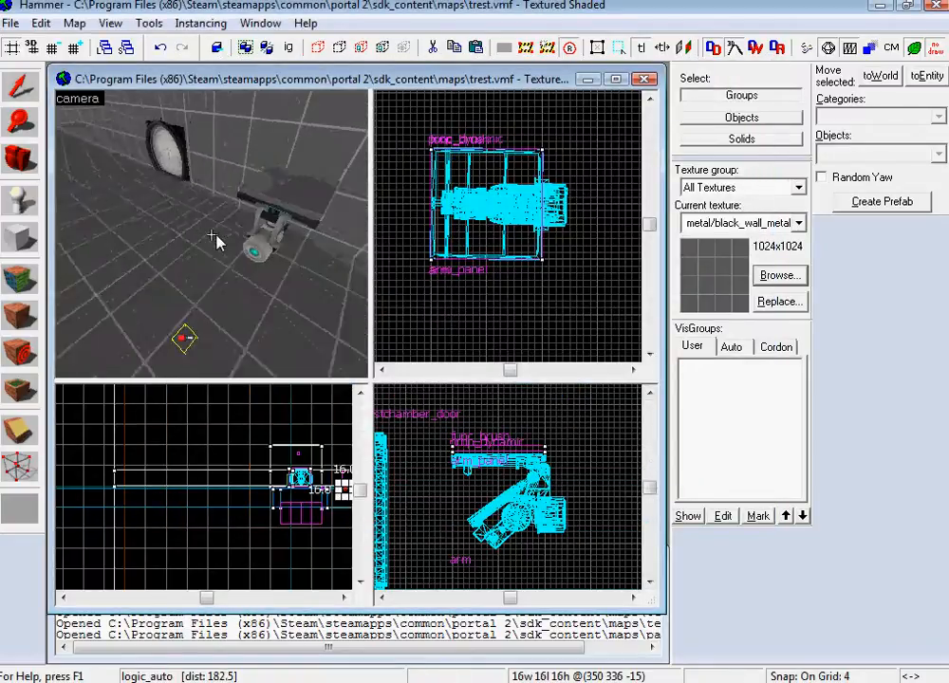
{"action": "key", "text": "a"}
{"action": "key", "text": "w"}
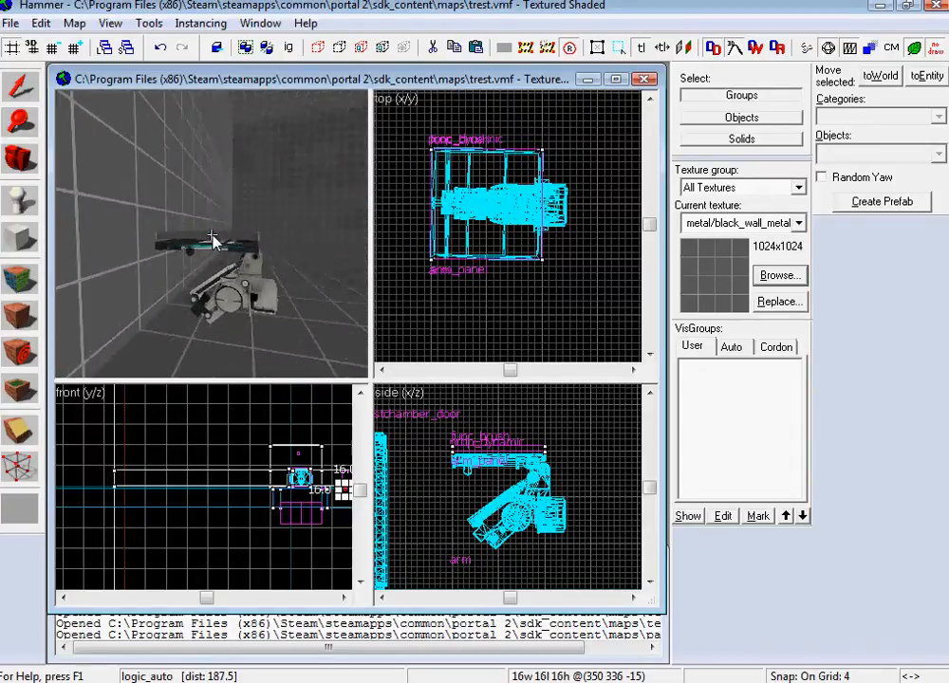
{"action": "key", "text": "w"}
{"action": "key", "text": "s"}
{"action": "key", "text": "w"}
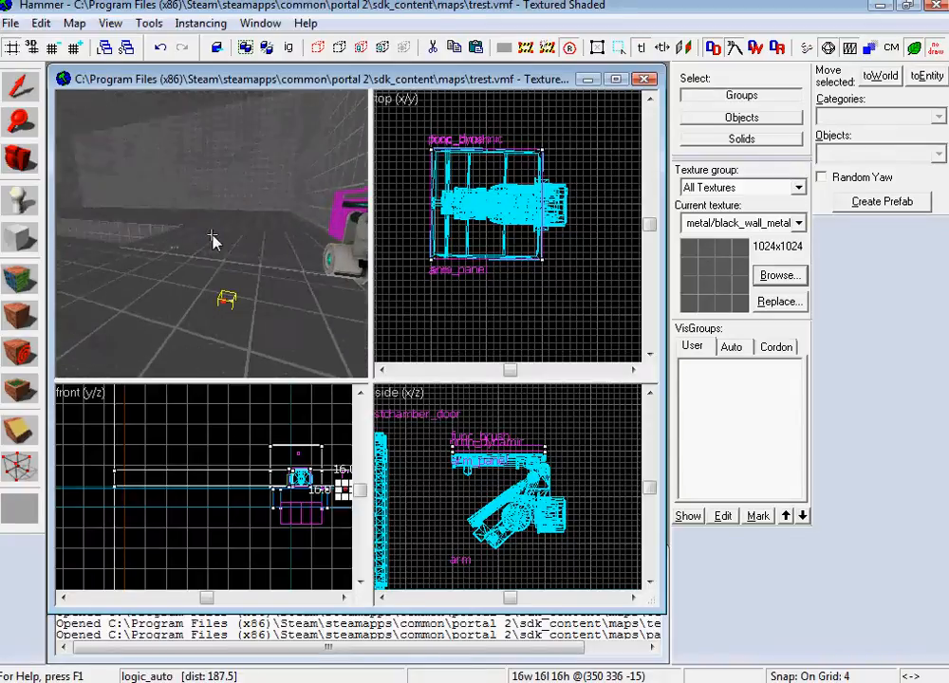
{"action": "key", "text": "w"}
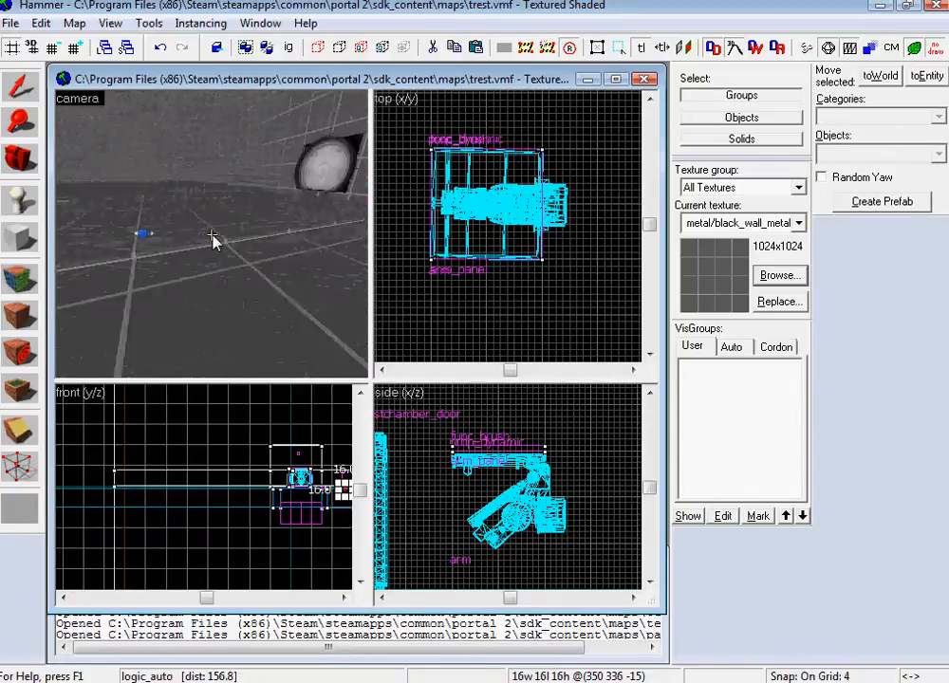
{"action": "key", "text": "w"}
{"action": "key", "text": "d"}
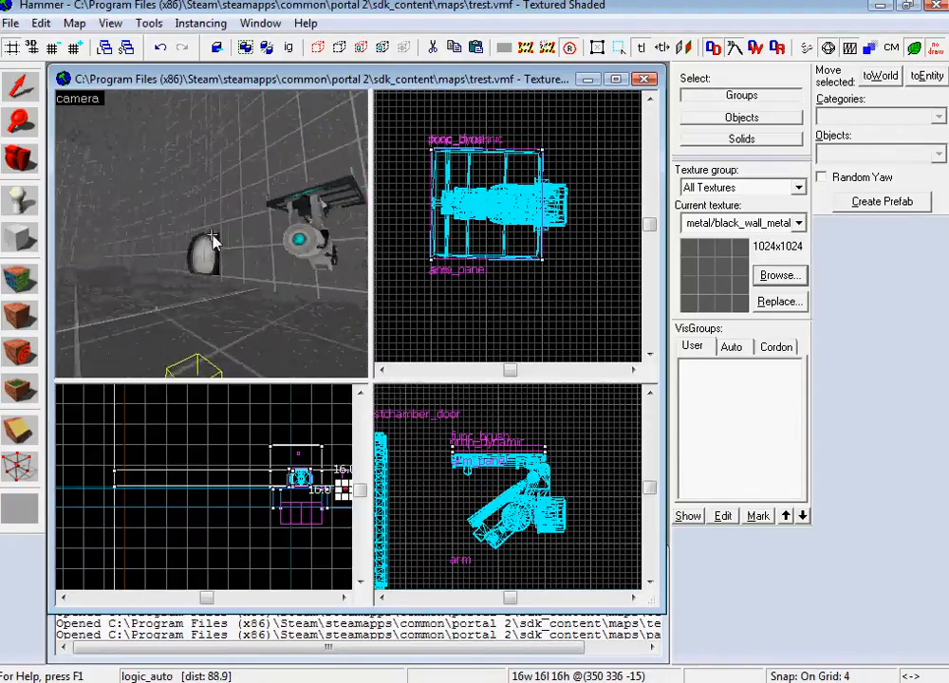
{"action": "double_click", "coordinate": [216, 245]}
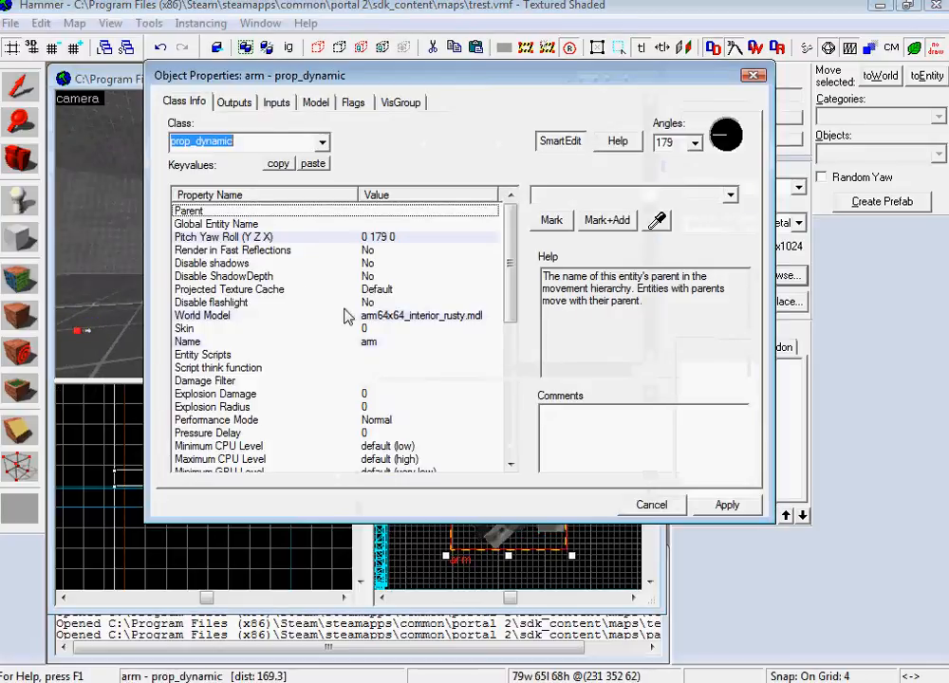
{"action": "scroll", "coordinate": [392, 364], "scroll_direction": "down", "scroll_amount": 7}
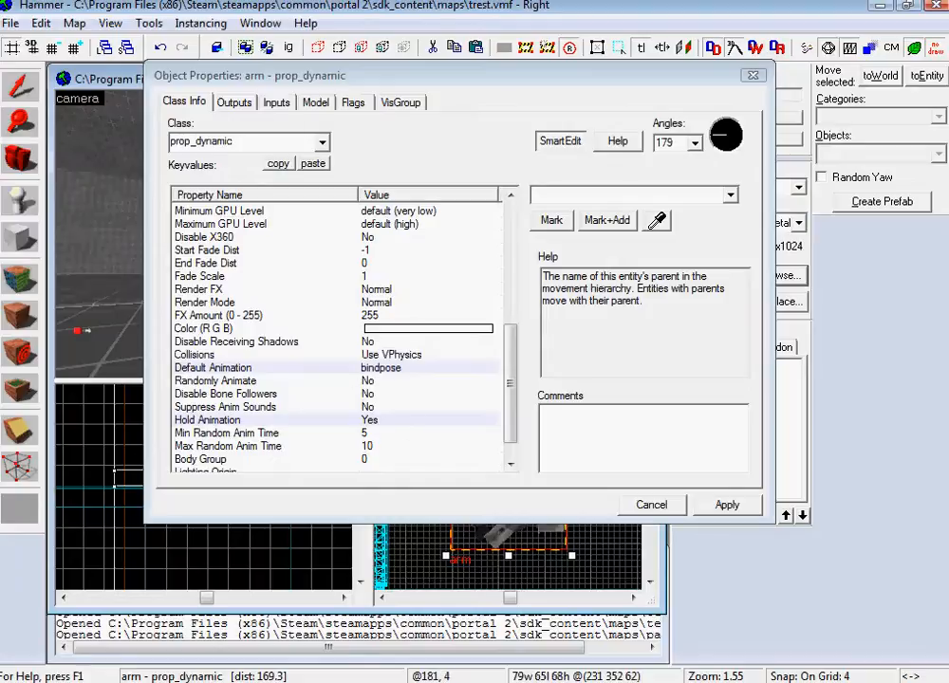
- Switch to the model viewer and preview the arm's 128_in_straight sequence, scrubbing it to frame 24
{"action": "key", "text": "alt+Tab"}
{"action": "left_click", "coordinate": [204, 477]}
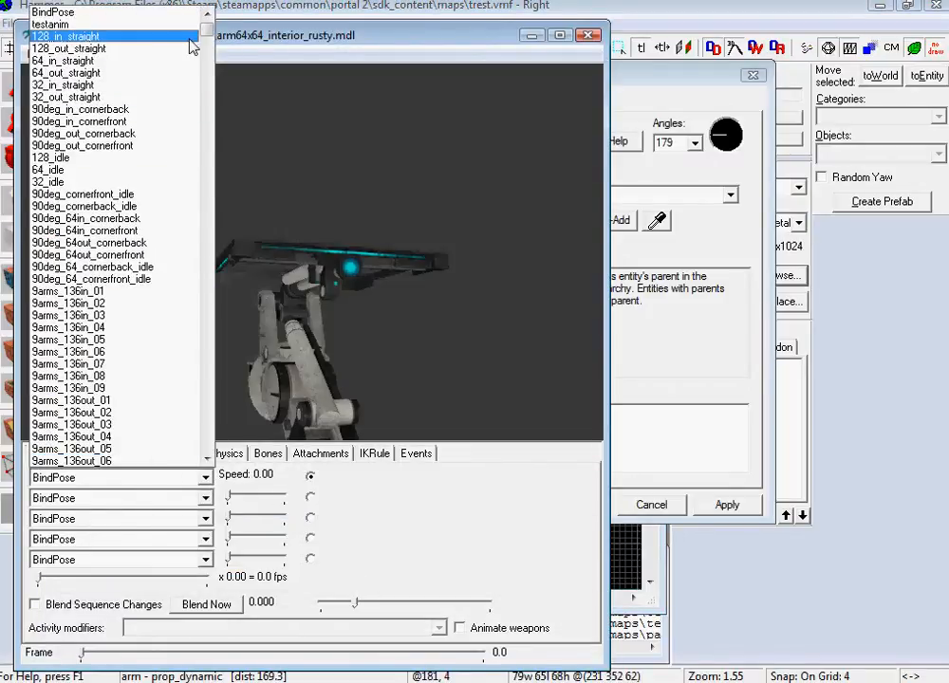
{"action": "left_click", "coordinate": [151, 37]}
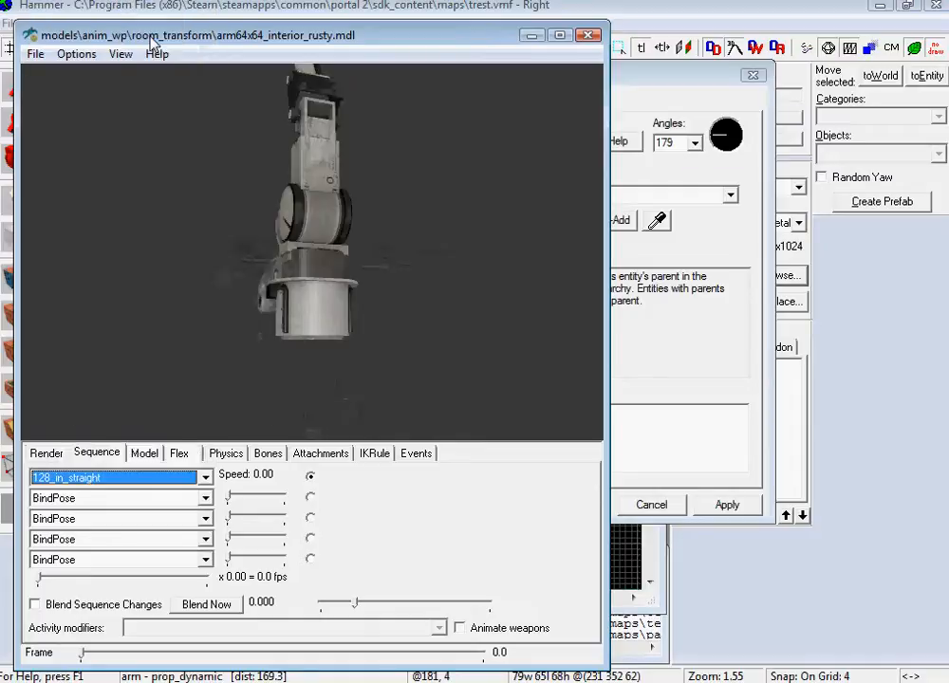
{"action": "left_click_drag", "start_coordinate": [268, 230], "coordinate": [159, 161]}
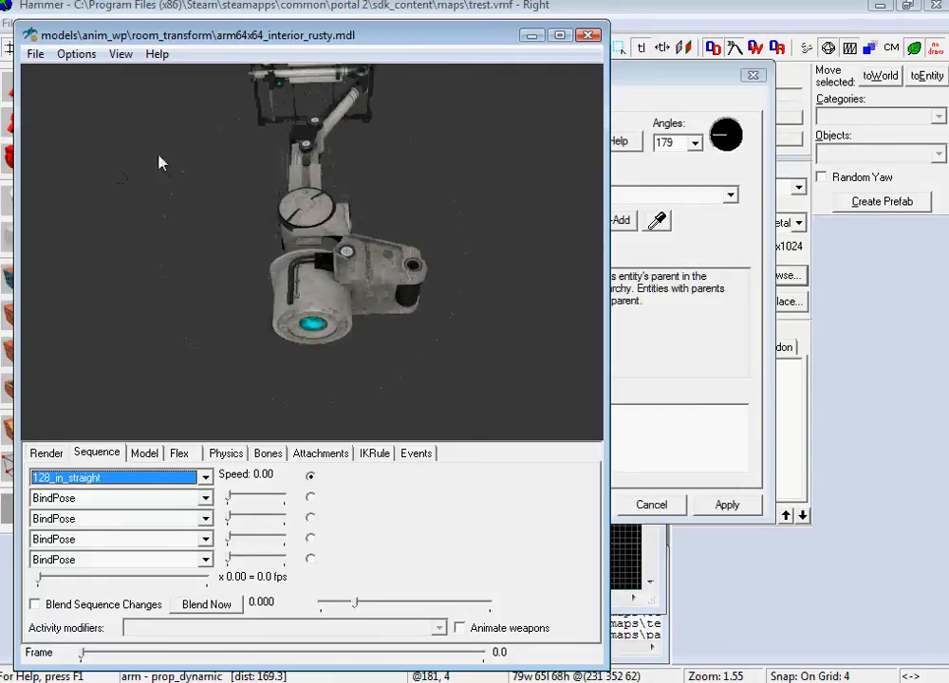
{"action": "left_click_drag", "start_coordinate": [84, 654], "coordinate": [406, 655]}
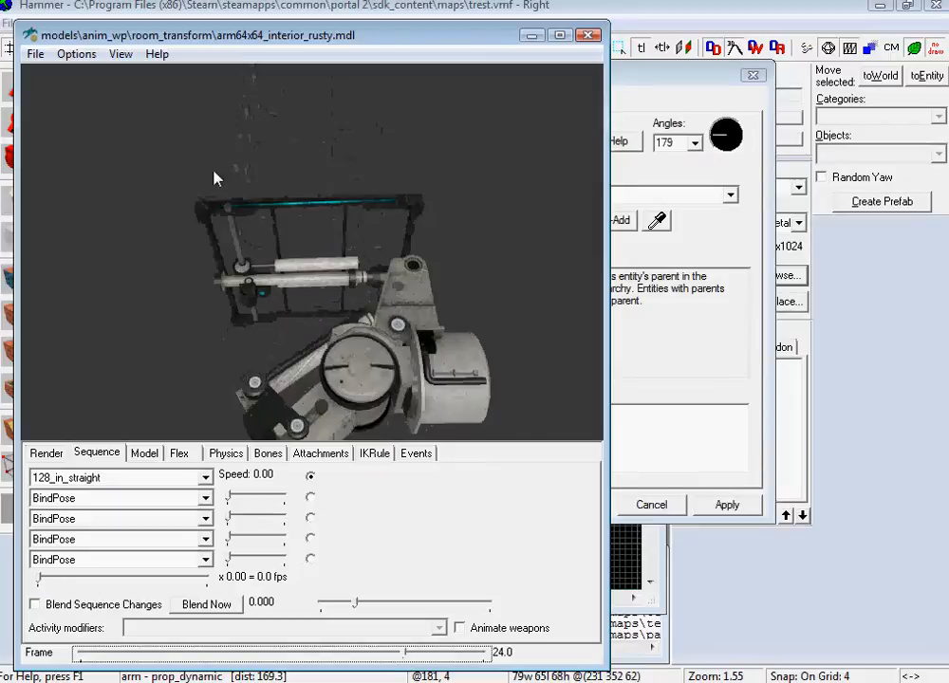
- Preview the arm model's 90deg_in_cornerback and 90deg_cornerfront_idle sequences
{"action": "left_click", "coordinate": [205, 479]}
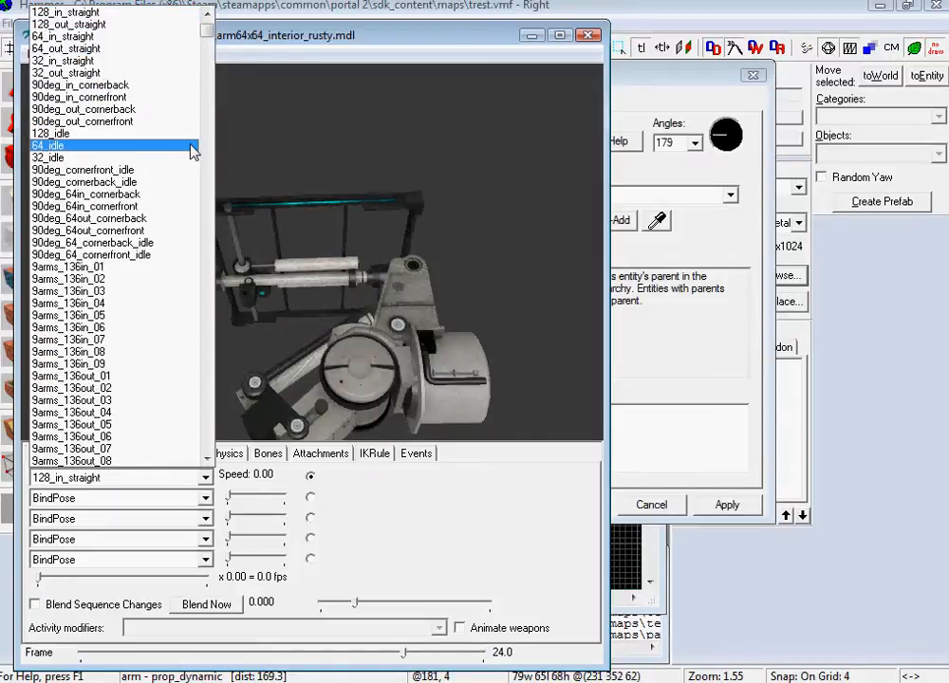
{"action": "mouse_move", "coordinate": [206, 30]}
{"action": "left_mouse_down"}
{"action": "mouse_move", "coordinate": [205, 59]}
{"action": "mouse_move", "coordinate": [206, 24]}
{"action": "left_mouse_up"}
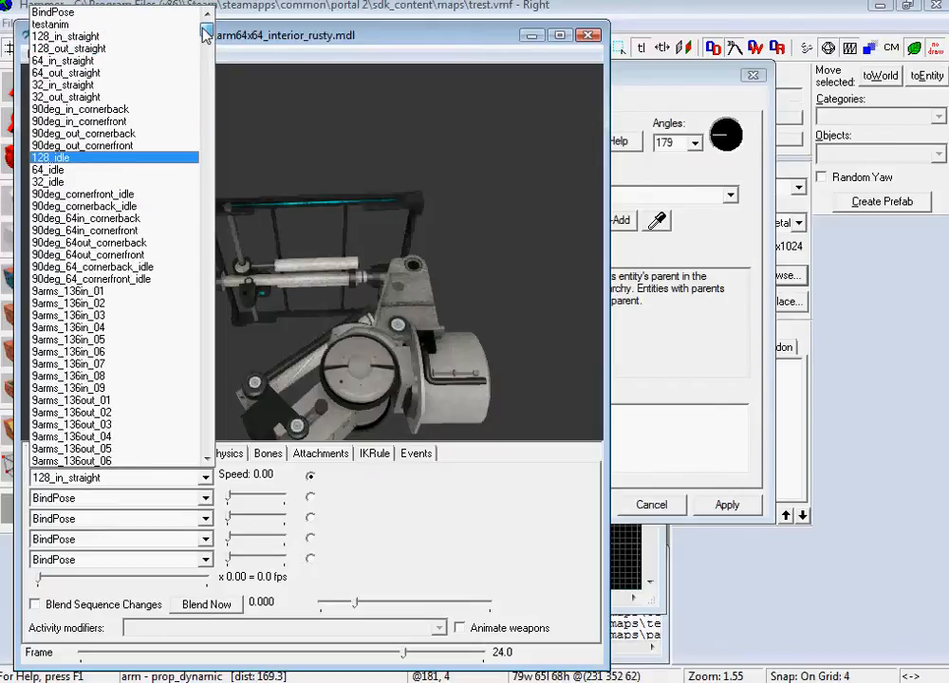
{"action": "left_click", "coordinate": [169, 110]}
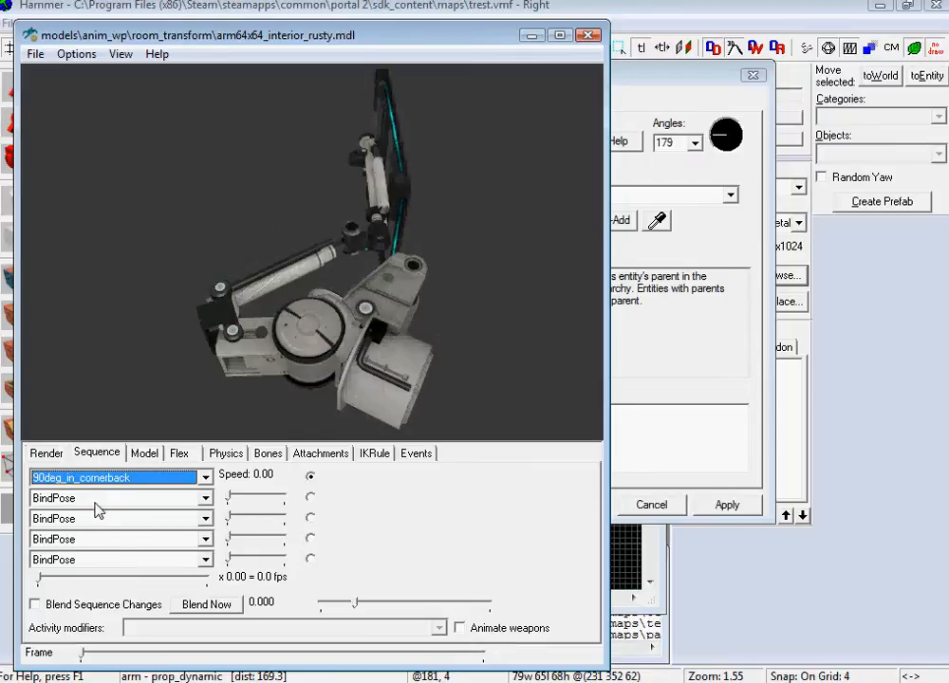
{"action": "left_click", "coordinate": [205, 478]}
{"action": "left_click", "coordinate": [164, 99]}
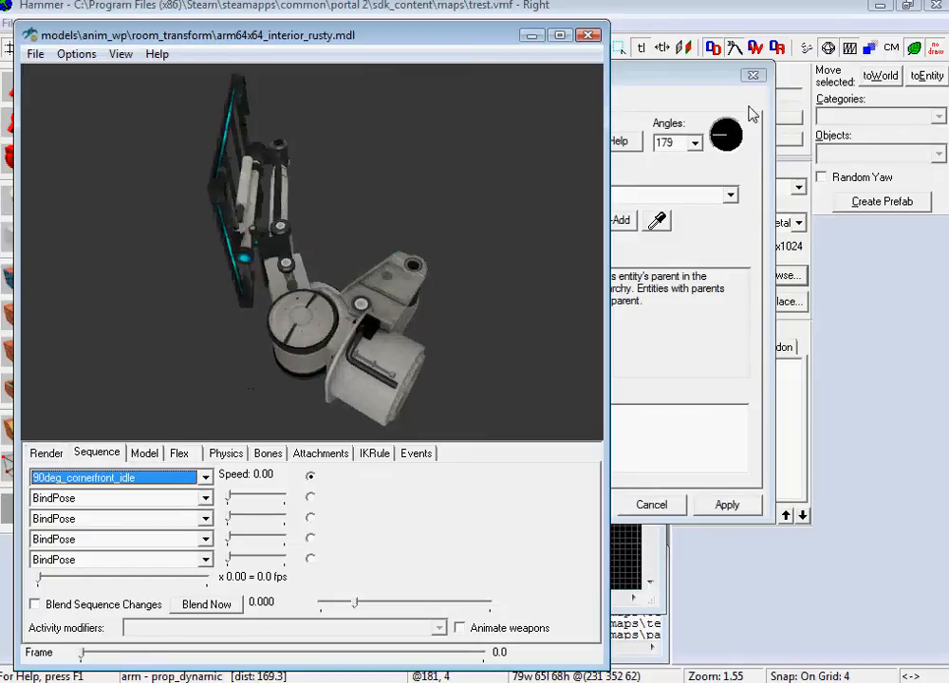
- Set the arm prop_dynamic's default animation to 90deg_cornerfront_idle, apply it and close the properties
{"action": "left_click", "coordinate": [588, 35]}
{"action": "left_click", "coordinate": [390, 368]}
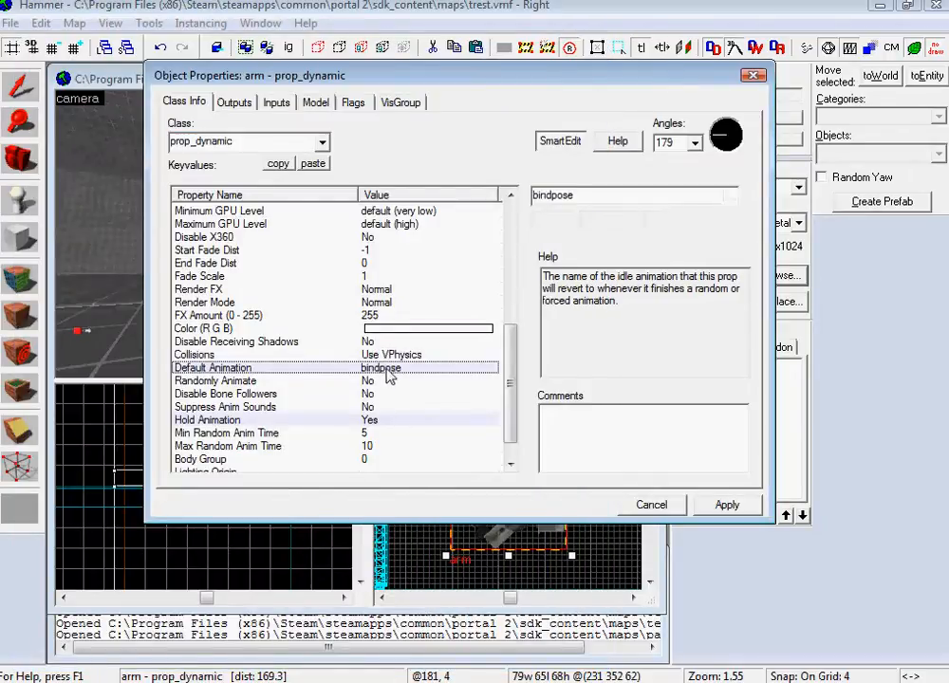
{"action": "double_click", "coordinate": [592, 199]}
{"action": "type", "text": "90_deg_cornerfrontidle"}
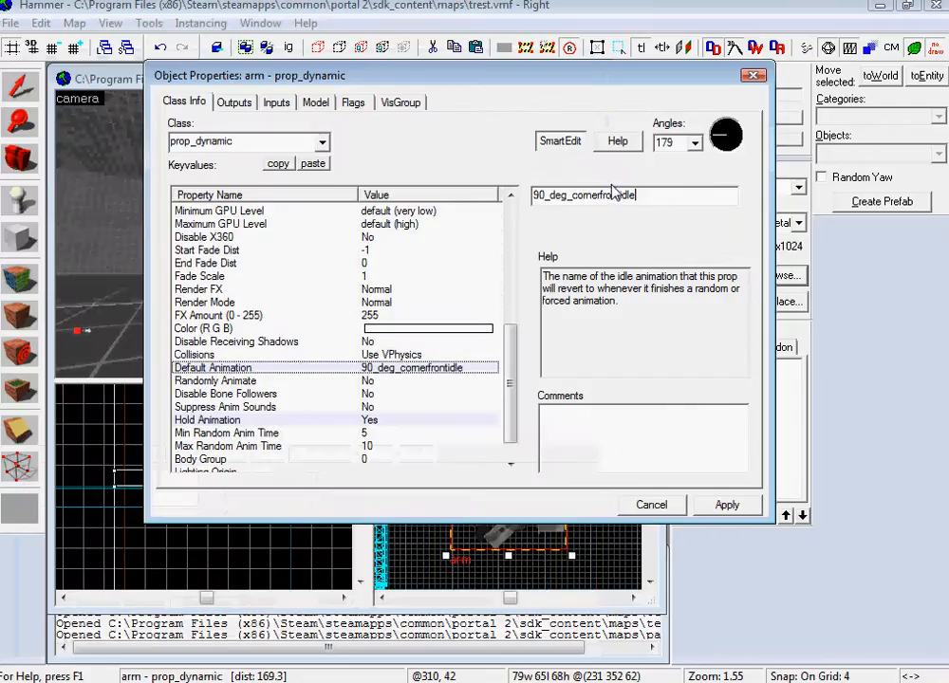
{"action": "left_click", "coordinate": [608, 197]}
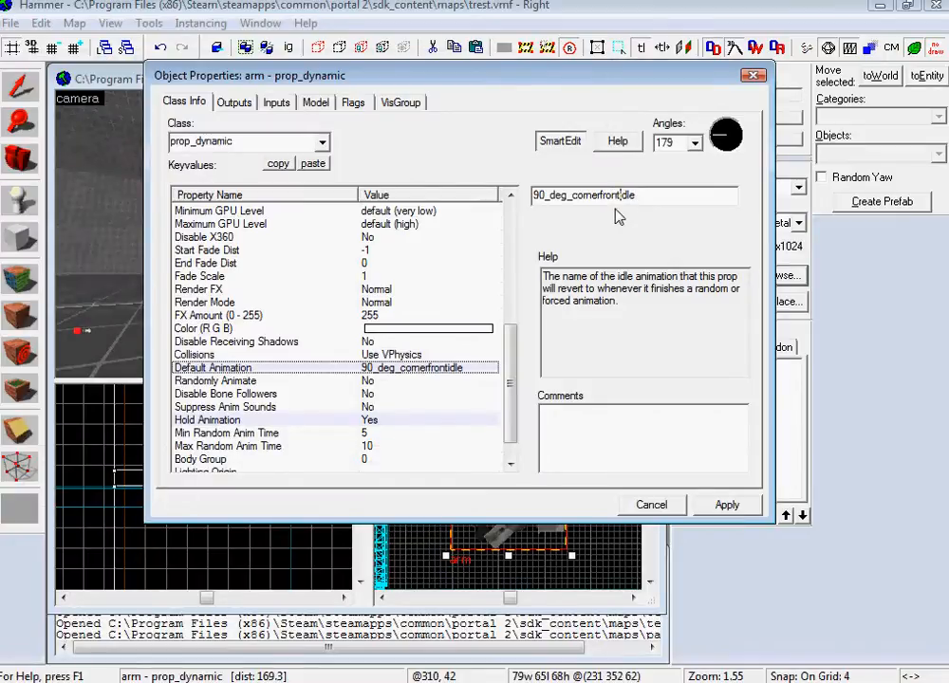
{"action": "type", "text": "_"}
{"action": "type", "text": "t"}
{"action": "key", "text": "BackSpace"}
{"action": "left_click", "coordinate": [727, 505]}
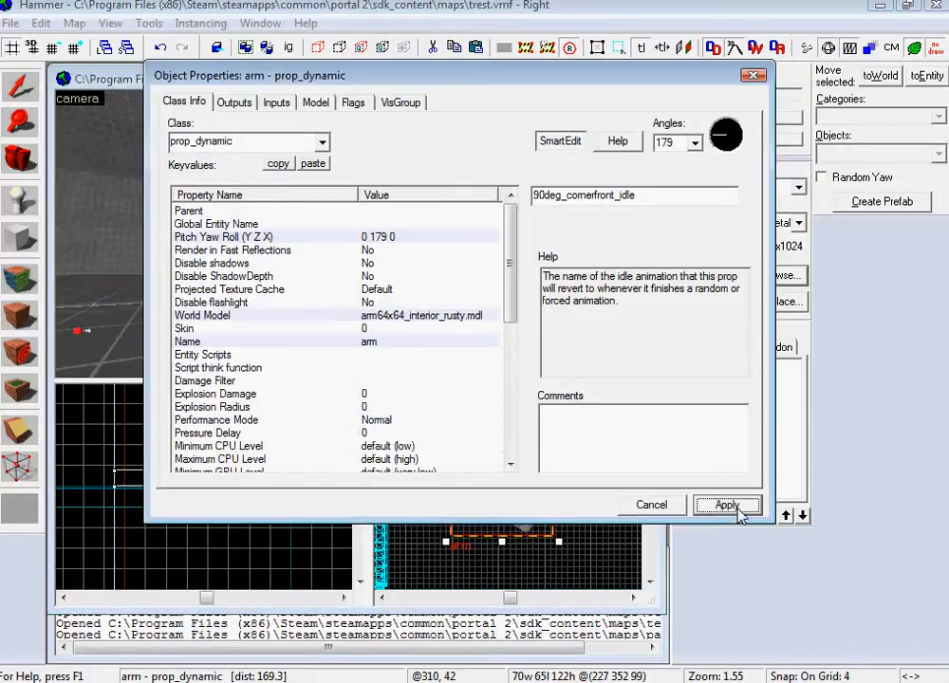
{"action": "left_click", "coordinate": [652, 505]}
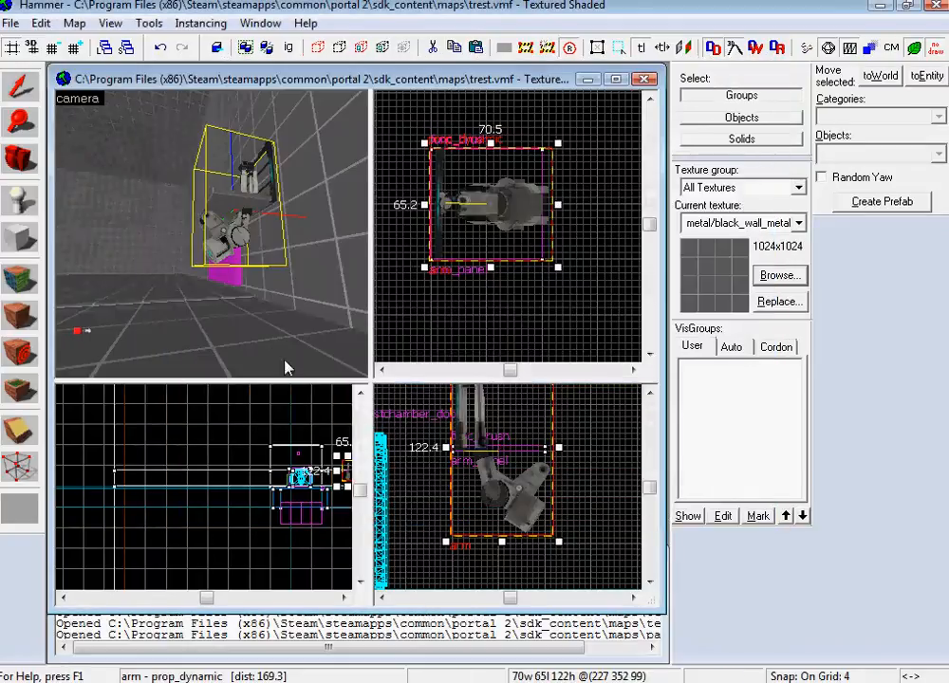
- Open the logic_relay's outputs and add a new output named OnTrigger
{"action": "key", "text": "z"}
{"action": "key", "text": "w"}
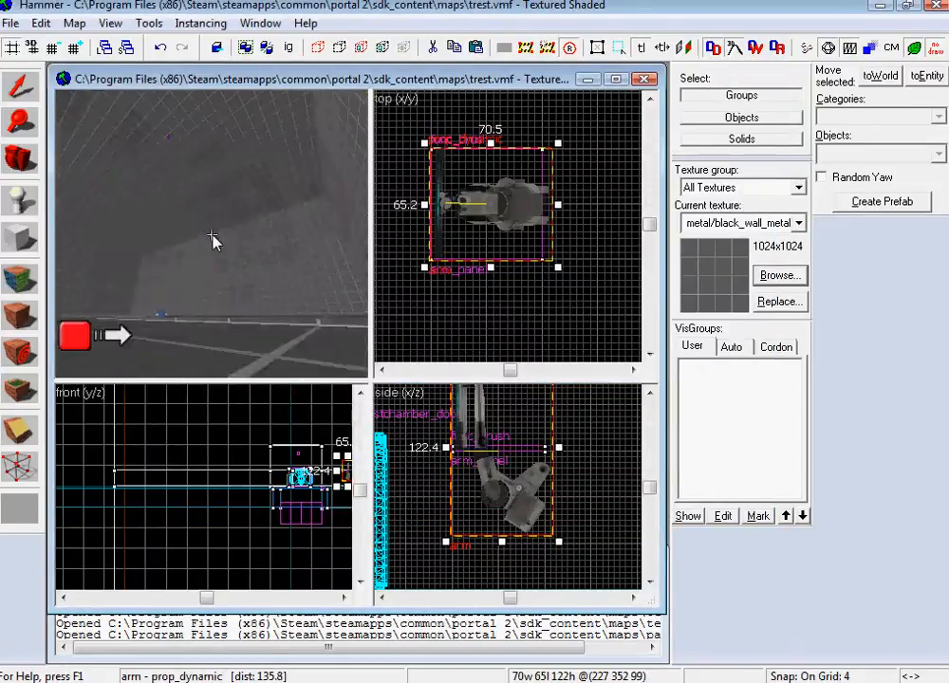
{"action": "key", "text": "z"}
{"action": "double_click", "coordinate": [207, 254]}
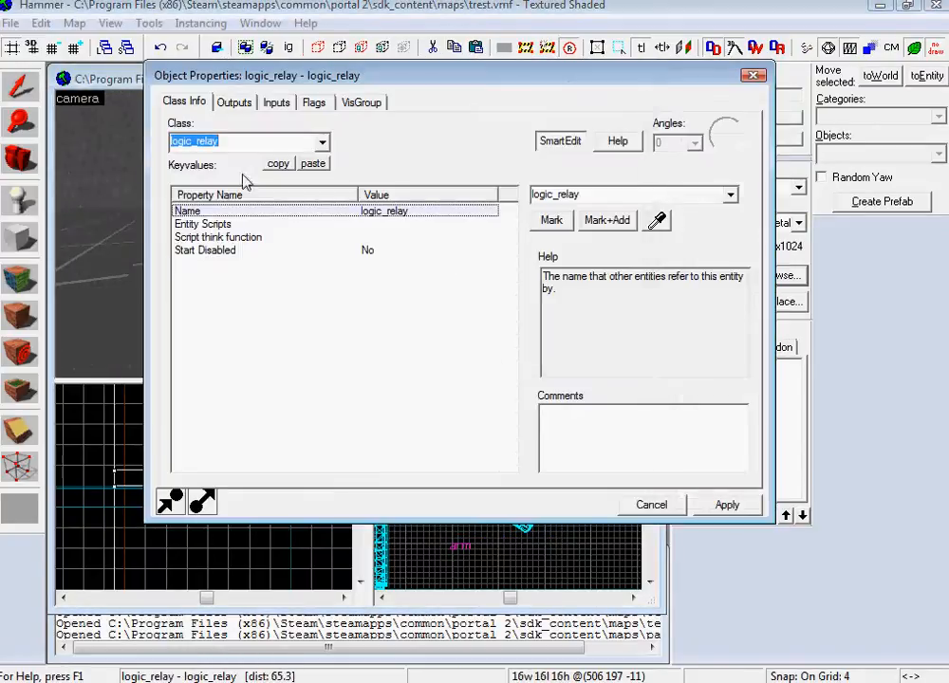
{"action": "left_click", "coordinate": [233, 102]}
{"action": "left_click", "coordinate": [275, 464]}
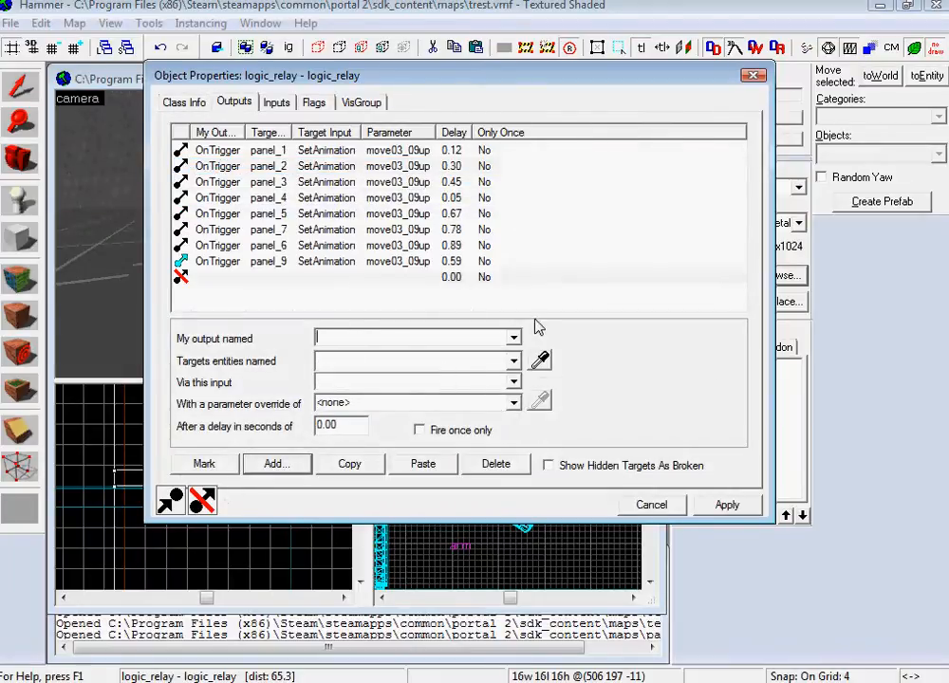
{"action": "left_click", "coordinate": [514, 338]}
{"action": "left_click", "coordinate": [477, 382]}
{"action": "left_click", "coordinate": [515, 339]}
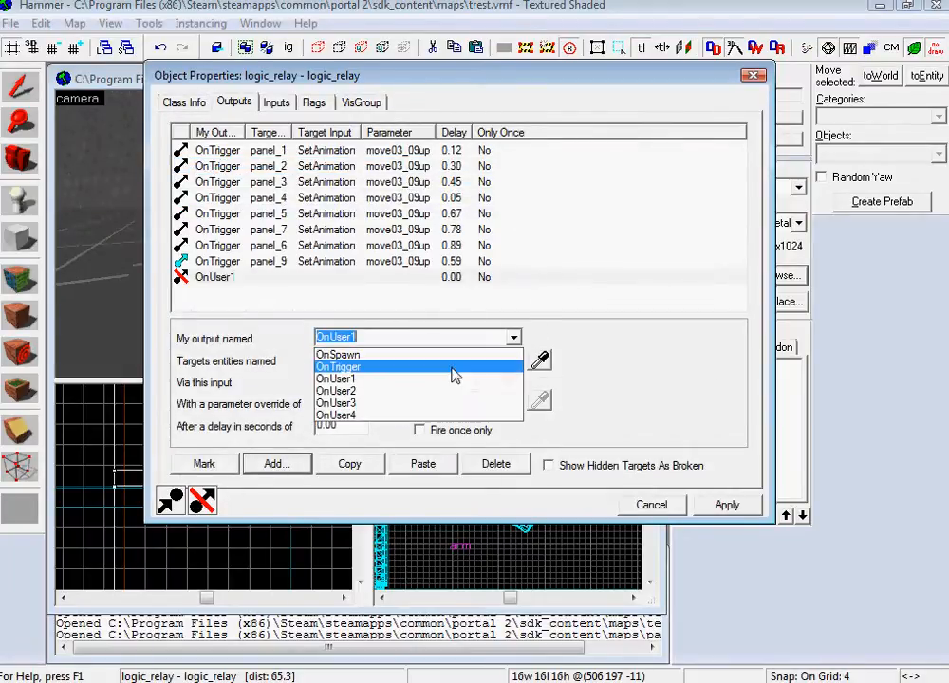
{"action": "left_click", "coordinate": [444, 366]}
{"action": "left_click", "coordinate": [427, 366]}
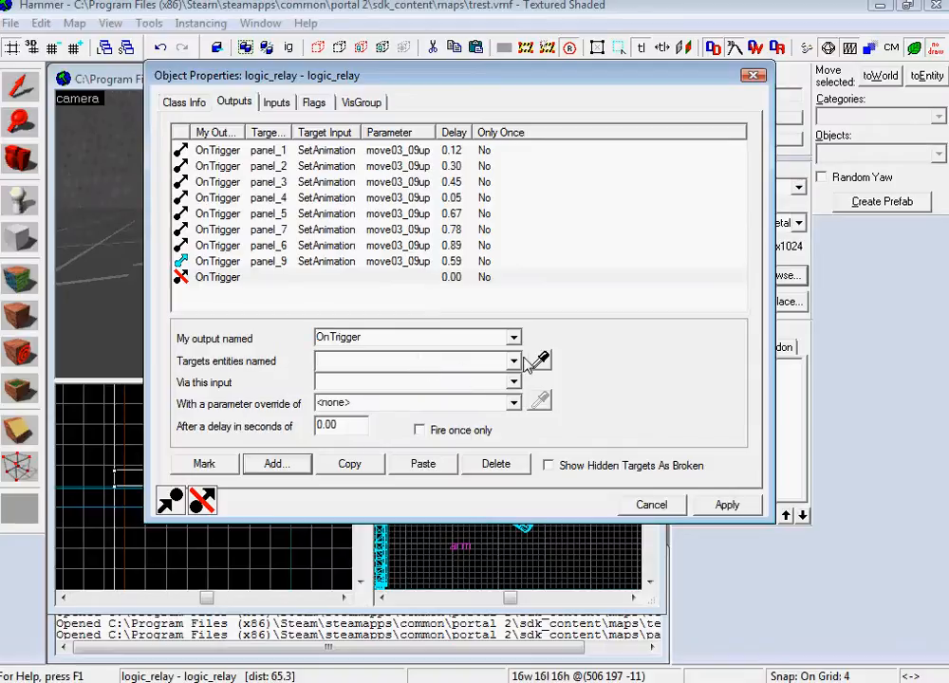
- Target the new OnTrigger output at the arm entity via the SetAnimation input
{"action": "left_click", "coordinate": [513, 361]}
{"action": "left_click", "coordinate": [432, 382]}
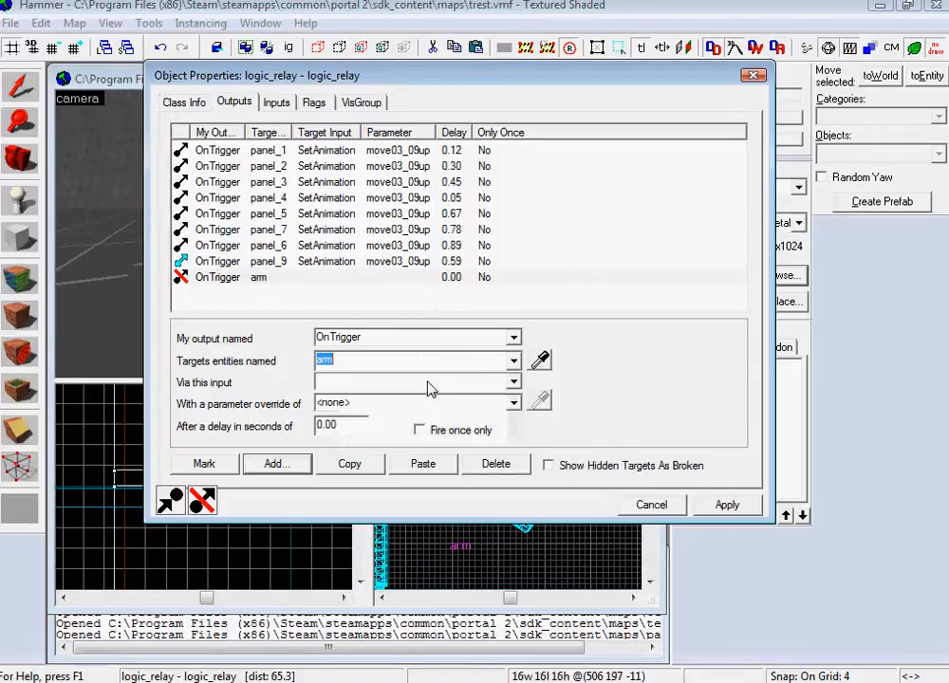
{"action": "left_click", "coordinate": [515, 383]}
{"action": "left_click", "coordinate": [511, 384]}
{"action": "type", "text": "SetAnimation"}
{"action": "left_click", "coordinate": [460, 383]}
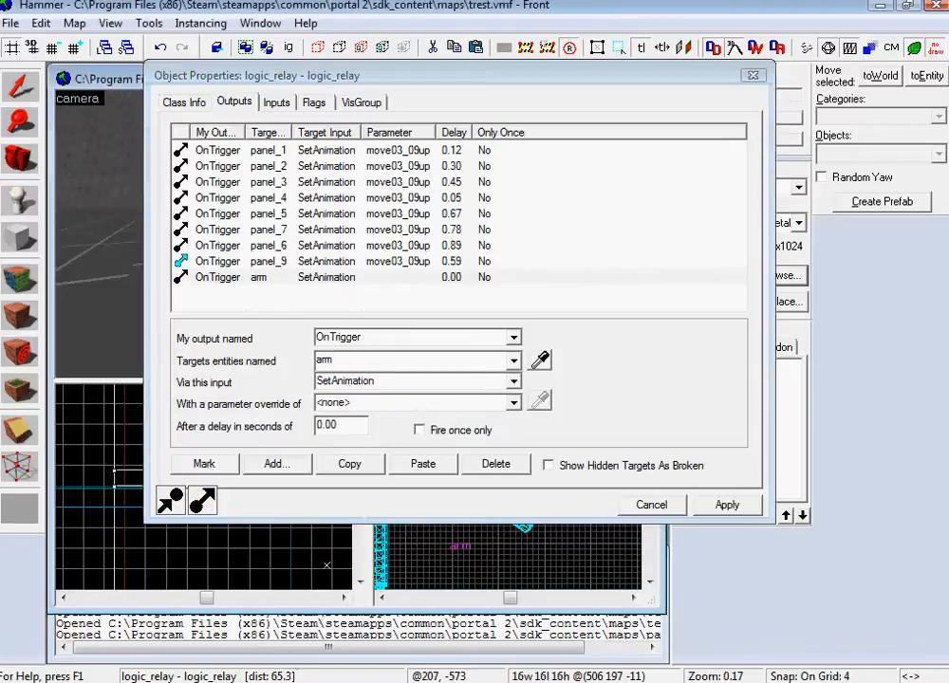
- Switch to the model viewer and preview the arm's 90deg_in_cornerfront sequence, scrubbing it to frame 18
{"action": "key", "text": "alt+Tab"}
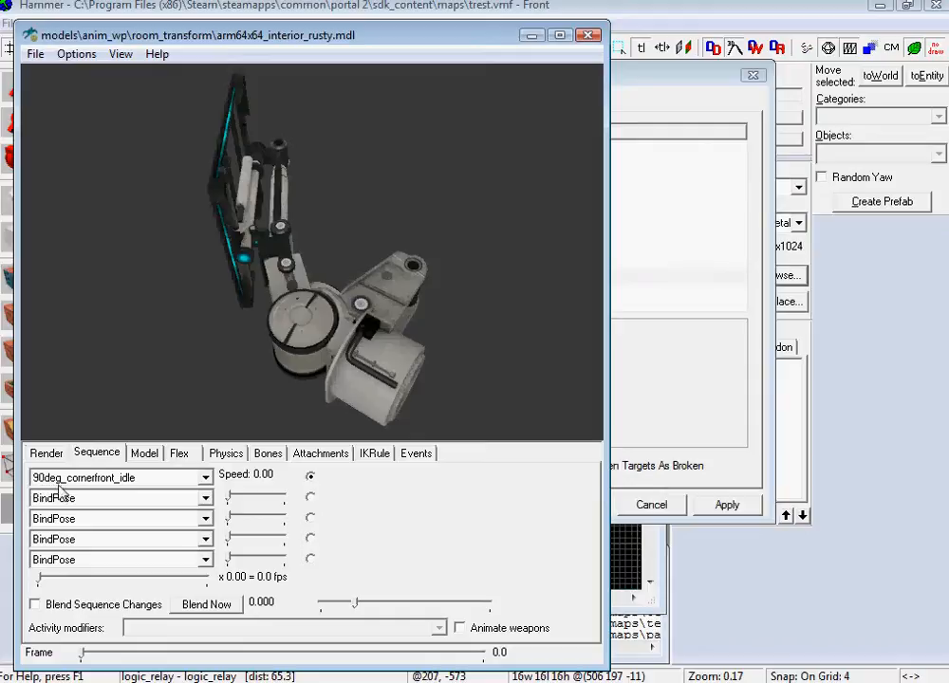
{"action": "left_click", "coordinate": [203, 479]}
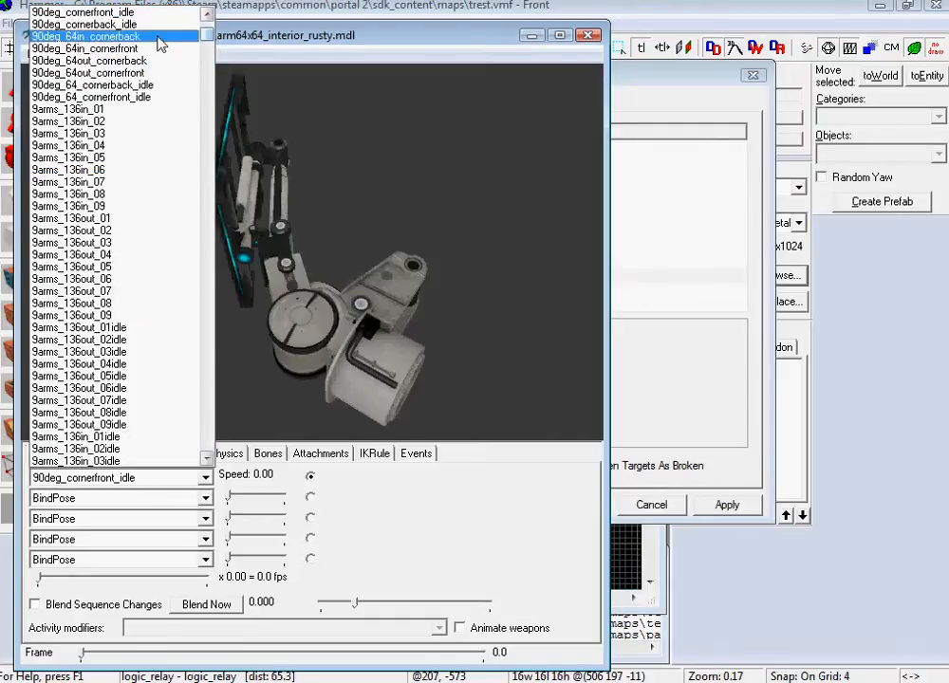
{"action": "left_click", "coordinate": [206, 16]}
{"action": "scroll", "coordinate": [206, 19], "scroll_direction": "up", "scroll_amount": 4}
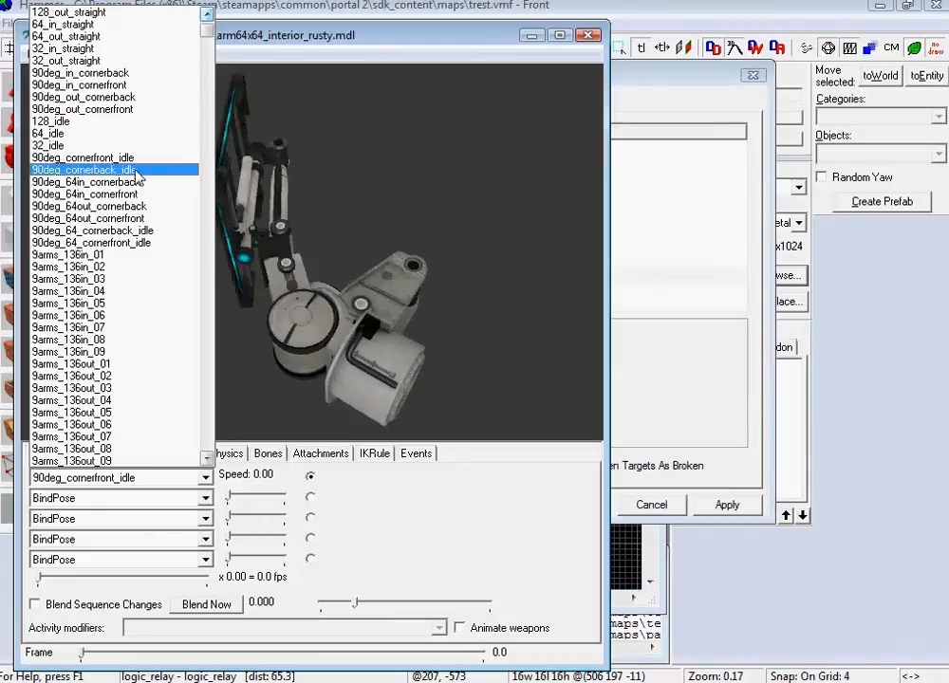
{"action": "left_click", "coordinate": [132, 85]}
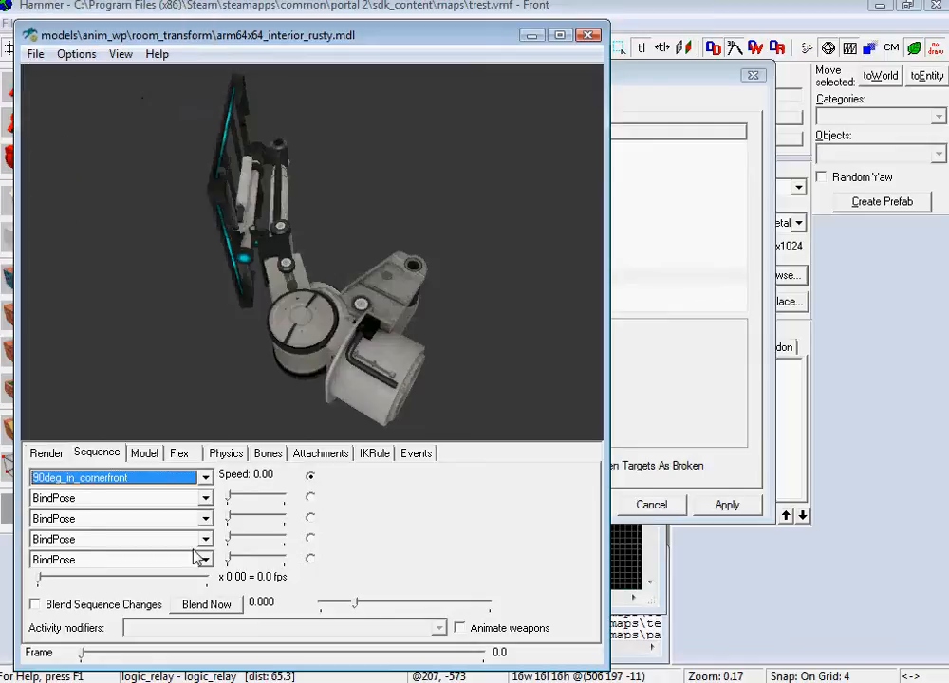
{"action": "left_click_drag", "start_coordinate": [81, 657], "coordinate": [448, 657]}
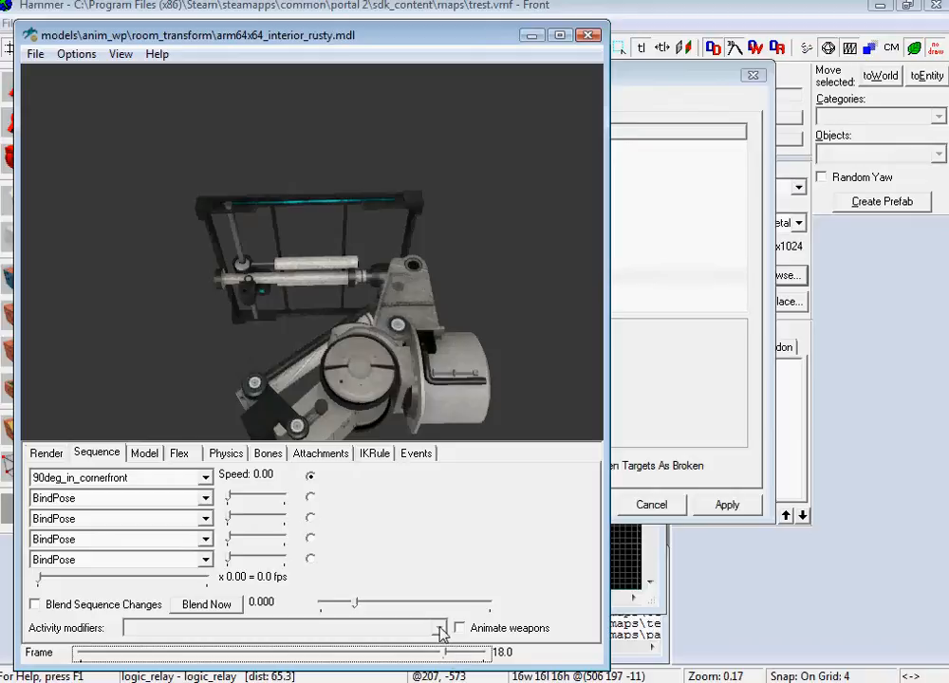
- Set the parameter override of the logic_relay's arm output to 90deg_in_cornerfront, apply it and close the properties
{"action": "left_click", "coordinate": [727, 232]}
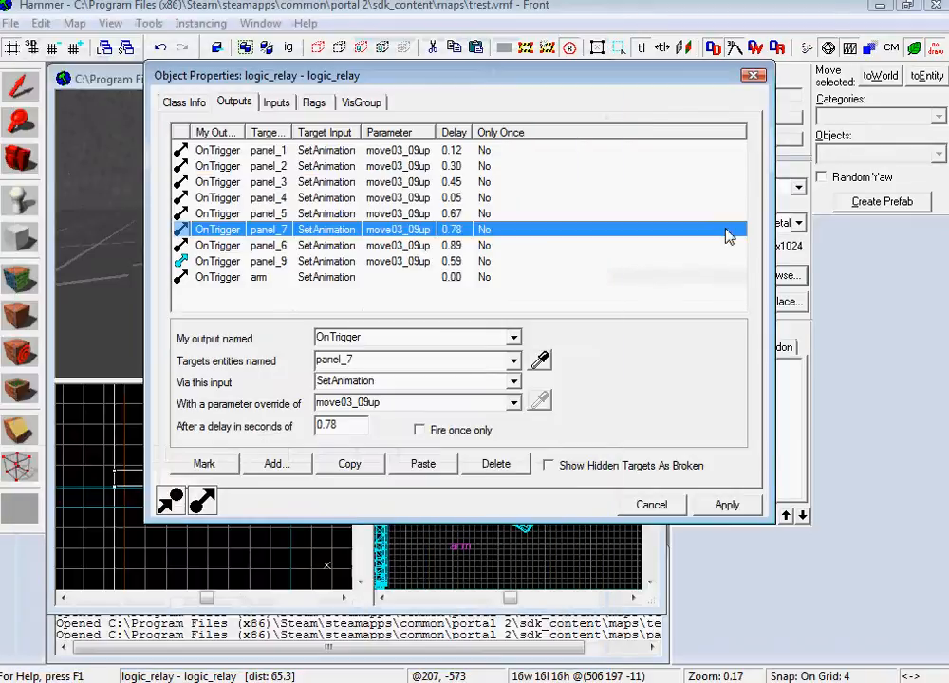
{"action": "left_click", "coordinate": [364, 278]}
{"action": "left_click", "coordinate": [392, 405]}
{"action": "type", "text": "90deg_"}
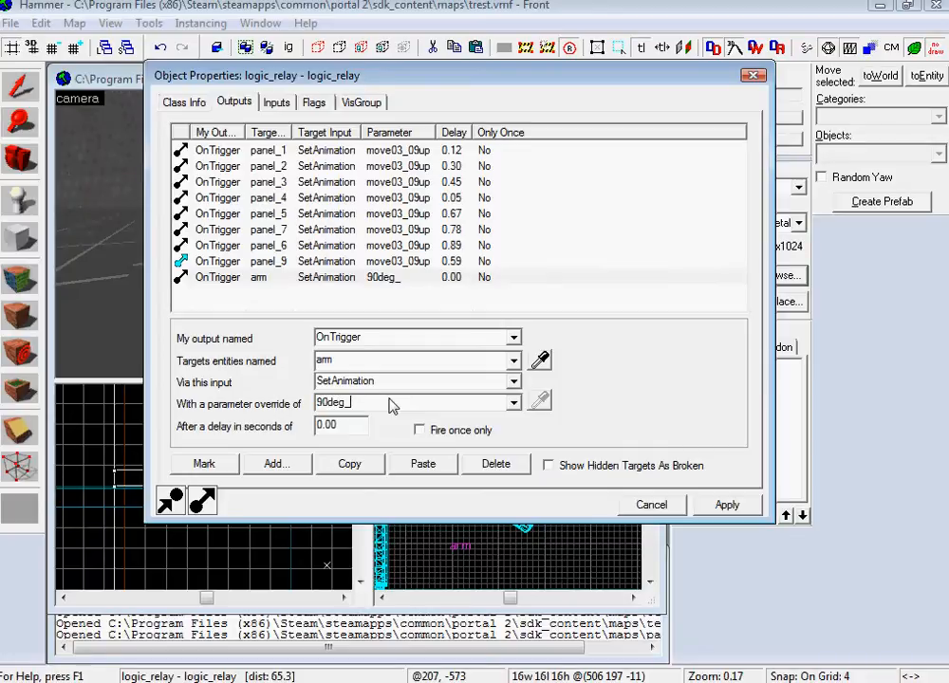
{"action": "type", "text": "in_cornerfront"}
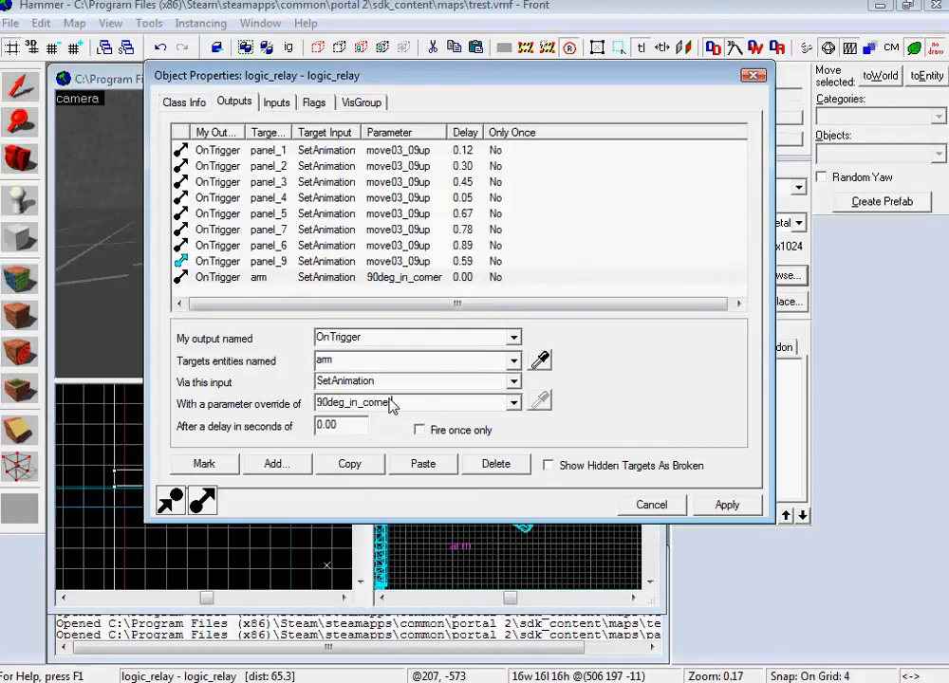
{"action": "left_click", "coordinate": [727, 504]}
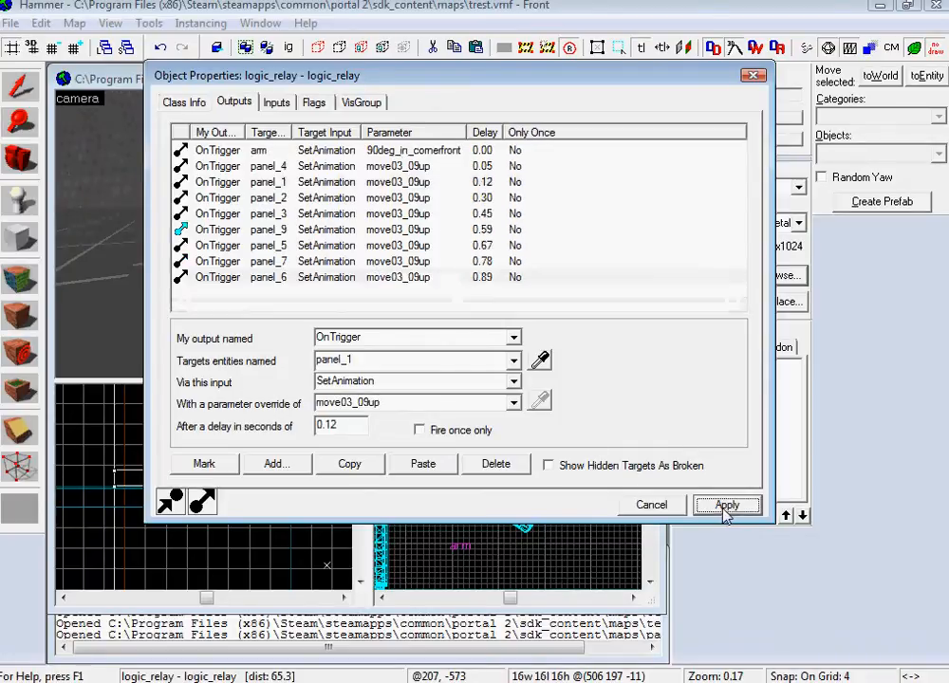
{"action": "key", "text": "Escape"}
- Place a new point entity in an empty area of the large room and open its properties
{"action": "key", "text": "w"}
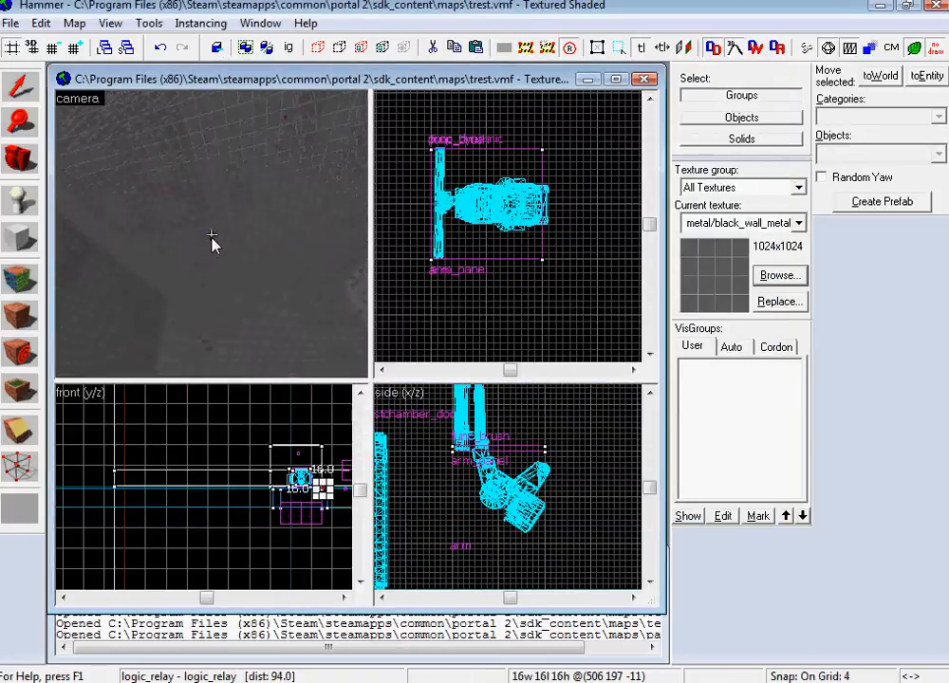
{"action": "key", "text": "z"}
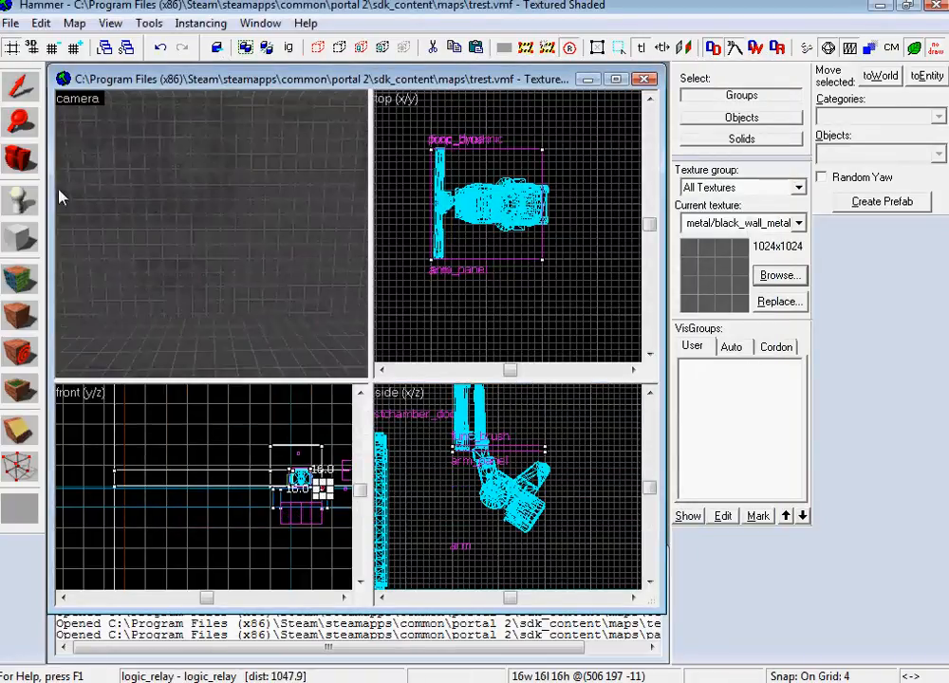
{"action": "left_click", "coordinate": [19, 199]}
{"action": "left_click", "coordinate": [209, 191]}
{"action": "left_click", "coordinate": [19, 87]}
{"action": "double_click", "coordinate": [217, 185]}
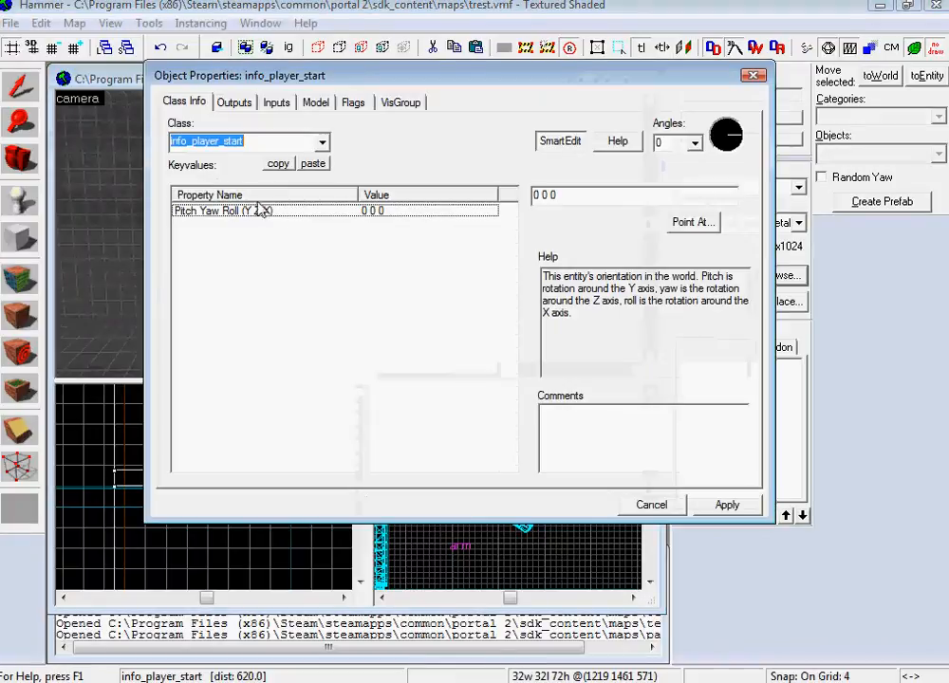
{"action": "type", "text": "lo"}
{"action": "type", "text": "_re"}
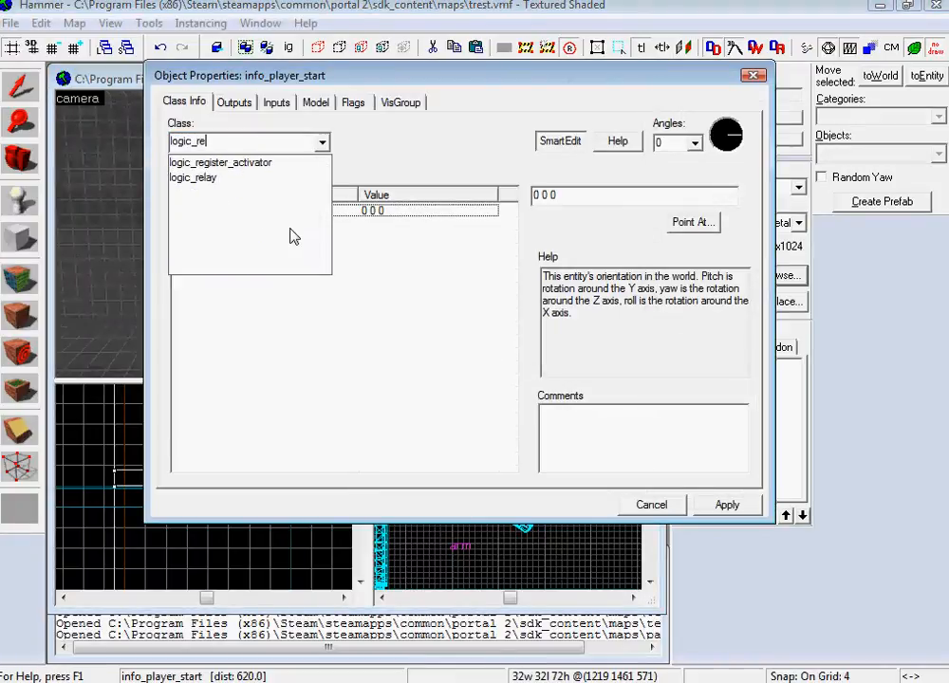
{"action": "key", "text": "BackSpace"}
{"action": "key", "text": "BackSpace"}
{"action": "key", "text": "BackSpace"}
{"action": "key", "text": "BackSpace"}
- Change the new entity's class to prop_dynamic and name it wallIntro, applying both changes
{"action": "type", "text": "prop_d"}
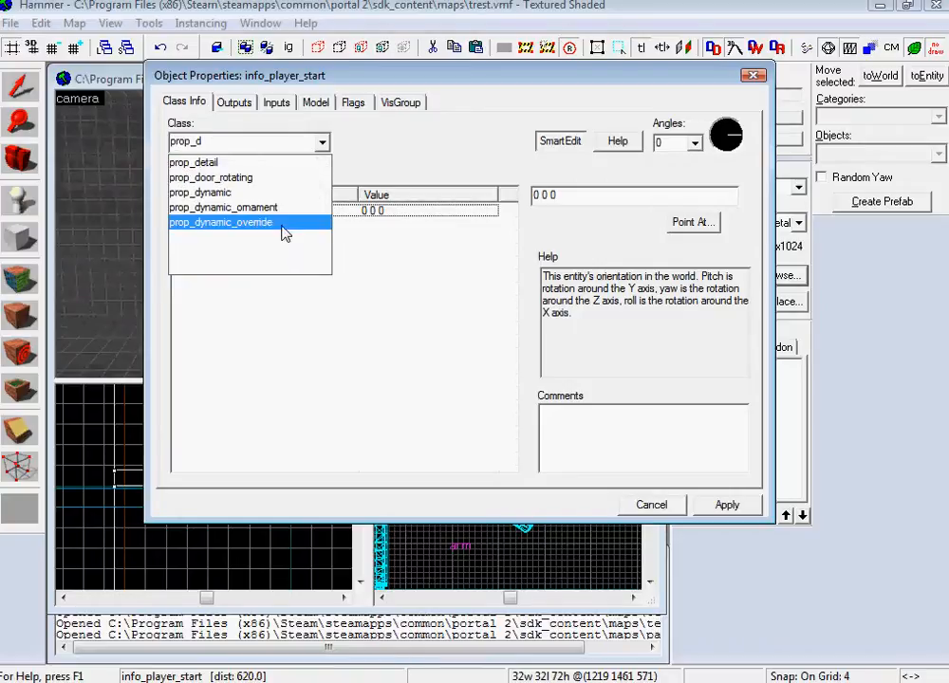
{"action": "left_click", "coordinate": [275, 192]}
{"action": "left_click", "coordinate": [712, 504]}
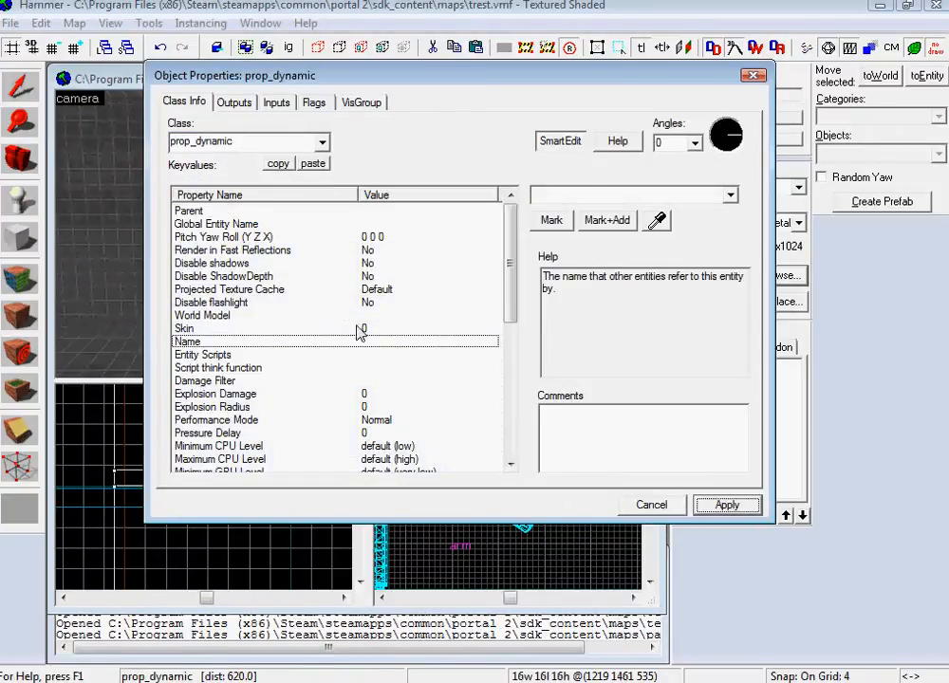
{"action": "type", "text": "wallIntro"}
{"action": "left_click", "coordinate": [727, 507]}
{"action": "left_click", "coordinate": [727, 505]}
- Set wallIntro's world model to bigwall_moving.mdl from the room_transform\anim folder and apply it
{"action": "double_click", "coordinate": [358, 315]}
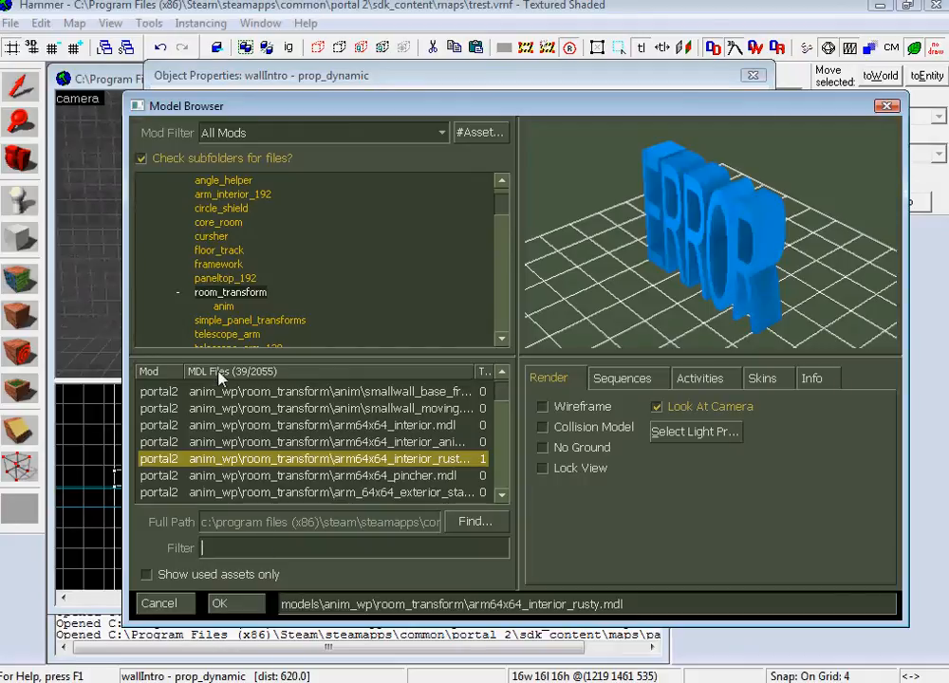
{"action": "left_click", "coordinate": [225, 308]}
{"action": "left_click", "coordinate": [379, 410]}
{"action": "left_click", "coordinate": [371, 426]}
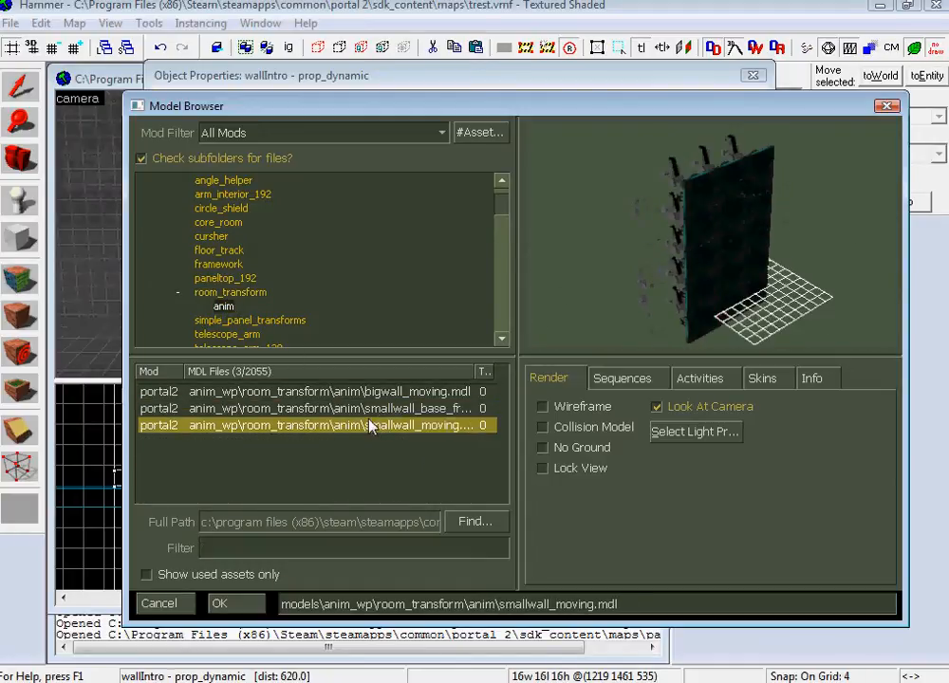
{"action": "left_click", "coordinate": [367, 395]}
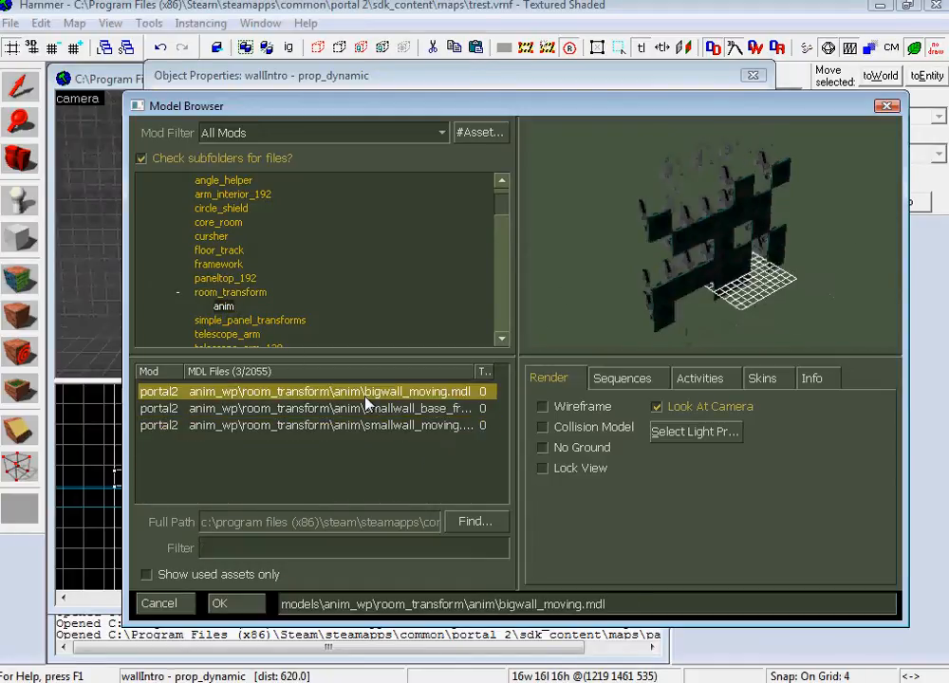
{"action": "left_click", "coordinate": [221, 604]}
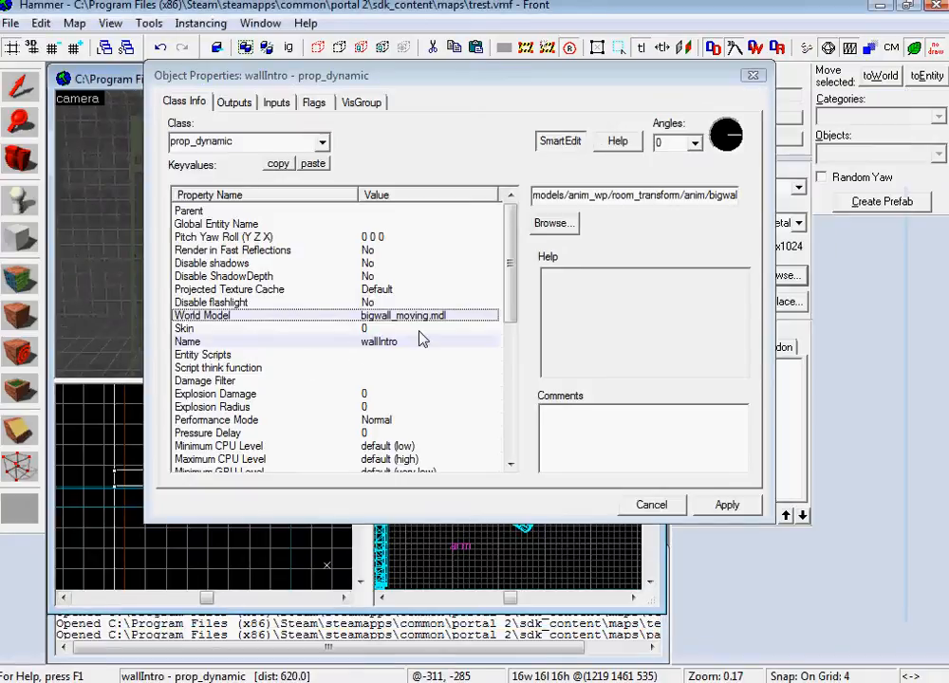
{"action": "left_click", "coordinate": [727, 505]}
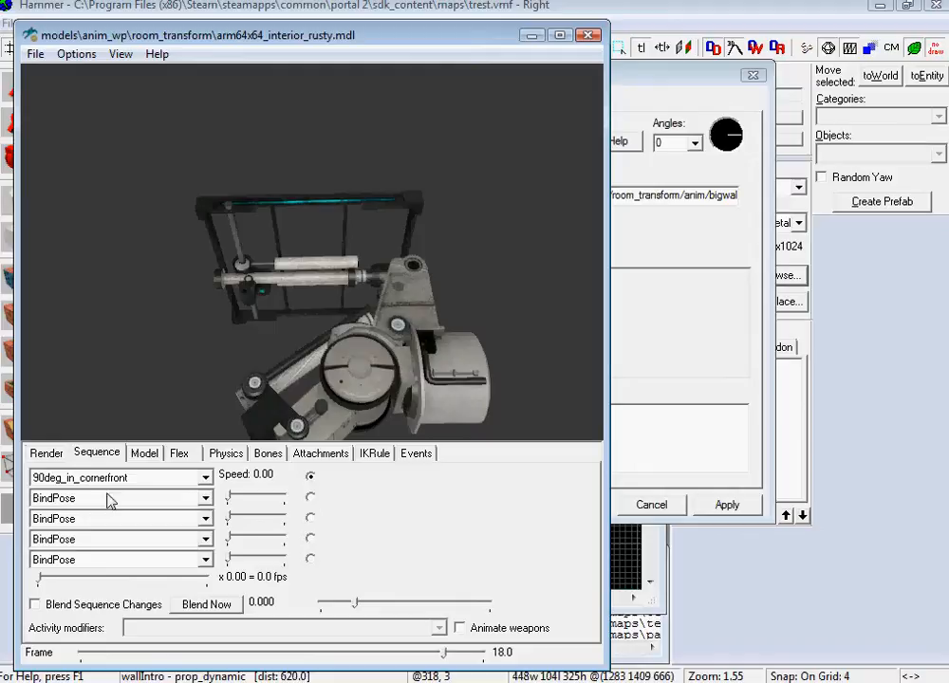
- In the model viewer, load smallwall_moving.mdl from the anim_wp\room_transform\anim folder and preview its anim_idle sequence
{"action": "left_click", "coordinate": [36, 54]}
{"action": "left_click", "coordinate": [76, 75]}
{"action": "double_click", "coordinate": [204, 167]}
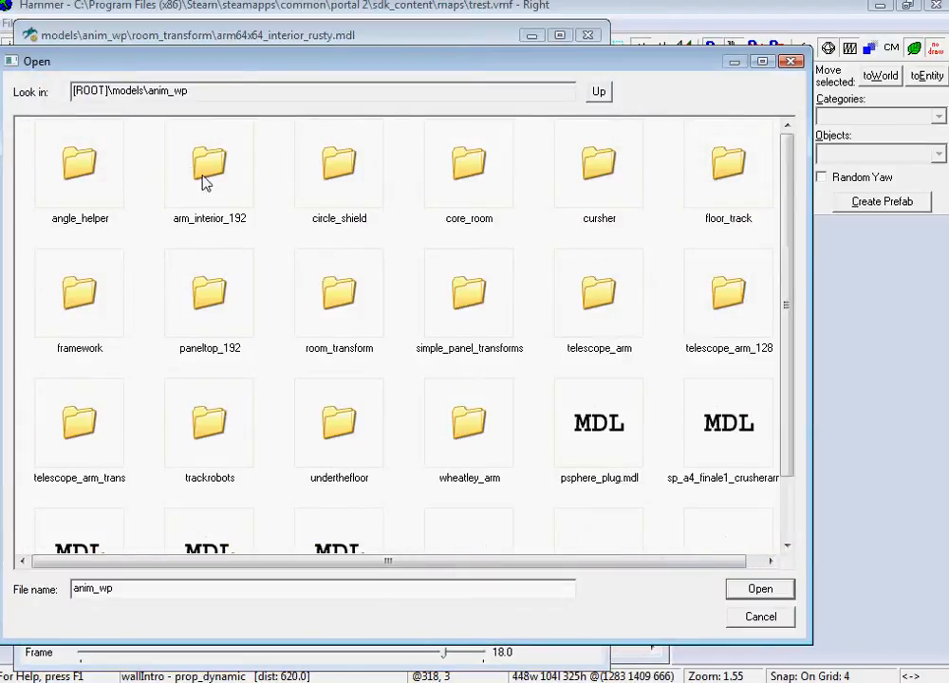
{"action": "double_click", "coordinate": [358, 313]}
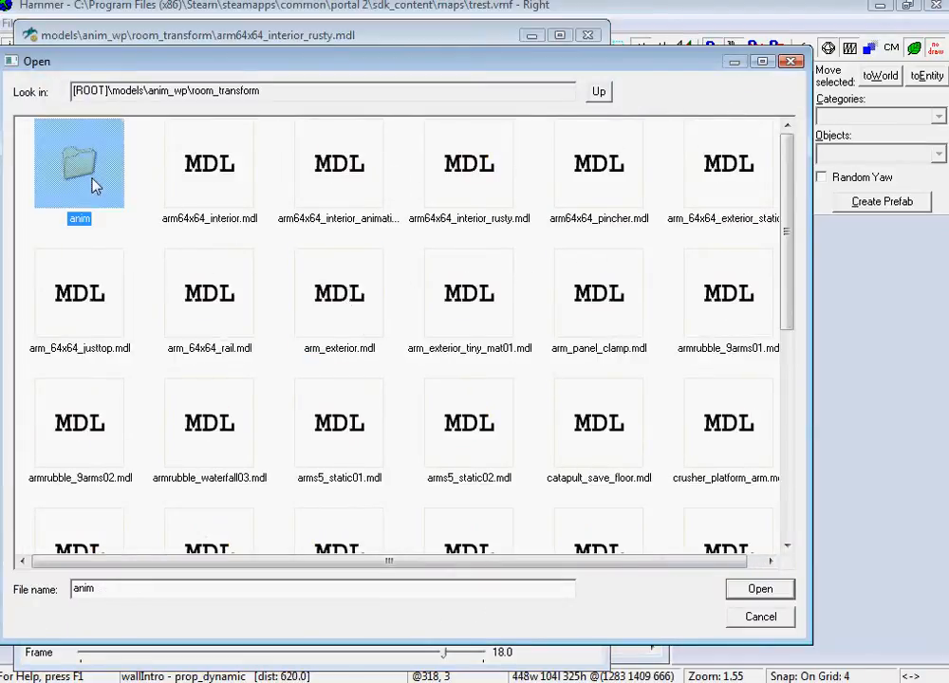
{"action": "double_click", "coordinate": [92, 182]}
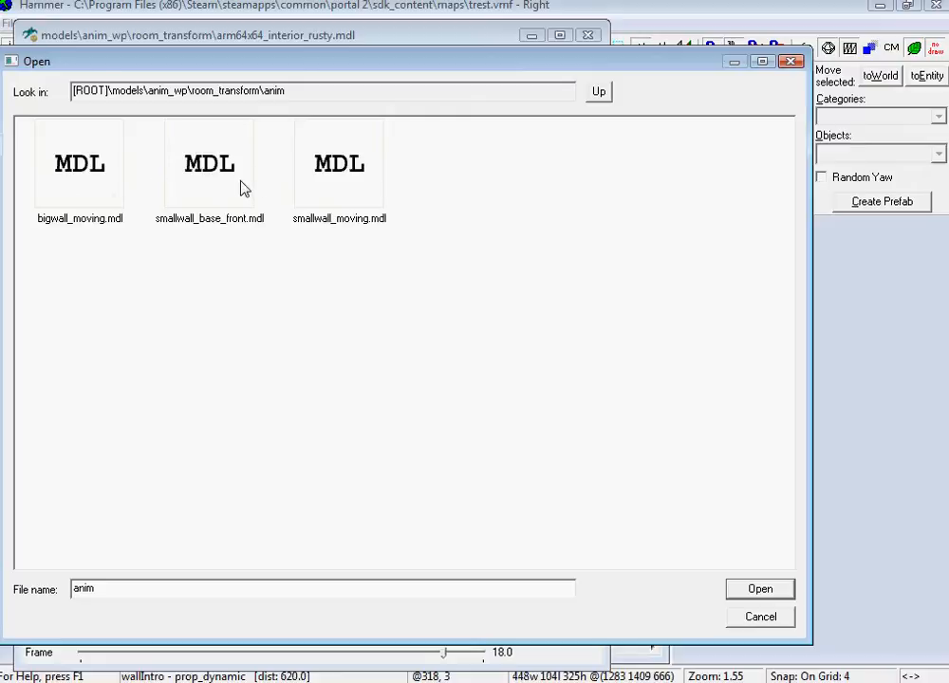
{"action": "left_click", "coordinate": [317, 176]}
{"action": "double_click", "coordinate": [317, 175]}
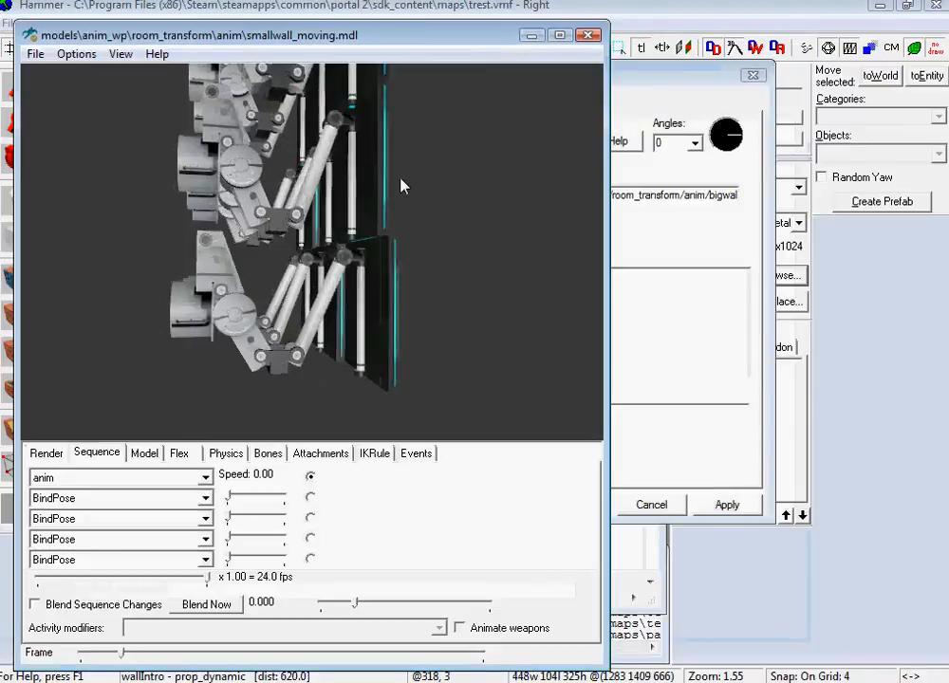
{"action": "left_click", "coordinate": [203, 478]}
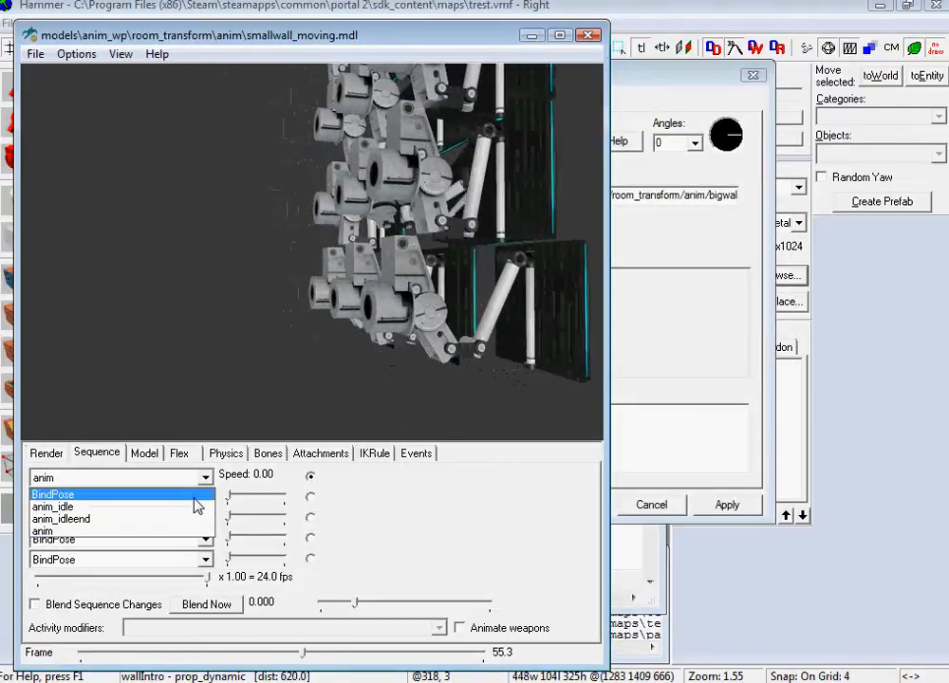
{"action": "left_click", "coordinate": [195, 511]}
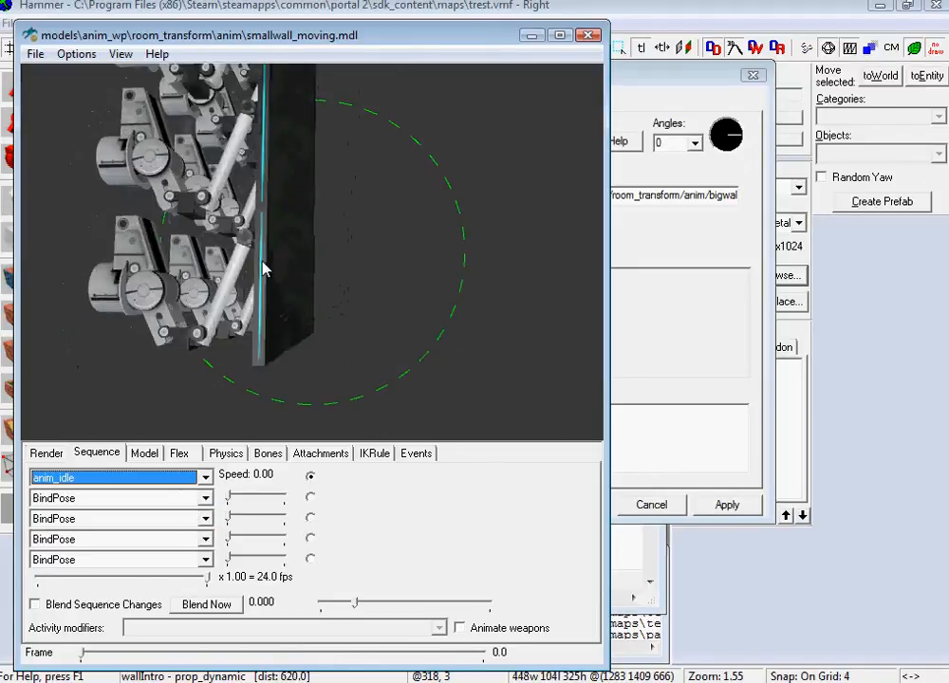
- Back in Hammer, set wallIntro's Default Animation to anim_idle and apply it
{"action": "left_click", "coordinate": [650, 75]}
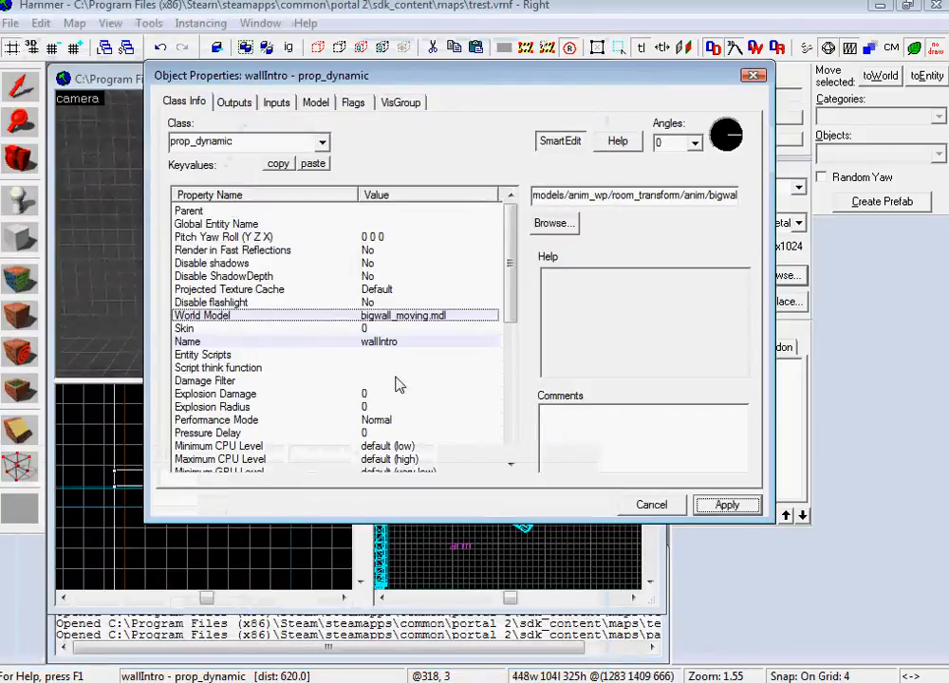
{"action": "left_click_drag", "start_coordinate": [506, 289], "coordinate": [514, 435]}
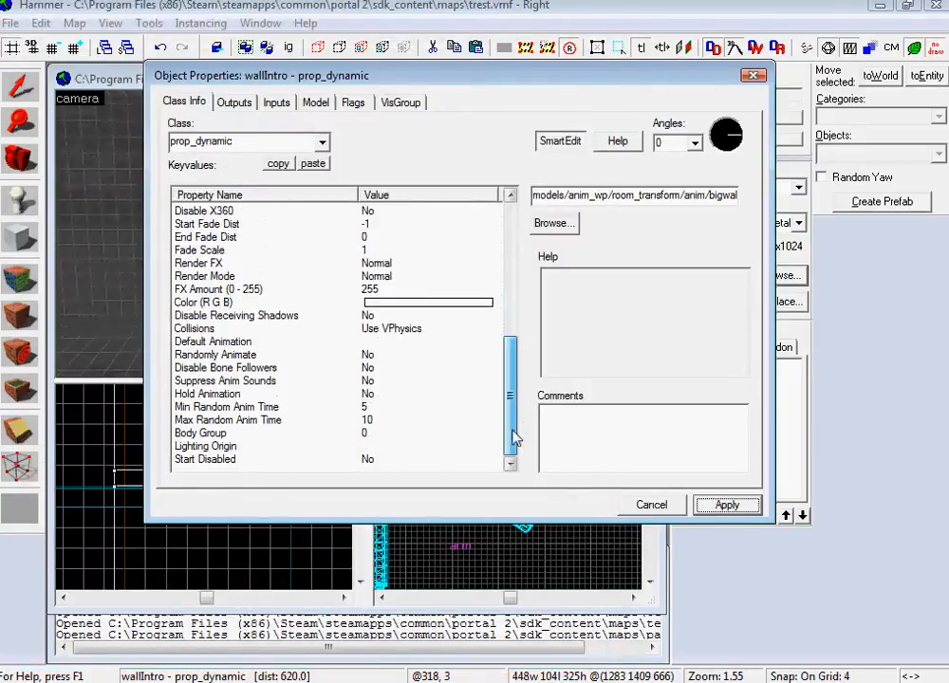
{"action": "left_click", "coordinate": [362, 343]}
{"action": "type", "text": "anim_idlore"}
{"action": "key", "text": "BackSpace"}
{"action": "key", "text": "BackSpace"}
{"action": "key", "text": "BackSpace"}
{"action": "type", "text": "w"}
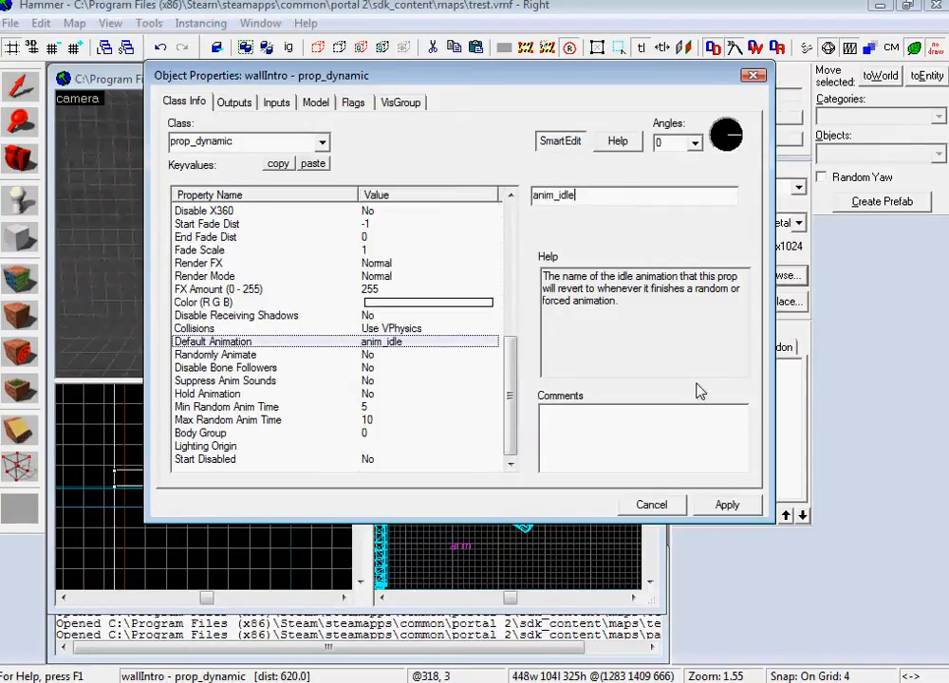
{"action": "left_click", "coordinate": [724, 501]}
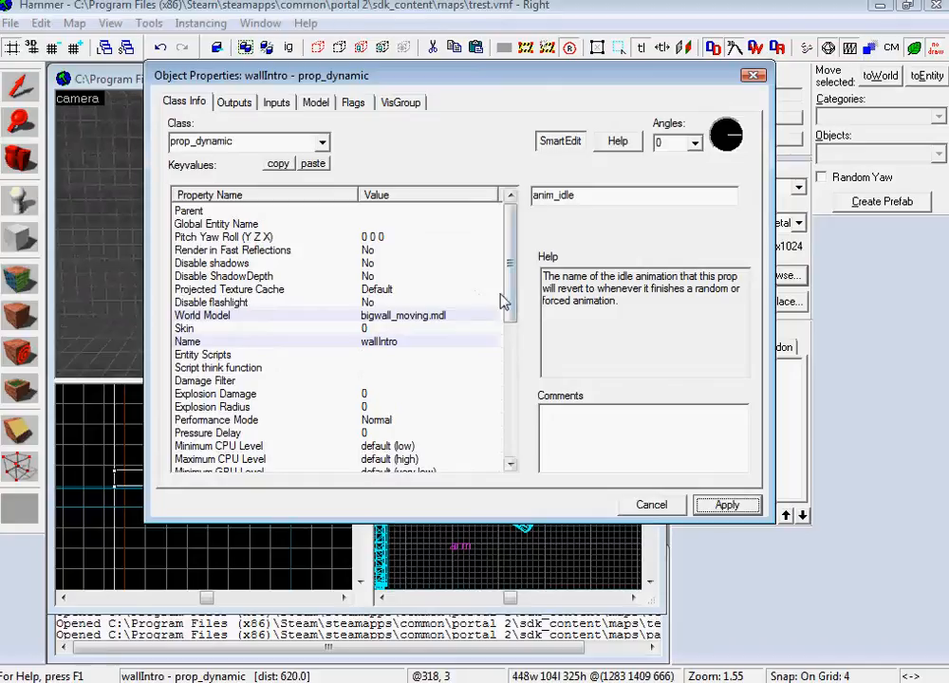
- Set wallIntro's Hold Animation to Yes, apply it and close the properties
{"action": "left_click_drag", "start_coordinate": [510, 300], "coordinate": [519, 413]}
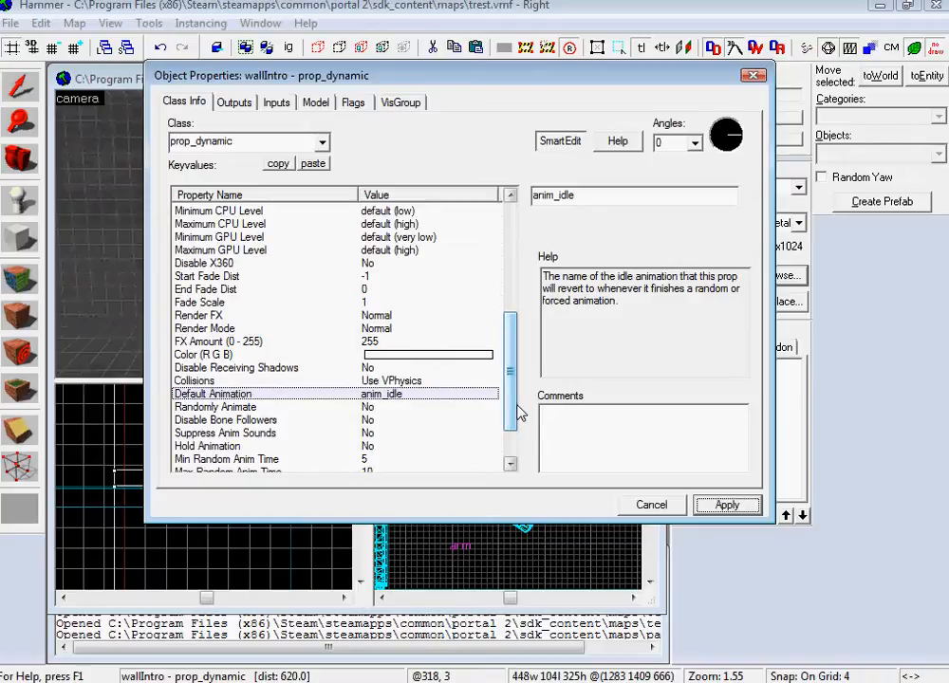
{"action": "left_click", "coordinate": [437, 433]}
{"action": "left_click", "coordinate": [433, 446]}
{"action": "left_click", "coordinate": [724, 196]}
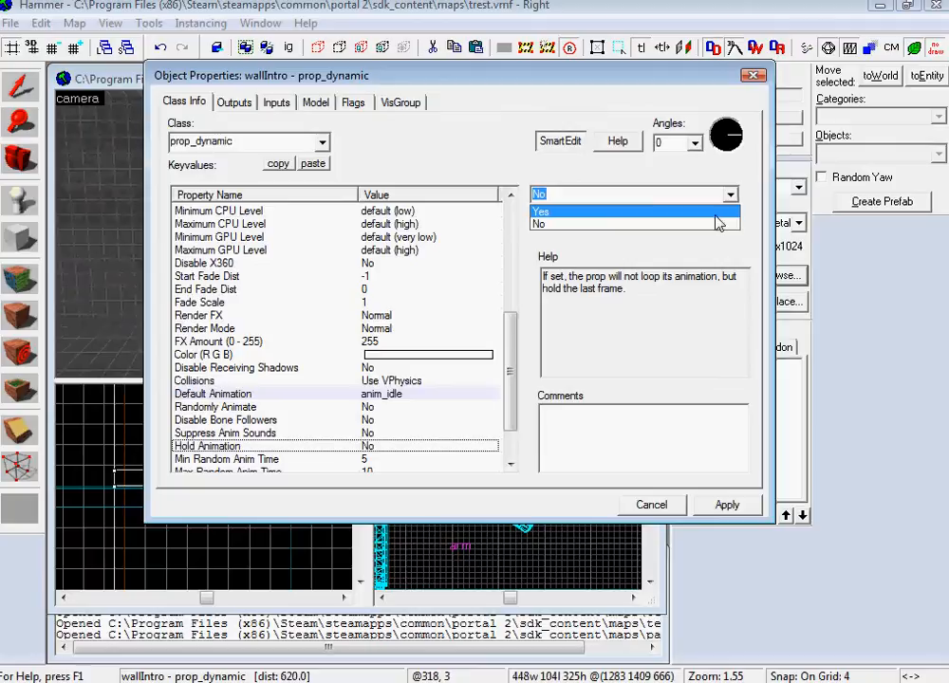
{"action": "left_click", "coordinate": [720, 215]}
{"action": "left_click", "coordinate": [727, 506]}
{"action": "left_click", "coordinate": [664, 505]}
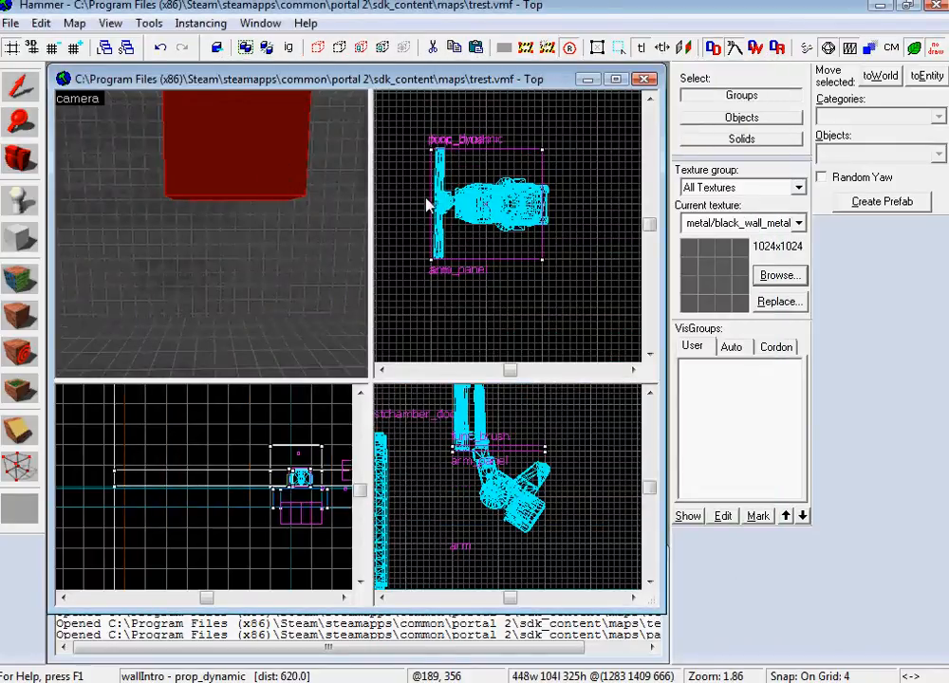
- Find the logic_relay entity in the map and open its properties
{"action": "scroll", "coordinate": [322, 193], "scroll_direction": "down", "scroll_amount": 3}
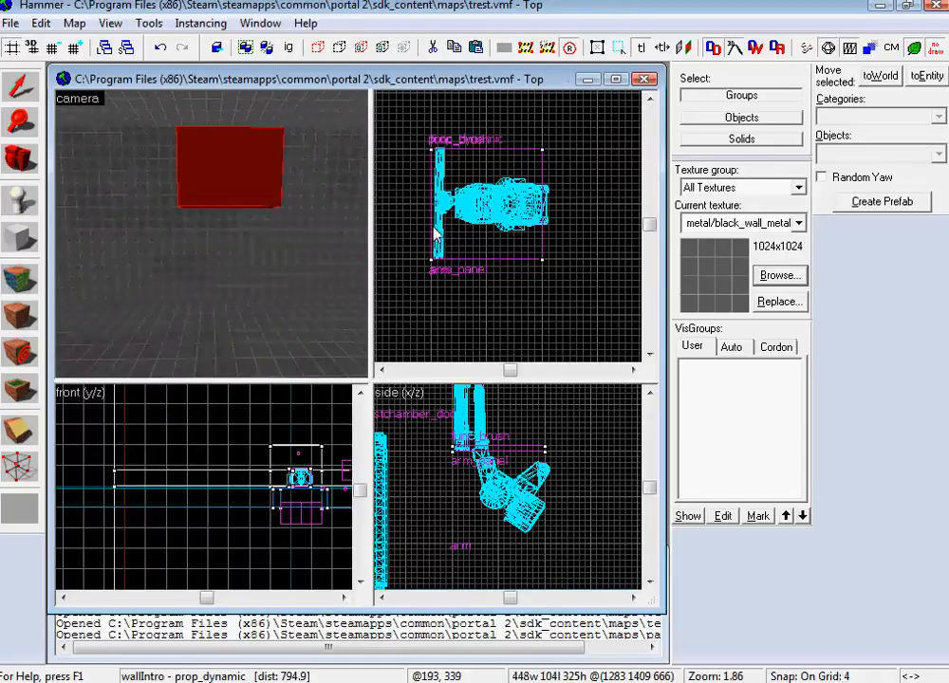
{"action": "key", "text": "z"}
{"action": "key", "text": "w"}
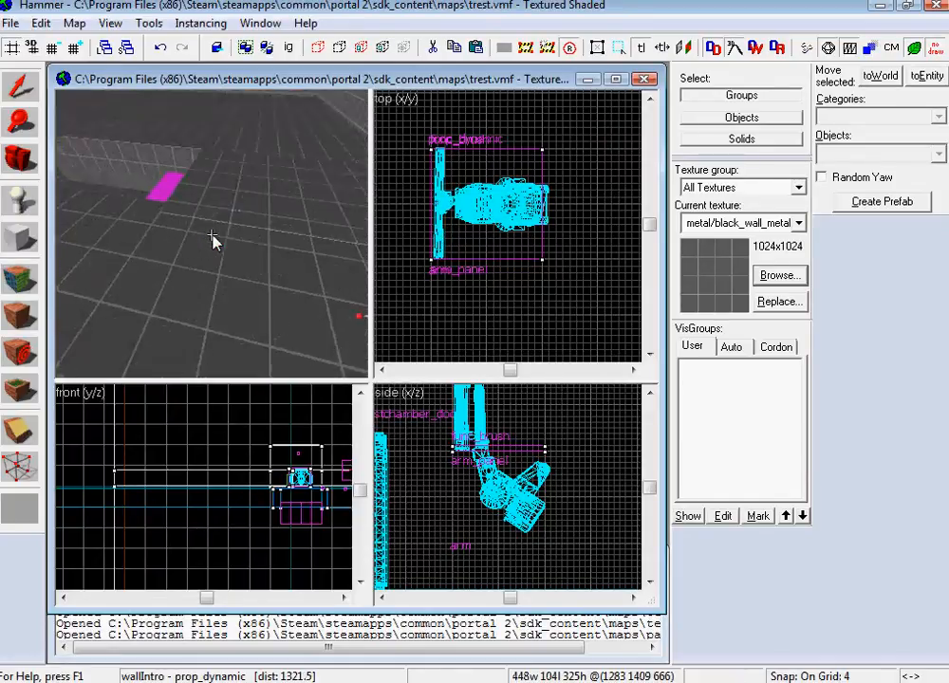
{"action": "key", "text": "w"}
{"action": "key", "text": "z"}
{"action": "double_click", "coordinate": [219, 237]}
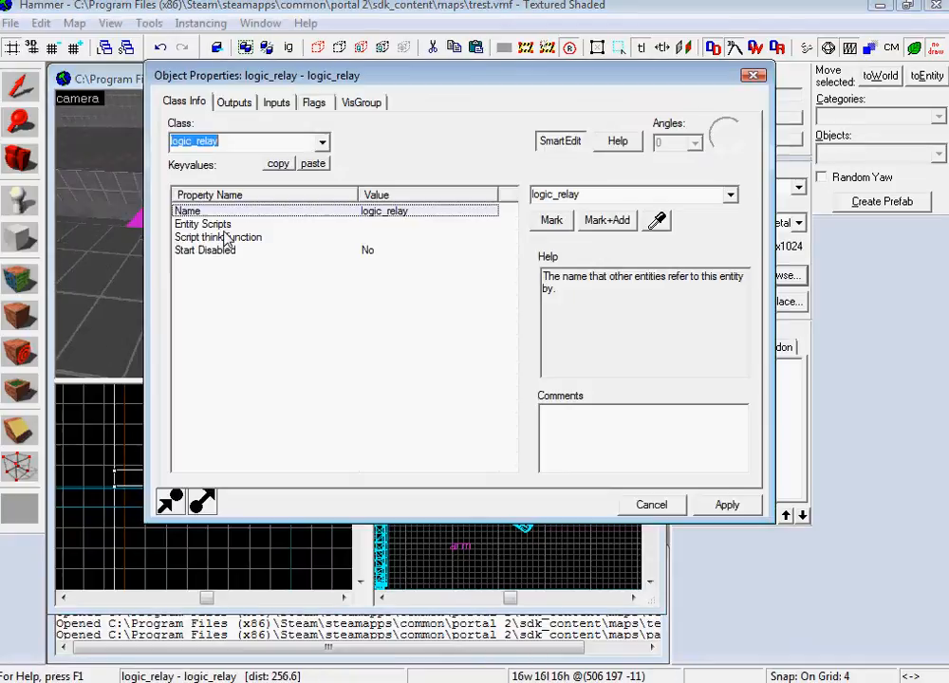
- Add an OnTrigger output to the logic_relay that targets wallIntro
{"action": "left_click", "coordinate": [249, 101]}
{"action": "left_click", "coordinate": [258, 465]}
{"action": "left_click", "coordinate": [513, 338]}
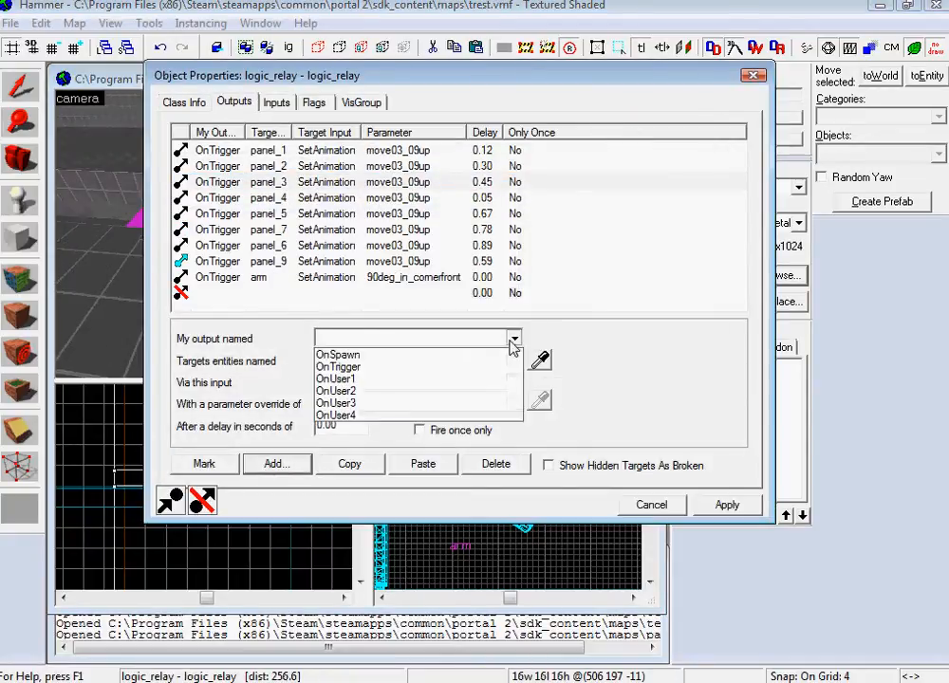
{"action": "left_click", "coordinate": [498, 368]}
{"action": "left_click", "coordinate": [512, 362]}
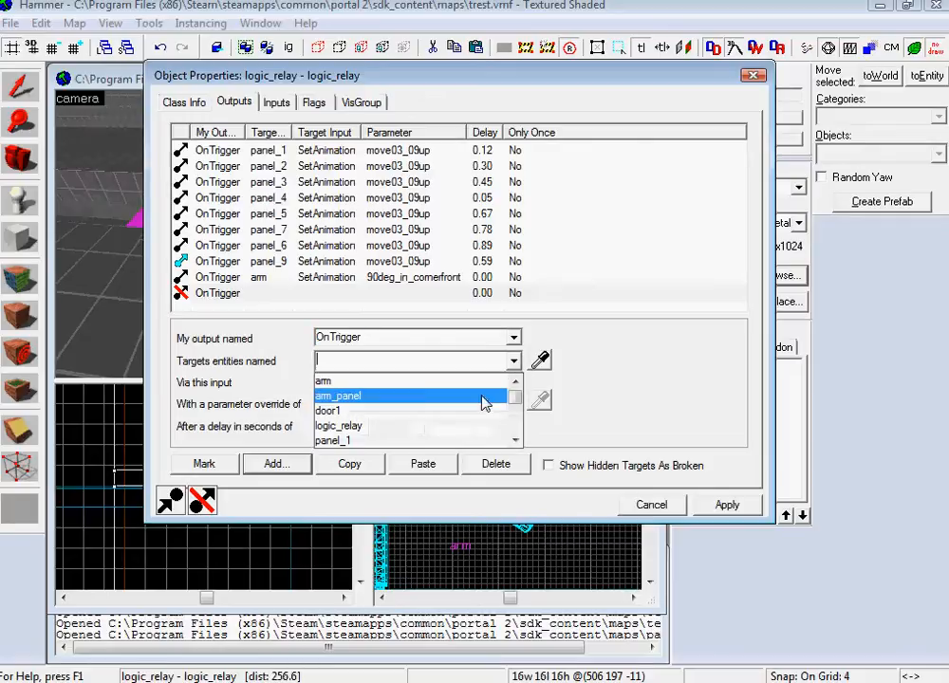
{"action": "left_click", "coordinate": [504, 399]}
{"action": "left_click", "coordinate": [510, 362]}
{"action": "left_click_drag", "start_coordinate": [512, 397], "coordinate": [485, 440]}
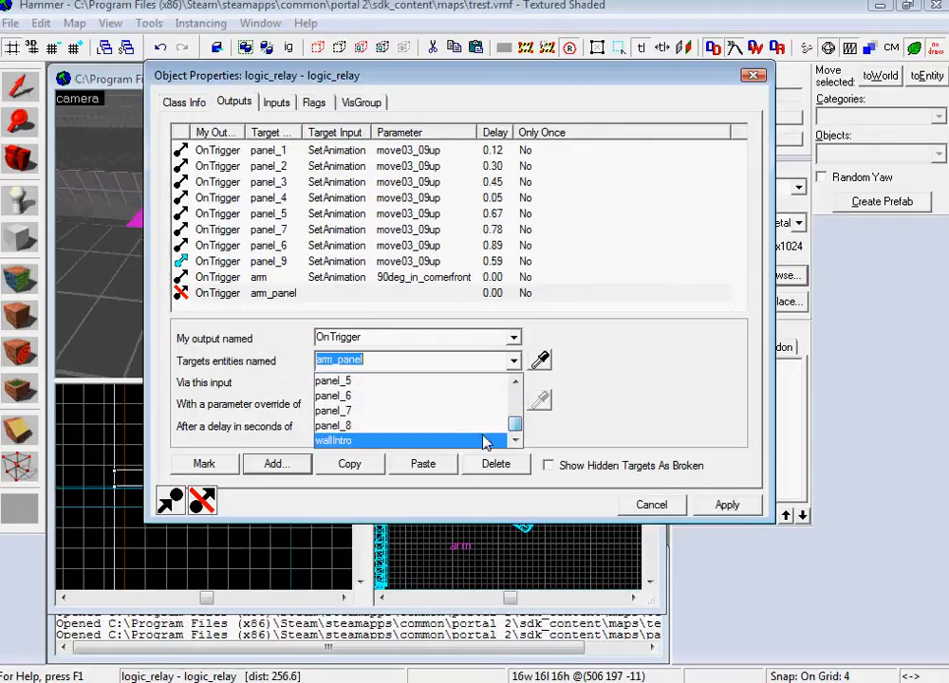
{"action": "left_click", "coordinate": [485, 440]}
- Set the input of the logic_relay's wallIntro output to SetAnimation
{"action": "left_click", "coordinate": [396, 402]}
{"action": "left_click", "coordinate": [382, 382]}
{"action": "type", "text": "s"}
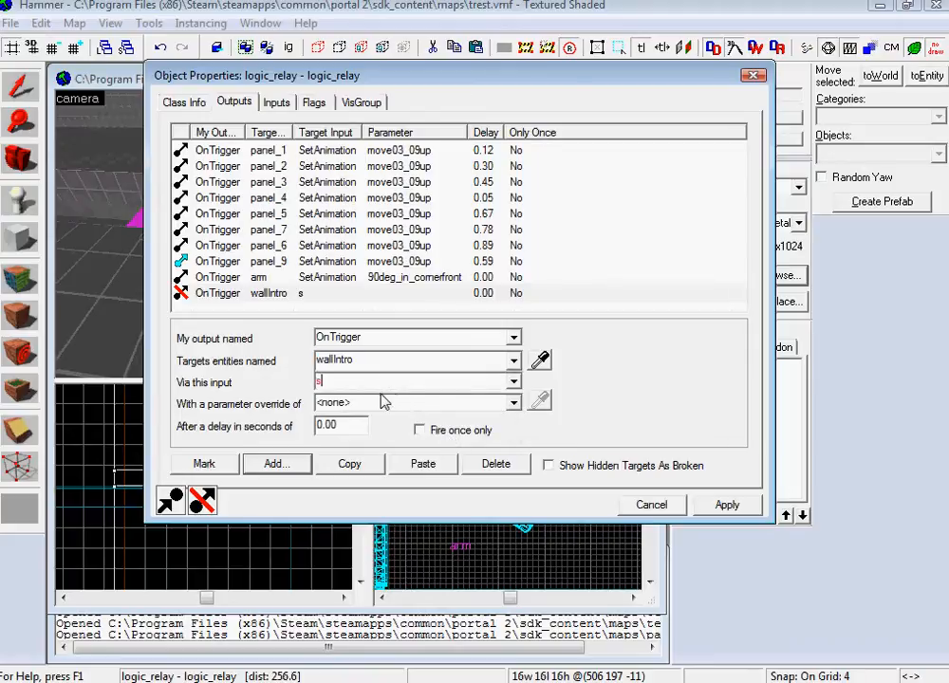
{"action": "type", "text": "we"}
{"action": "key", "text": "BackSpace"}
{"action": "key", "text": "BackSpace"}
{"action": "key", "text": "BackSpace"}
{"action": "type", "text": "s"}
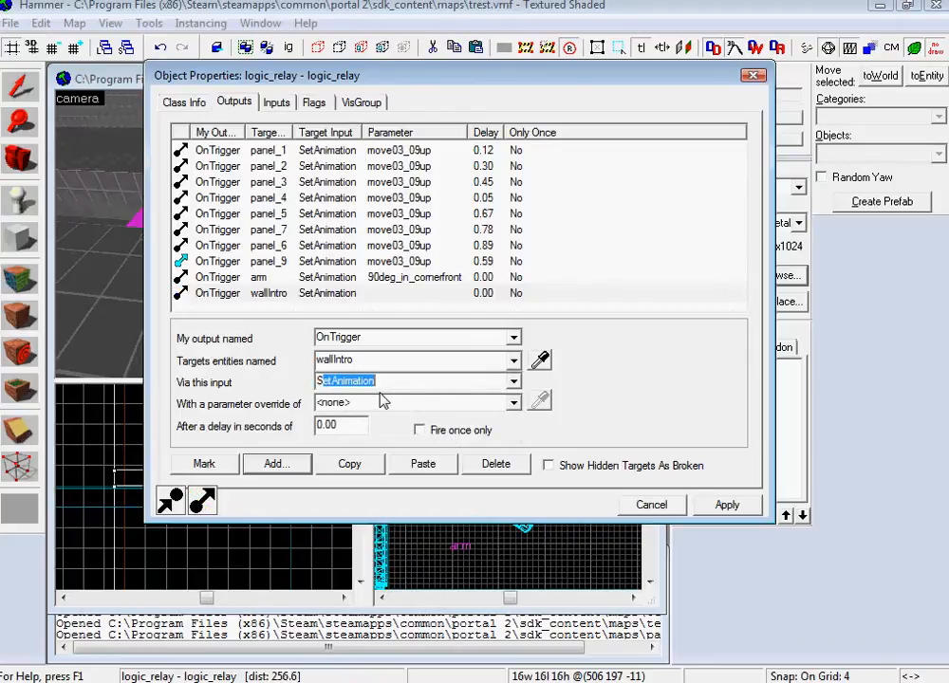
- Check the wall's sequence names in the model viewer and set the wallIntro output's parameter override to anim
{"action": "left_click", "coordinate": [426, 406]}
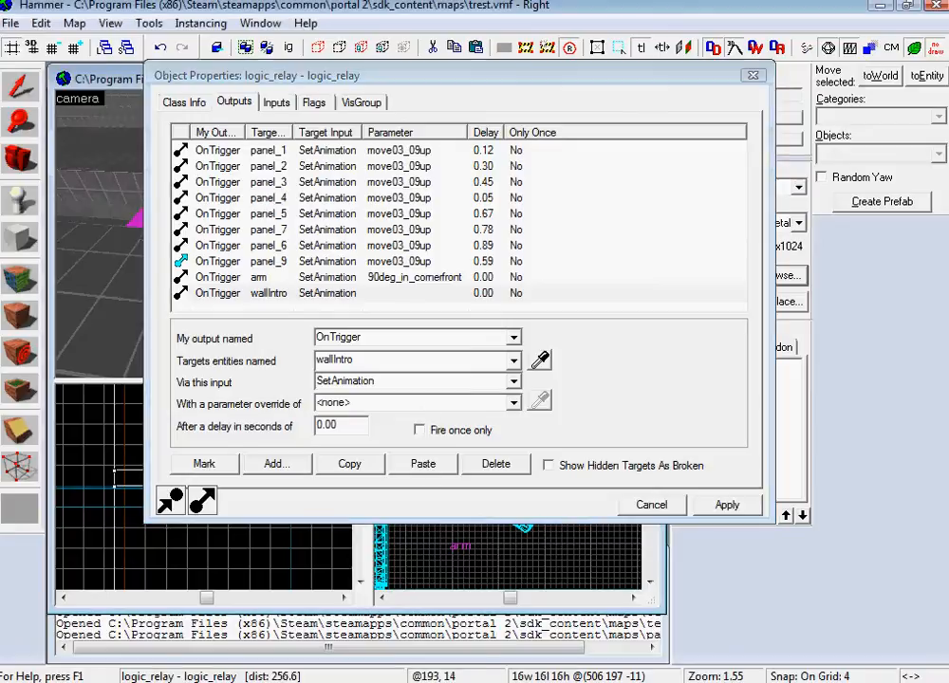
{"action": "key", "text": "alt+Tab"}
{"action": "left_click", "coordinate": [206, 481]}
{"action": "left_click", "coordinate": [206, 480]}
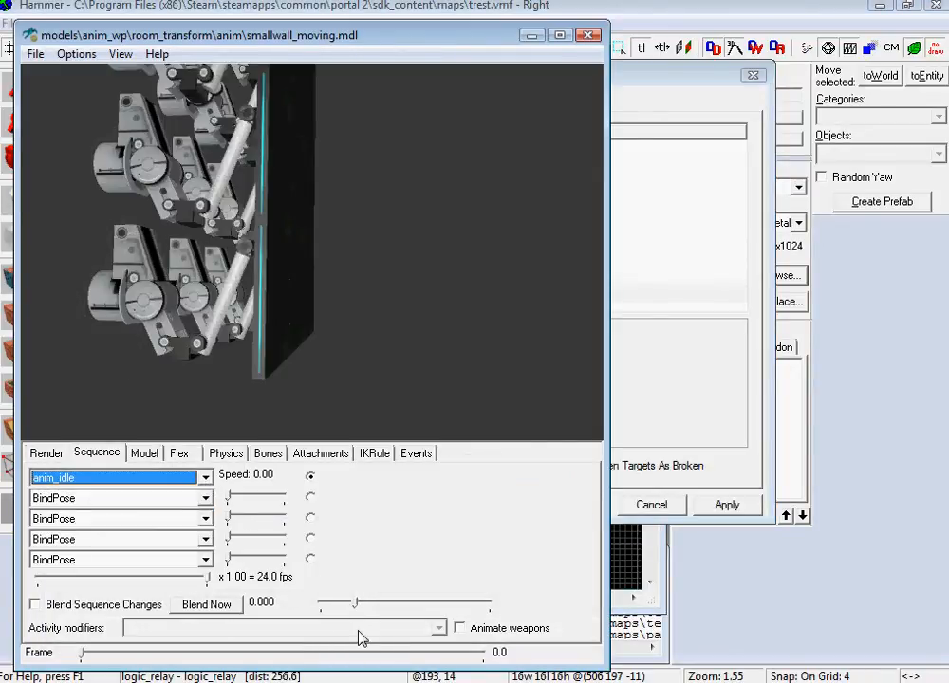
{"action": "key", "text": "alt+Tab"}
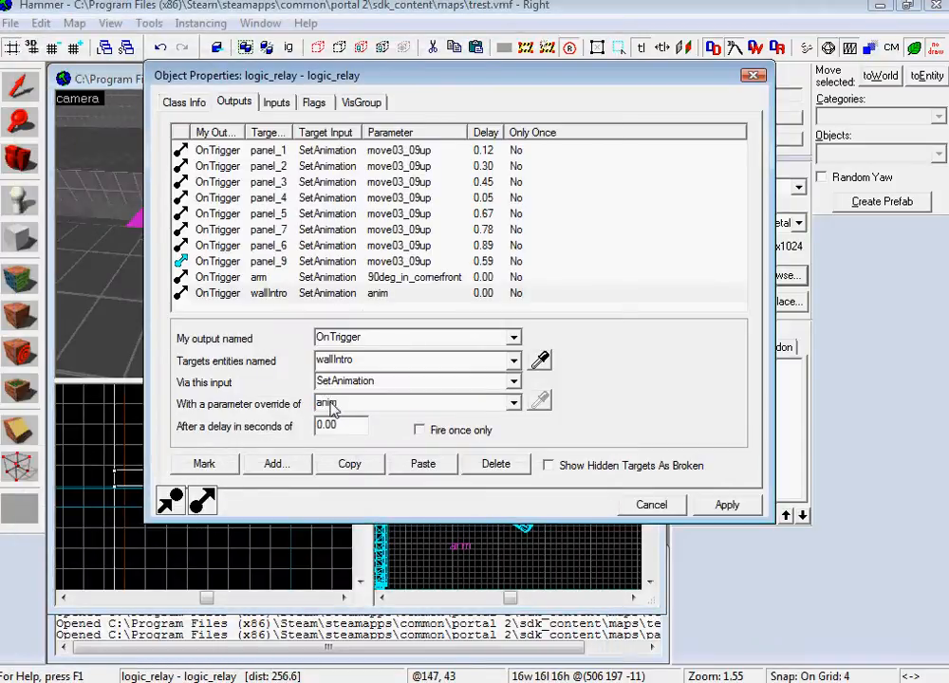
- Apply the logic_relay's outputs, recheck the wall's sequence list in the model viewer, and close the relay's properties in Hammer
{"action": "left_click", "coordinate": [727, 505]}
{"action": "key", "text": "alt+Tab"}
{"action": "left_click", "coordinate": [204, 478]}
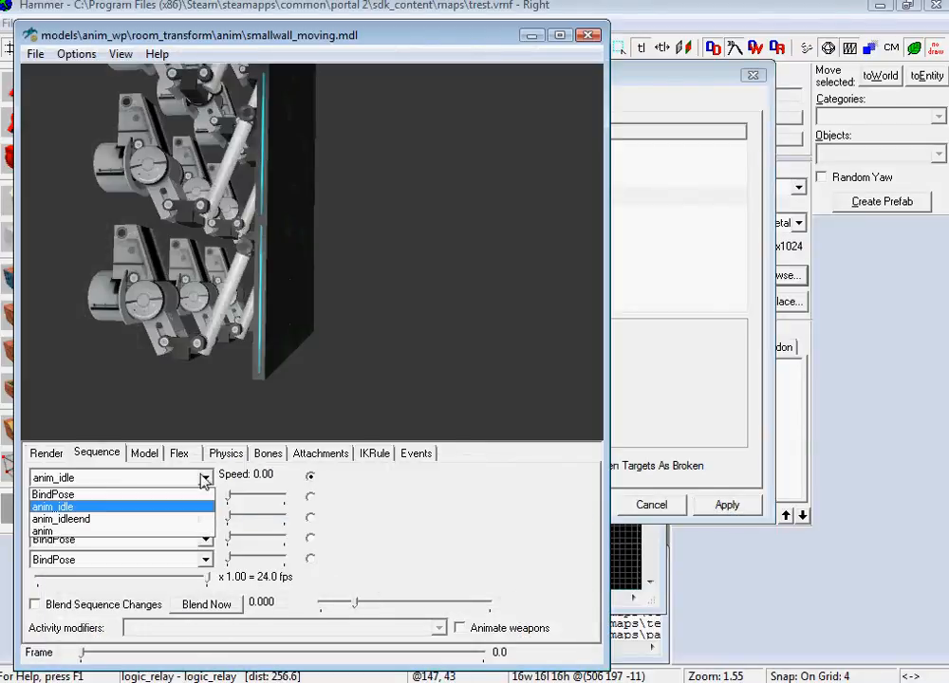
{"action": "left_click", "coordinate": [203, 480]}
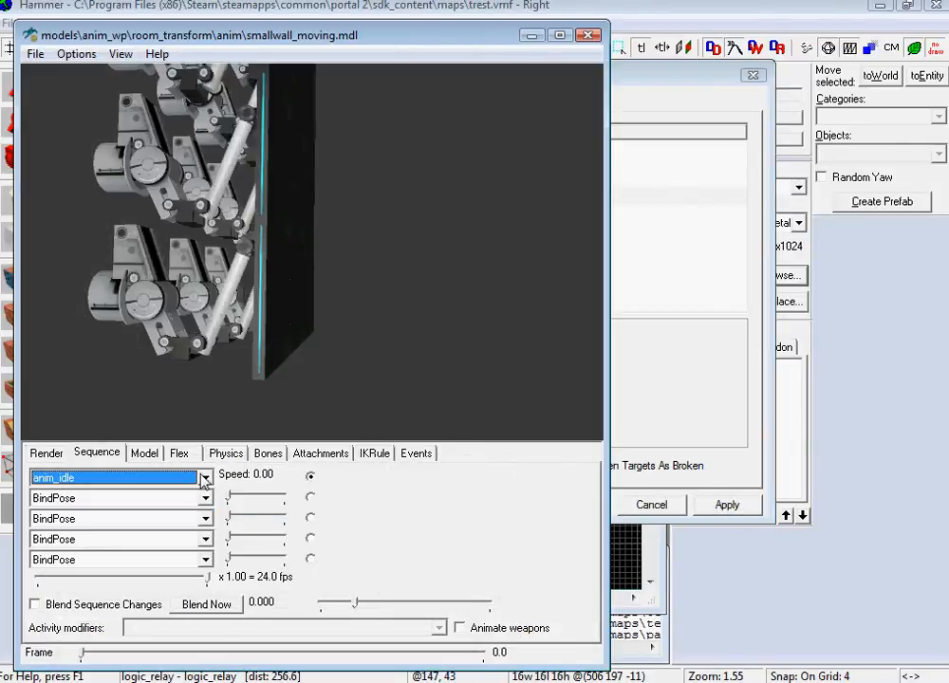
{"action": "left_click_drag", "start_coordinate": [318, 257], "coordinate": [277, 249]}
{"action": "left_click", "coordinate": [635, 75]}
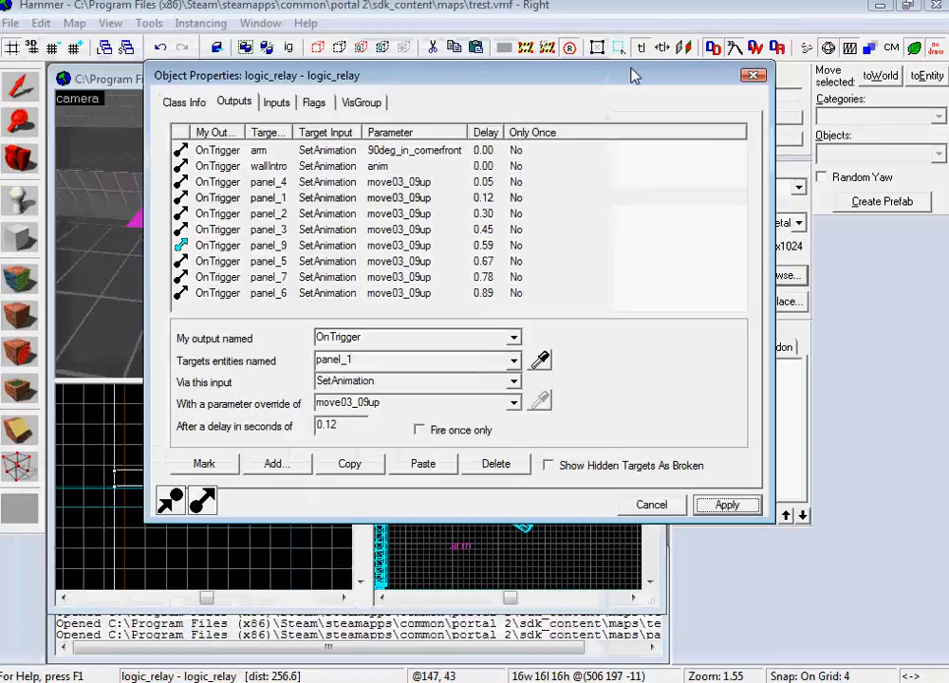
{"action": "left_click", "coordinate": [734, 510]}
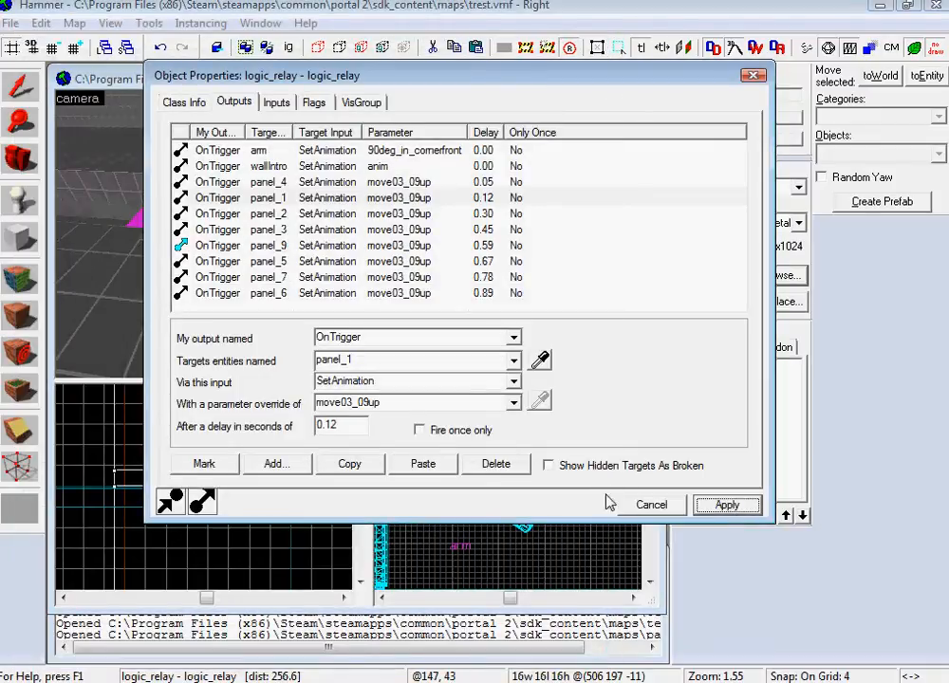
{"action": "left_click", "coordinate": [650, 507]}
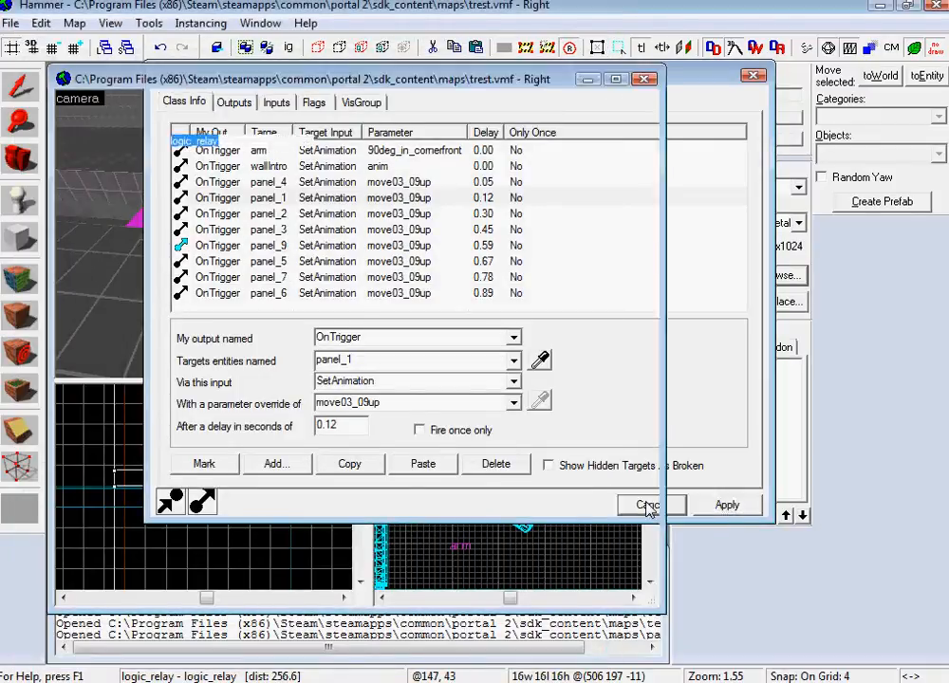
- Select wallIntro and move it in the top view to about X 1200, Y 356, near the existing panel setup
{"action": "key", "text": "z"}
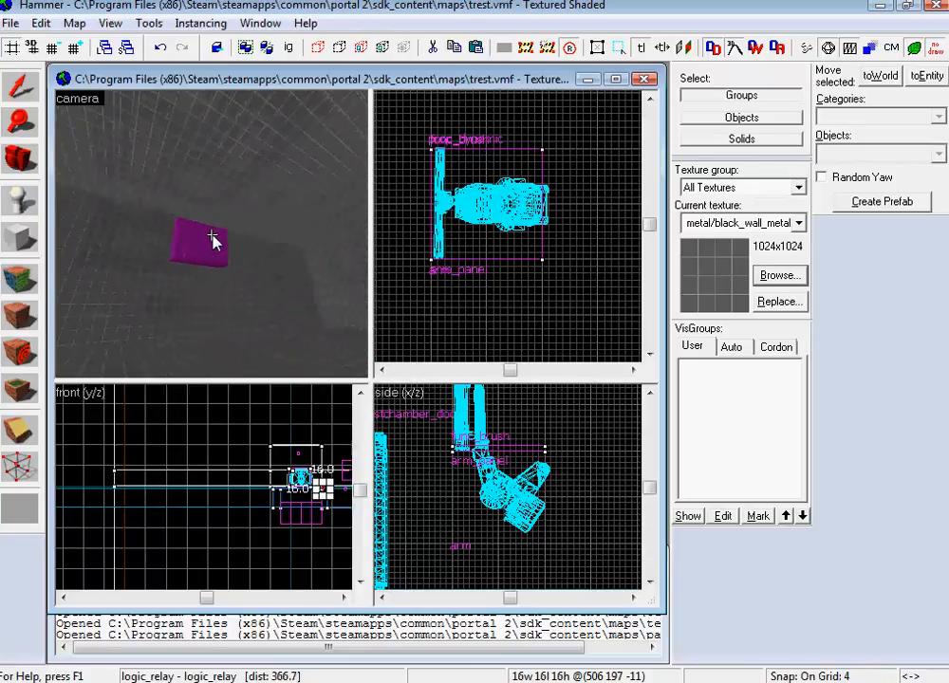
{"action": "left_click", "coordinate": [206, 248]}
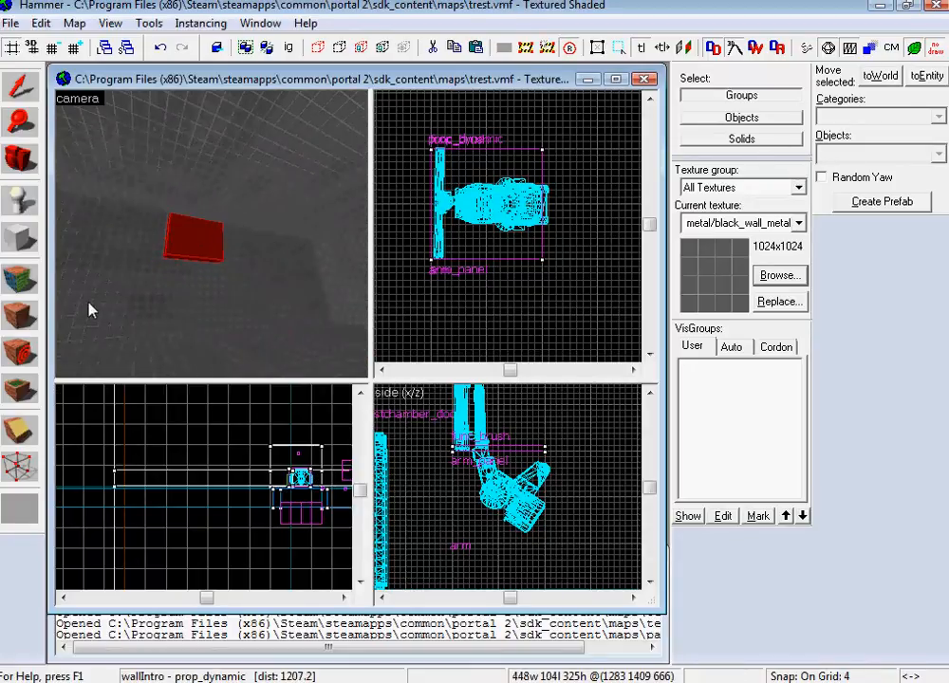
{"action": "scroll", "coordinate": [510, 280], "scroll_direction": "down", "scroll_amount": 8}
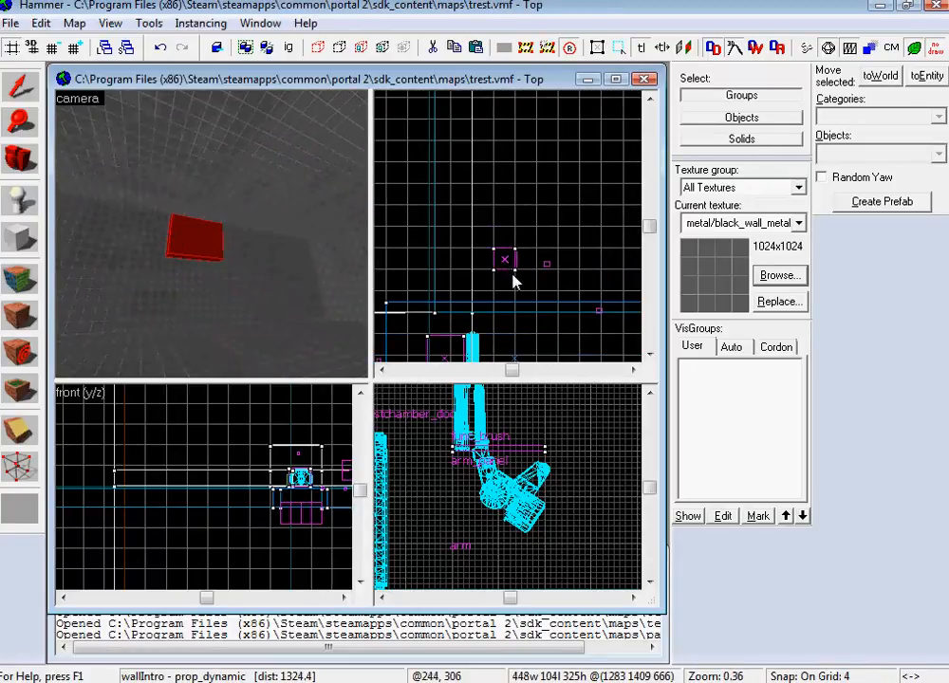
{"action": "scroll", "coordinate": [512, 280], "scroll_direction": "down", "scroll_amount": 10}
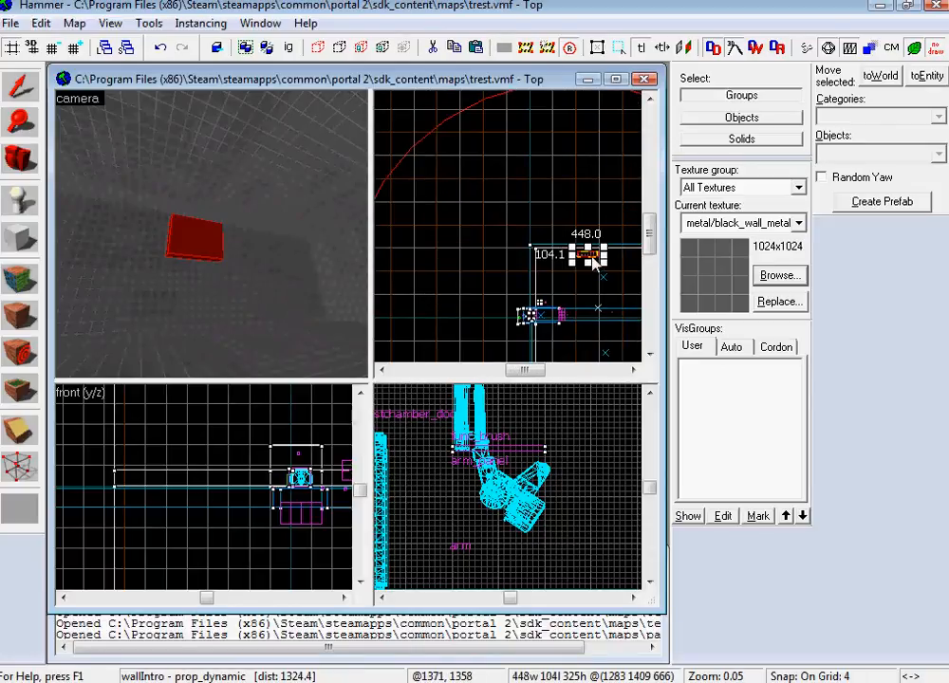
{"action": "mouse_move", "coordinate": [590, 263]}
{"action": "left_mouse_down"}
{"action": "mouse_move", "coordinate": [585, 229]}
{"action": "mouse_move", "coordinate": [592, 308]}
{"action": "mouse_move", "coordinate": [585, 304]}
{"action": "left_mouse_up"}
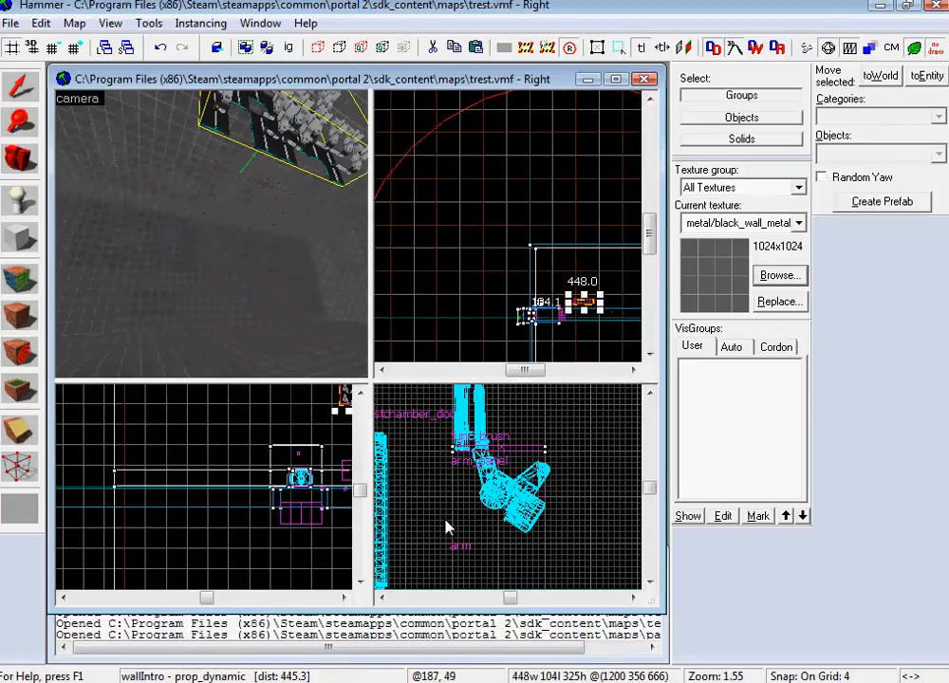
{"action": "key", "text": "s"}
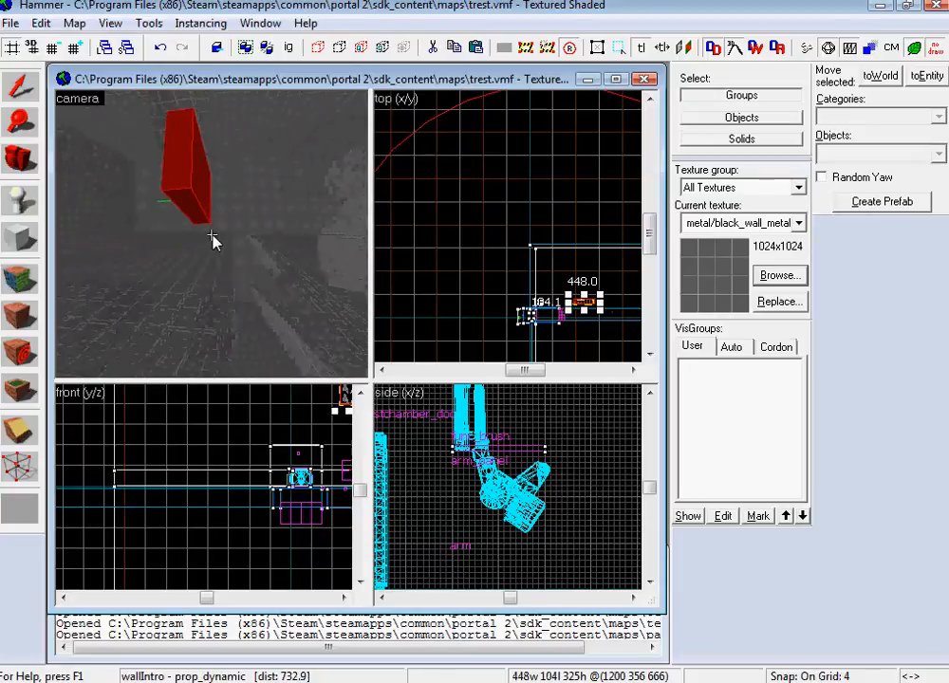
- Move wallIntro in the side view down beside the existing panel setup, to about X 616, Z 211
{"action": "key", "text": "z"}
{"action": "scroll", "coordinate": [522, 281], "scroll_direction": "down", "scroll_amount": 5}
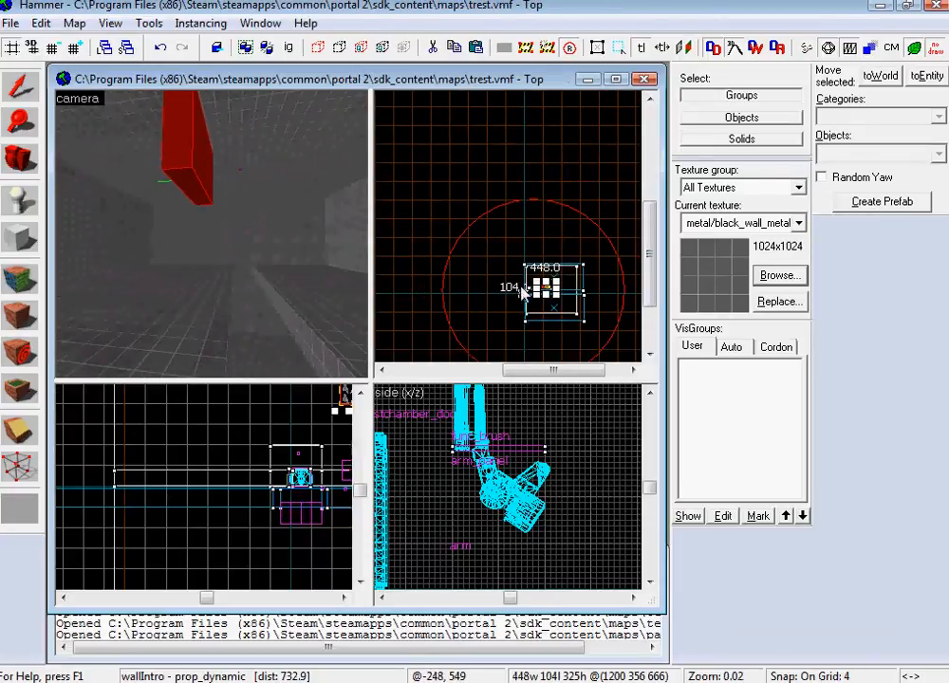
{"action": "scroll", "coordinate": [492, 466], "scroll_direction": "down", "scroll_amount": 6}
{"action": "scroll", "coordinate": [473, 475], "scroll_direction": "down", "scroll_amount": 7}
{"action": "left_click_drag", "start_coordinate": [593, 408], "coordinate": [574, 433]}
{"action": "key", "text": "z"}
{"action": "key", "text": "s"}
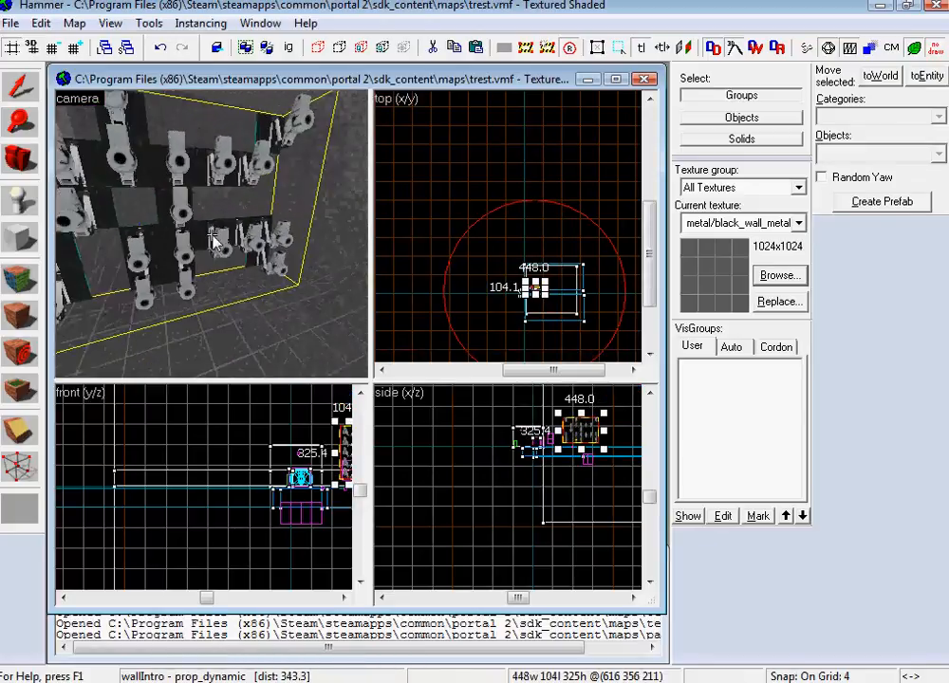
- Rotate wallIntro in the top view and move it to about X 507, Y 1067, in the open area of the room
{"action": "key", "text": "w"}
{"action": "key", "text": "a"}
{"action": "key", "text": "z"}
{"action": "scroll", "coordinate": [620, 442], "scroll_direction": "up", "scroll_amount": 2}
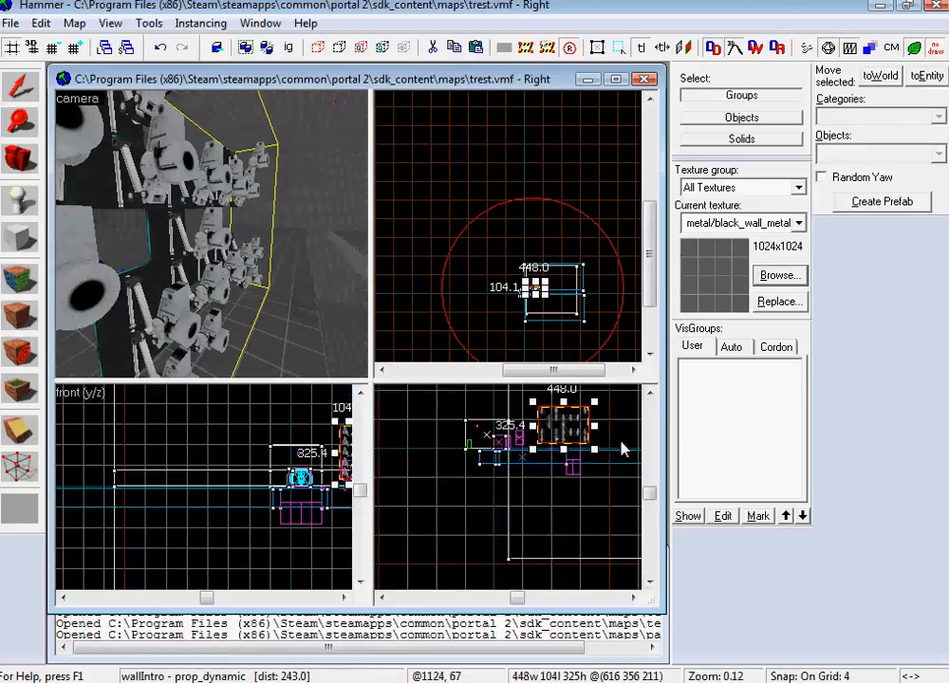
{"action": "scroll", "coordinate": [544, 290], "scroll_direction": "up", "scroll_amount": 9}
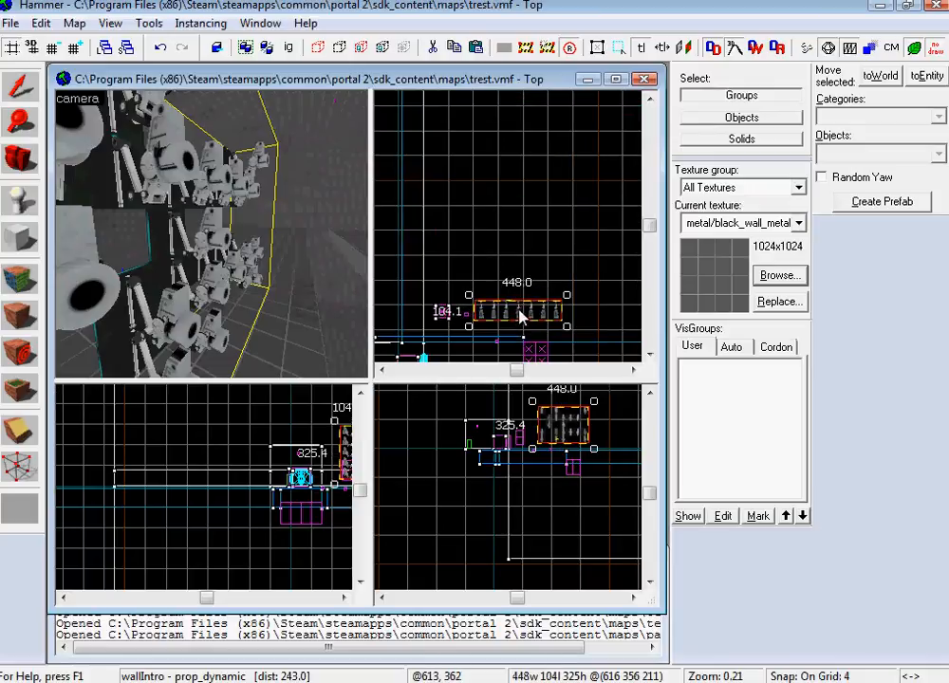
{"action": "left_click_drag", "start_coordinate": [566, 302], "coordinate": [492, 181]}
{"action": "key", "text": "z"}
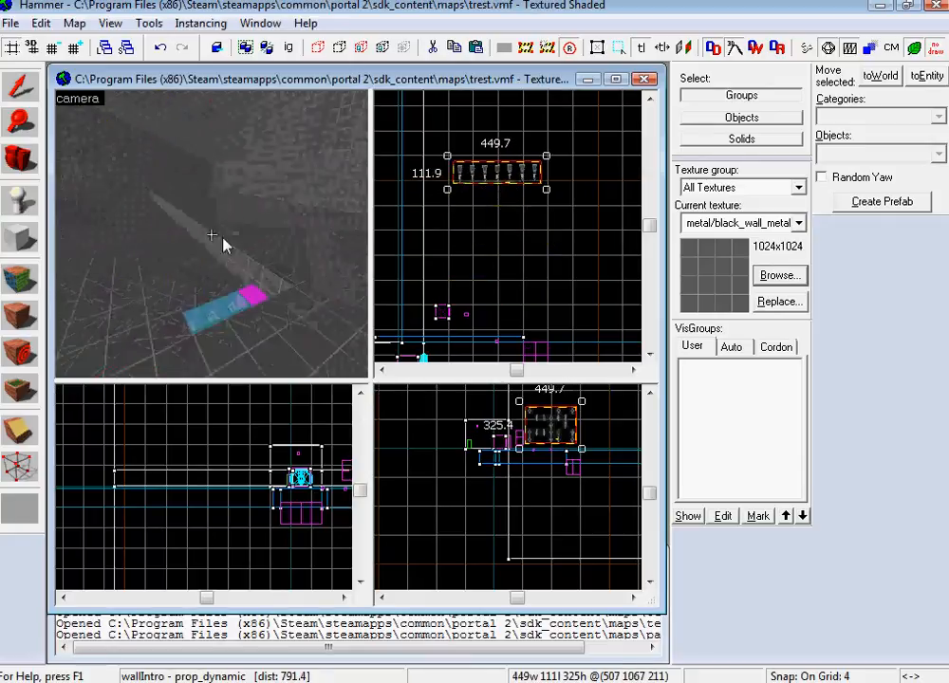
{"action": "key", "text": "w"}
{"action": "key", "text": "w"}
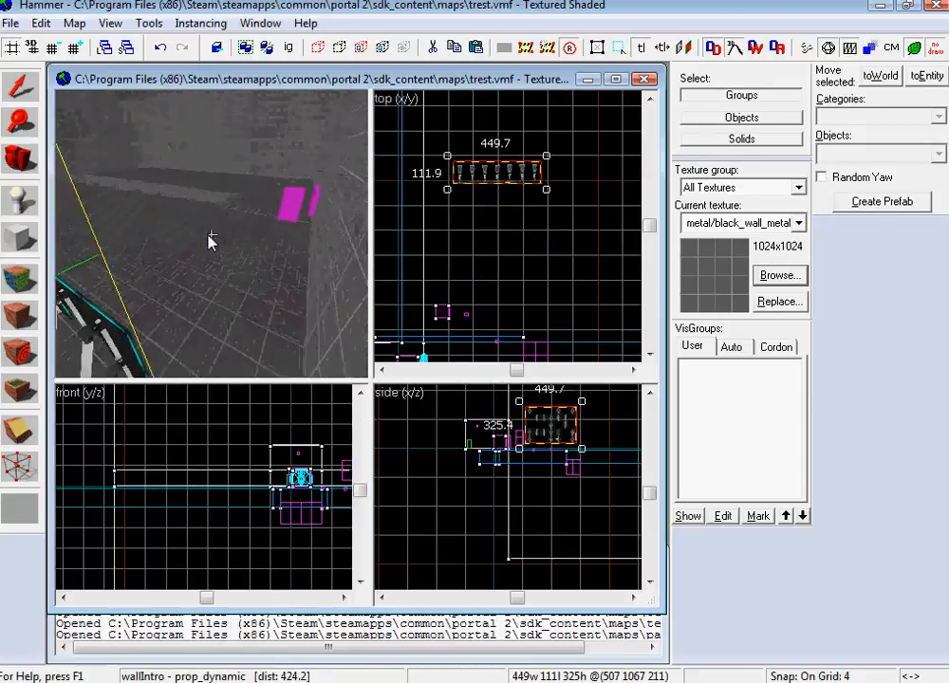
{"action": "key", "text": "s"}
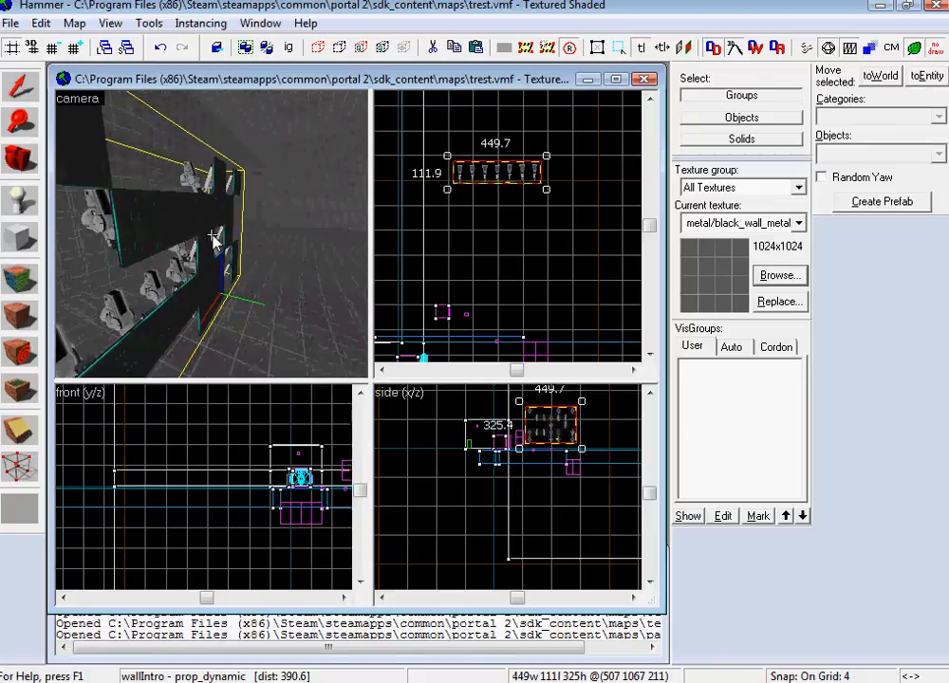
- Compile the trest map and run it in Portal 2
{"action": "key", "text": "F9"}
{"action": "key", "text": "Return"}
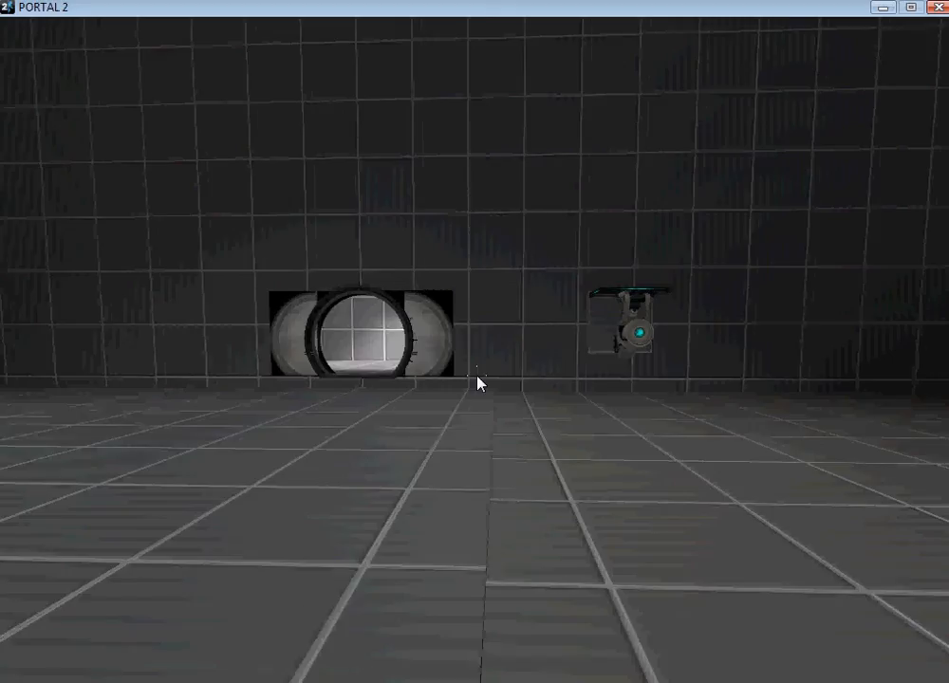
{"action": "key", "text": "alt+Tab"}
{"action": "key", "text": "alt+Tab"}
{"action": "key", "text": "alt+Tab"}
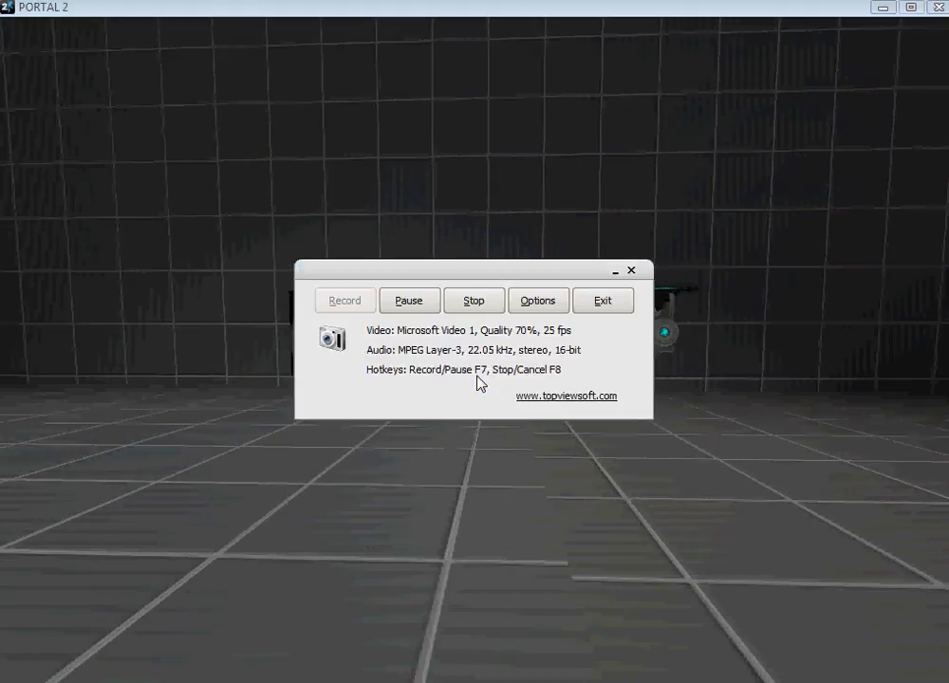